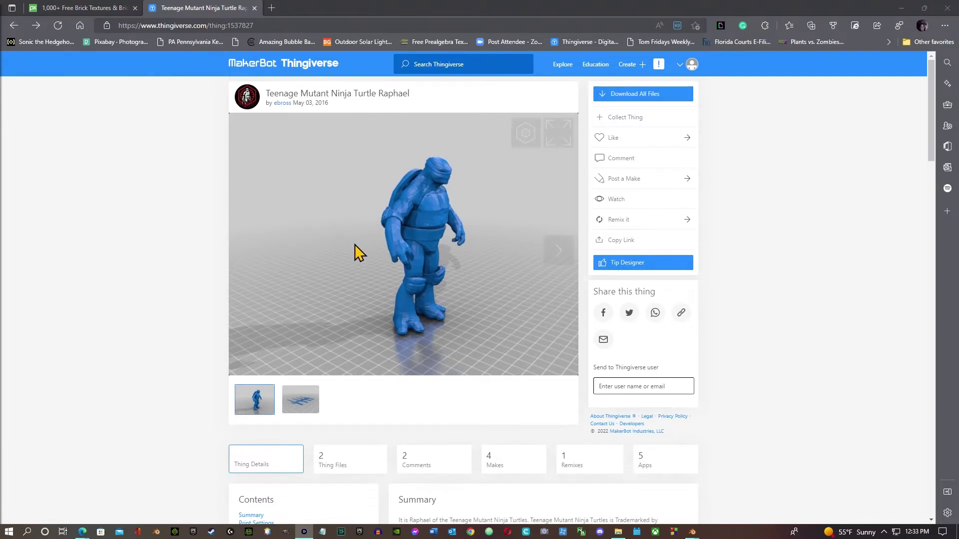
Scroll through the Raphael model page's details and 3D preview
scroll(724, 438, "down", 8)
scroll(707, 398, "up", 8)
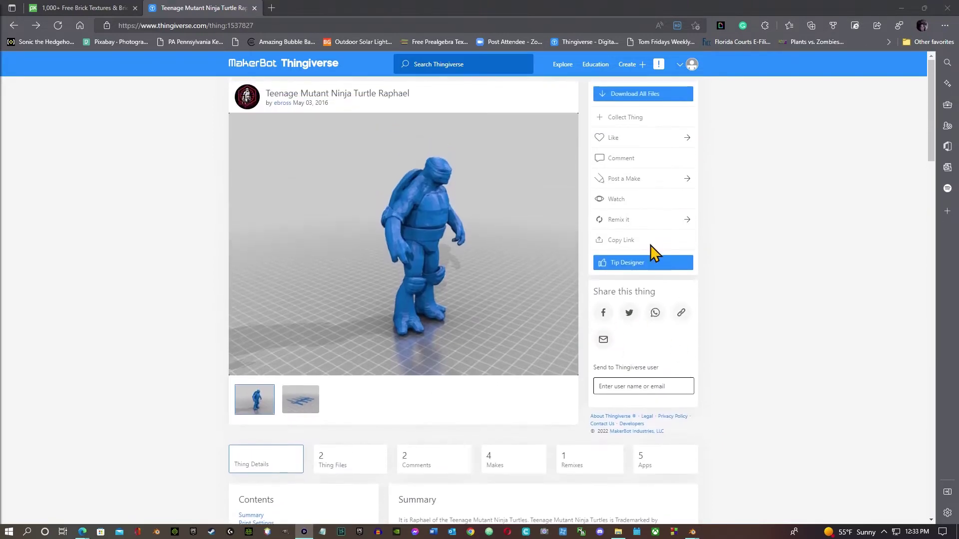
Visit the Tip Designer page, come back, and download all Raphael files as a zip
left_click(659, 273)
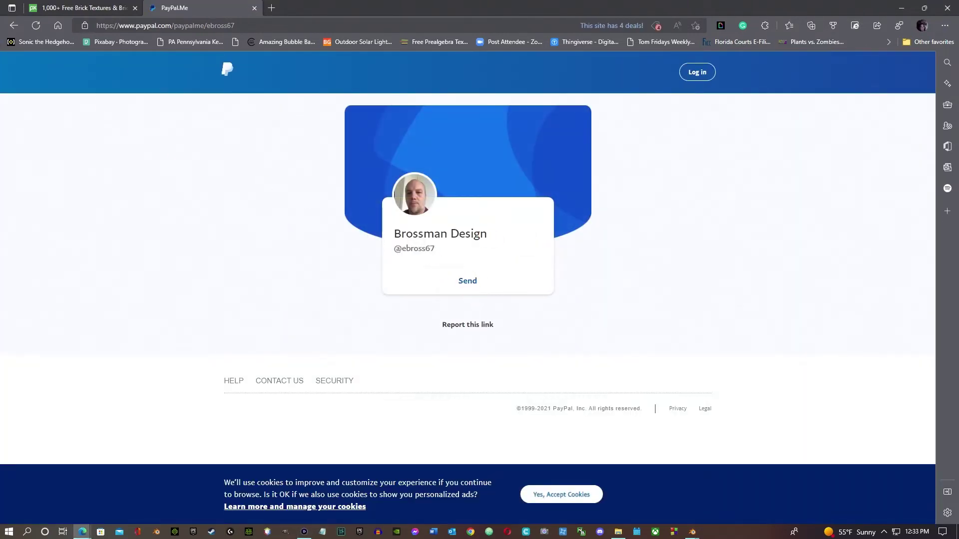
left_click(14, 26)
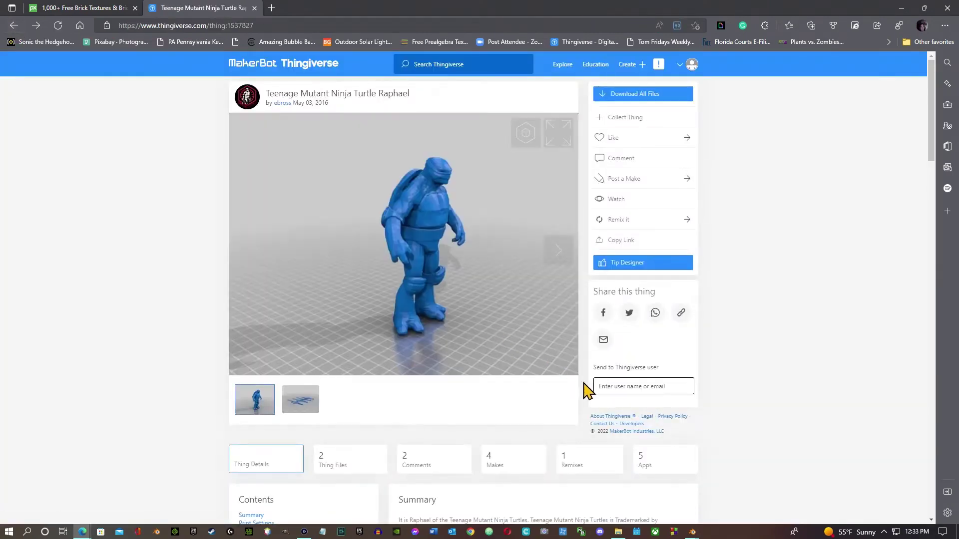
scroll(413, 349, "down", 4)
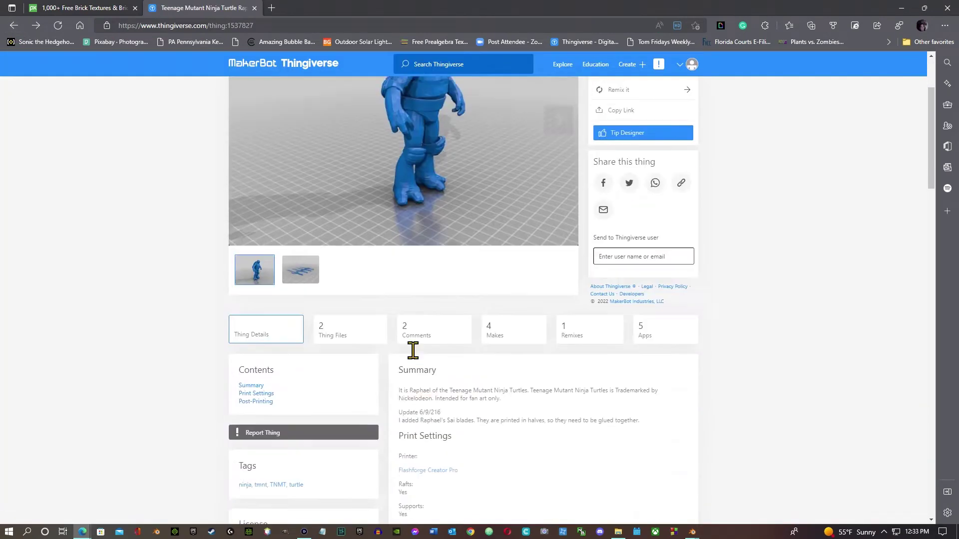
scroll(582, 392, "down", 4)
scroll(583, 391, "up", 8)
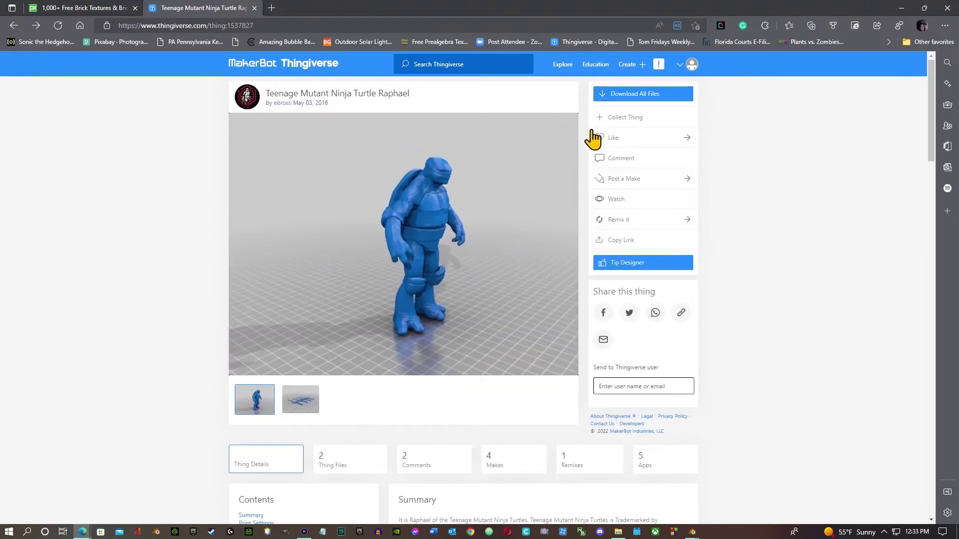
left_click(629, 95)
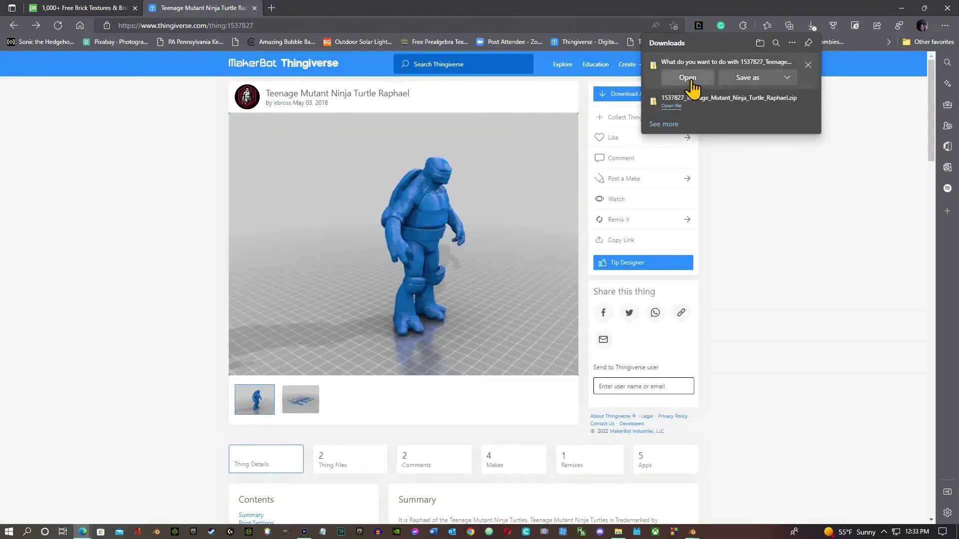
Open the downloaded zip's files folder in a maximised Explorer, then minimise Explorer and the browser
left_click(694, 79)
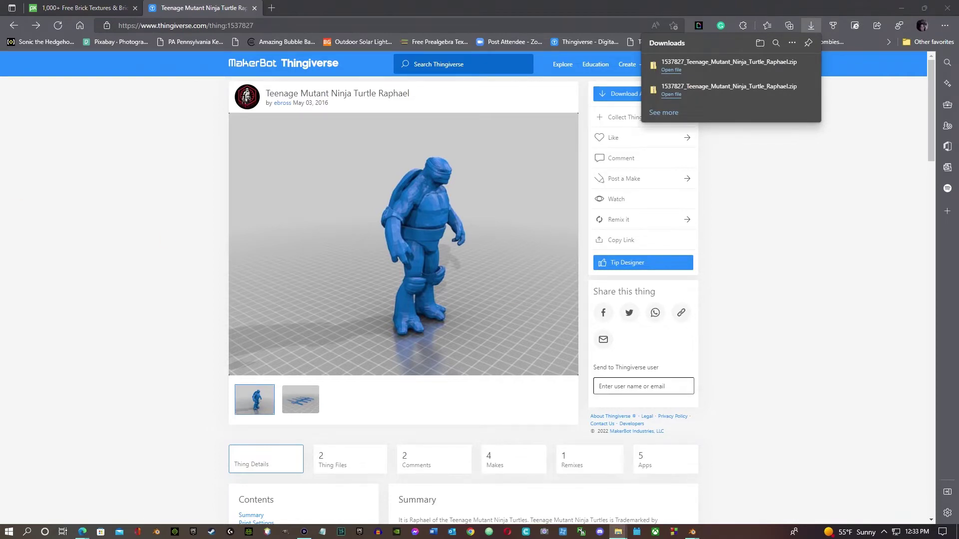
left_click_drag(719, 259, 467, 152)
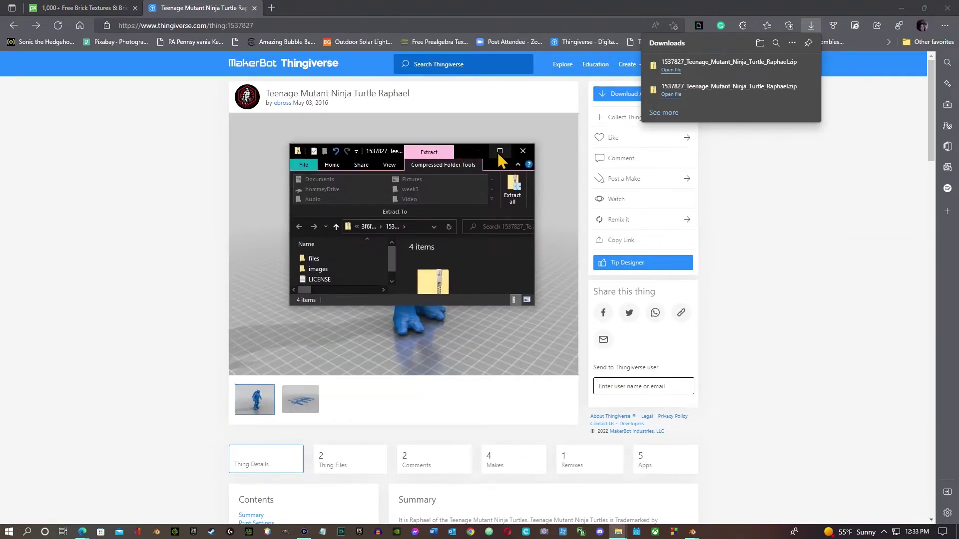
left_click(499, 152)
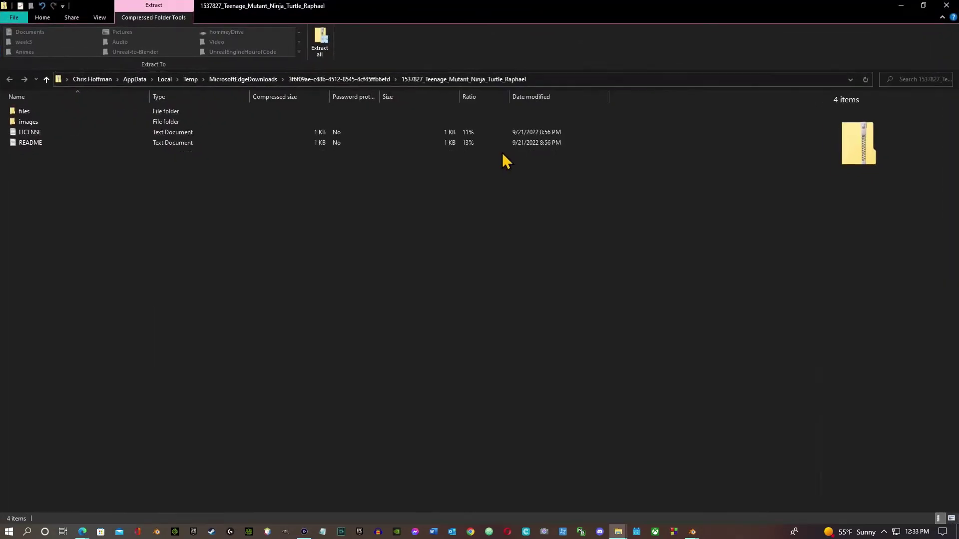
double_click(59, 111)
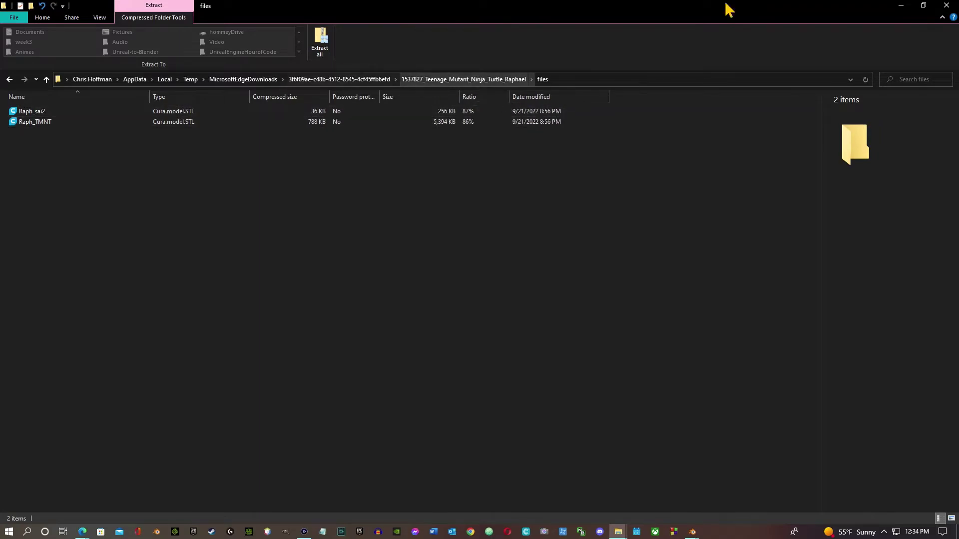
left_click(901, 6)
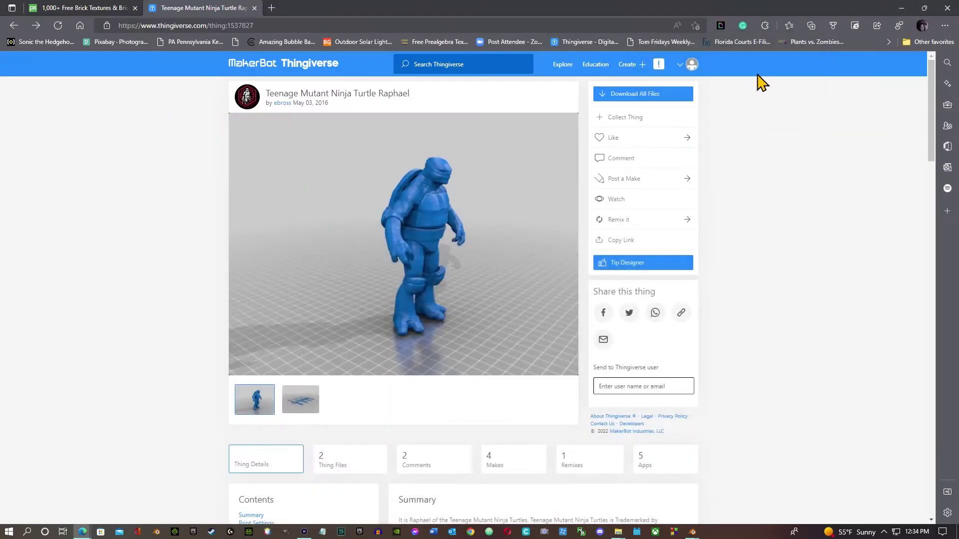
left_click(902, 8)
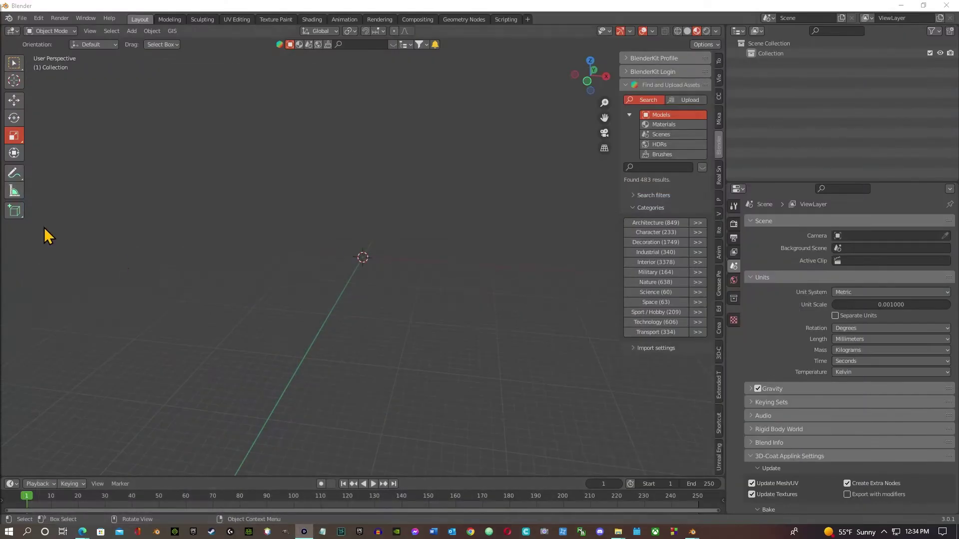
Import Raph_TMNT.stl from the Mesh folder through File > Import > Stl (.stl)
left_click(21, 21)
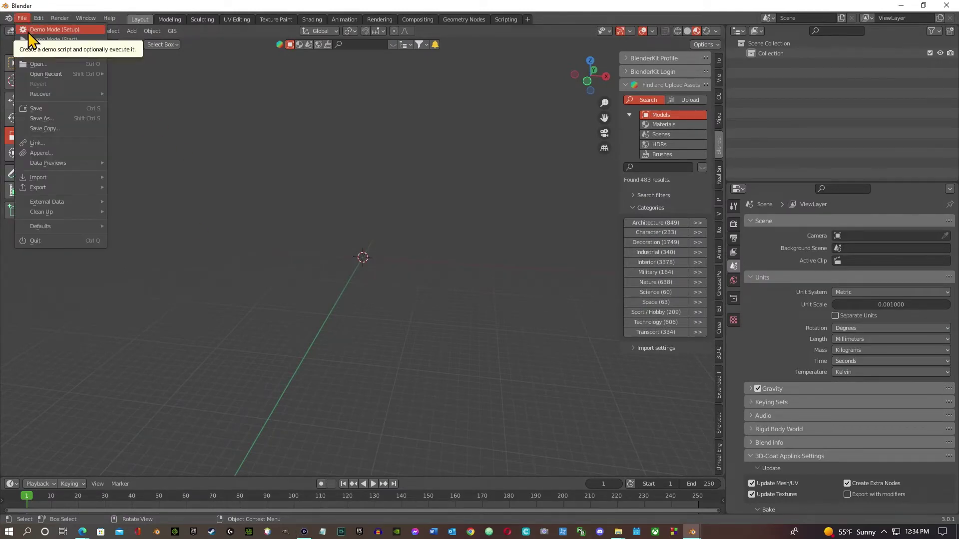
mouse_move(59, 179)
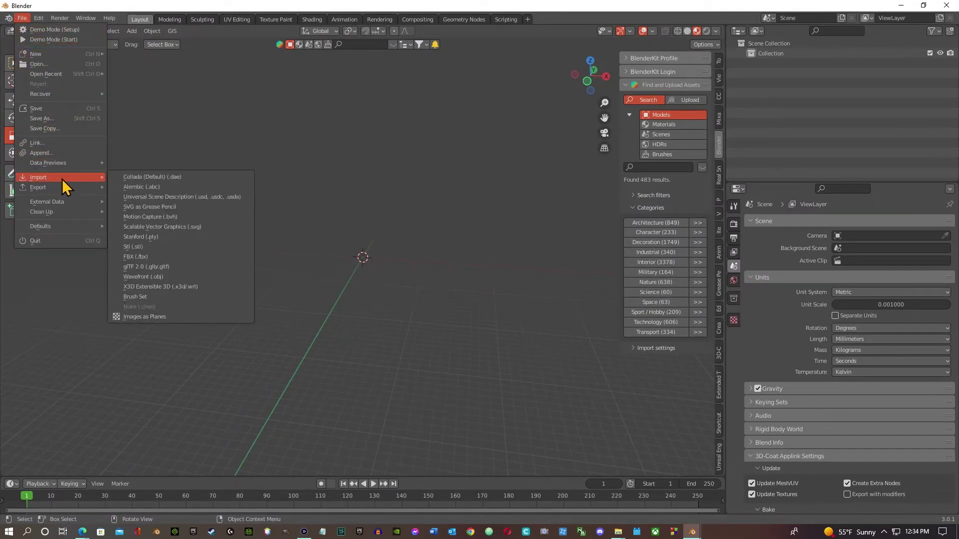
left_click(157, 256)
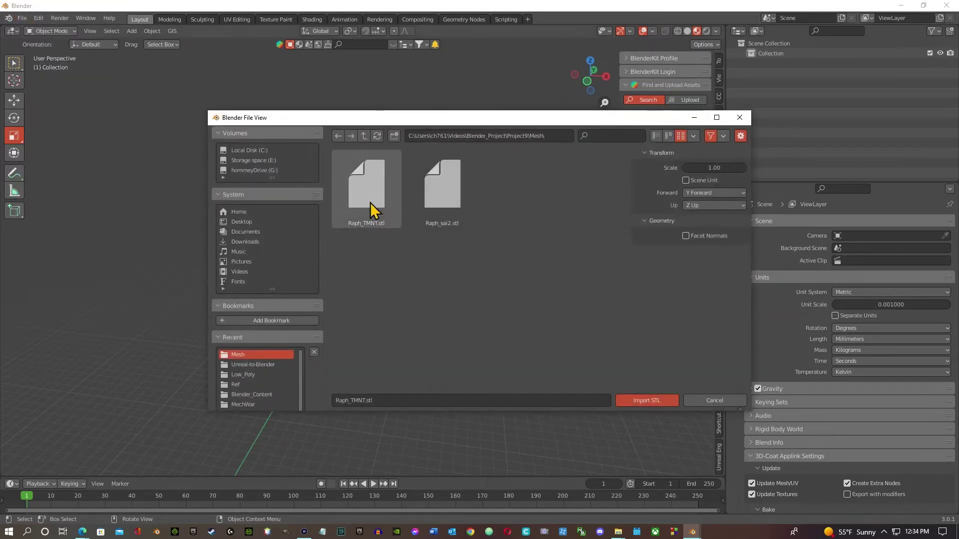
left_click(372, 198)
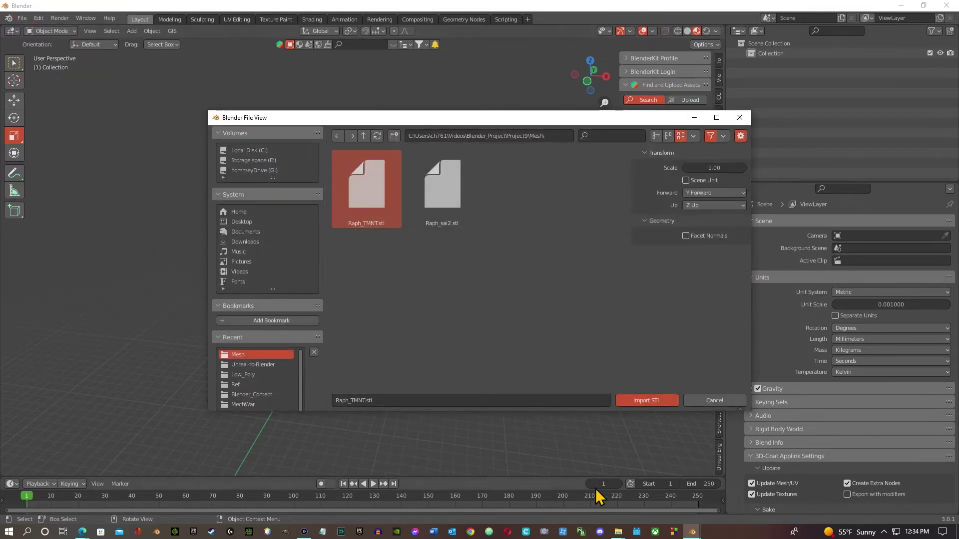
left_click(666, 400)
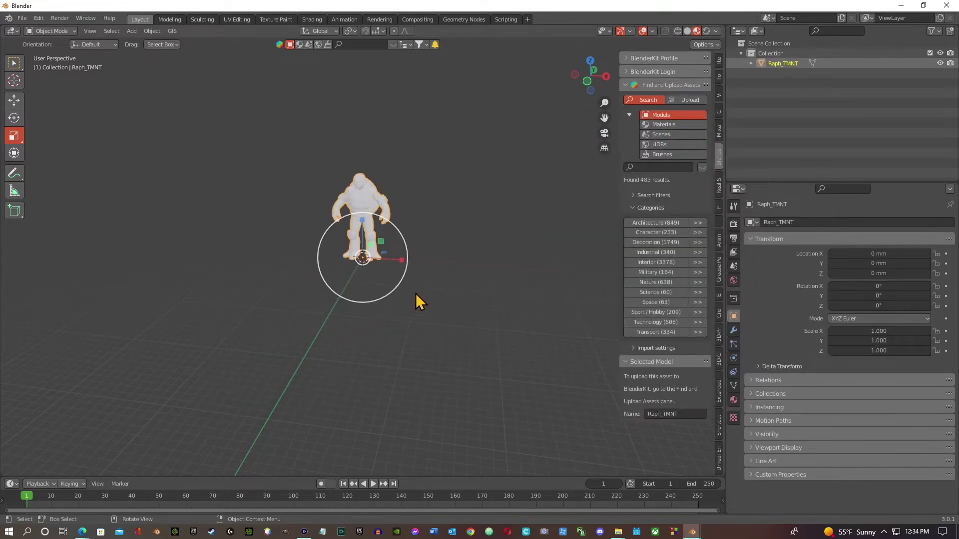
Zoom in and out to inspect the imported Raph_TMNT model
scroll(415, 293, "up", 15)
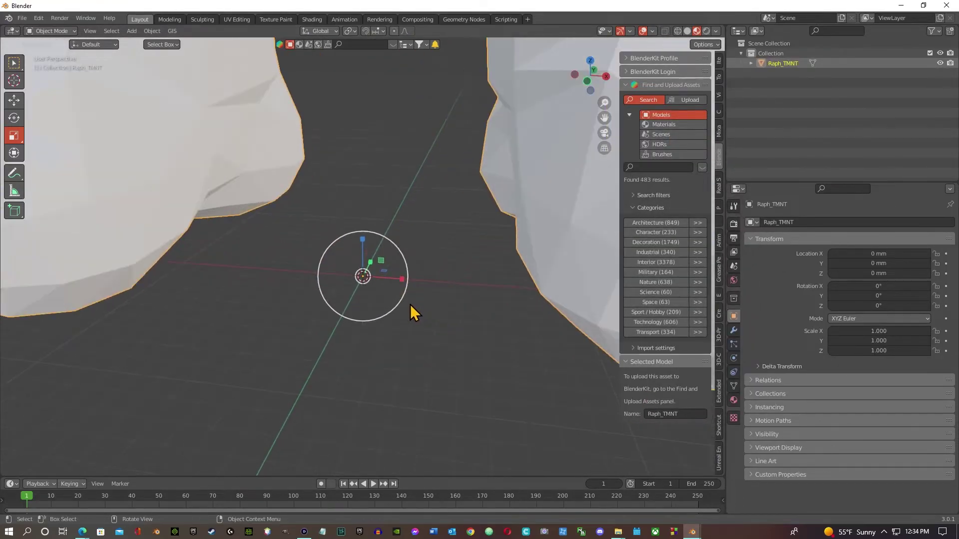
scroll(410, 304, "down", 10)
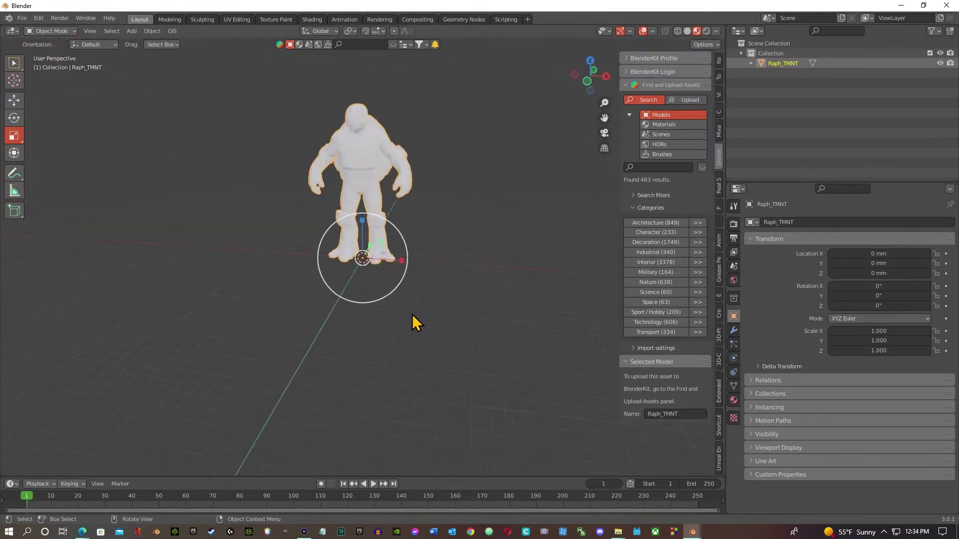
scroll(412, 313, "up", 15)
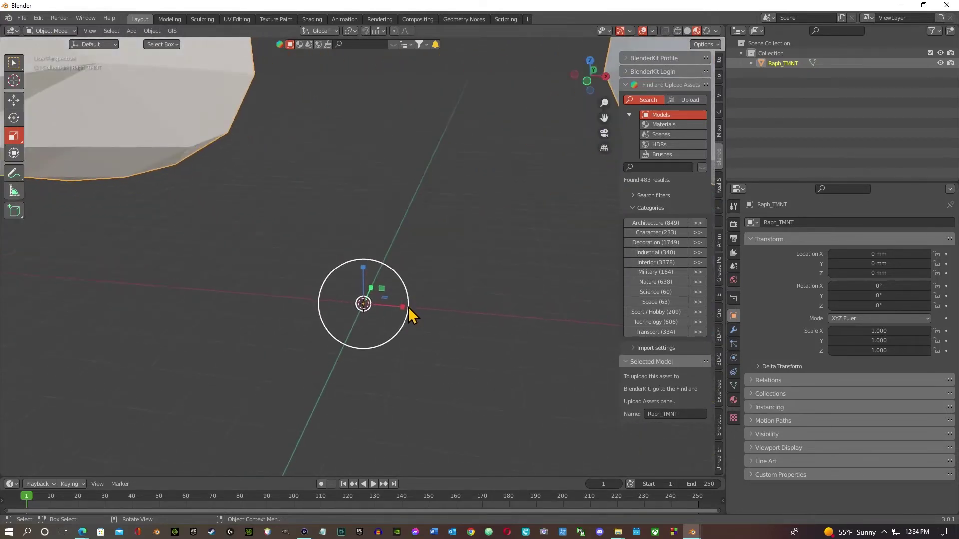
scroll(409, 309, "down", 10)
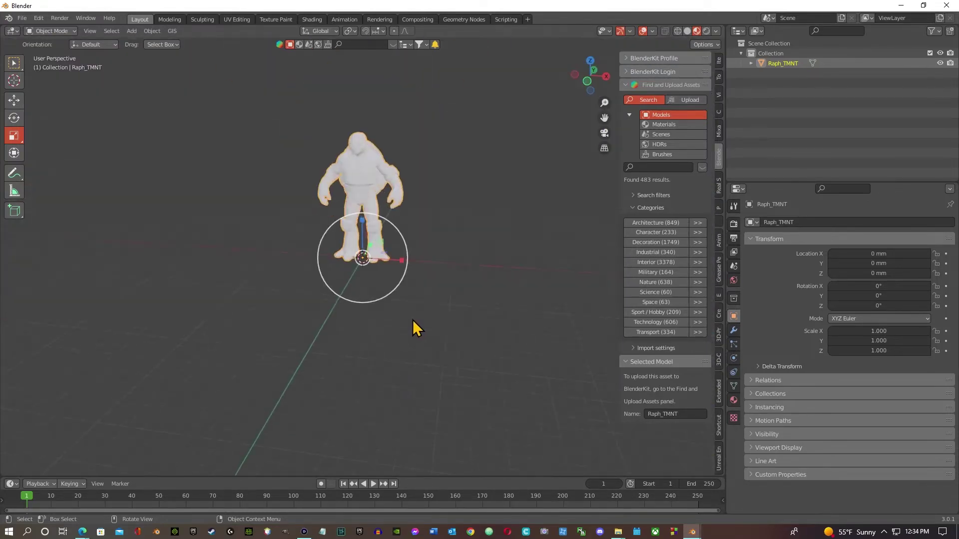
scroll(413, 319, "up", 15)
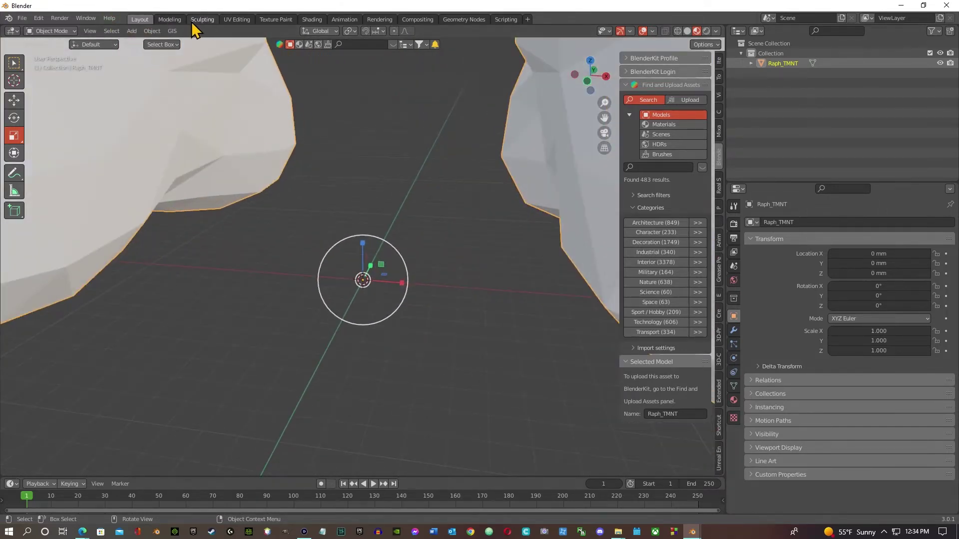
Browse the Add > Armature submenu, then bring up the Edit menu
left_click(131, 32)
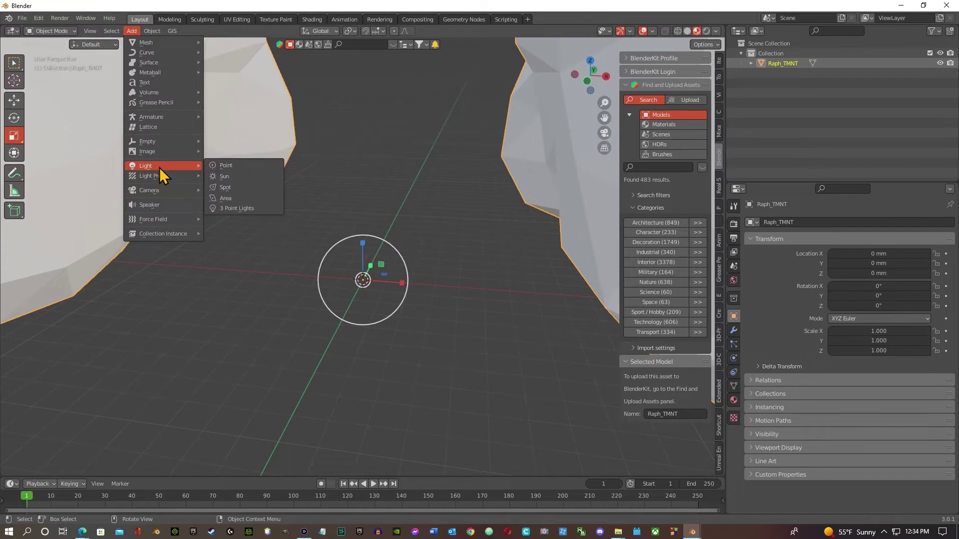
mouse_move(175, 117)
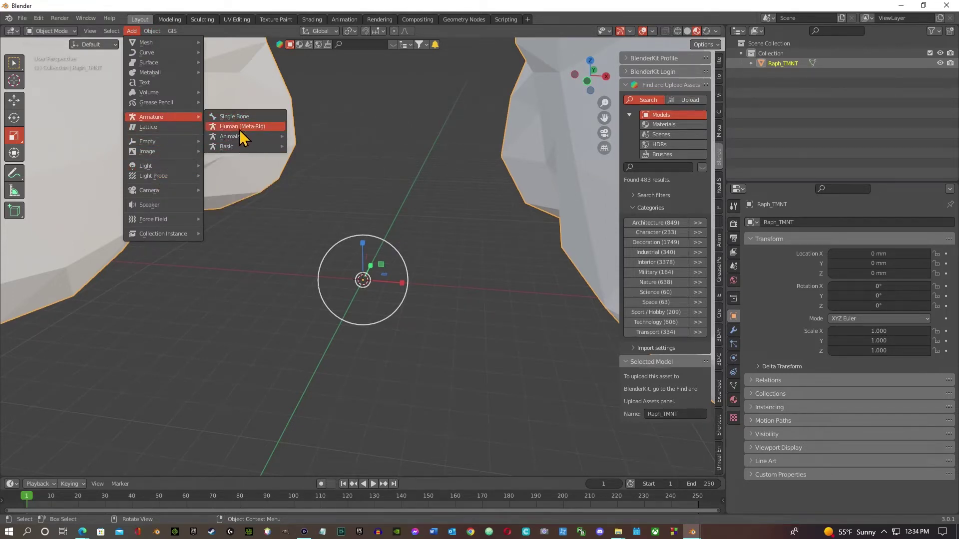
left_click(38, 18)
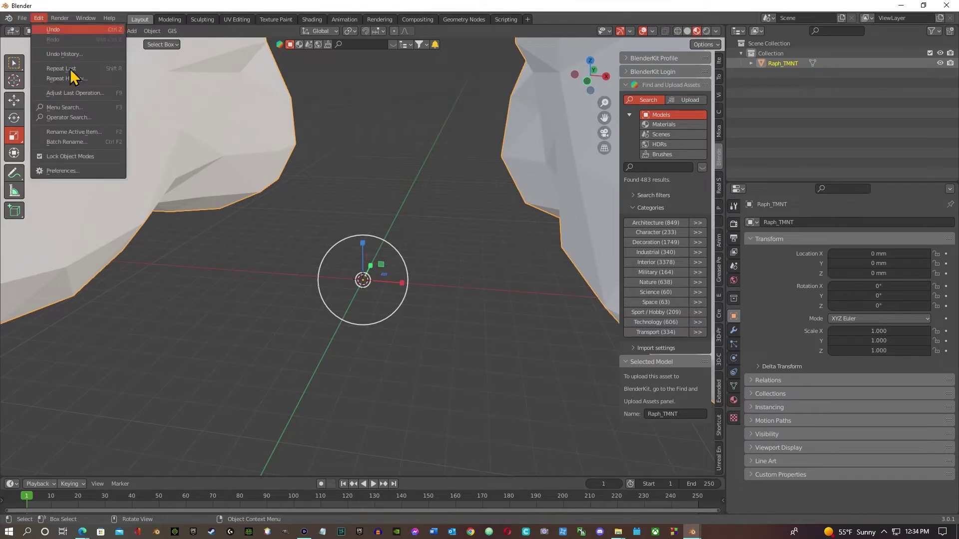
left_click(75, 172)
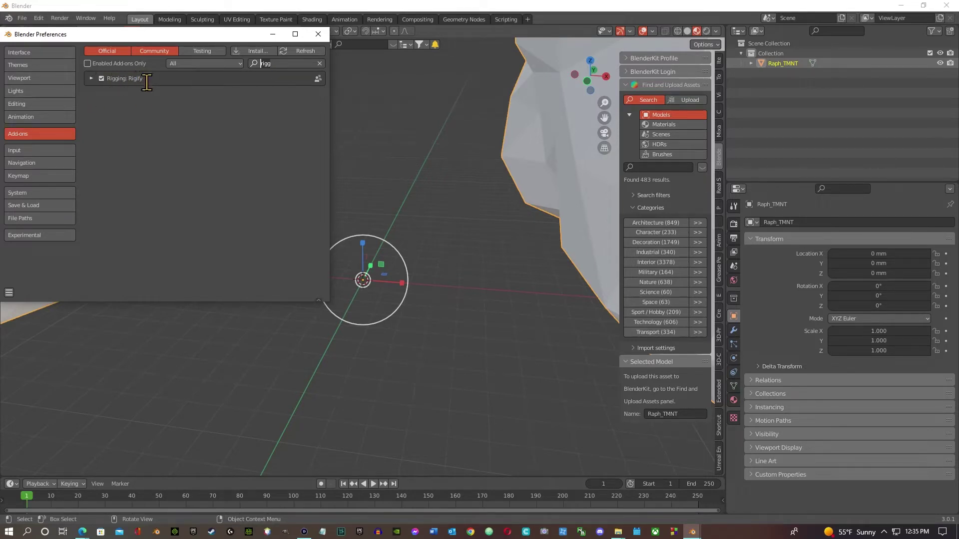
left_click(92, 80)
left_click(91, 80)
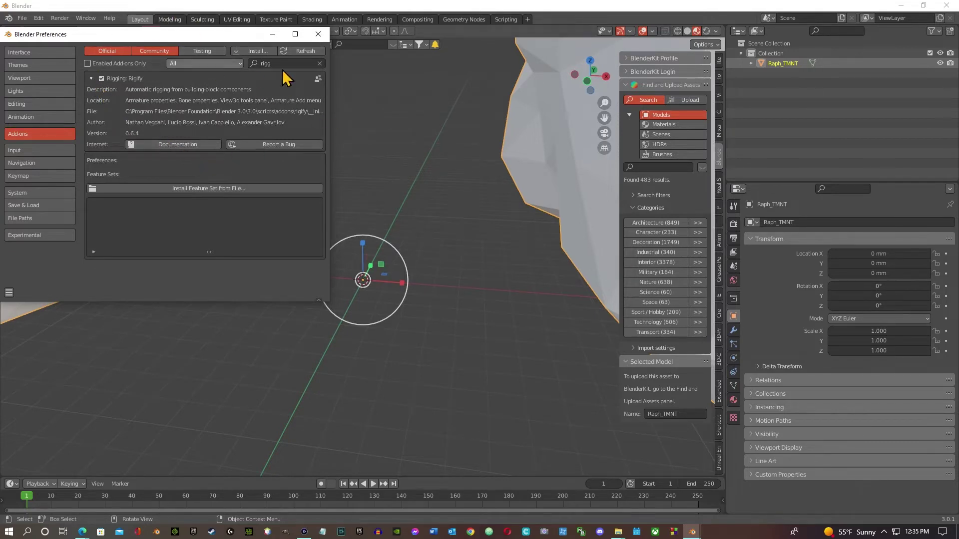
left_click(318, 34)
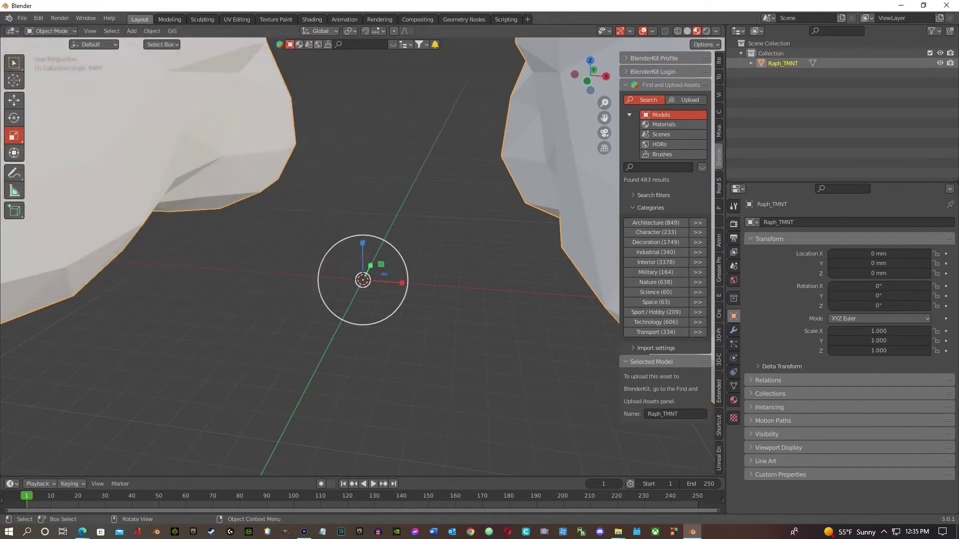
Add a Basic Human (Meta-Rig) armature from Add > Armature > Basic
left_click(132, 31)
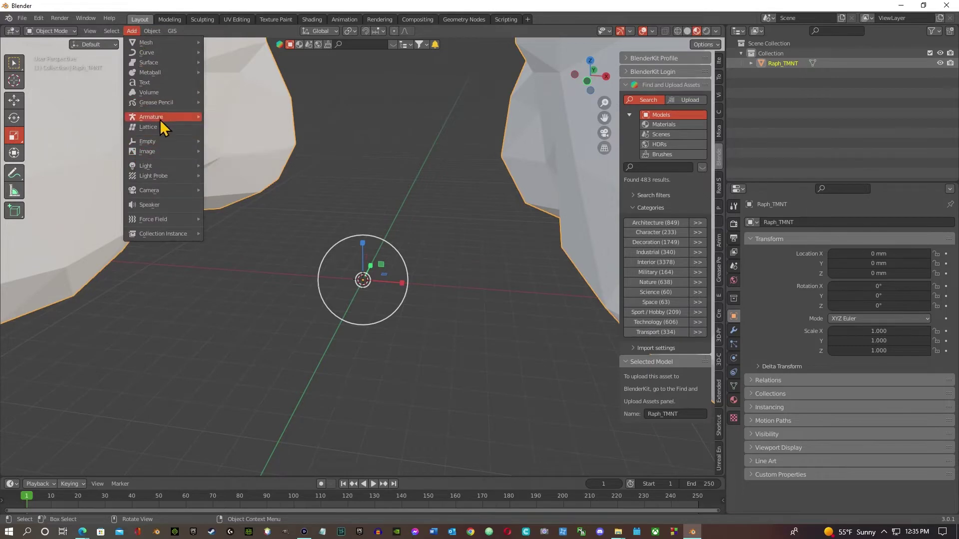
mouse_move(166, 120)
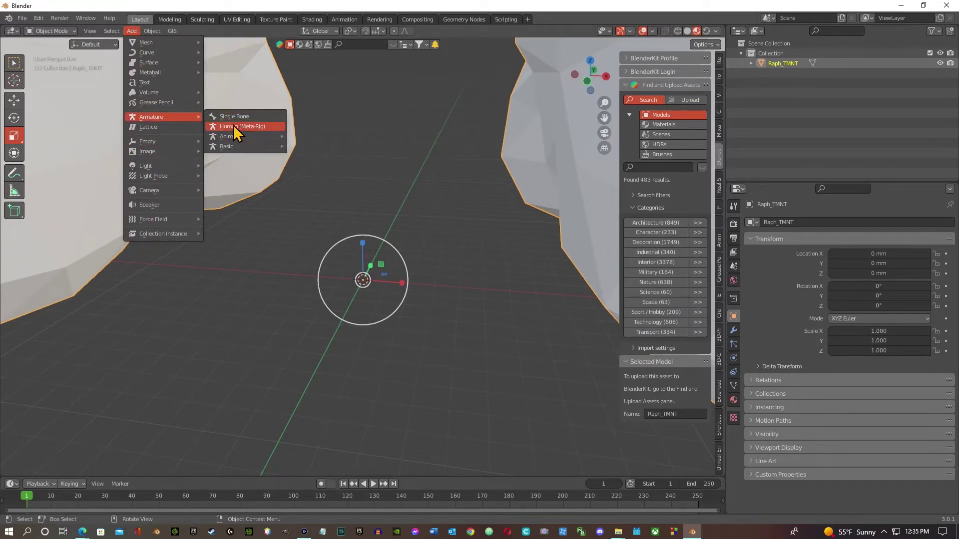
mouse_move(233, 145)
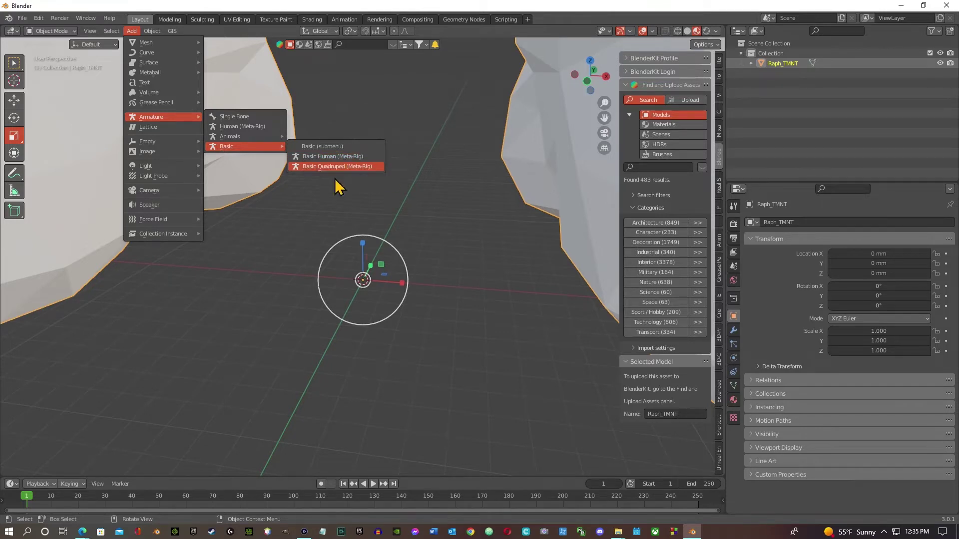
left_click(344, 157)
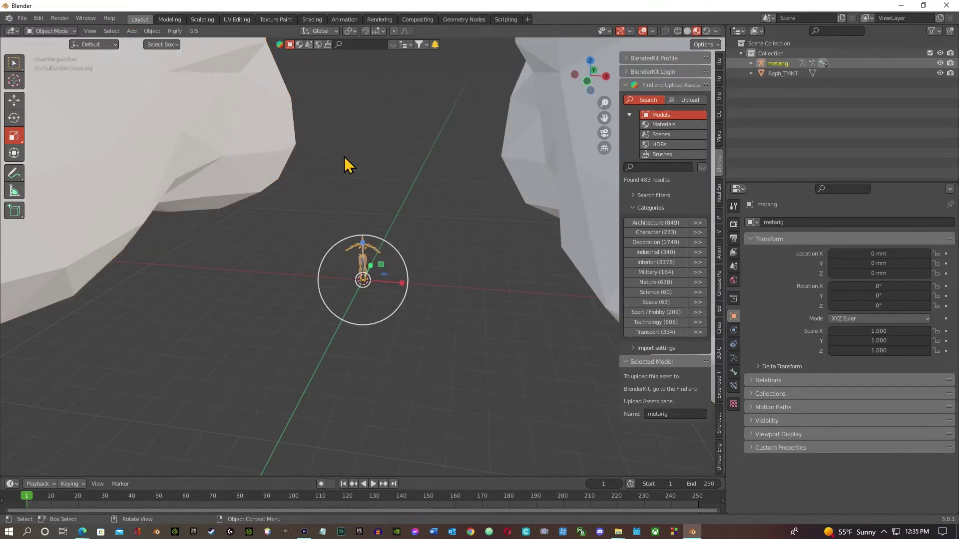
Frame the metarig, try enlarging it, then reset its scale to 1
key("KP_Decimal")
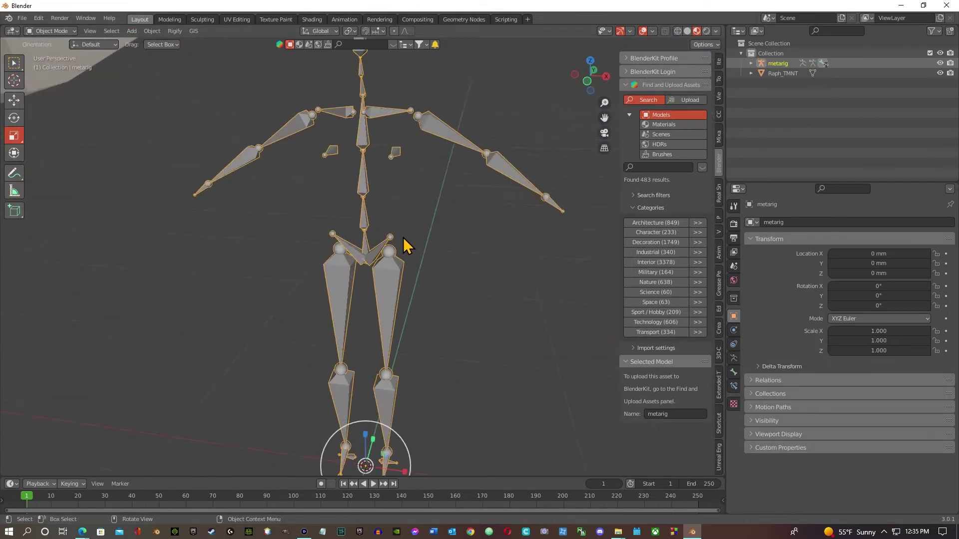
scroll(392, 249, "up", 8)
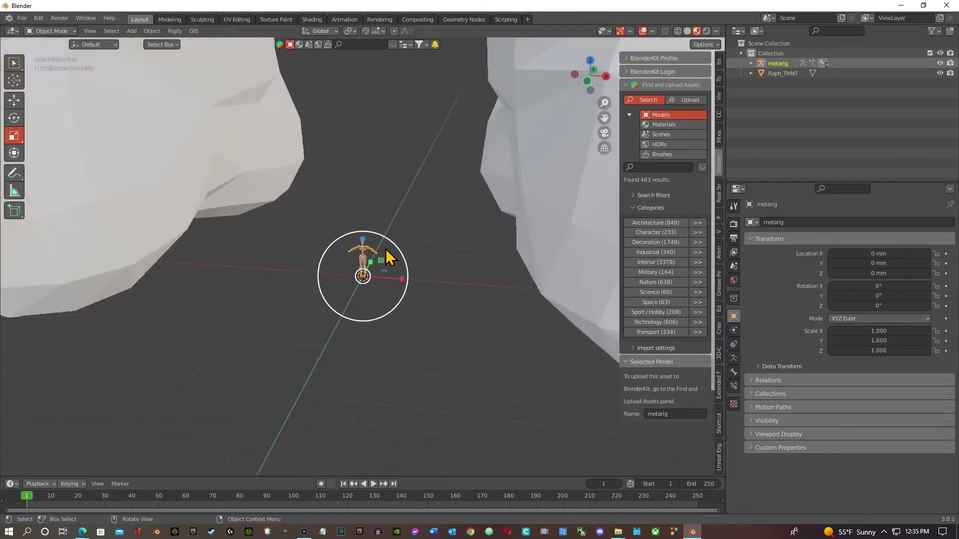
key("s")
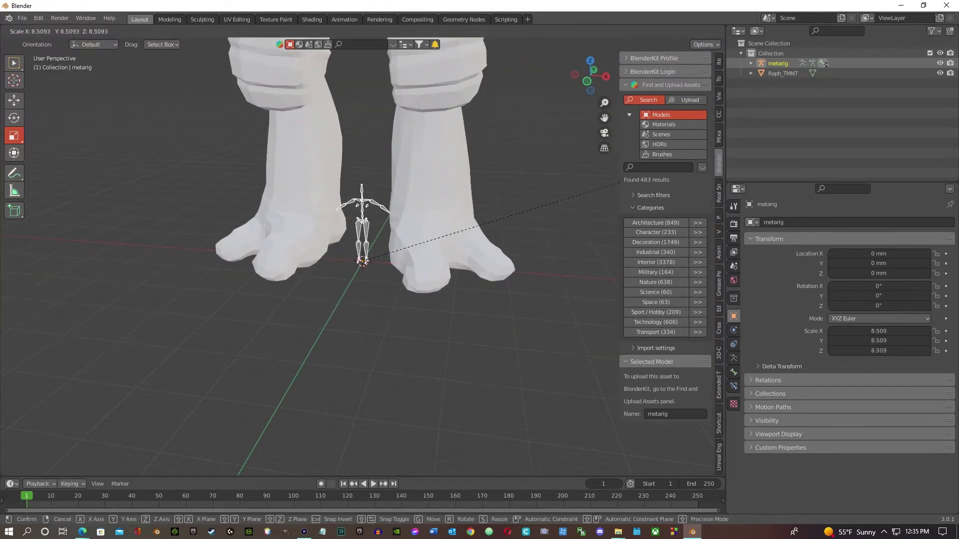
left_click(363, 258)
scroll(482, 99, "down", 5)
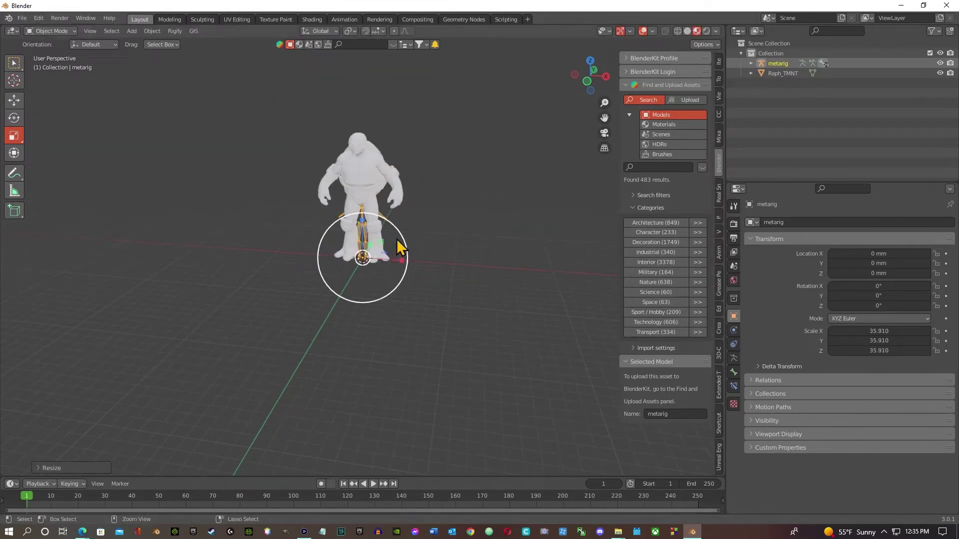
key("alt+s")
Scale the Raph_TMNT model down to 0.160 and frame it in the view
left_click(360, 155)
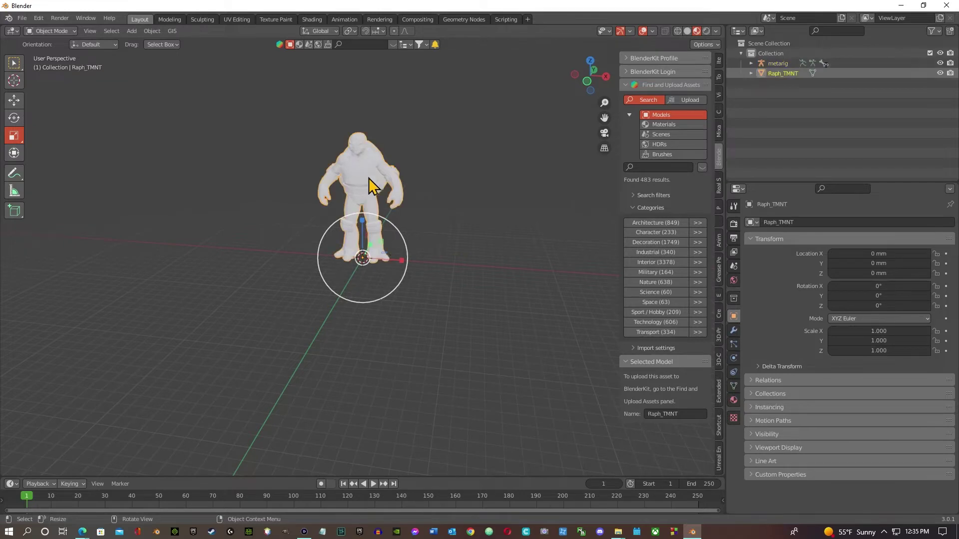
key("s")
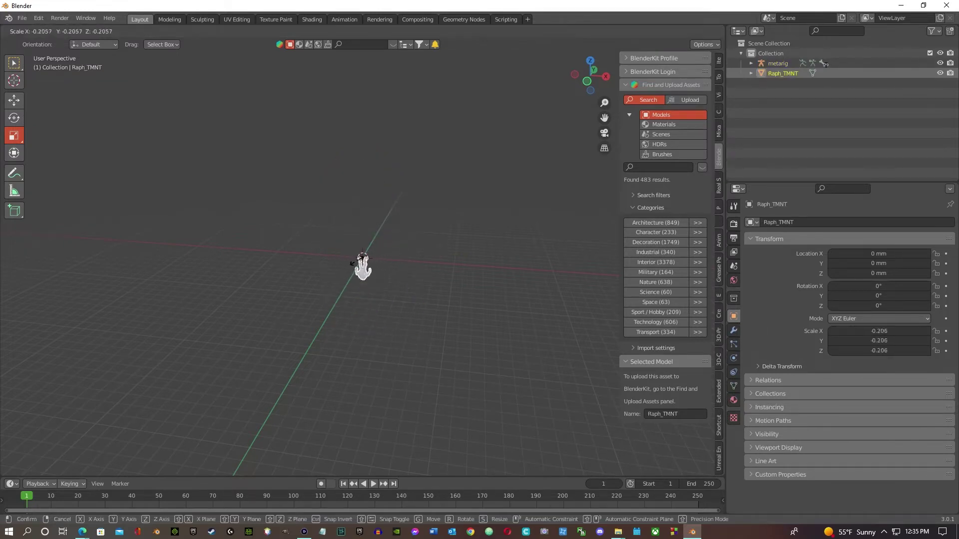
left_click(364, 268)
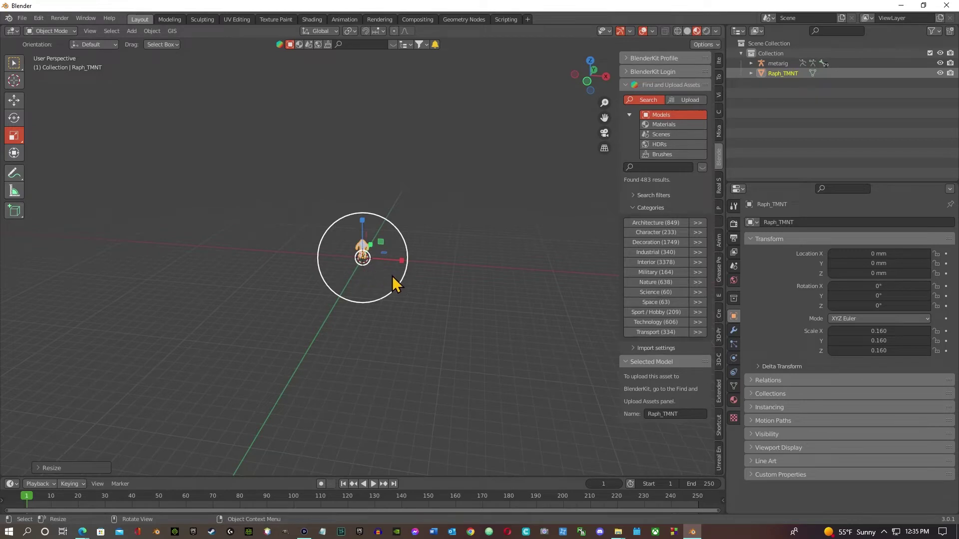
key("grave")
left_click(443, 312)
Rescale the turtle to 0.015 and frame it again with View Selected
key("s")
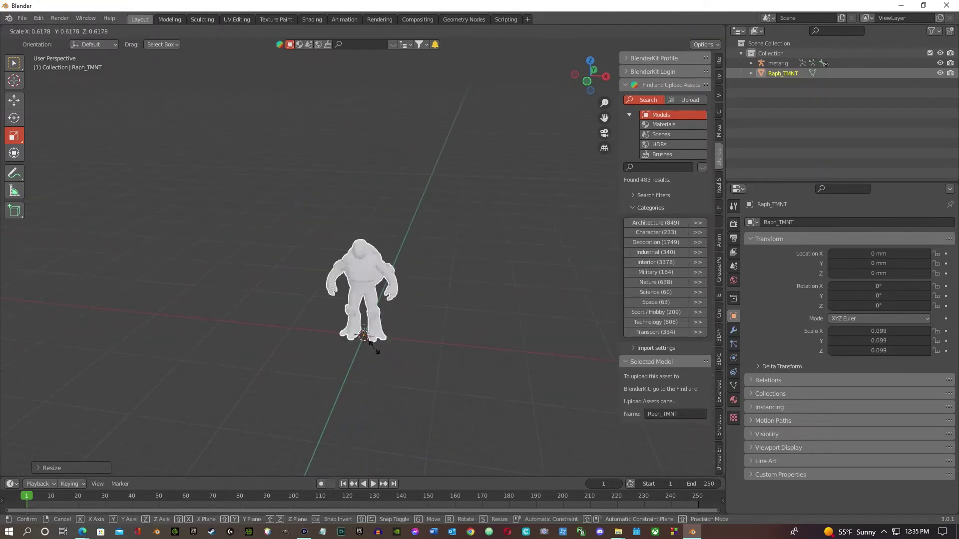
left_click(364, 335)
key("grave")
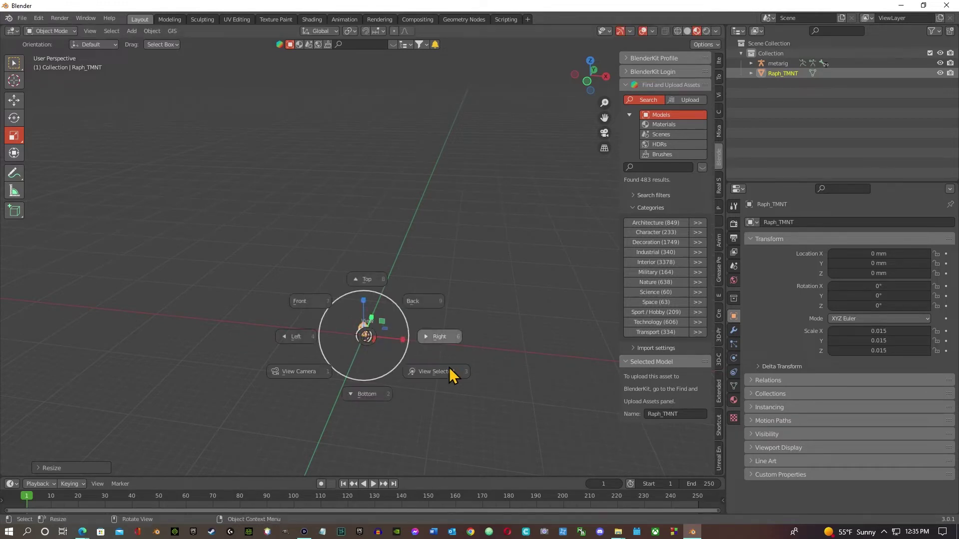
left_click(448, 373)
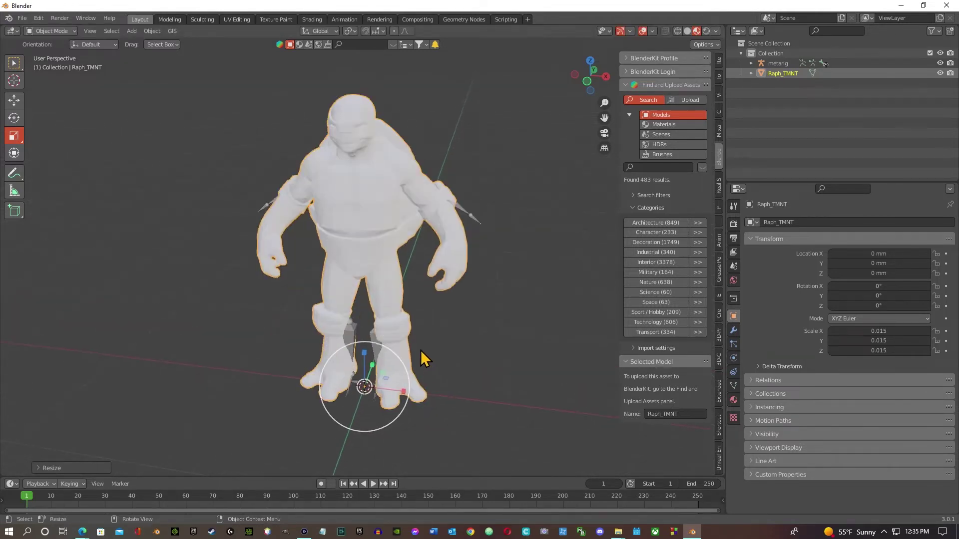
Turn on In Front in the metarig's Object Data Viewport Display settings
left_click(352, 344)
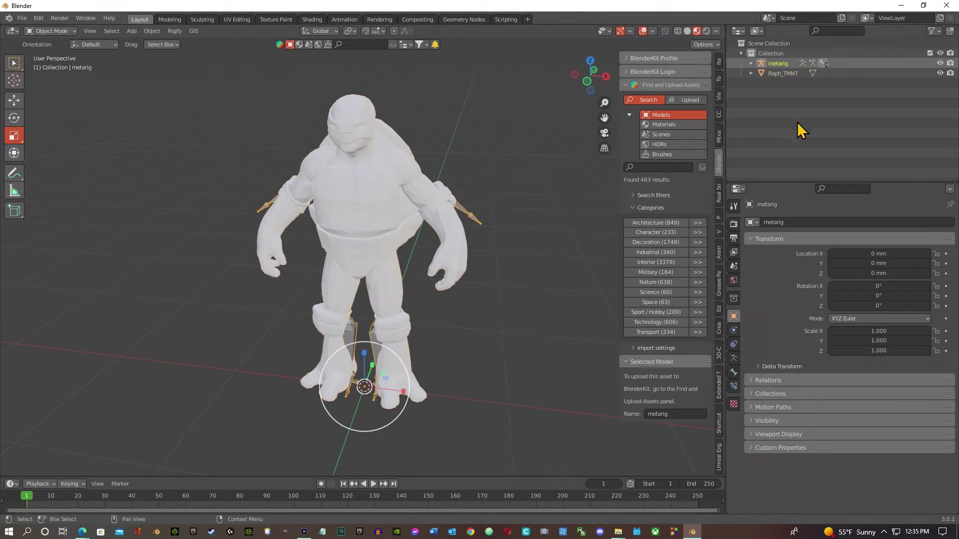
left_click(733, 357)
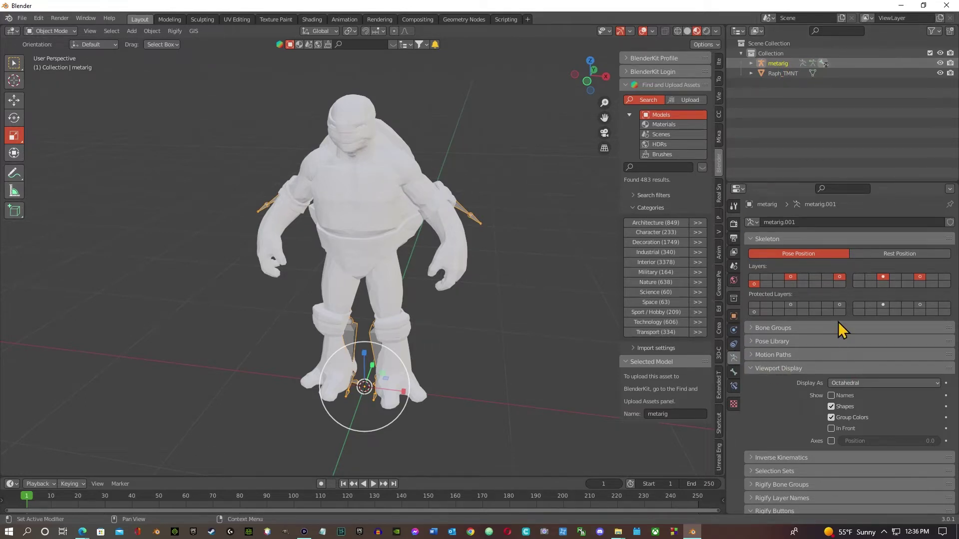
left_click(750, 368)
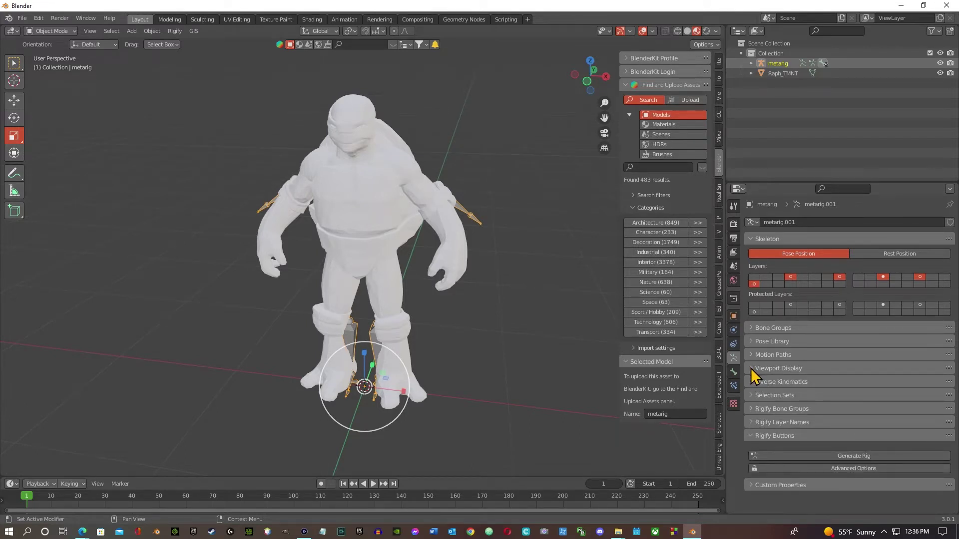
left_click(750, 369)
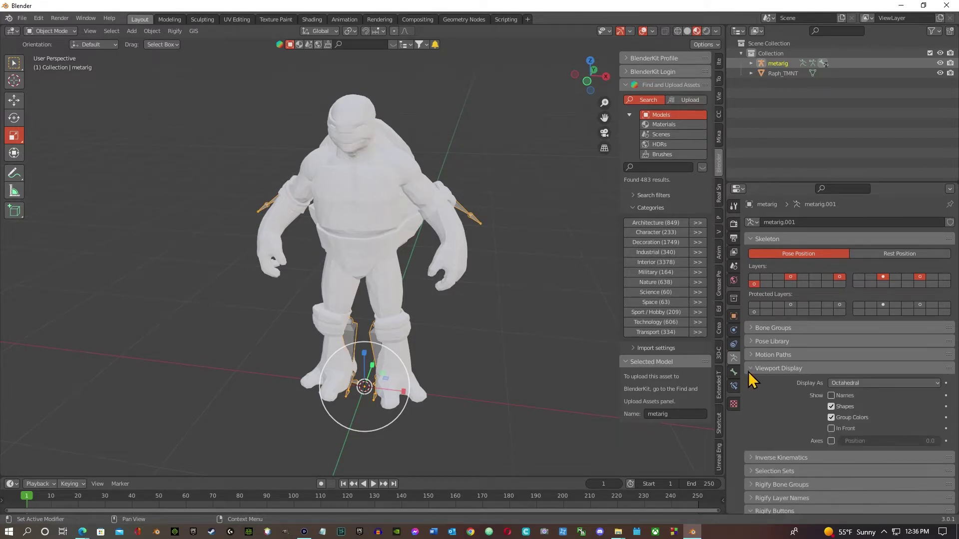
left_click(832, 429)
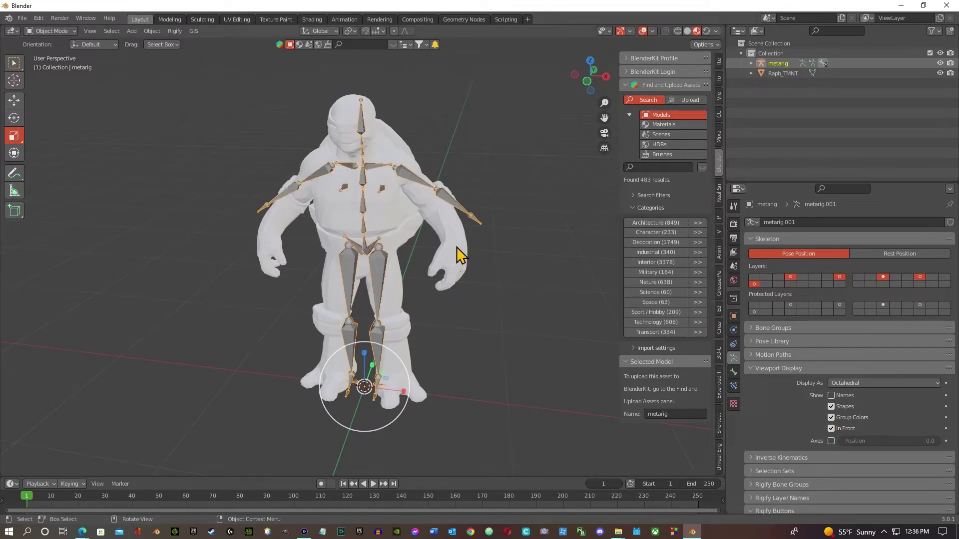
middle_click_drag(446, 236, 469, 212)
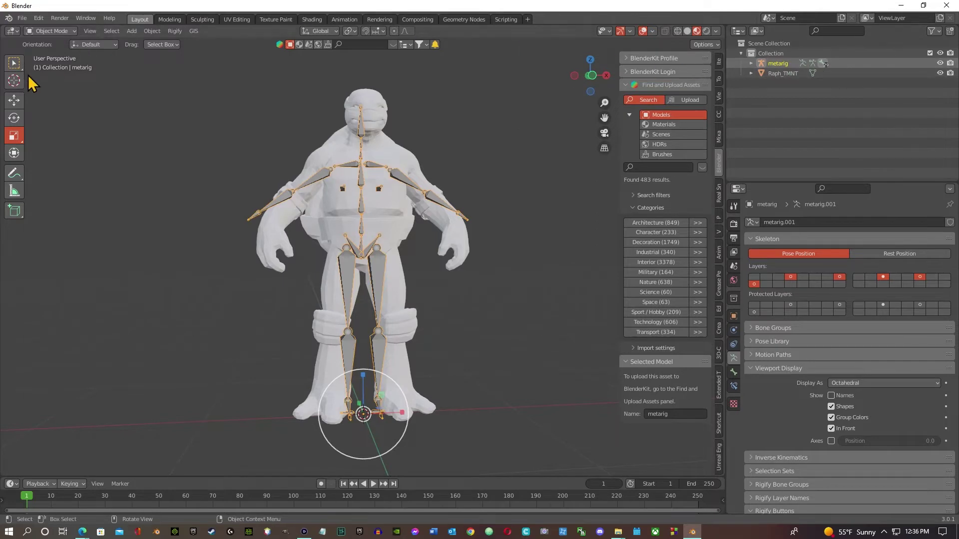
Add a new camera to the scene from the Add > Camera menu
left_click(131, 31)
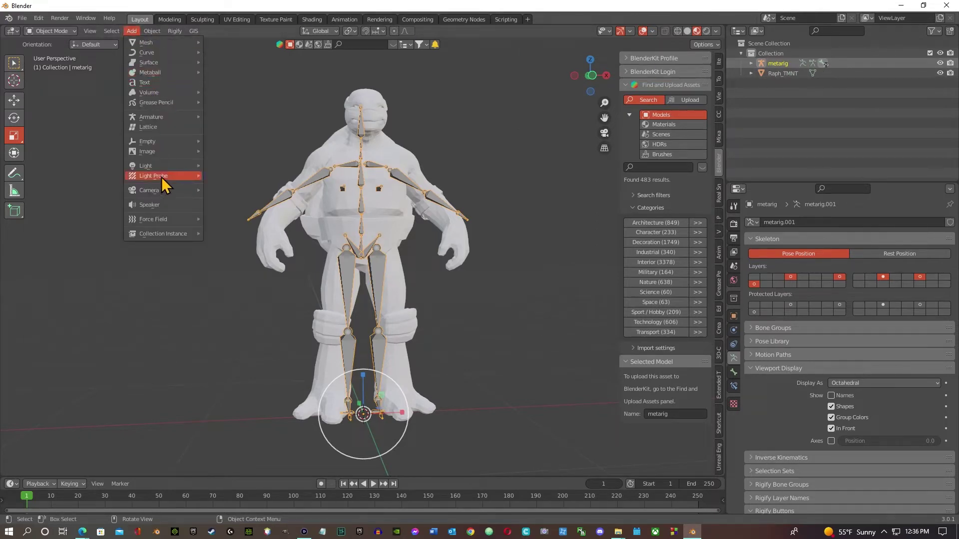
mouse_move(176, 191)
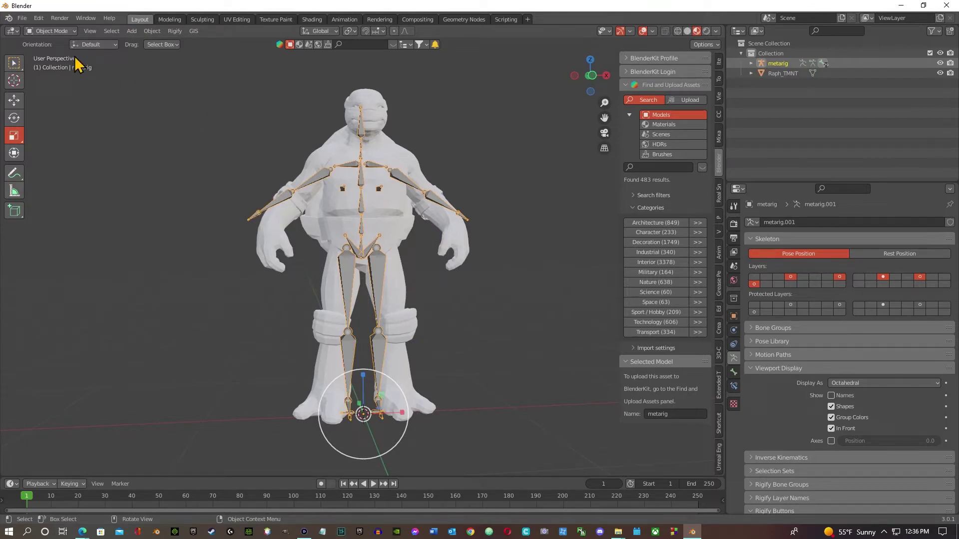
left_click(133, 31)
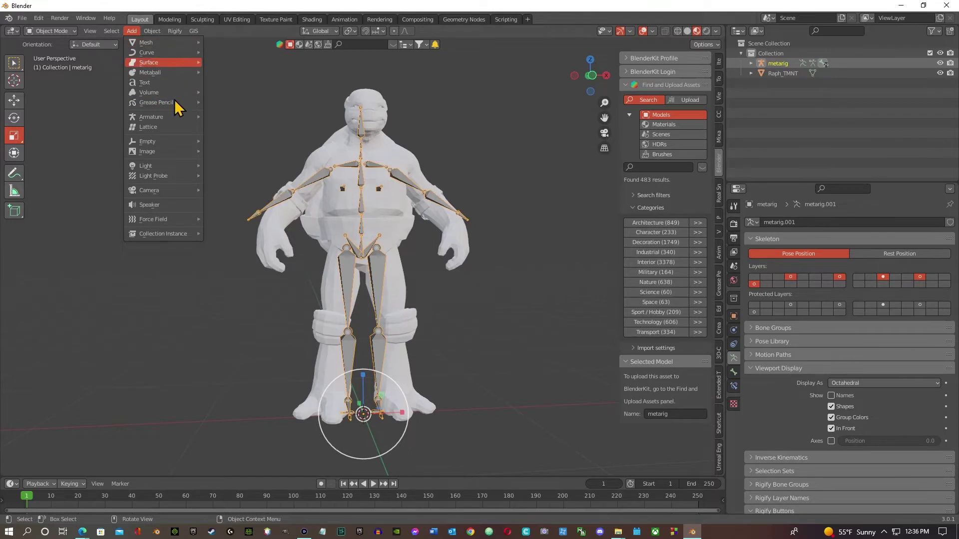
mouse_move(175, 190)
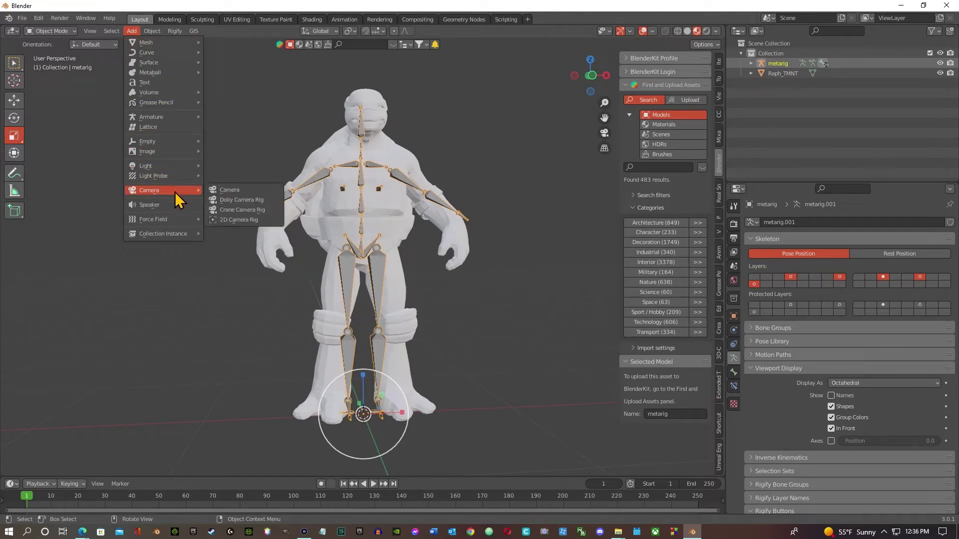
left_click(233, 189)
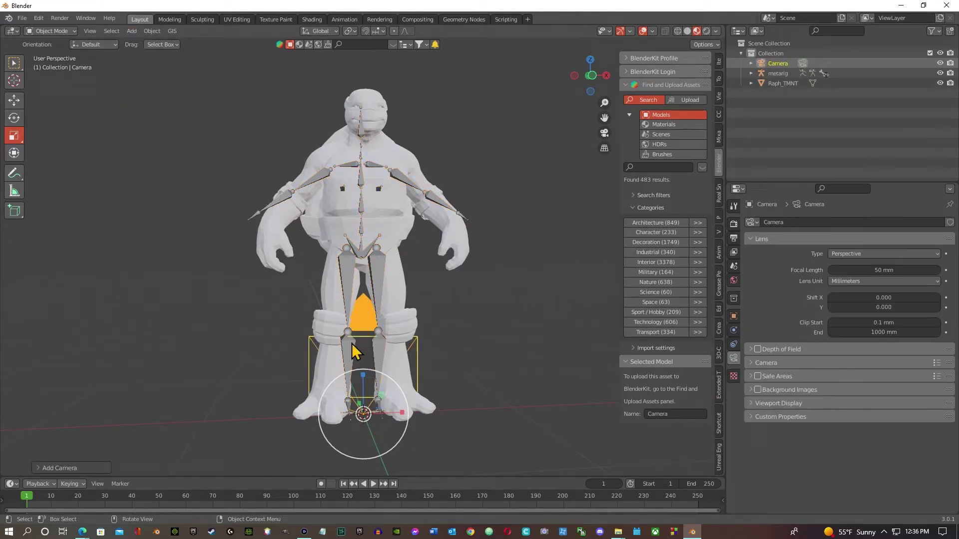
Move the camera away from the turtle along Y and raise it along Z
key("shift+space")
key("g")
middle_click_drag(289, 375, 298, 404)
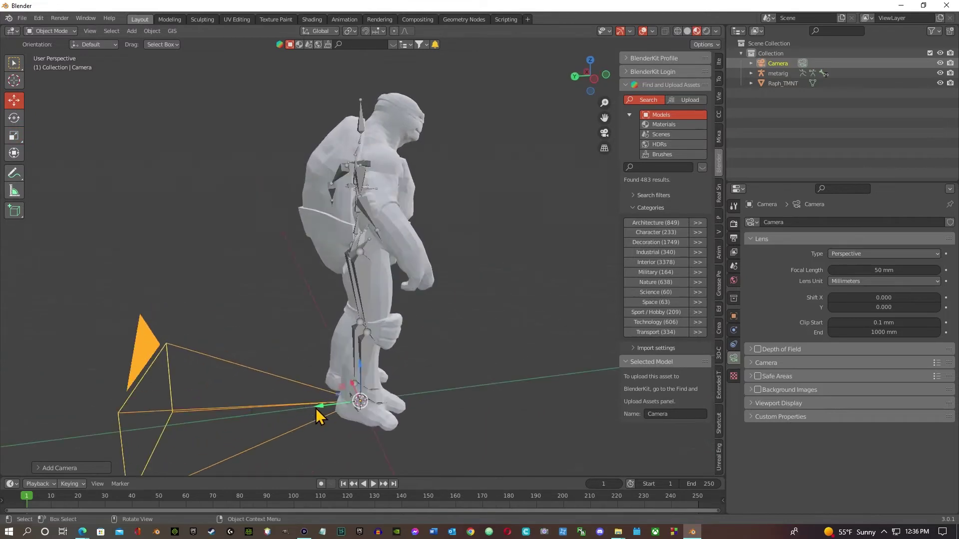
left_click_drag(315, 408, 172, 311)
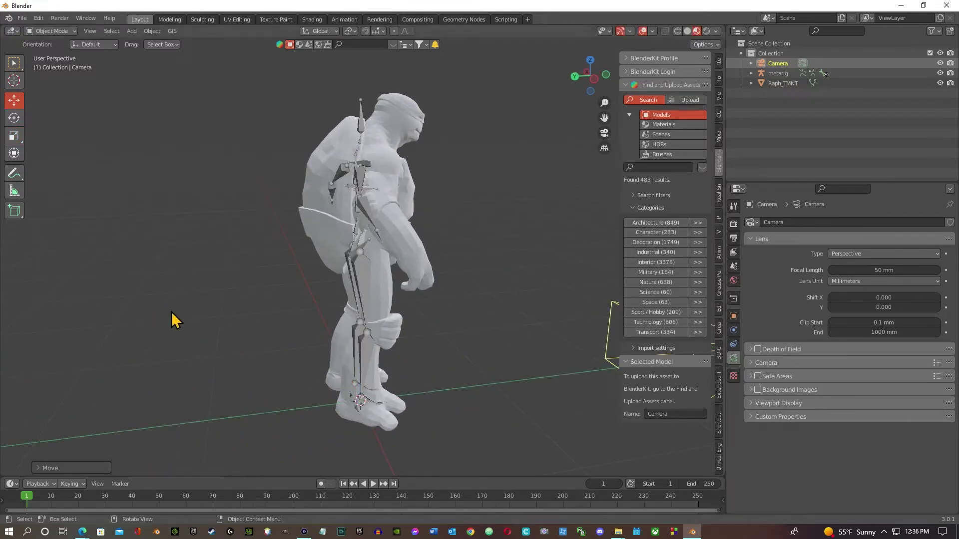
scroll(536, 290, "down", 6)
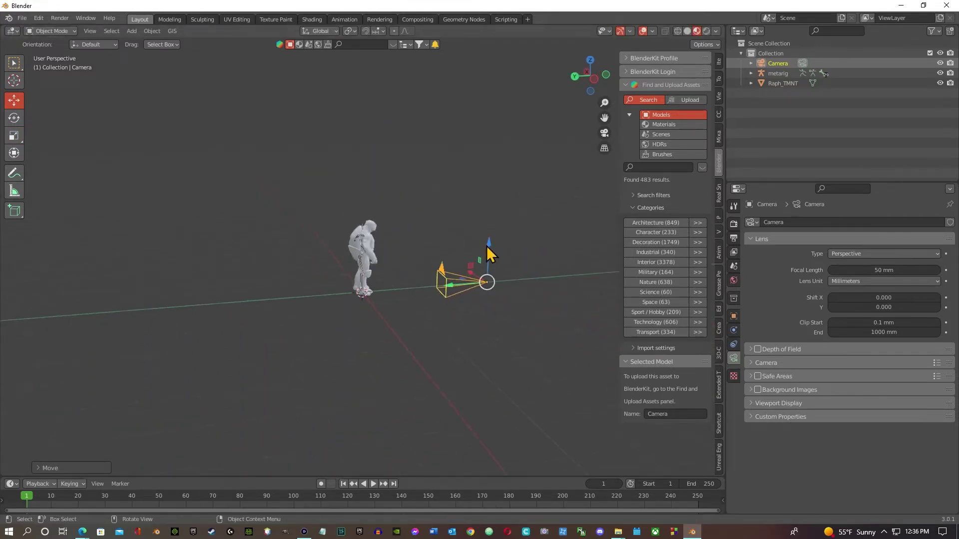
left_click_drag(488, 245, 486, 200)
Look through the camera and render a test image of frame 1
left_click(604, 133)
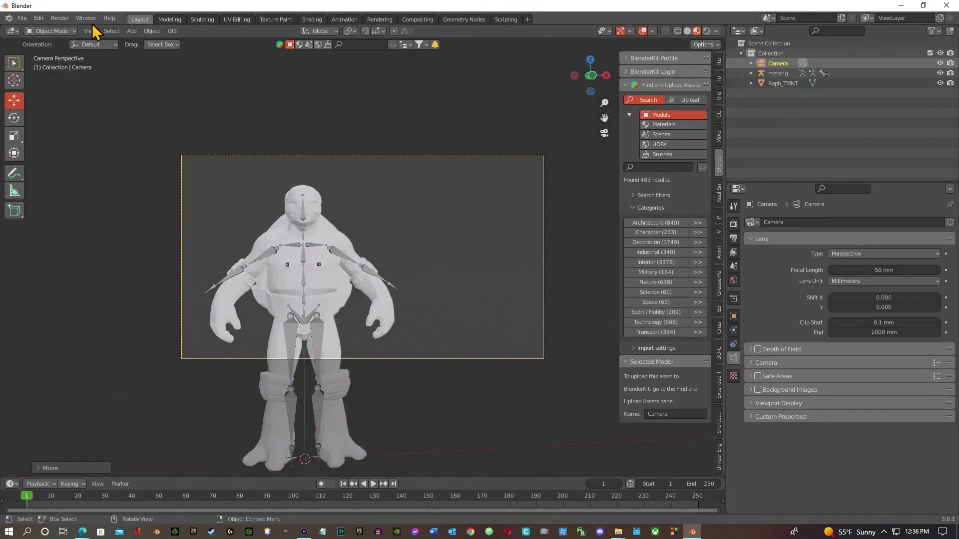
left_click(61, 19)
left_click(81, 30)
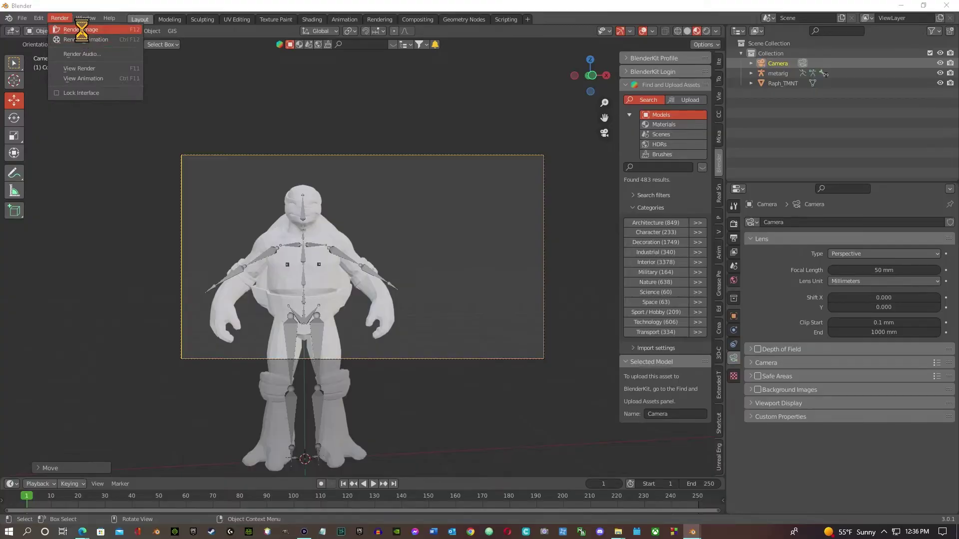
Close the render window and add a Sun light to the scene
left_click(948, 8)
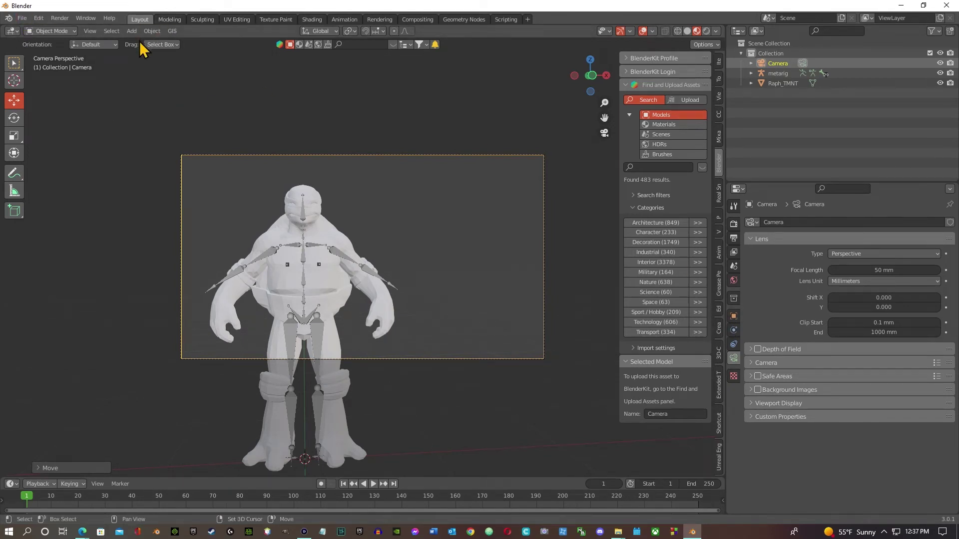
key("shift+a")
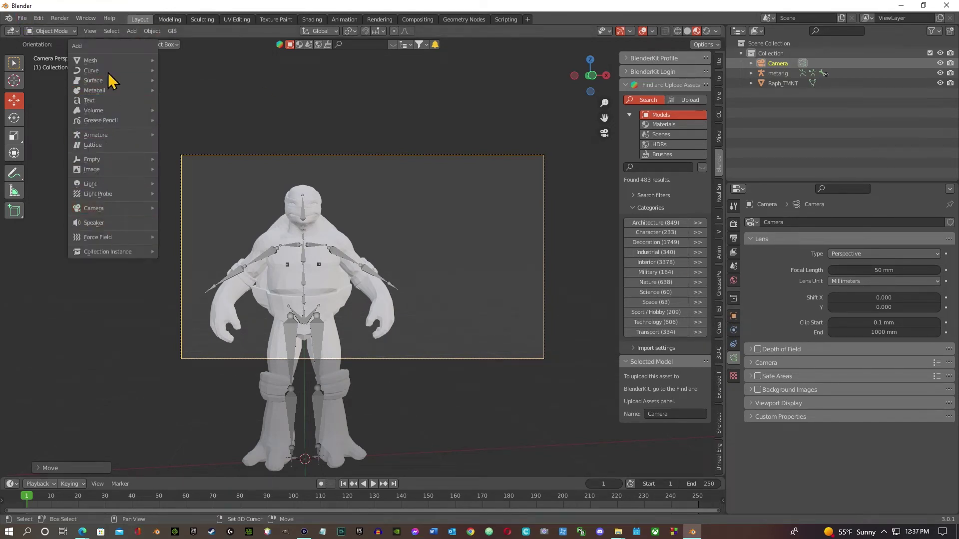
mouse_move(101, 185)
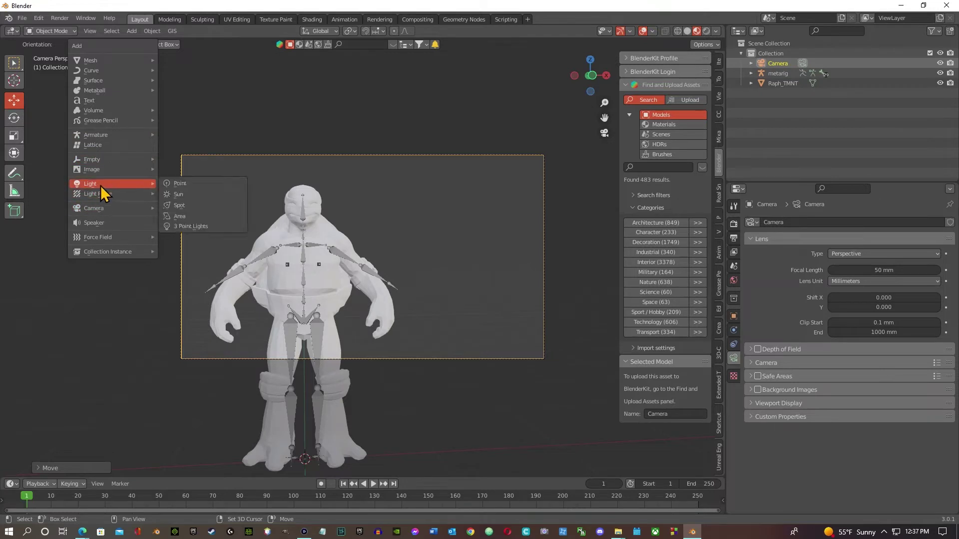
left_click(196, 193)
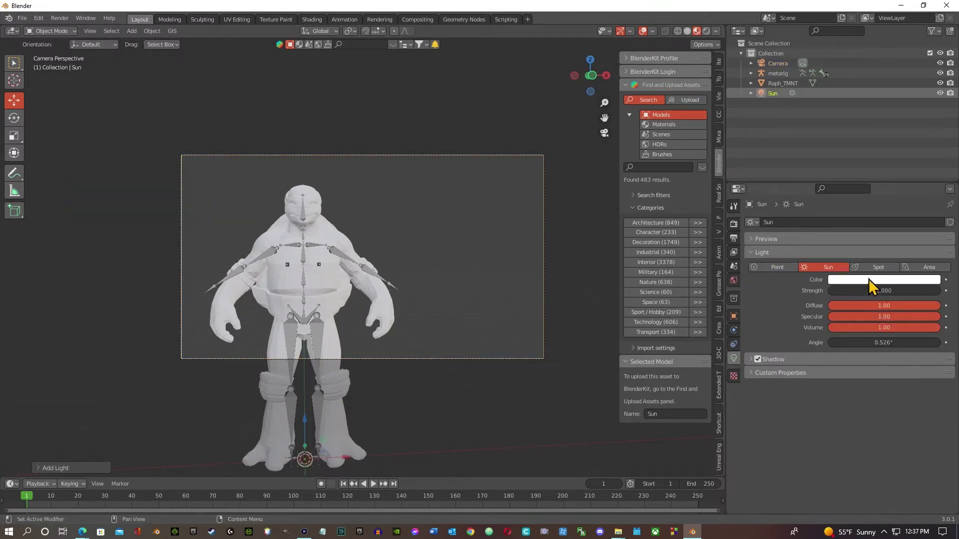
Render a test image with the Sun light and close the result
left_click(63, 20)
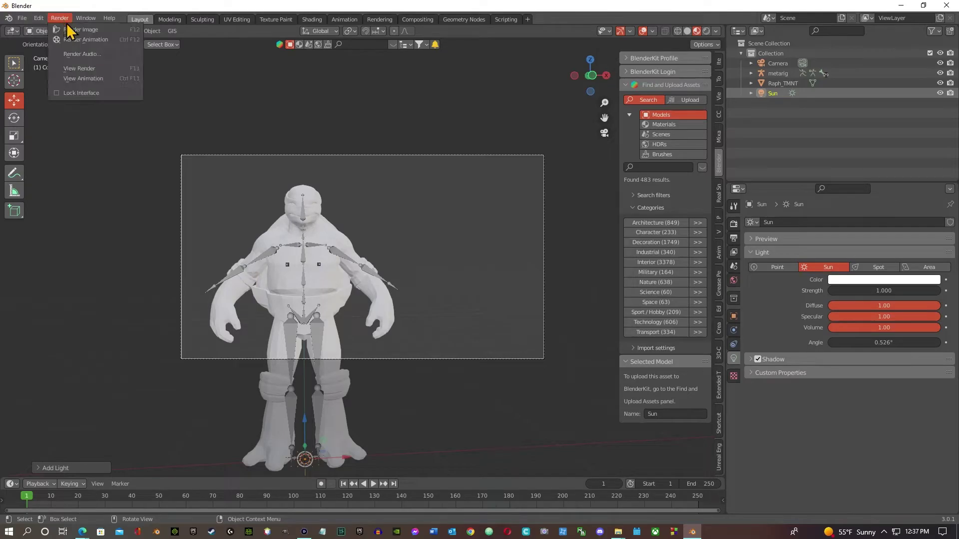
left_click(86, 31)
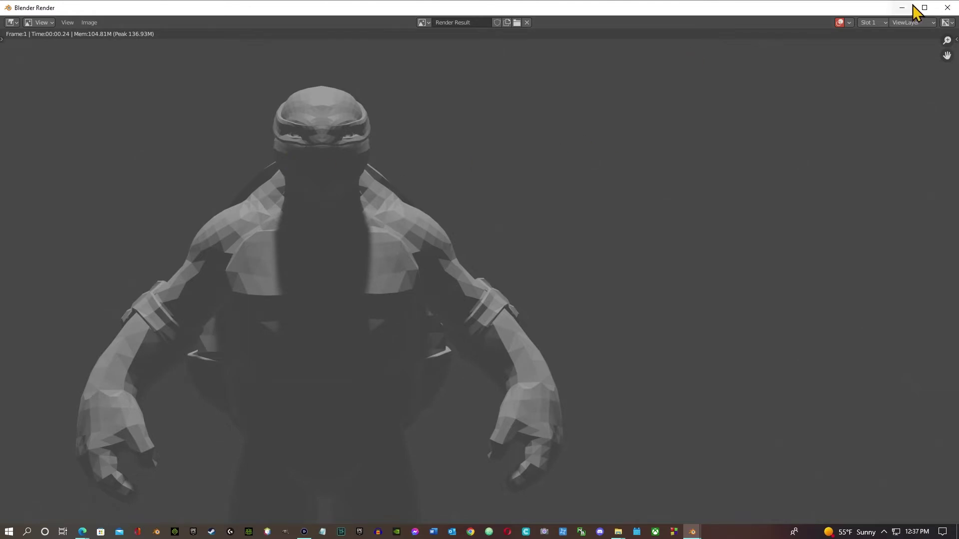
left_click(947, 7)
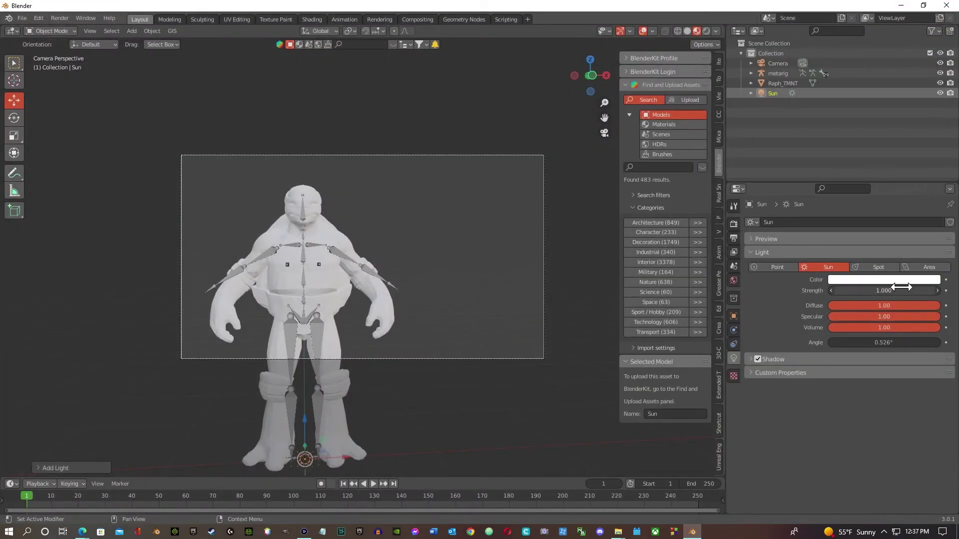
Raise the Sun's strength to 8.960, render again, and close the render
left_click_drag(894, 288, 894, 288)
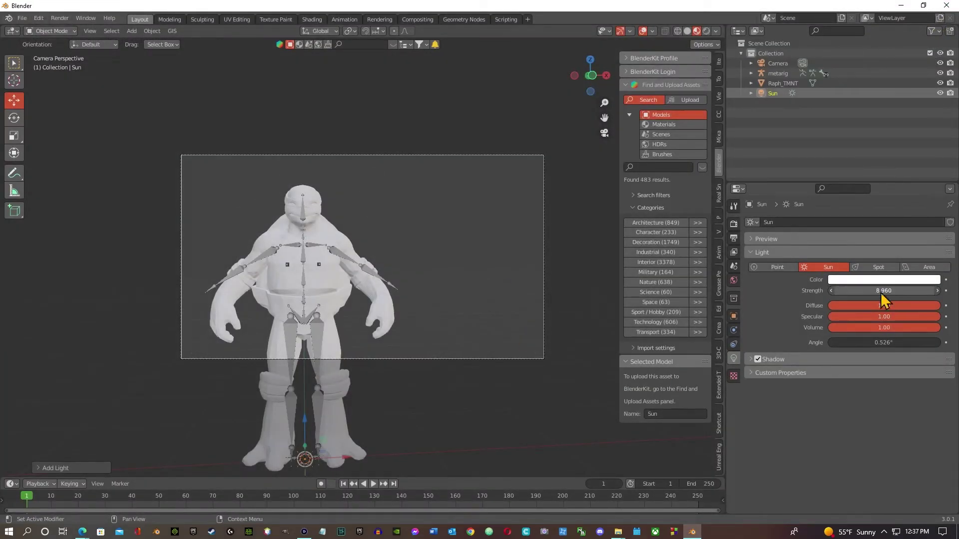
left_click(63, 17)
left_click(71, 31)
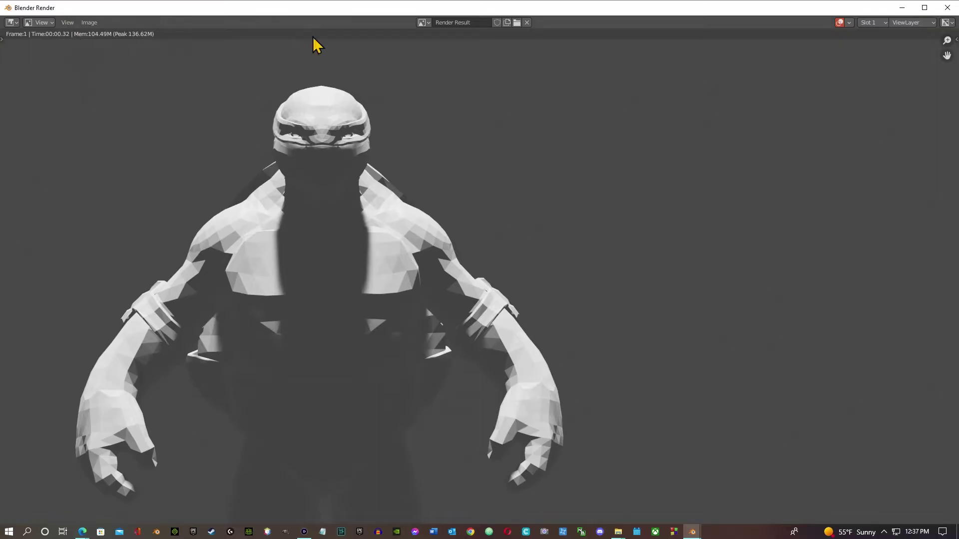
left_click(947, 7)
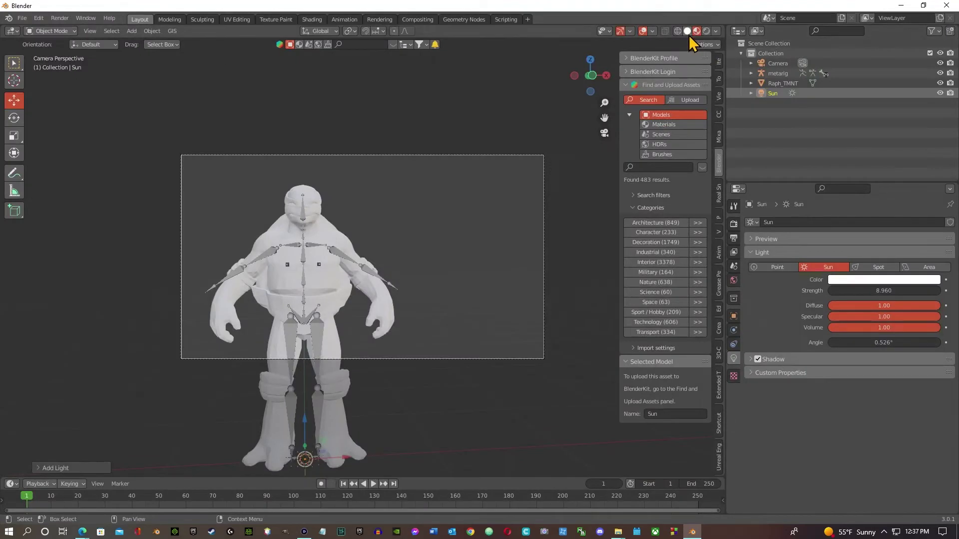
Switch the viewport to Rendered shading and raise the sun light to the turtle's chest height
left_click(706, 30)
mouse_move(382, 230)
middle_mouse_down()
mouse_move(427, 243)
mouse_move(422, 260)
mouse_move(396, 249)
mouse_move(361, 346)
middle_mouse_up()
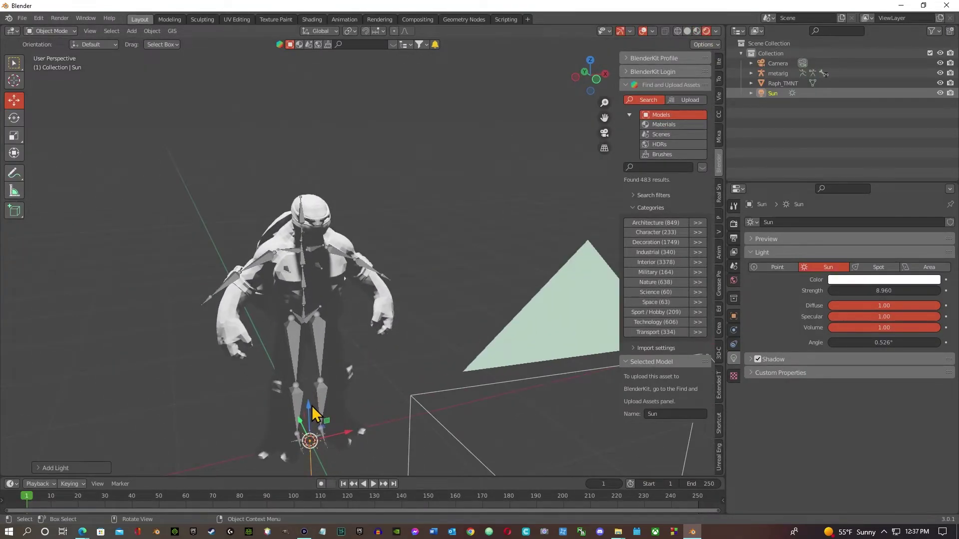
left_click_drag(308, 406, 304, 266)
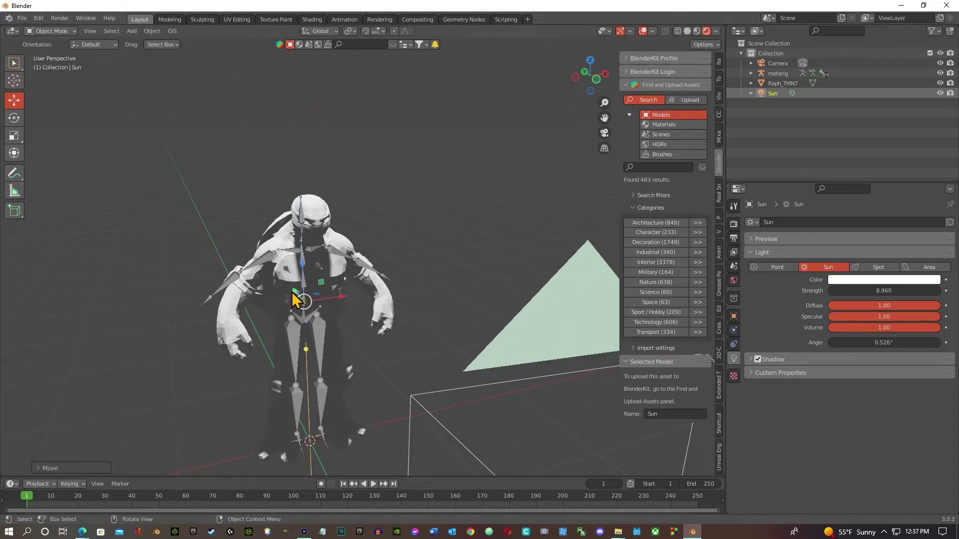
left_click_drag(298, 300, 367, 382)
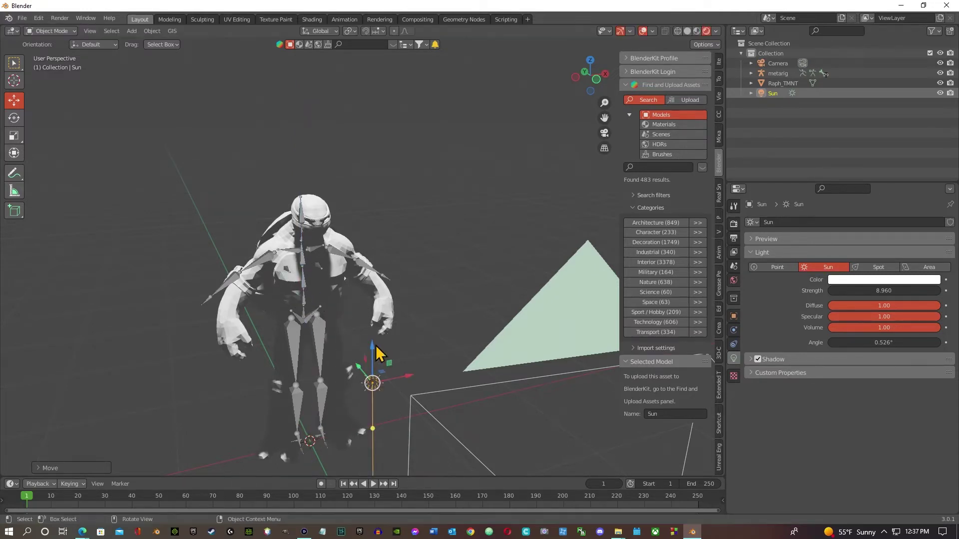
left_click_drag(374, 346, 393, 229)
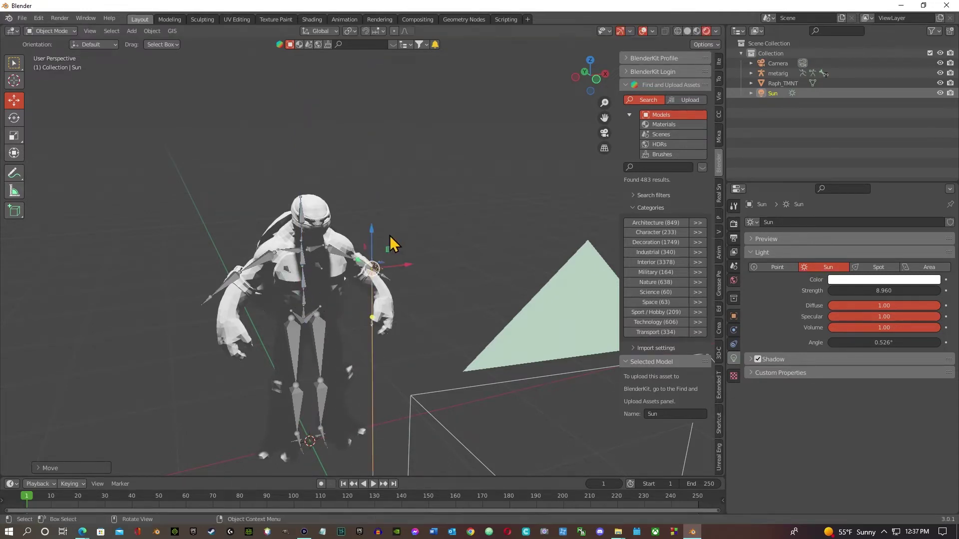
Tilt the sun light about 56 degrees and render a fresh test image
key("shift+space")
key("r")
left_click_drag(385, 269, 390, 278)
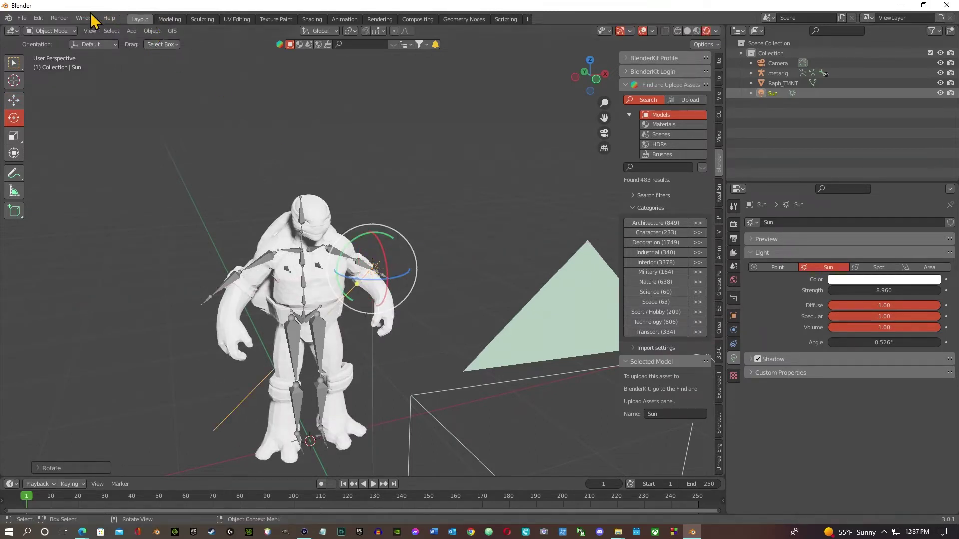
left_click(57, 18)
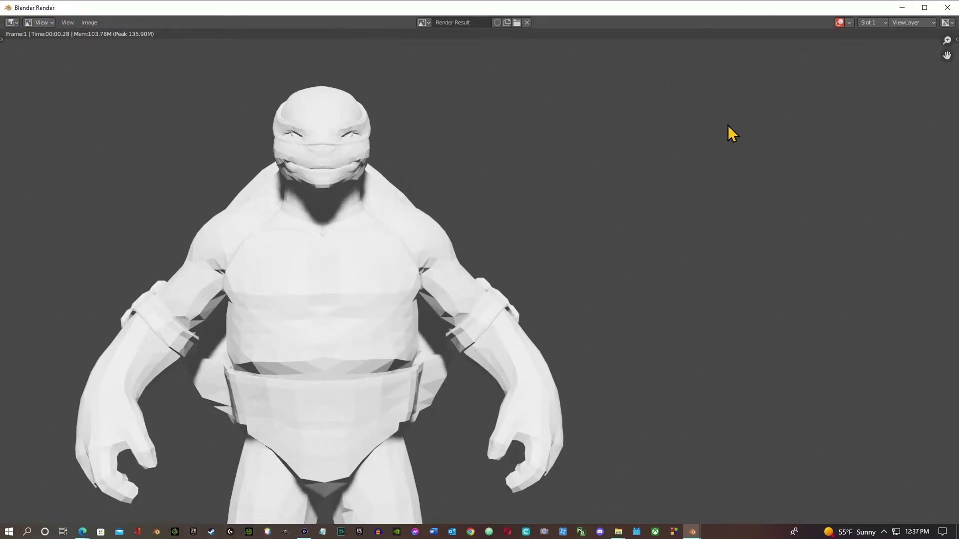
left_click(947, 8)
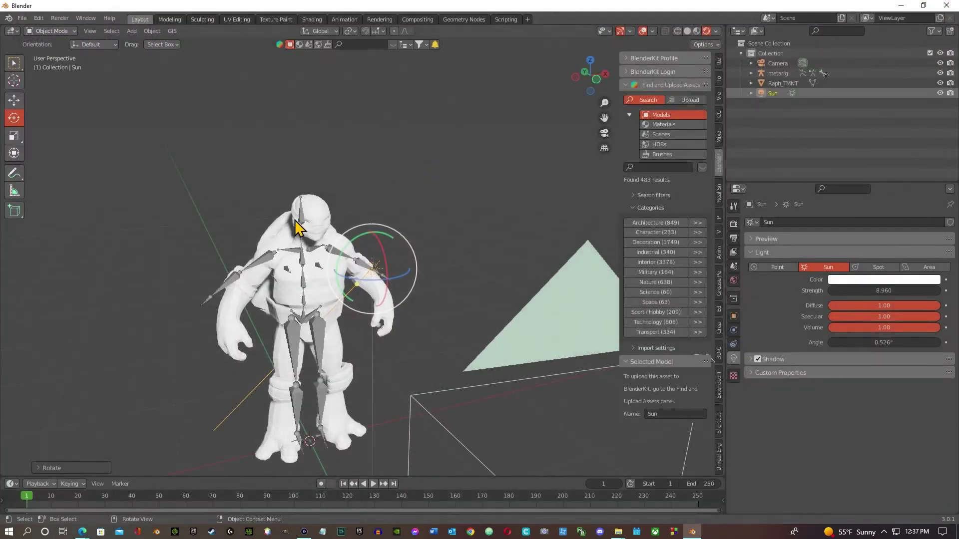
Apply Shade Smooth to the Raph_TMNT turtle and render a still image of it
left_click(315, 234)
right_click(316, 227)
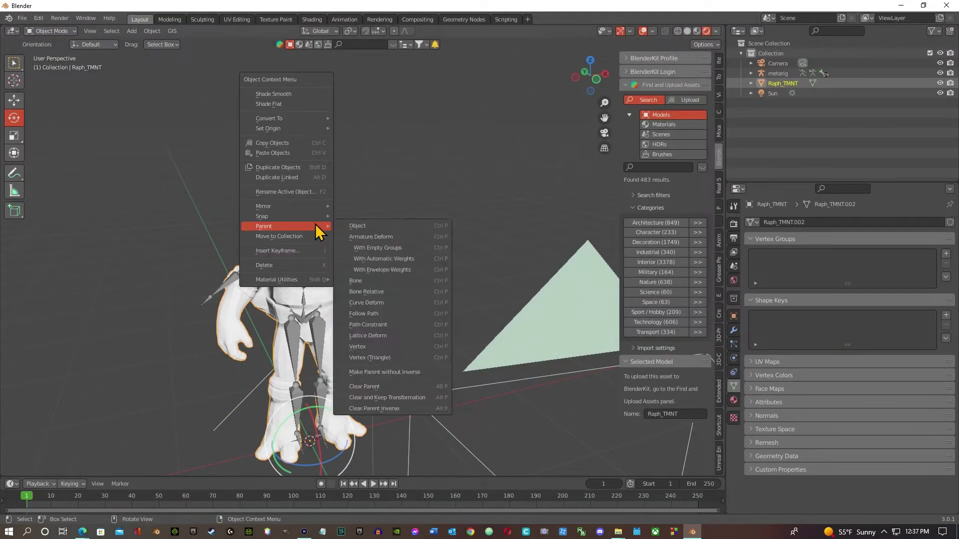
left_click(289, 95)
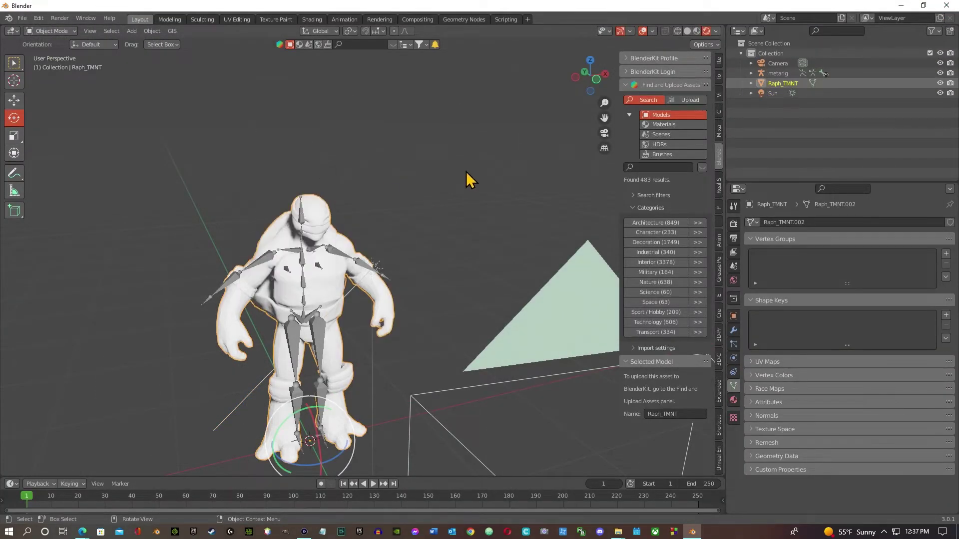
left_click(58, 19)
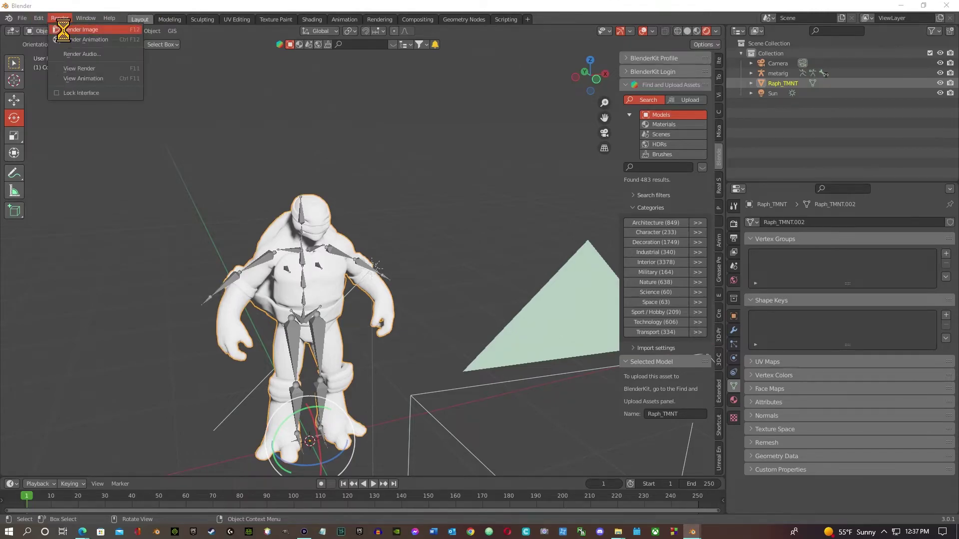
left_click(65, 27)
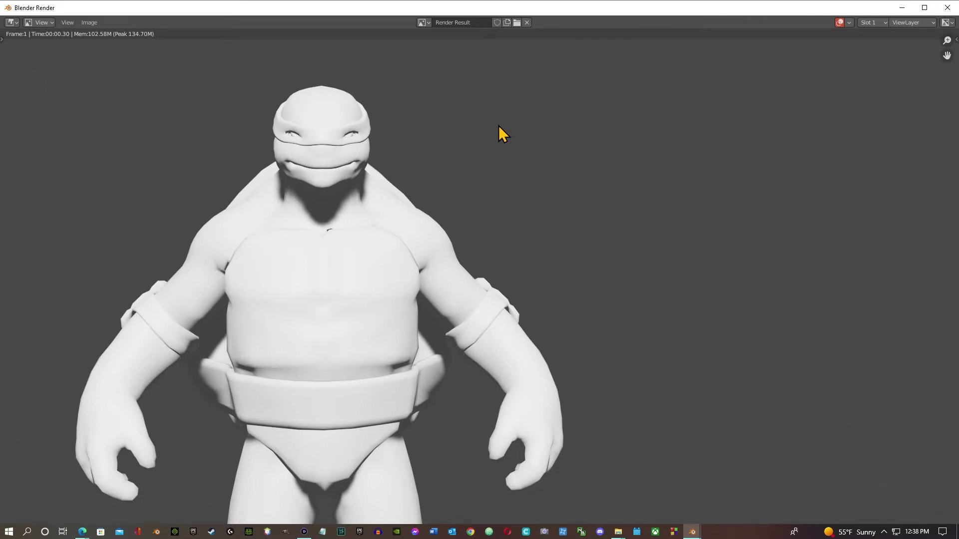
left_click(944, 7)
Add a new material to the turtle with a bright green base colour
left_click(734, 400)
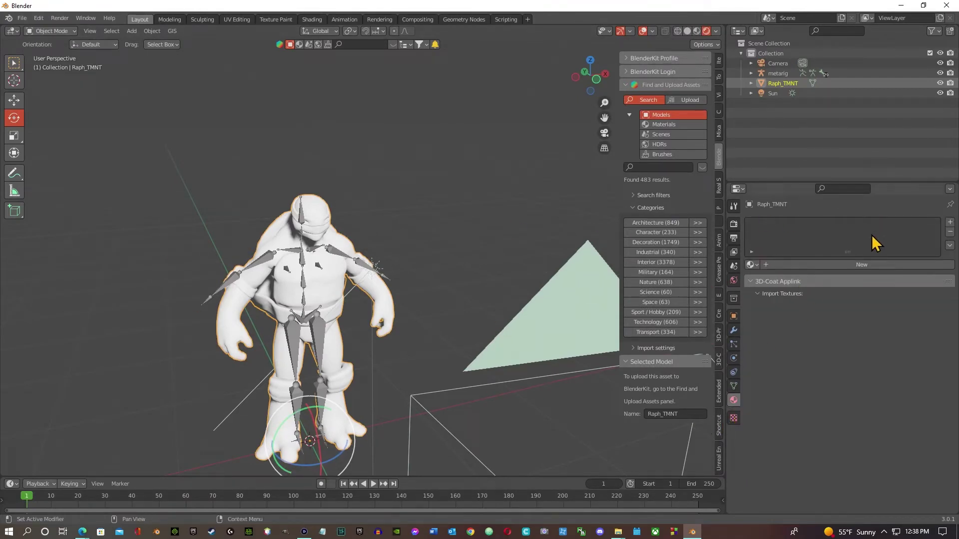
left_click(854, 263)
left_click(879, 372)
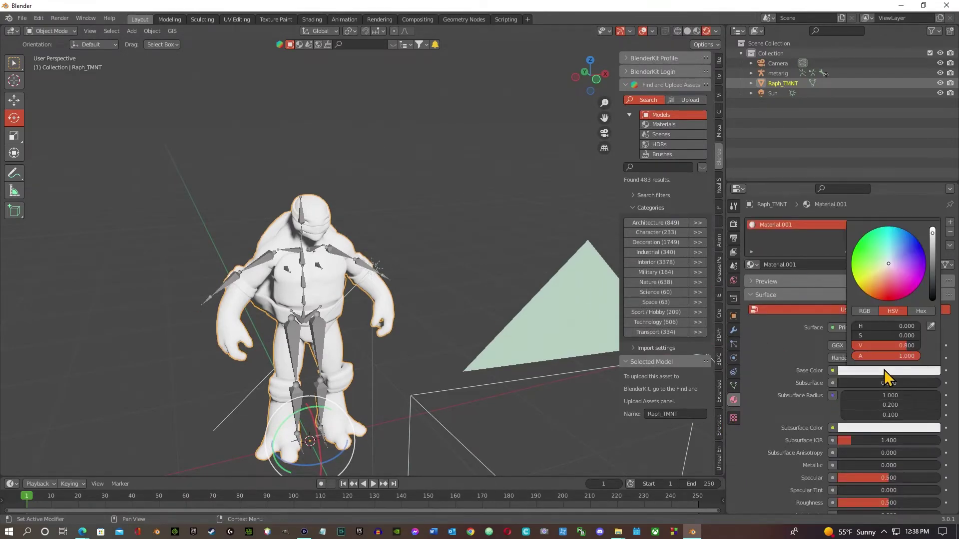
left_click(854, 249)
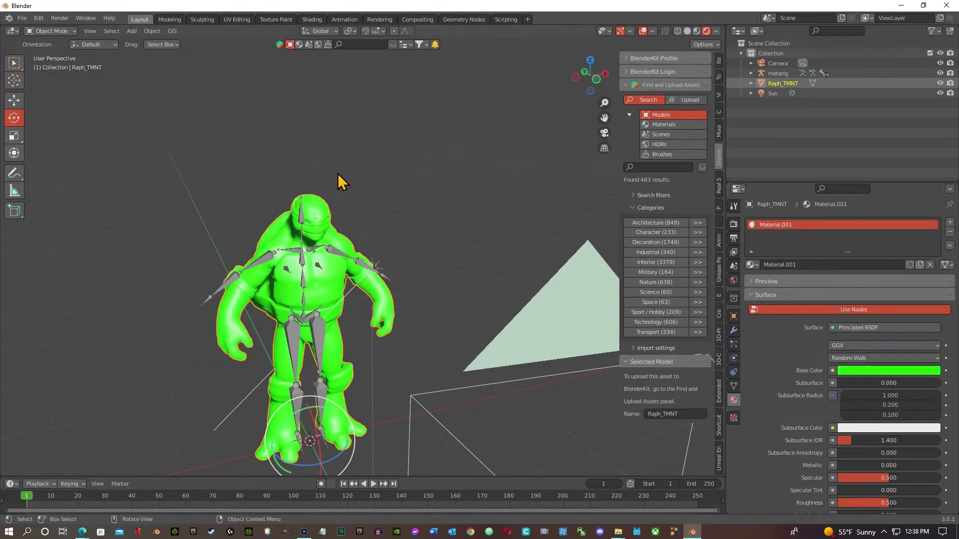
Render a still image to confirm the turtle appears green
middle_click_drag(338, 173, 299, 171)
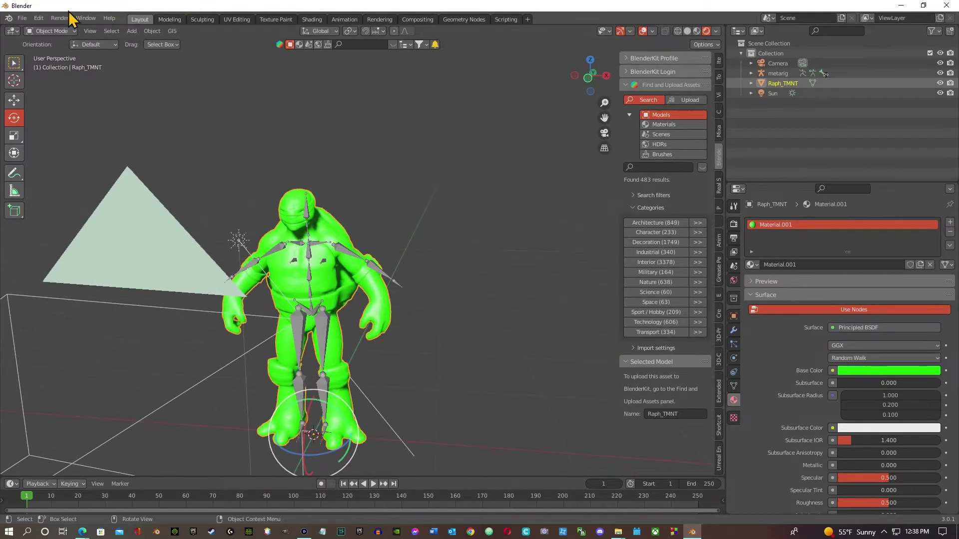
left_click(56, 18)
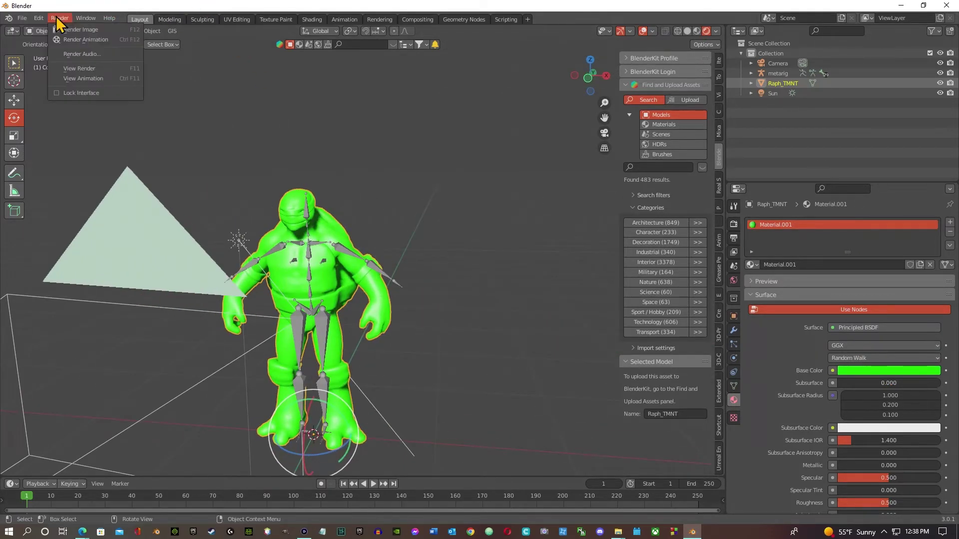
left_click(85, 29)
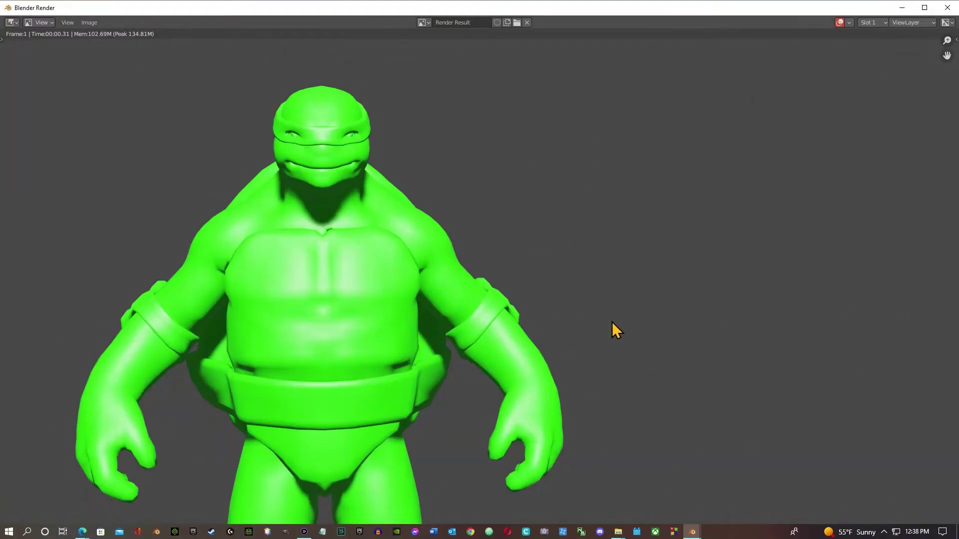
left_click(947, 8)
middle_click_drag(397, 369, 391, 342)
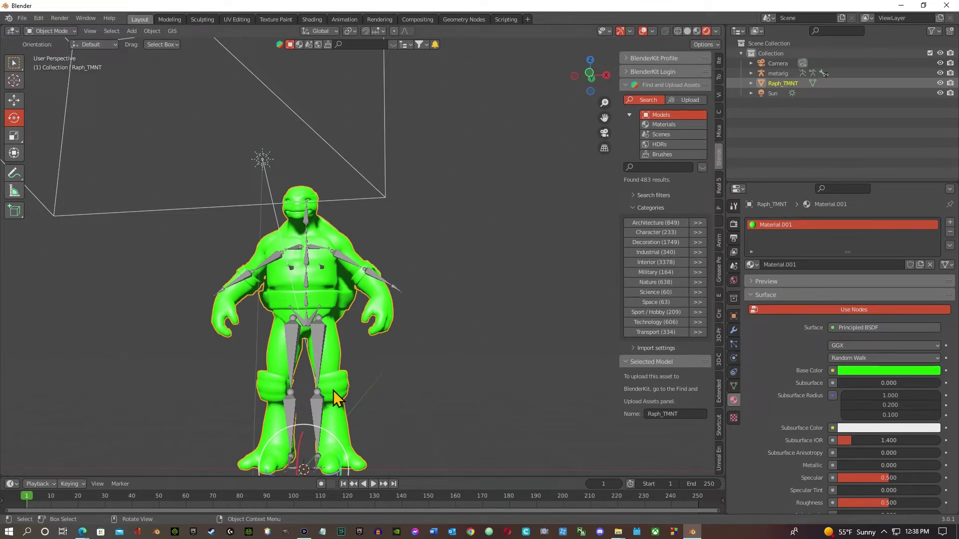
Delete the Camera and Sun objects, then switch the viewport to Material Preview shading
middle_click_drag(375, 392, 345, 268)
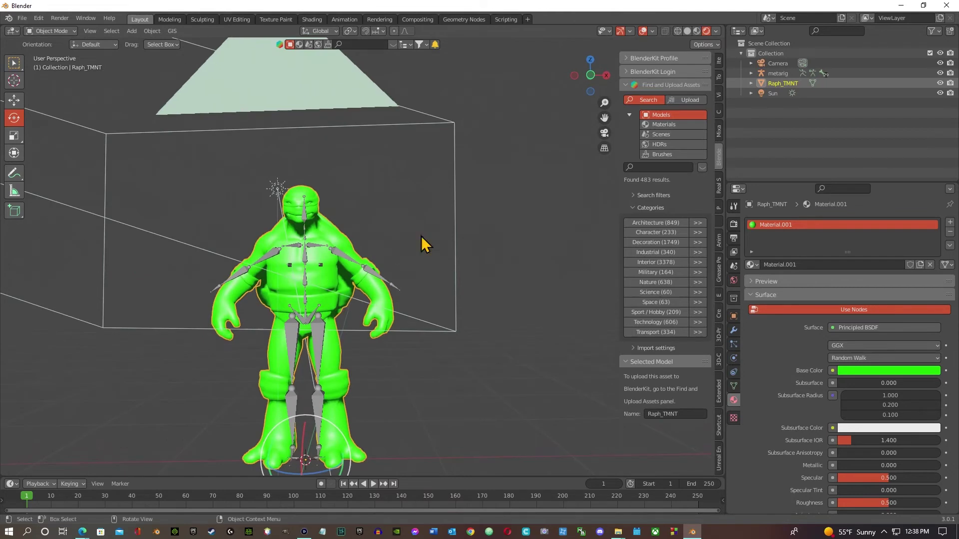
left_click(780, 64)
key("x")
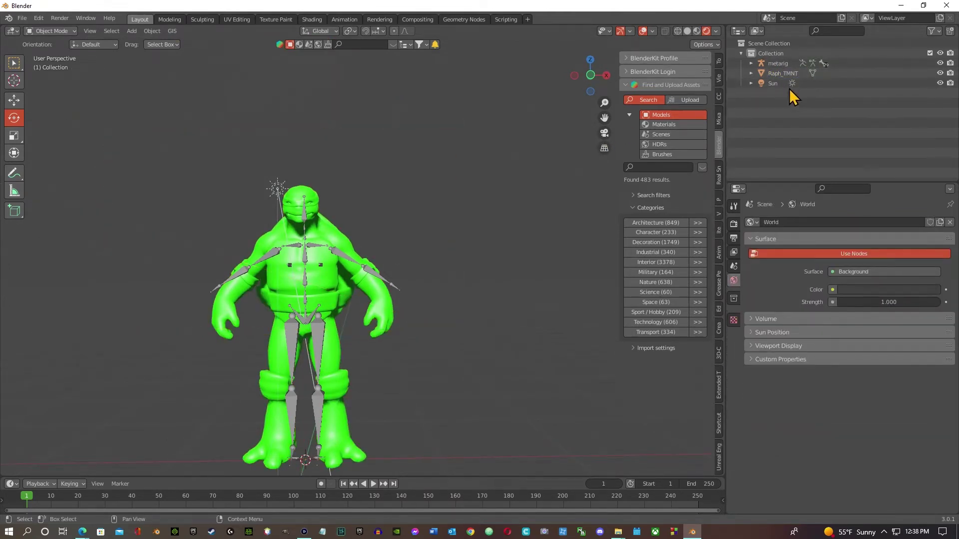
left_click(785, 84)
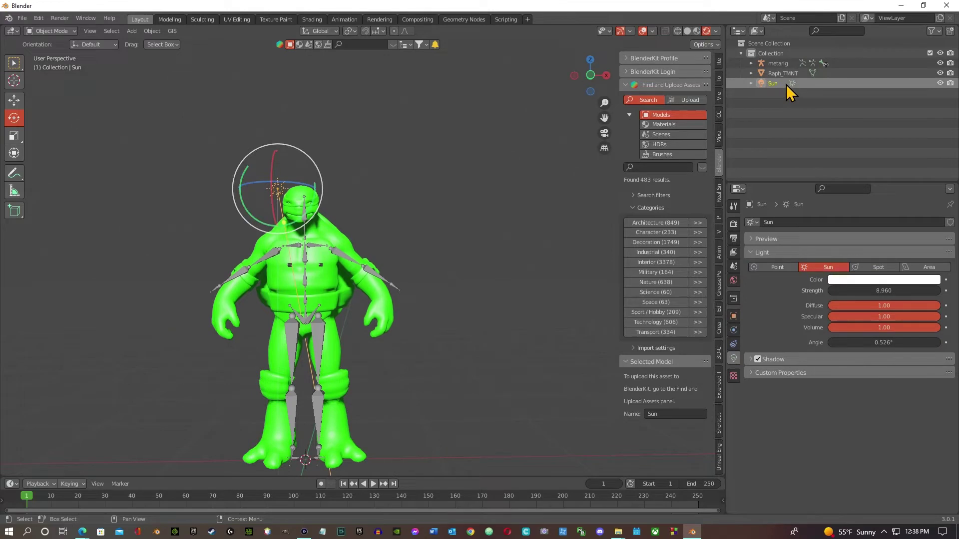
key("x")
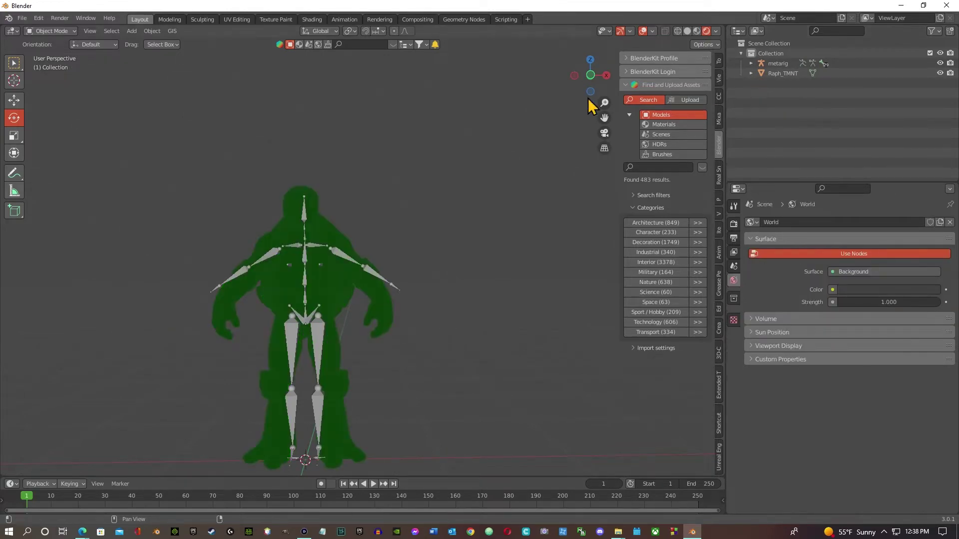
left_click(697, 31)
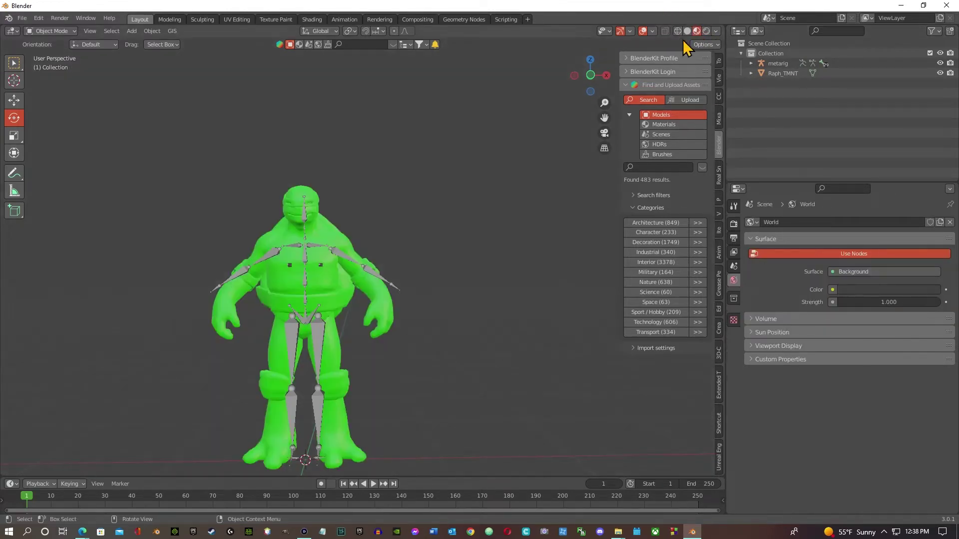
middle_click_drag(302, 176, 389, 315)
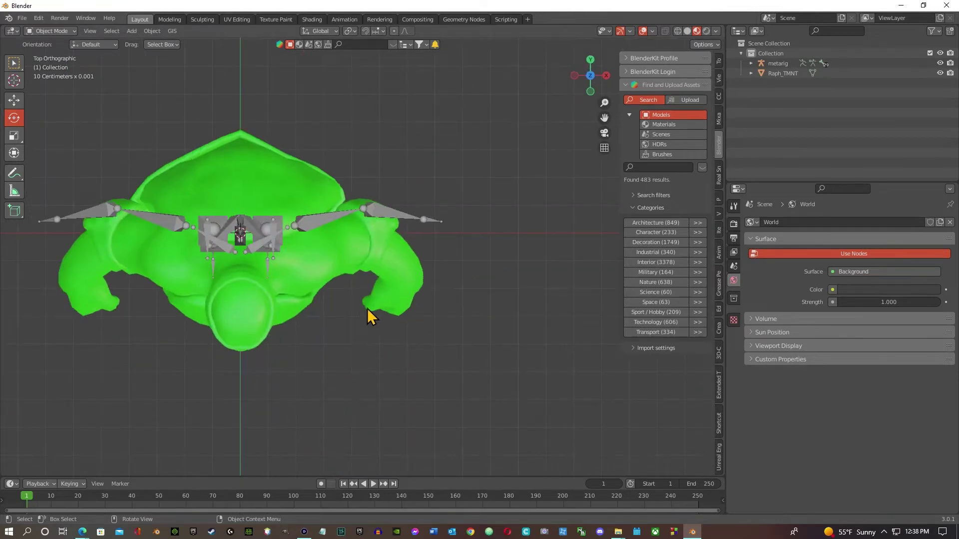
Start Shortcut VUr from the sidebar, then deselect everything and reselect the metarig
left_click(306, 227)
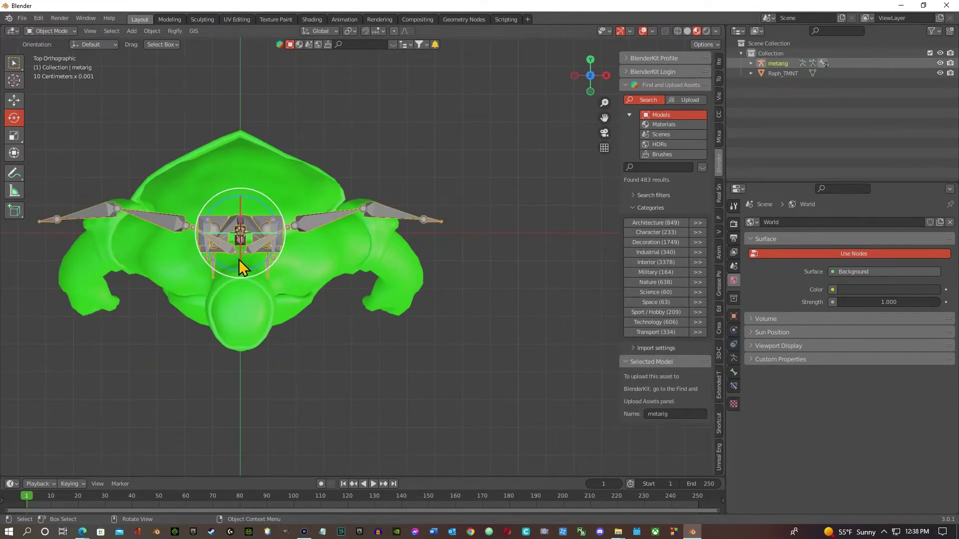
key("shift+space")
key("g")
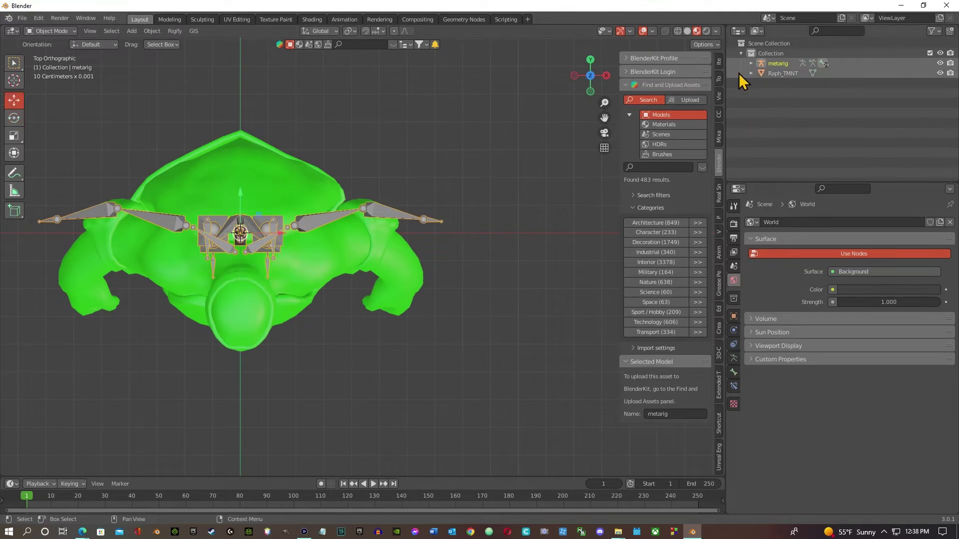
scroll(722, 365, "down", 9, "ctrl")
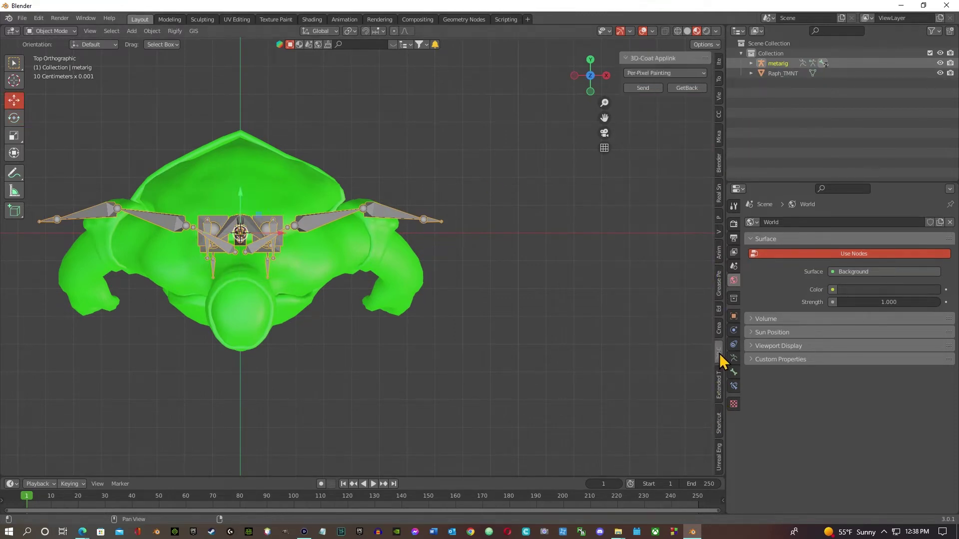
scroll(722, 364, "down", 1, "ctrl")
scroll(722, 364, "up", 1, "ctrl")
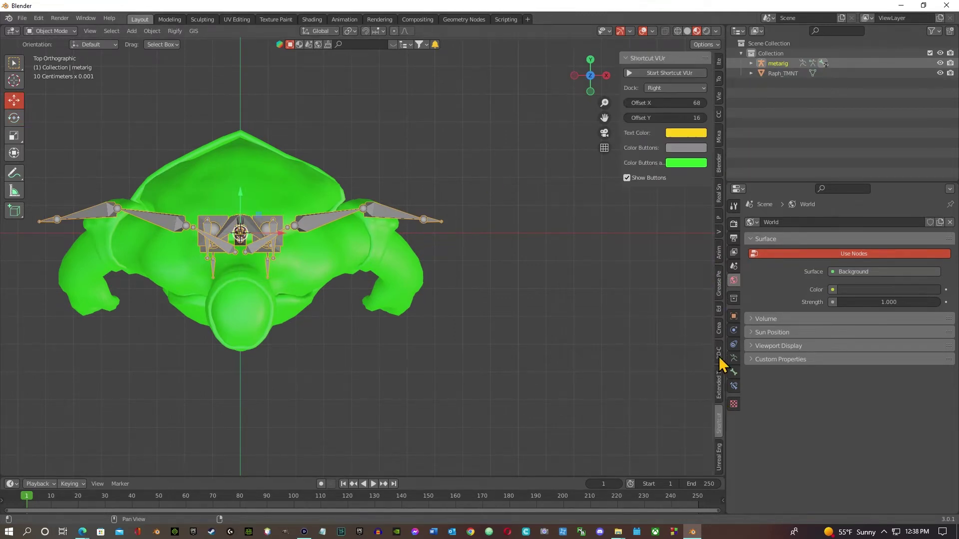
scroll(721, 364, "down", 1, "ctrl")
scroll(722, 365, "up", 1, "ctrl")
left_click(681, 74)
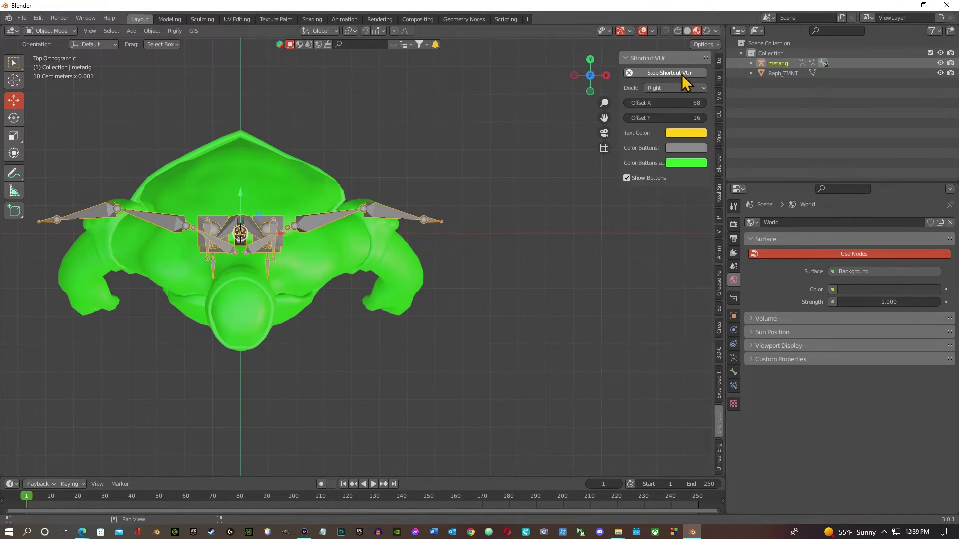
left_click(619, 297)
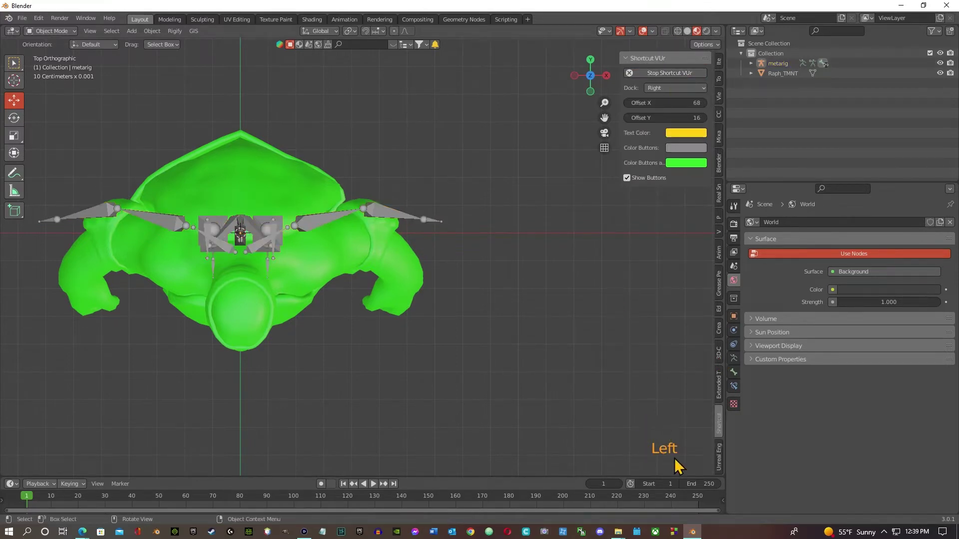
left_click(288, 227)
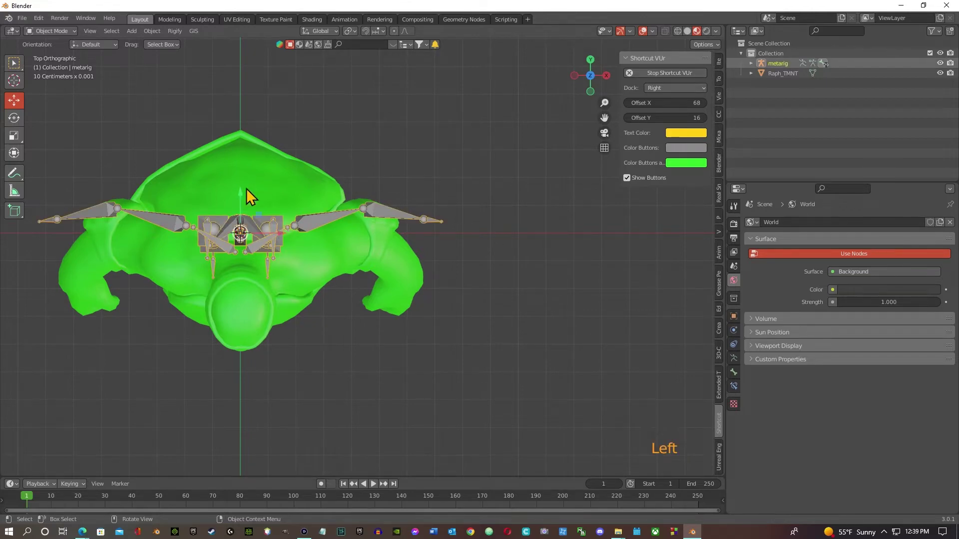
Move the metarig down and slide it sideways to sit inside the turtle's body
left_click_drag(239, 191, 250, 232)
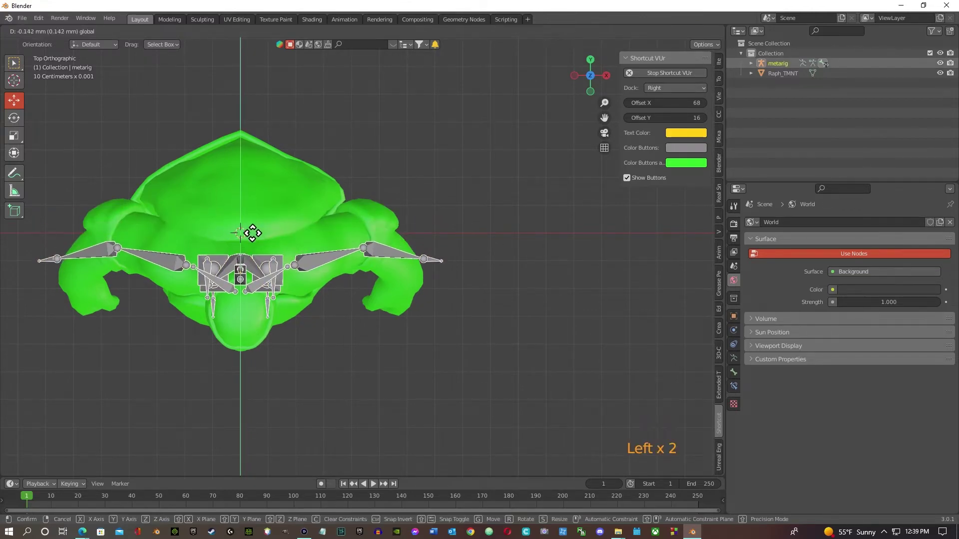
middle_click_drag(251, 231, 276, 343)
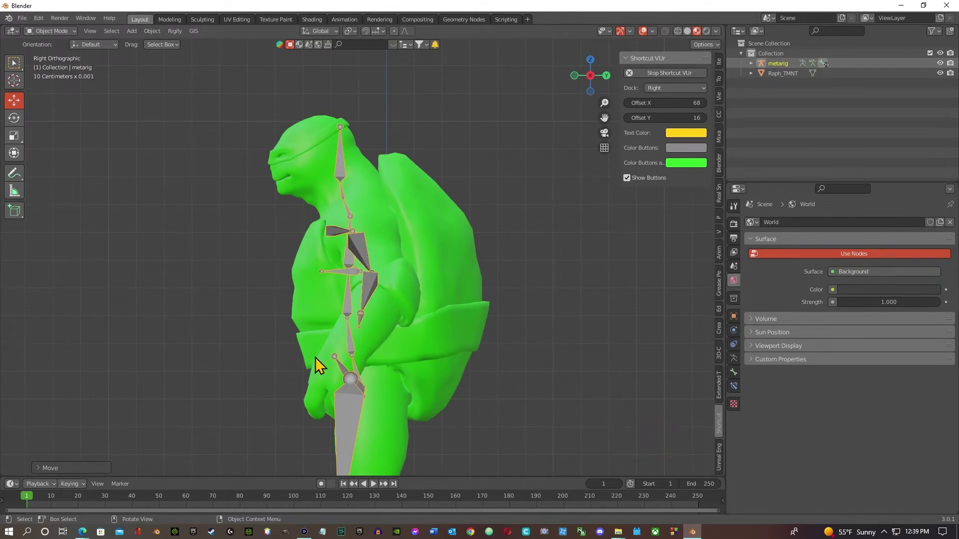
scroll(368, 268, "down", 4)
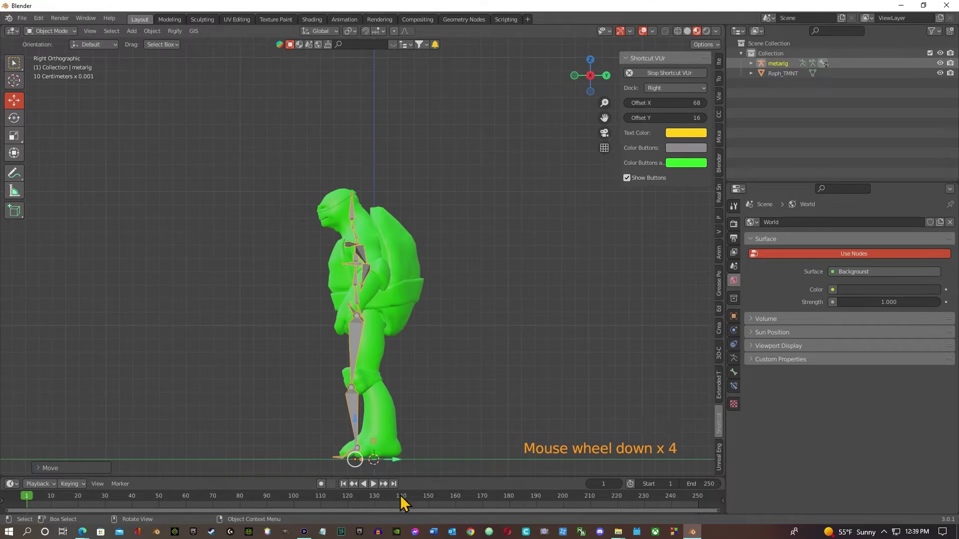
left_click_drag(396, 459, 407, 460)
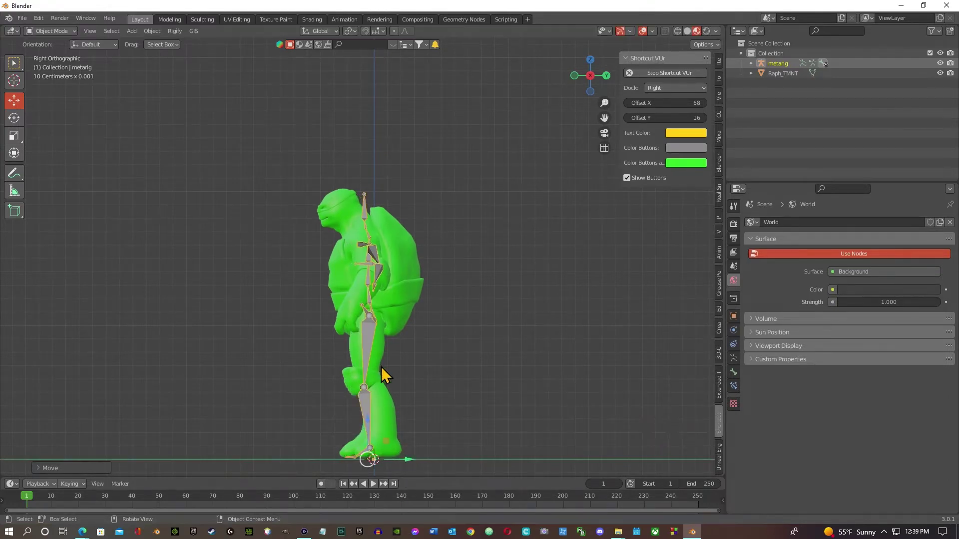
Reselect the metarig and switch it into Edit Mode
left_click(367, 282)
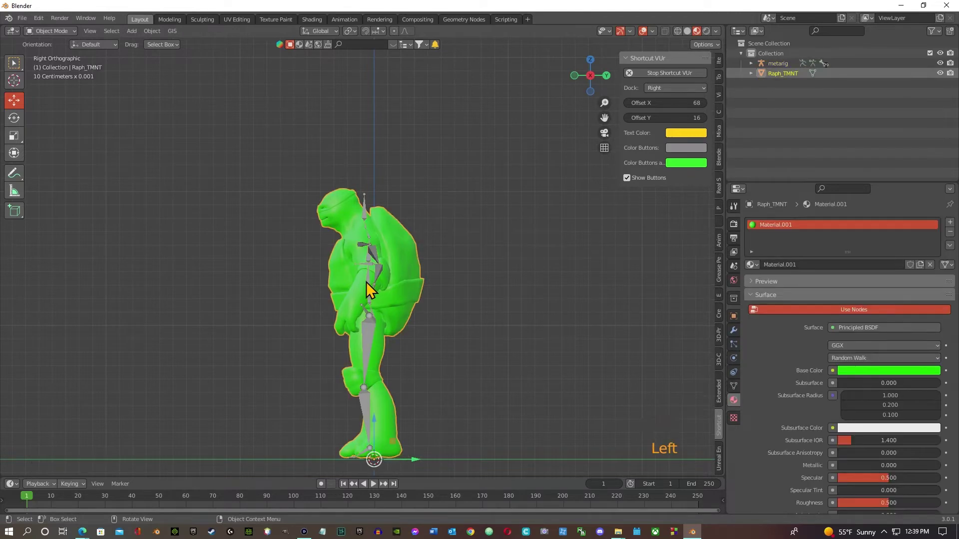
left_click(366, 282)
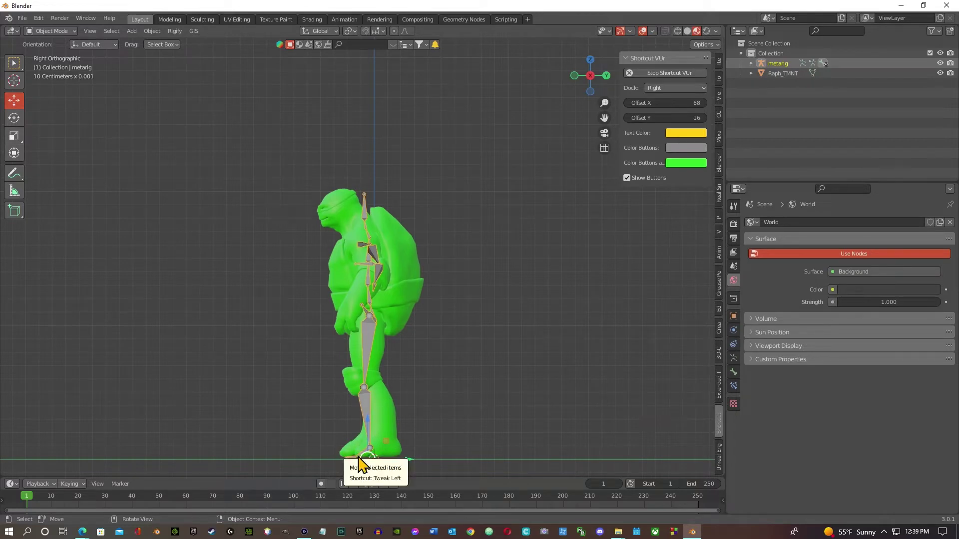
scroll(379, 310, "up", 3)
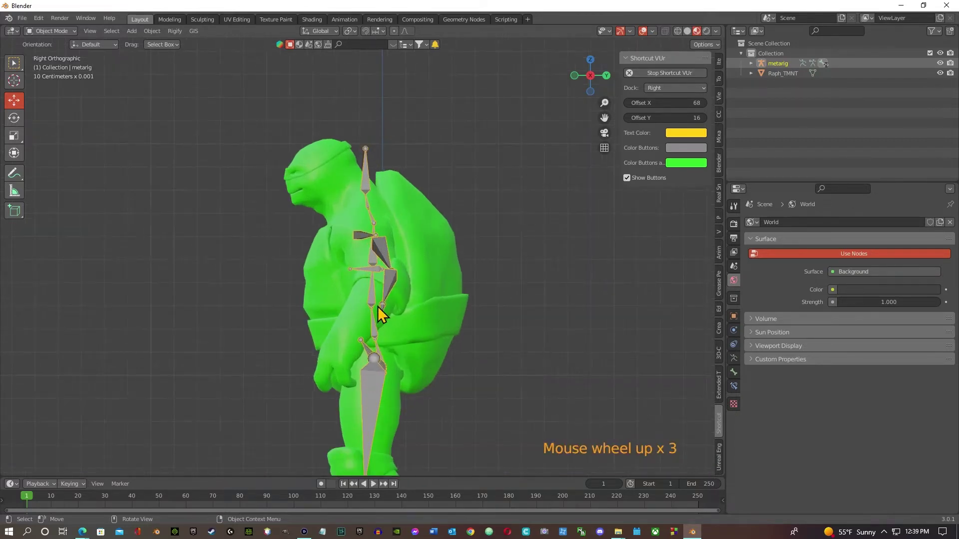
scroll(376, 305, "down", 1)
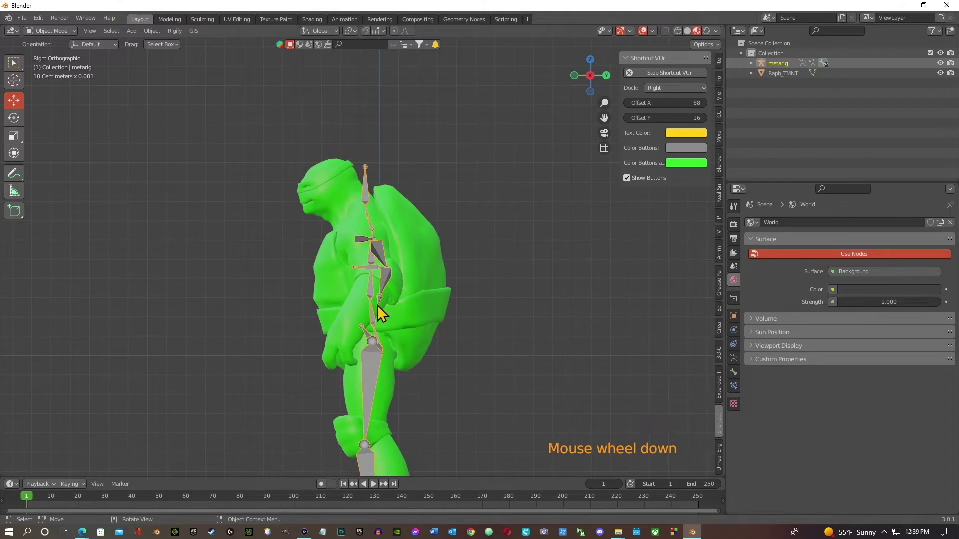
key("Tab")
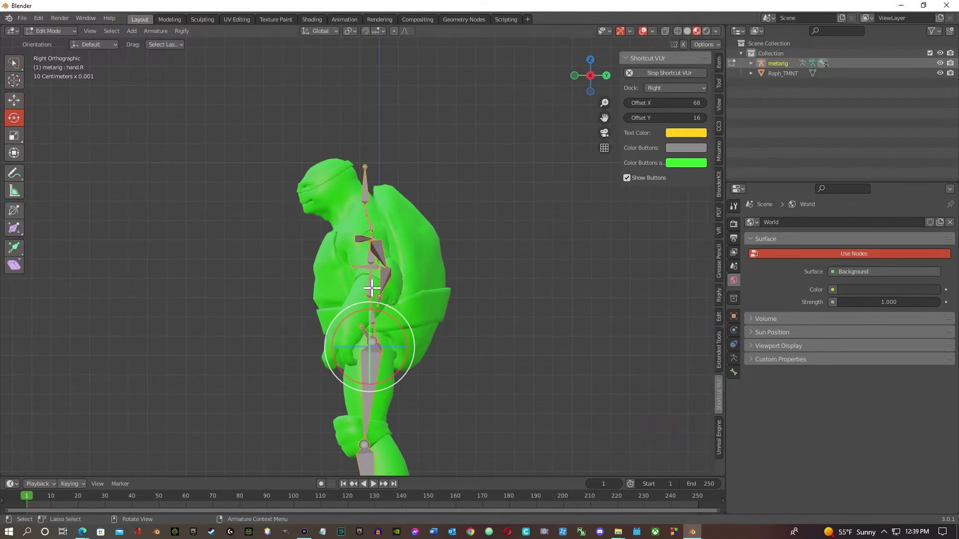
Pick the spine.002 bone and snap the 3D cursor to the selection
left_click(372, 289)
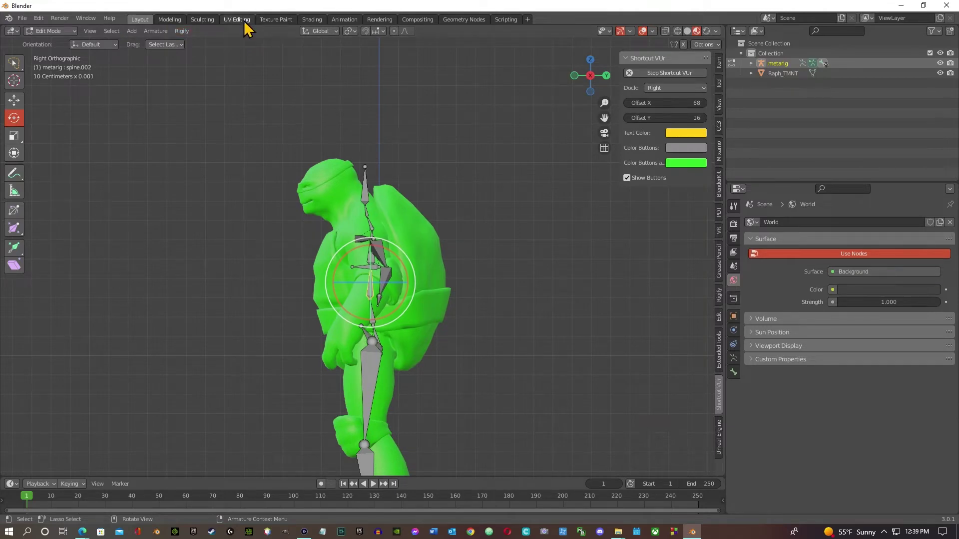
left_click(165, 19)
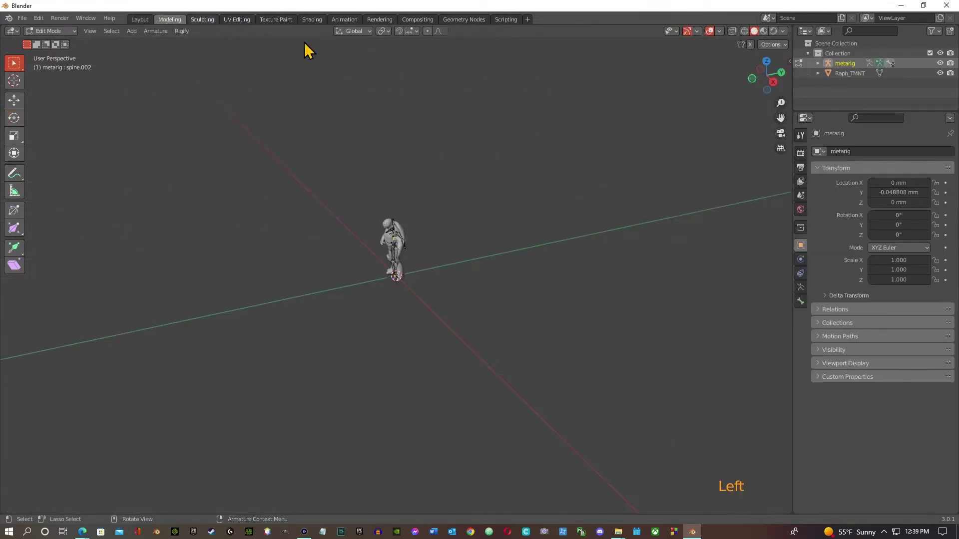
left_click(139, 19)
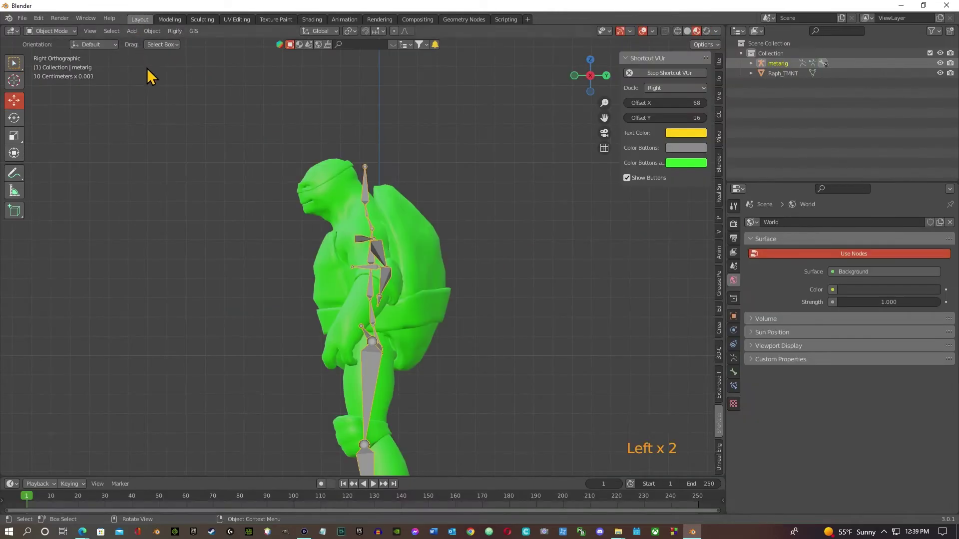
left_click(152, 30)
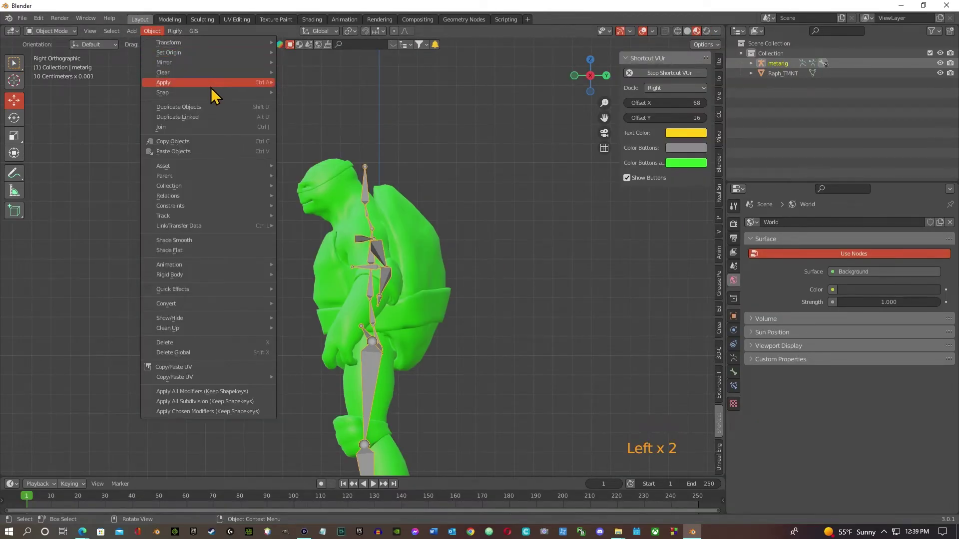
mouse_move(208, 94)
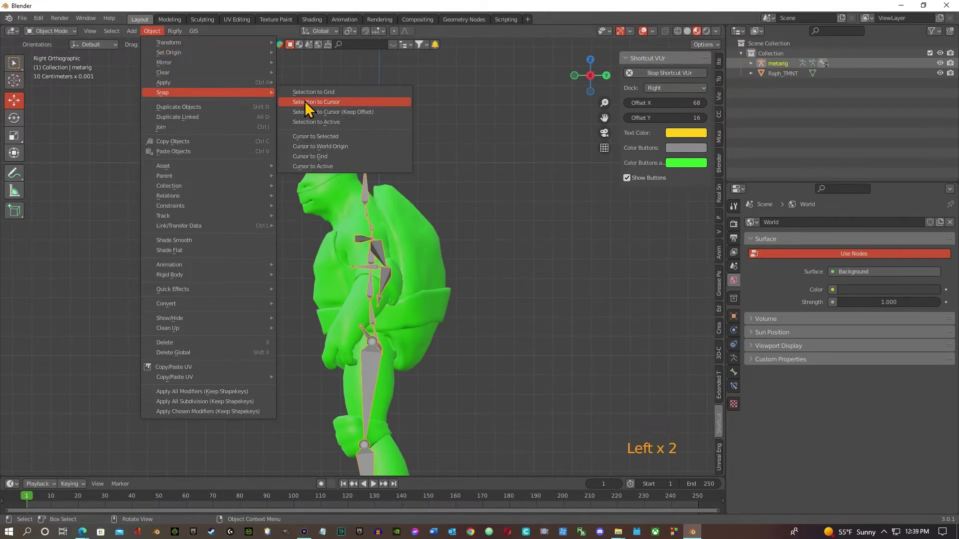
left_click(345, 136)
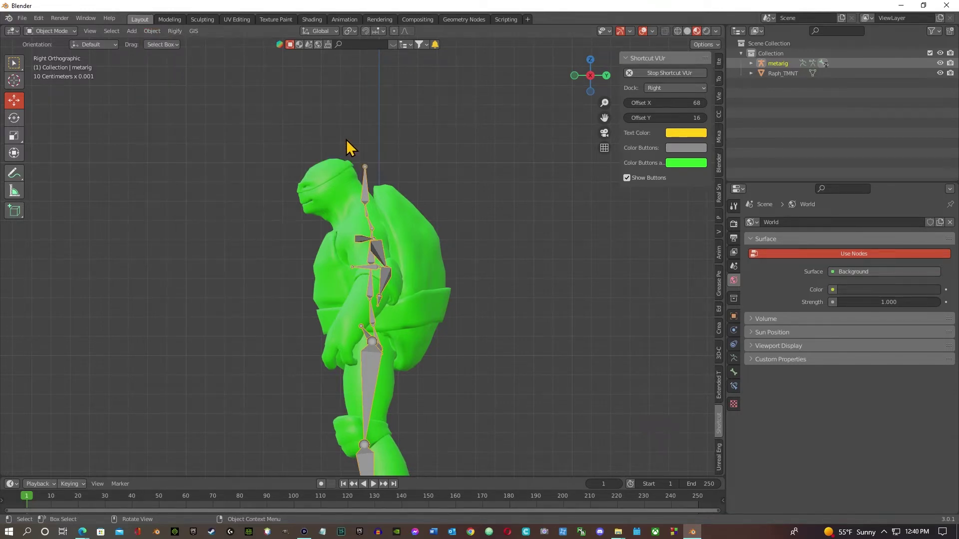
scroll(439, 318, "down", 3)
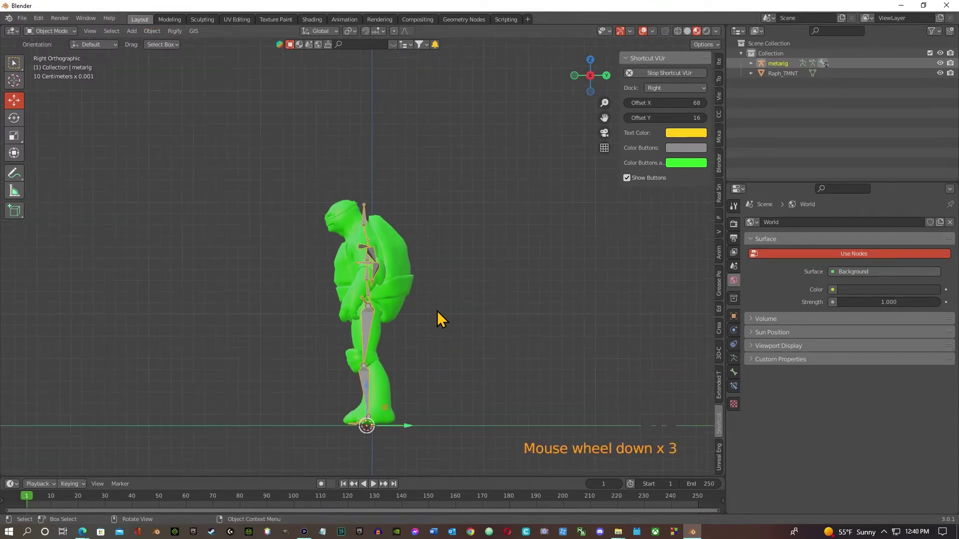
scroll(438, 314, "up", 2)
scroll(437, 314, "down", 1)
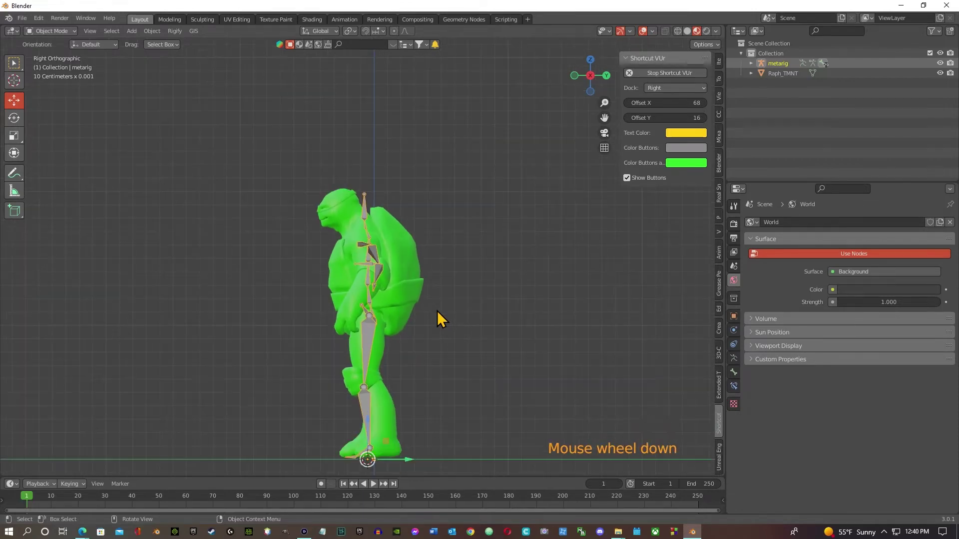
Reselect the metarig and put it back into Edit Mode
left_click(366, 280)
left_click(367, 279)
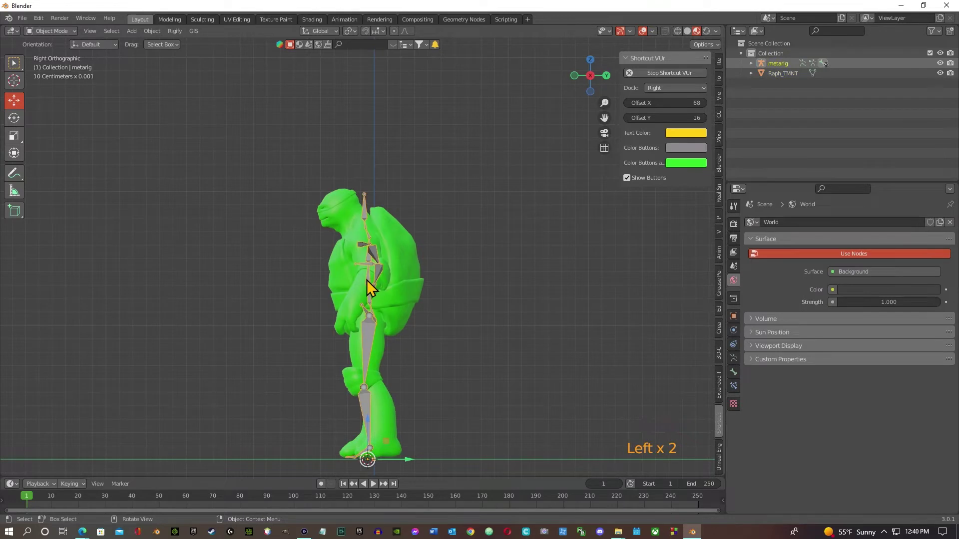
key("Tab")
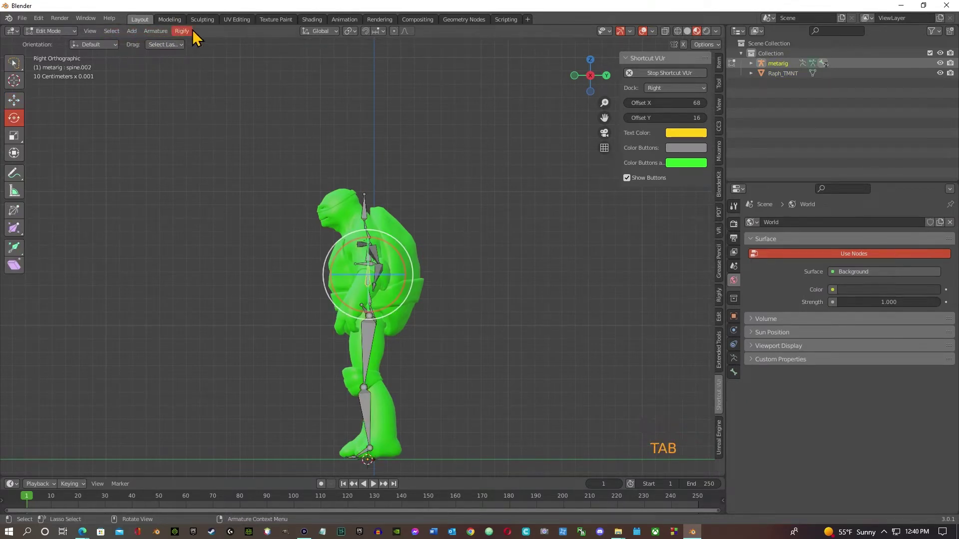
Snap the 3D cursor to the selected bone from the Armature menu
left_click(151, 31)
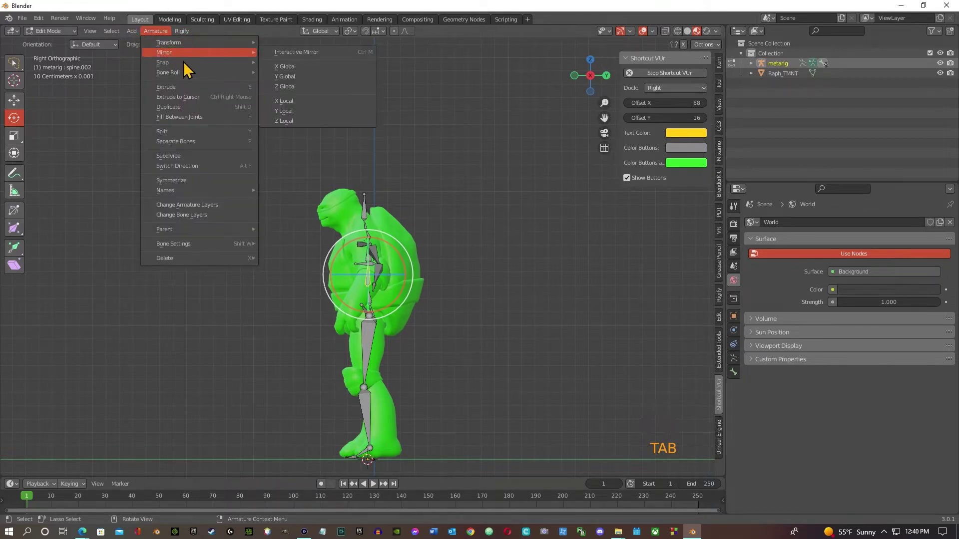
mouse_move(184, 64)
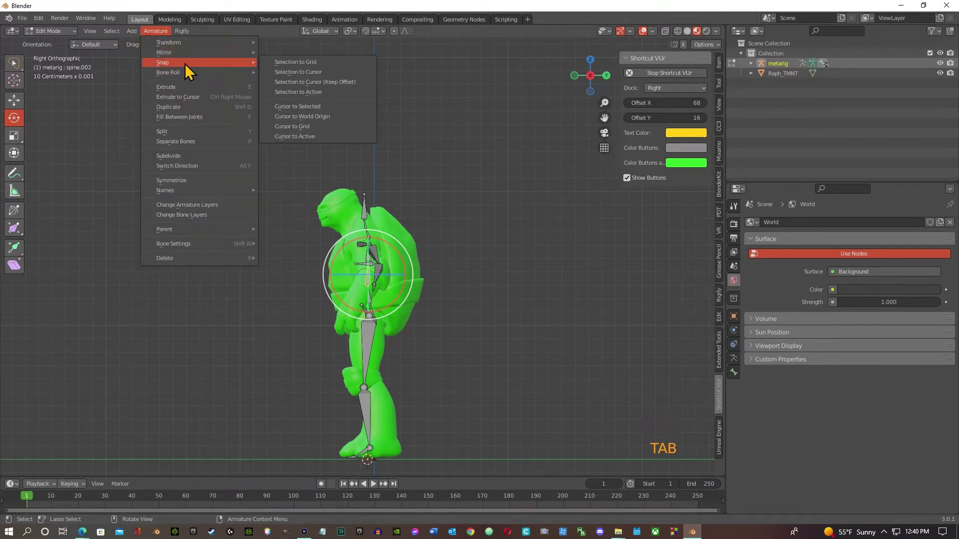
left_click(307, 110)
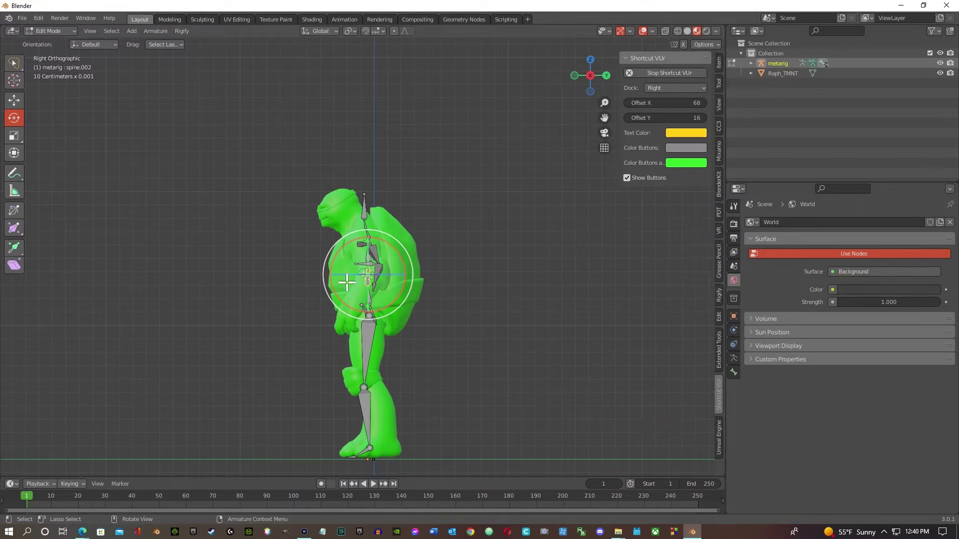
scroll(389, 296, "up", 6)
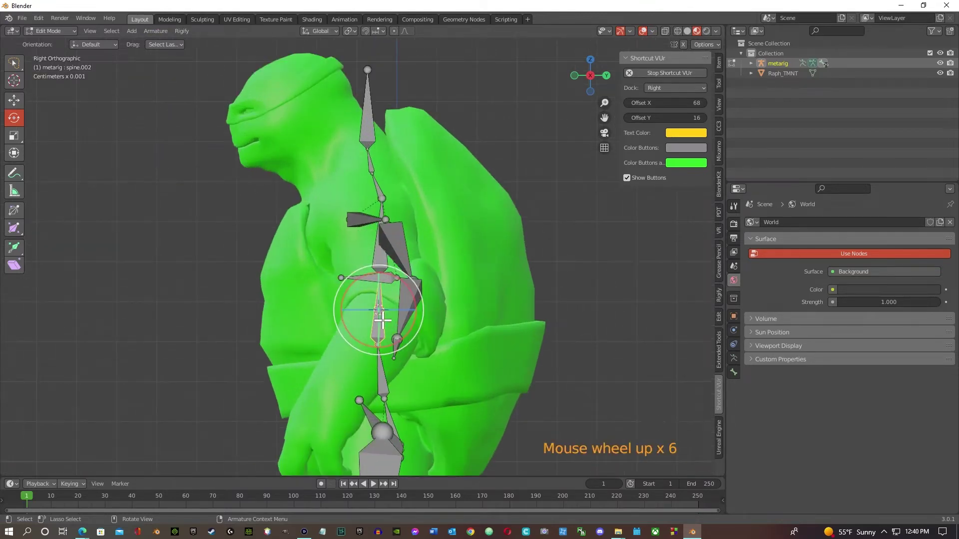
scroll(386, 322, "down", 3)
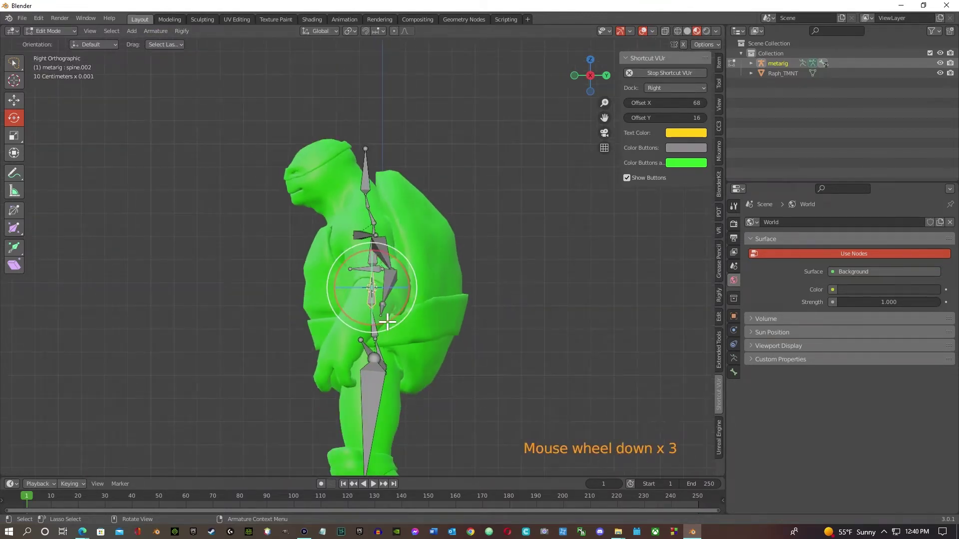
Toggle the metarig between Edit and Object Mode, finishing in Object Mode
key("Tab")
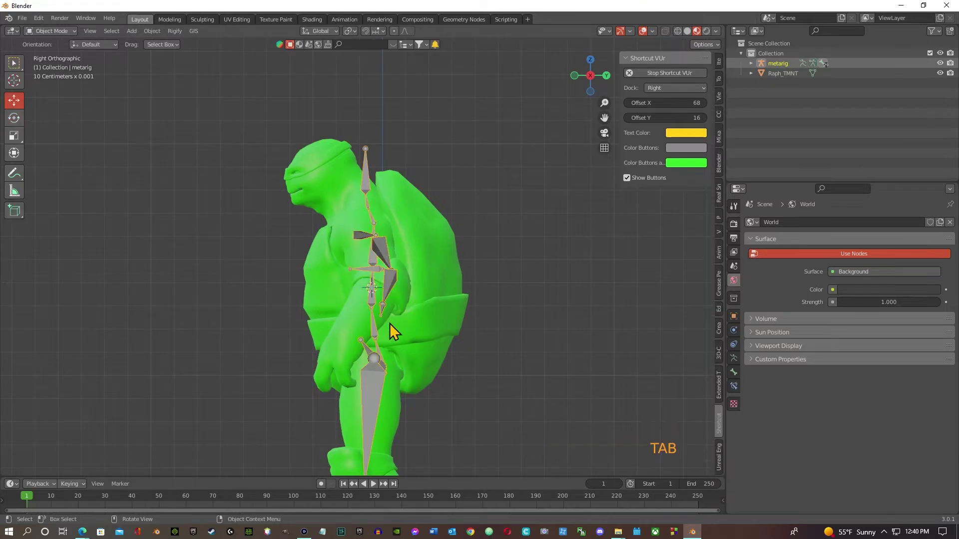
scroll(392, 323, "down", 4)
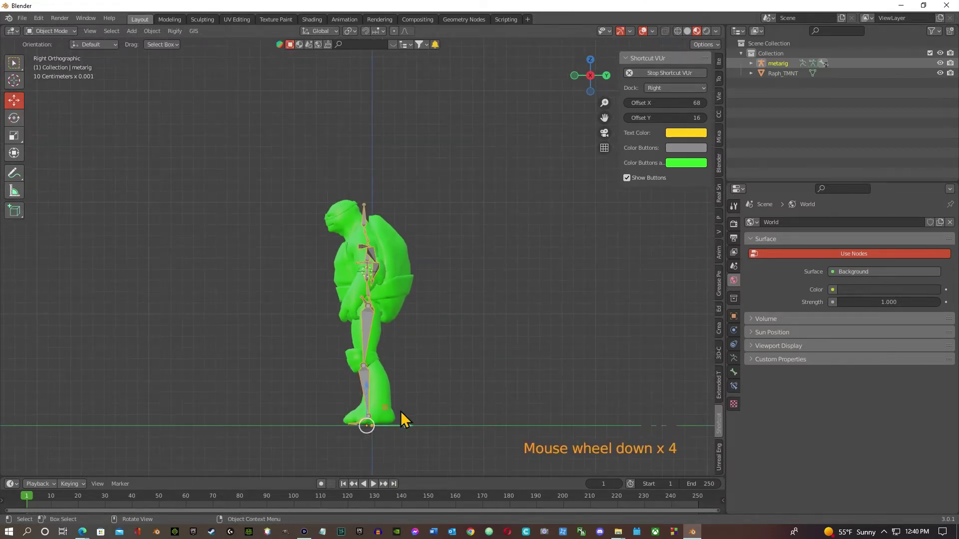
key("Tab")
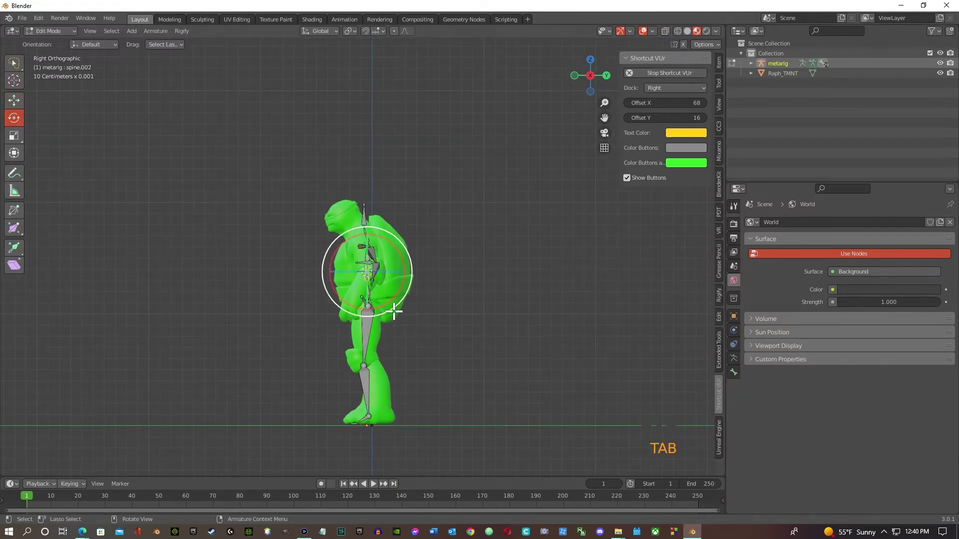
key("Tab")
key("Tab")
key("Tab")
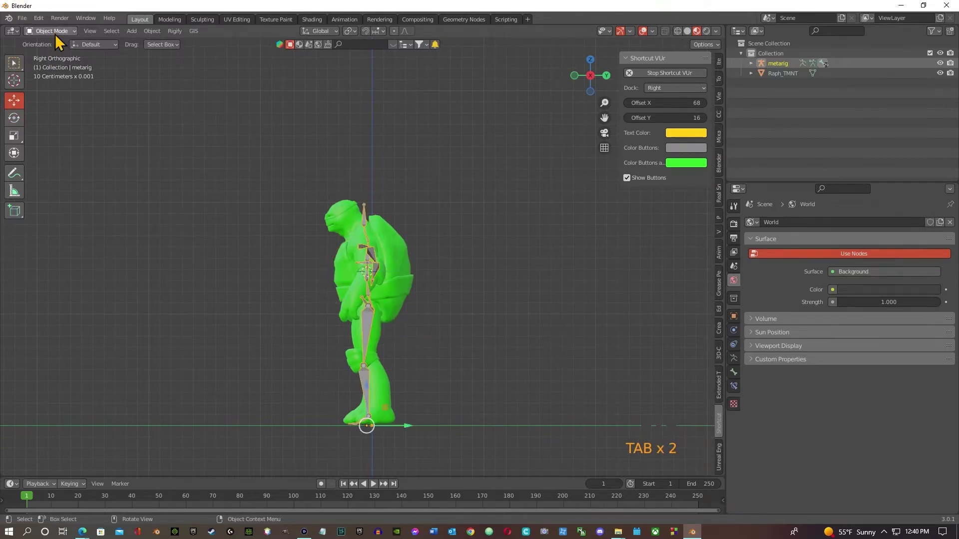
key("Tab")
key("Tab")
key("Tab")
key("Tab")
key("Tab")
key("Tab")
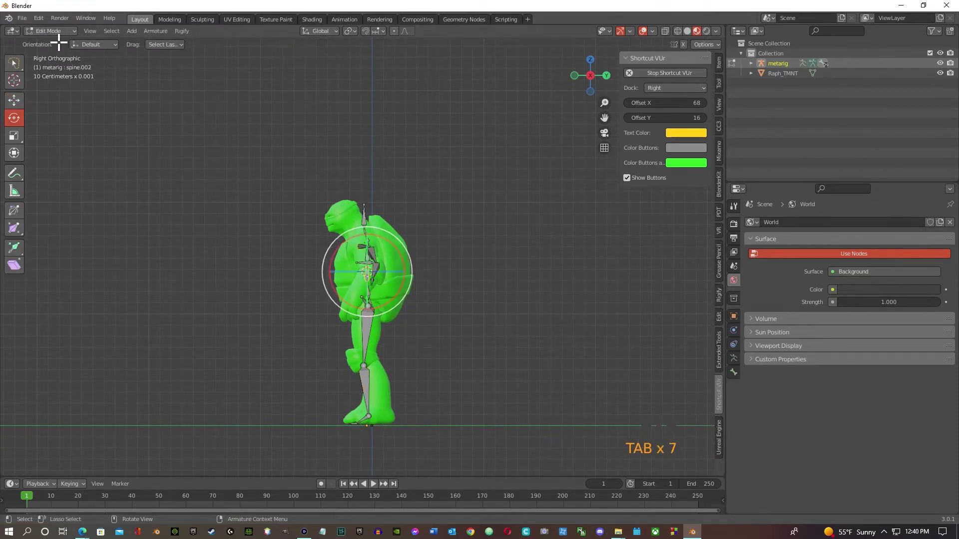
scroll(402, 298, "up", 6)
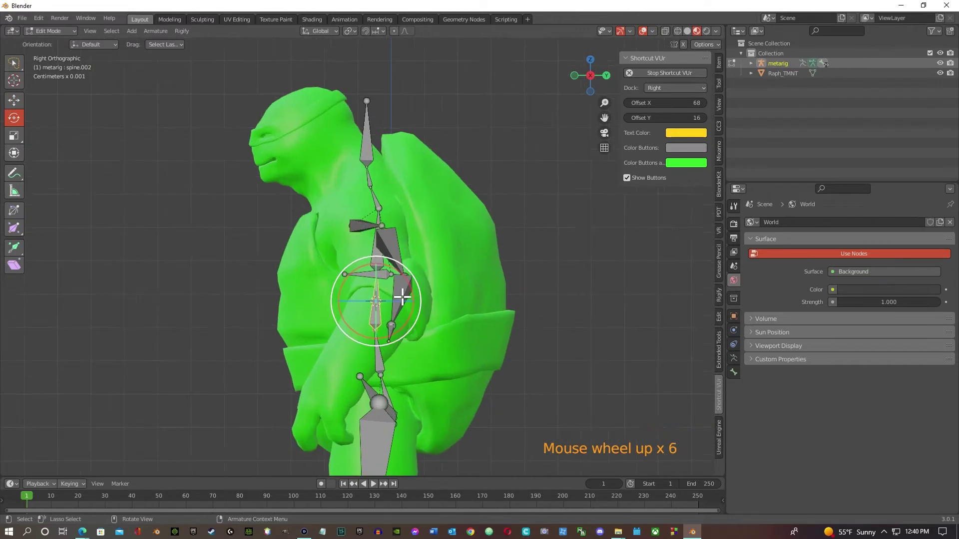
key("Tab")
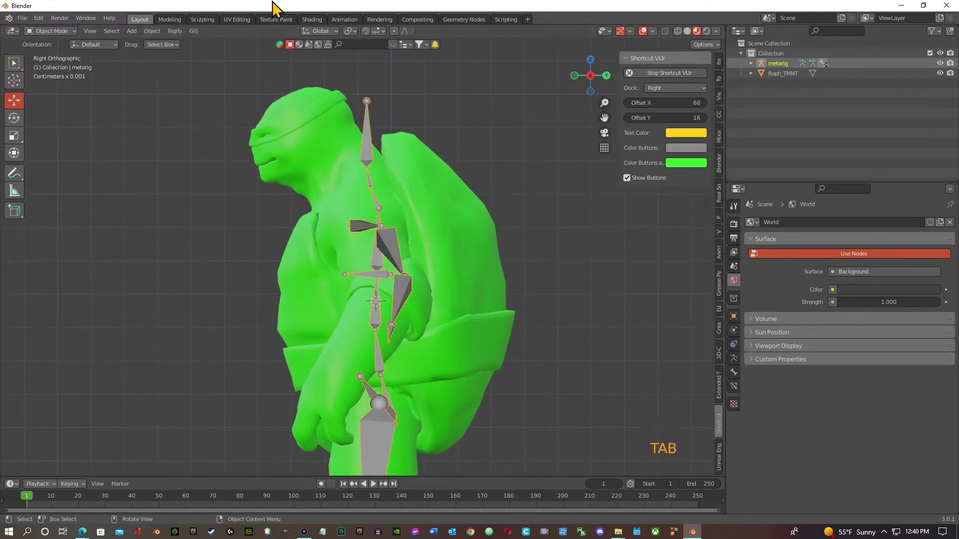
Set the metarig's origin to the 3D cursor
left_click(155, 31)
left_click(154, 31)
mouse_move(182, 56)
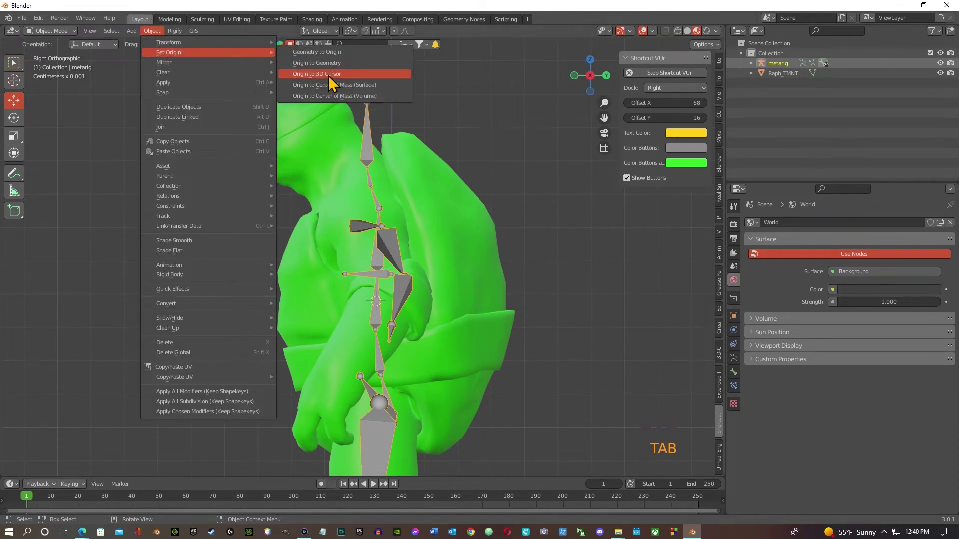
left_click(333, 79)
scroll(400, 307, "up", 5)
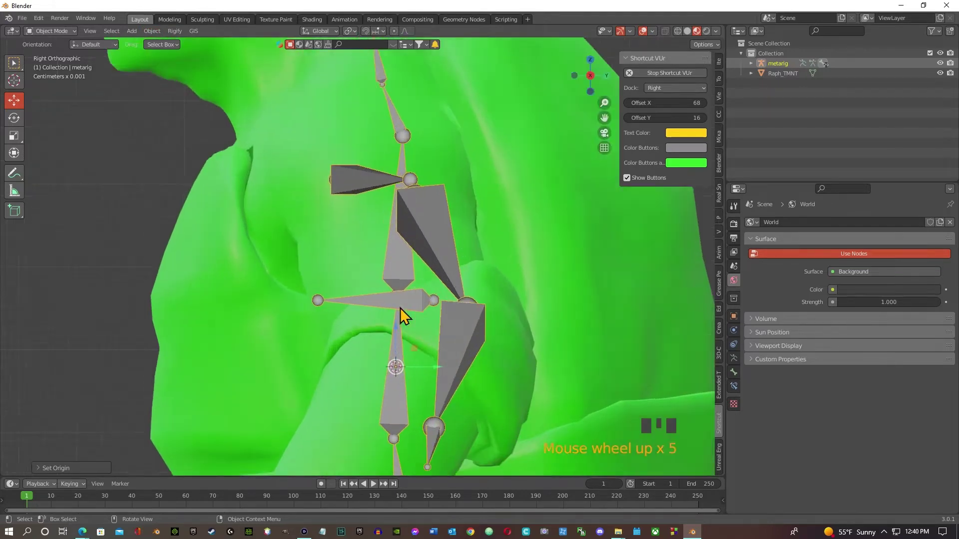
scroll(400, 305, "down", 2)
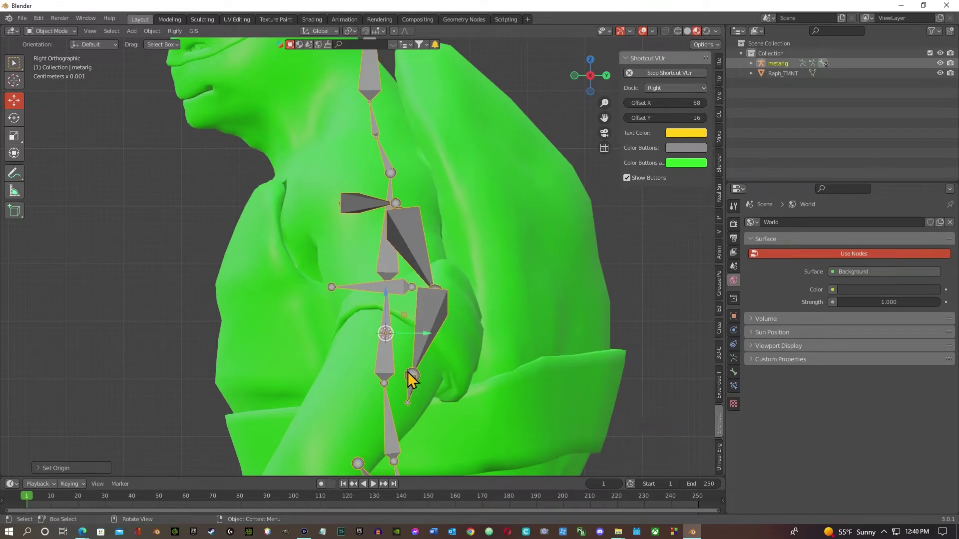
Nudge the metarig slightly along the Y axis to line up with the turtle
left_click_drag(428, 333, 431, 333)
scroll(381, 355, "down", 2)
scroll(382, 354, "down", 15)
scroll(359, 382, "up", 15)
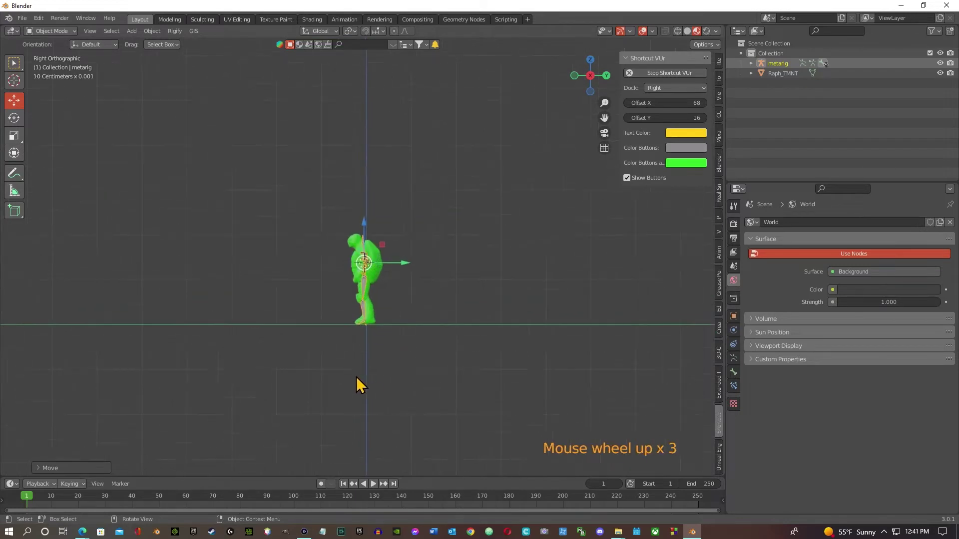
Check the rig's fit from Top view and perspective, then select the Raph_TMNT mesh
scroll(394, 394, "up", 2)
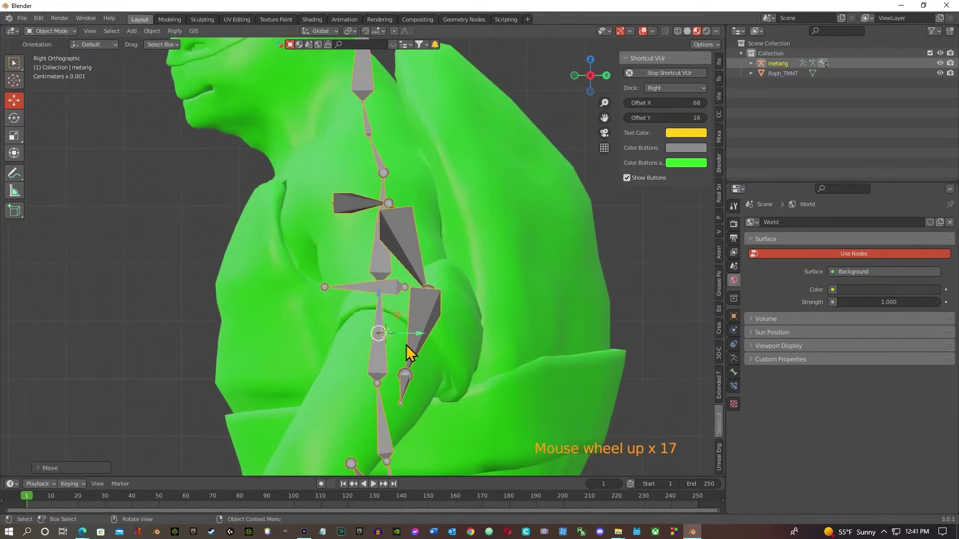
left_click_drag(418, 336, 394, 349)
middle_click_drag(394, 349, 347, 412)
scroll(244, 304, "down", 4)
scroll(347, 412, "up", 1)
key("KP_7")
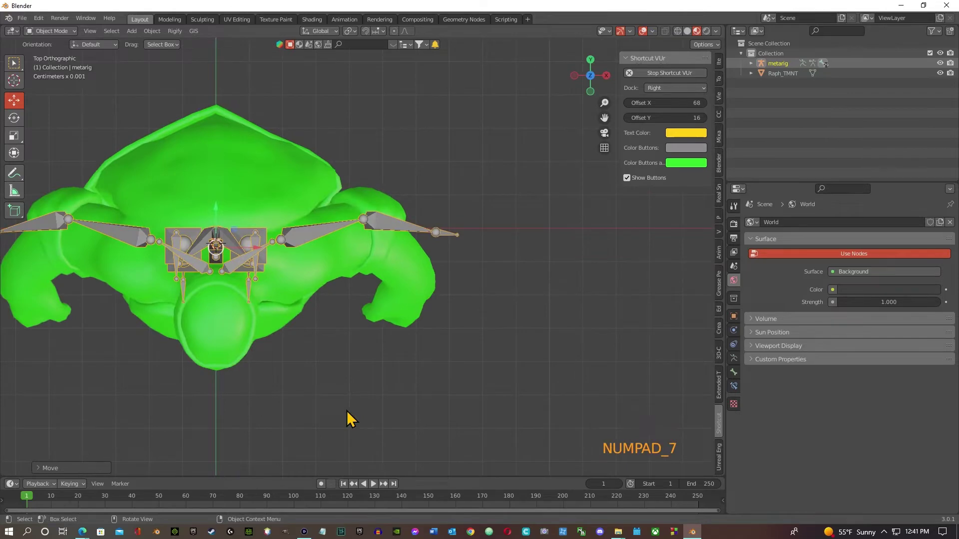
middle_click_drag(220, 218, 144, 128)
middle_click_drag(450, 316, 505, 281)
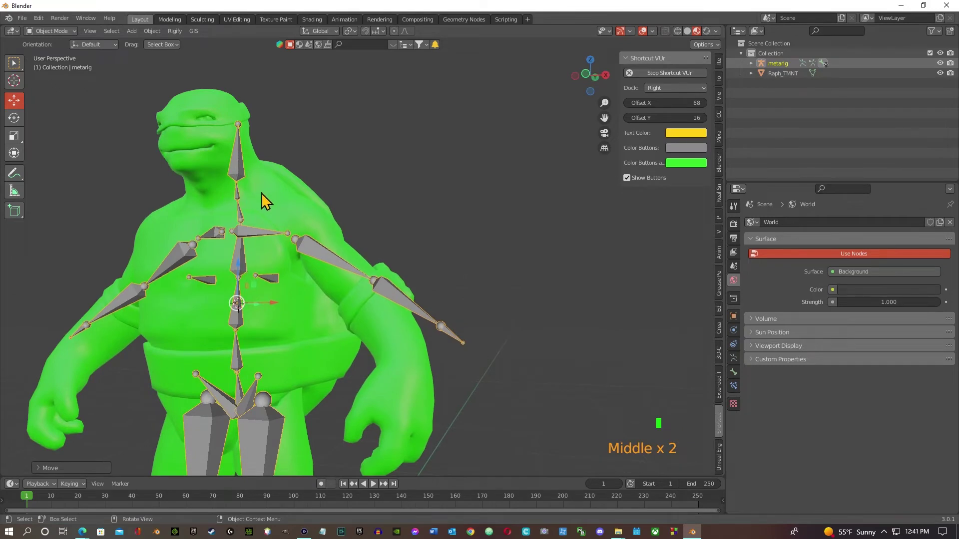
left_click(279, 223)
middle_click_drag(240, 217, 284, 235)
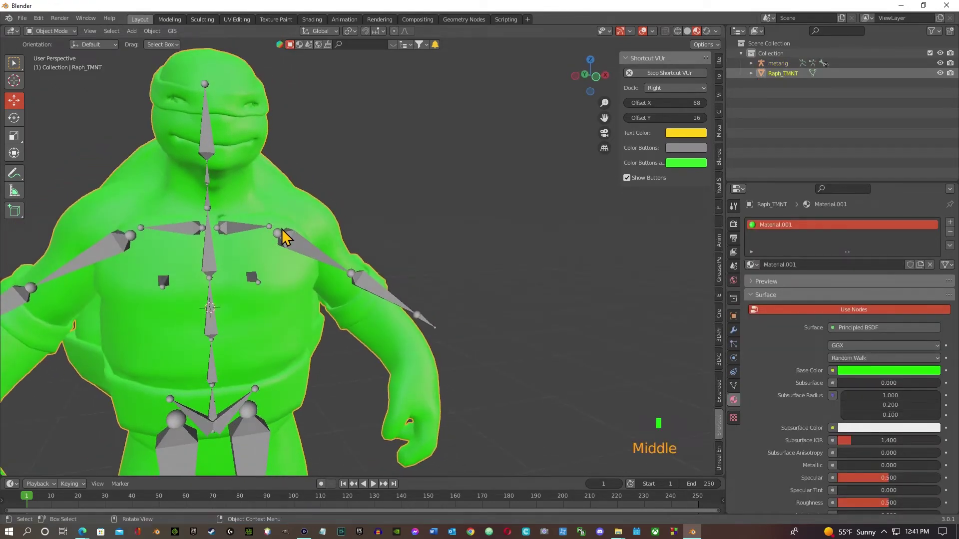
Apply All Transforms to Raph_TMNT twice with Ctrl+A so its scale reads 1.000
key("ctrl+a")
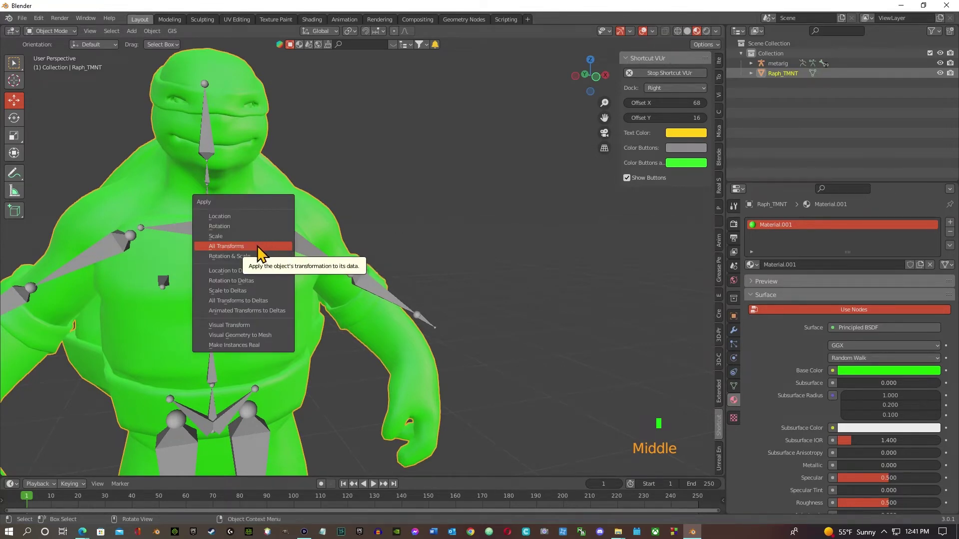
left_click(260, 247)
left_click(734, 316)
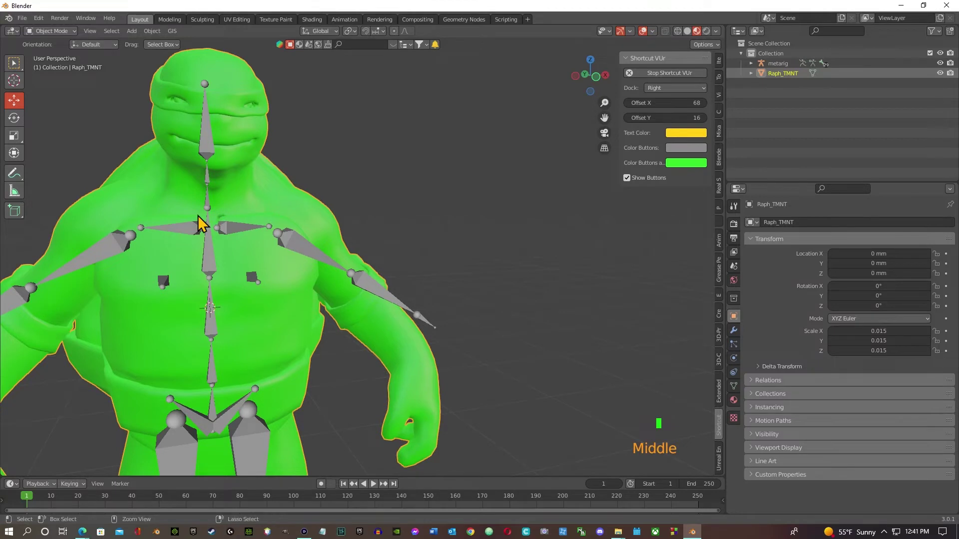
key("ctrl+a")
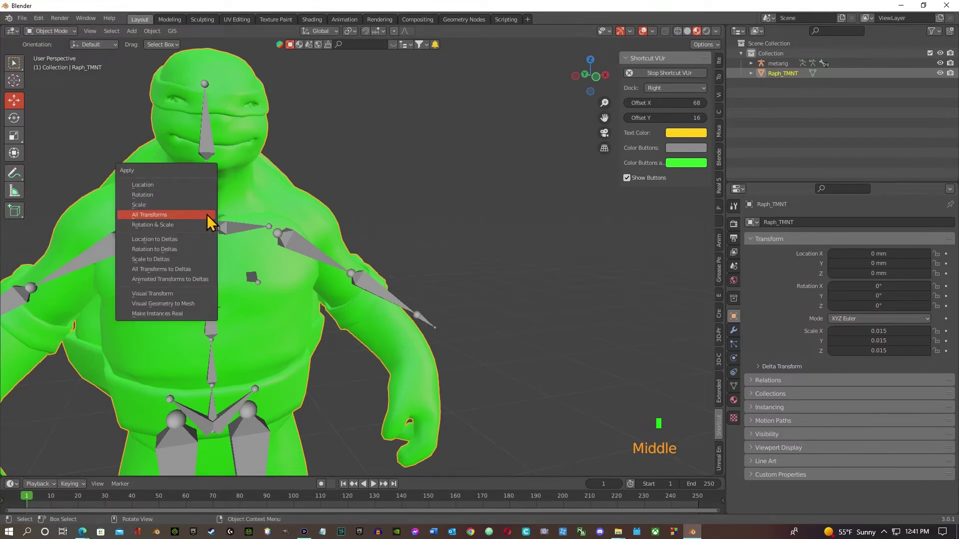
left_click(208, 222)
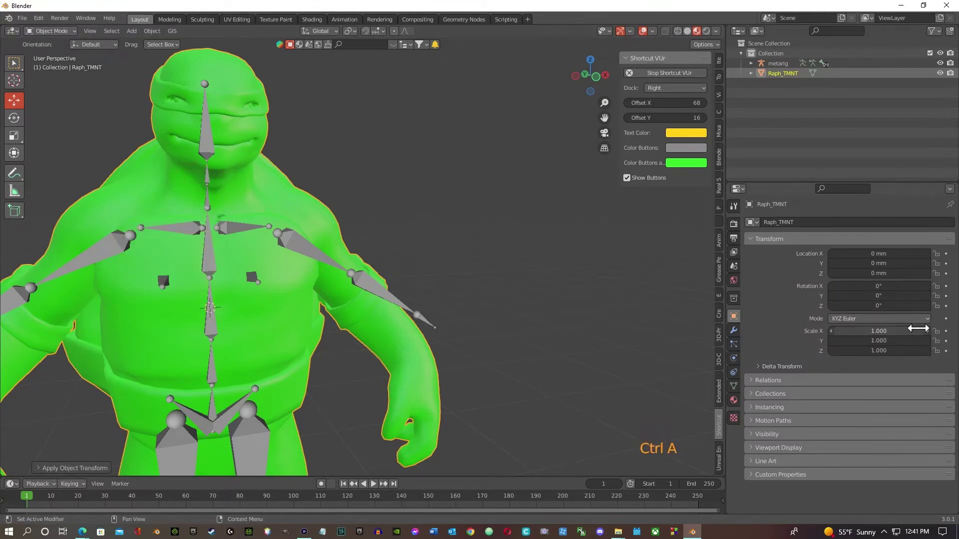
Switch selection between the metarig and the Raph_TMNT mesh, then view the turtle from the side
left_click(293, 243)
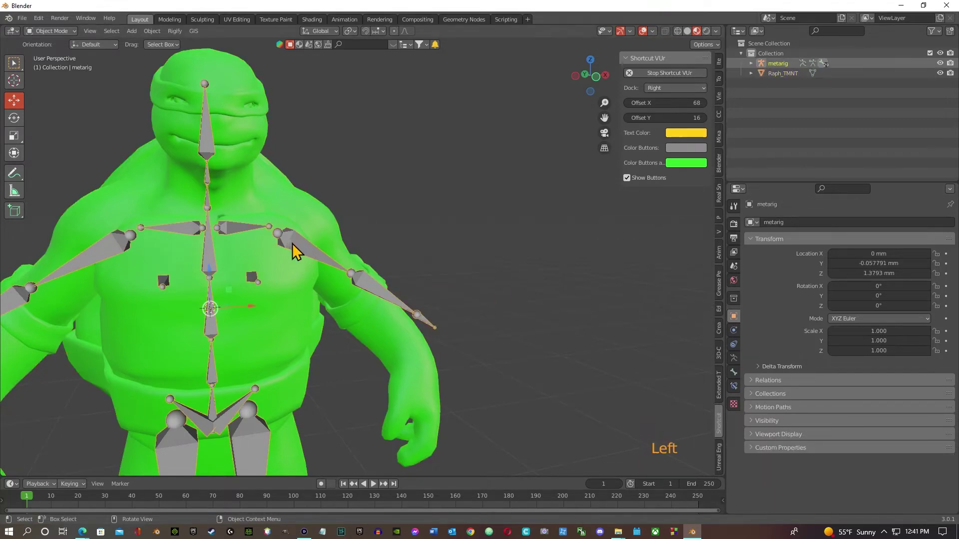
left_click(289, 247)
left_click(290, 249)
left_click(295, 283)
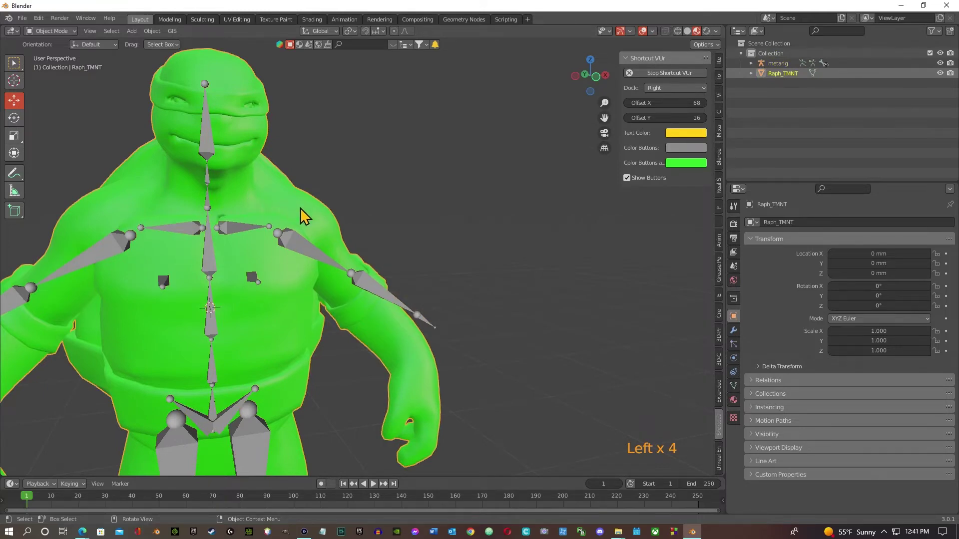
middle_click_drag(301, 208, 463, 334)
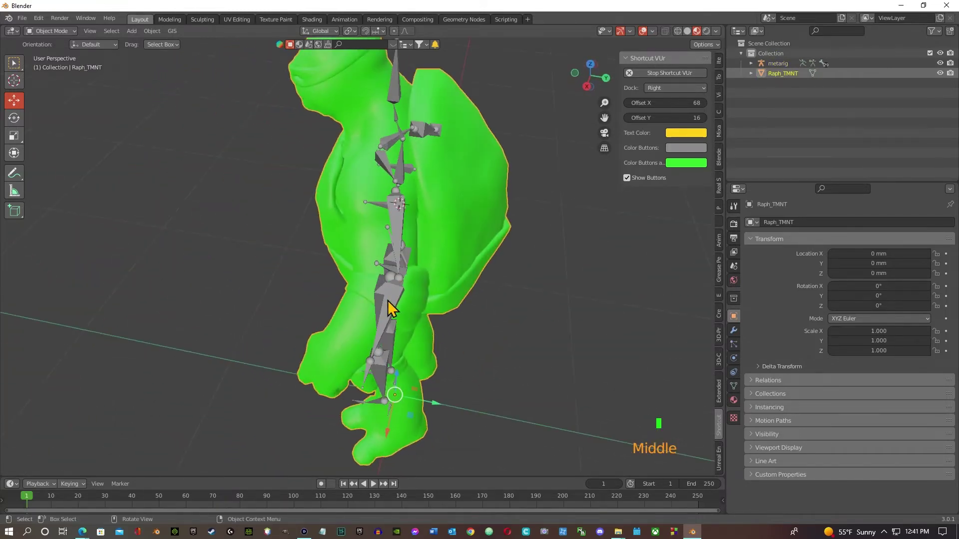
Select the metarig, enter Edit Mode and pick thigh.R, then return to Object Mode
left_click(392, 320)
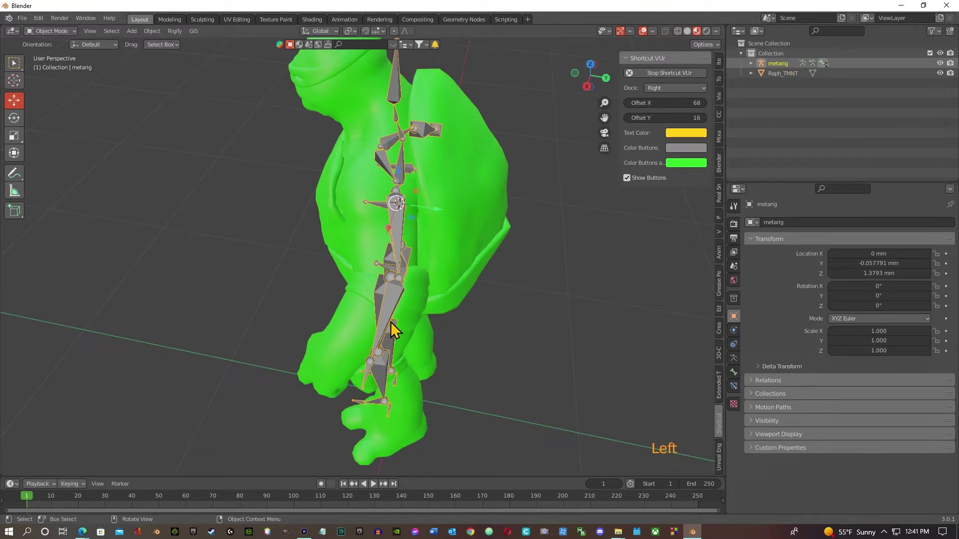
key("Tab")
left_click(390, 321)
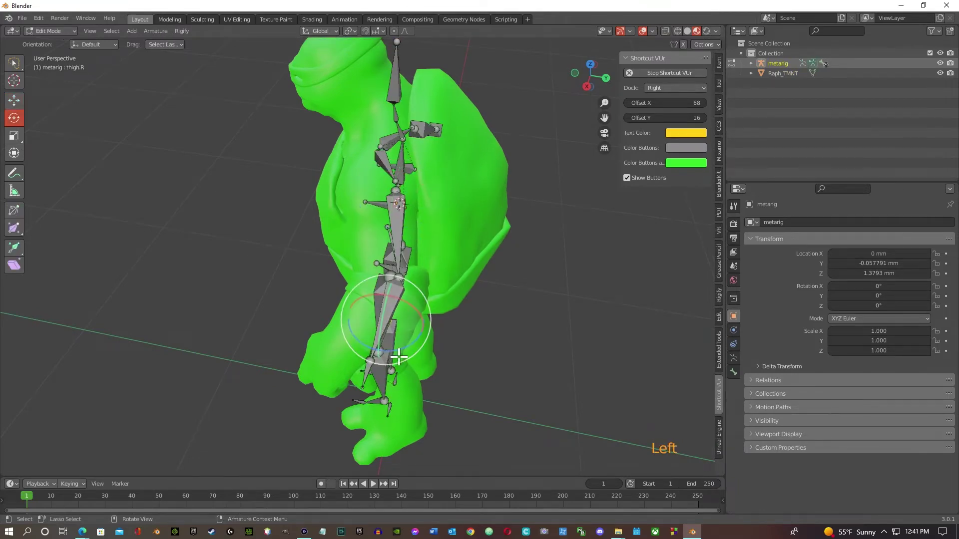
middle_click_drag(390, 321, 439, 353)
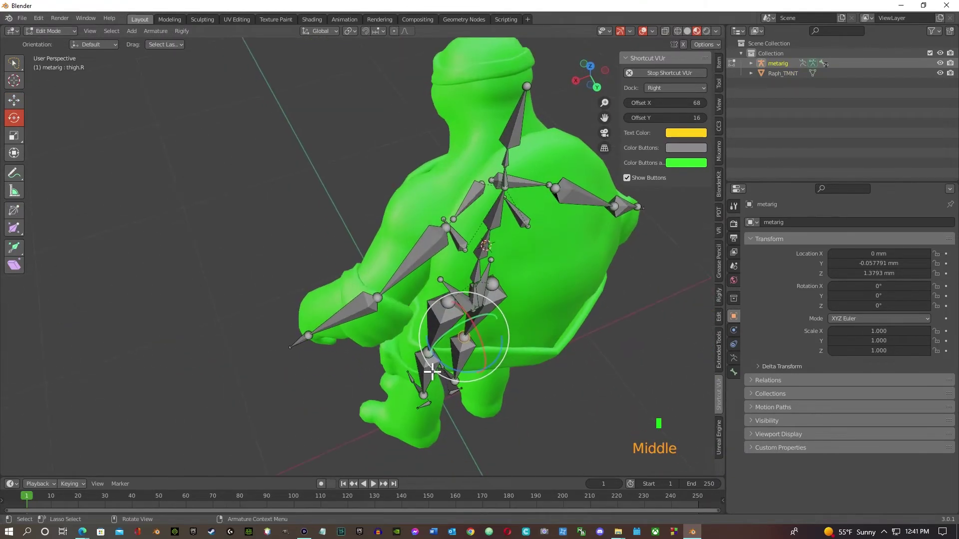
left_click(41, 30)
left_click(48, 41)
middle_click_drag(429, 395, 475, 61)
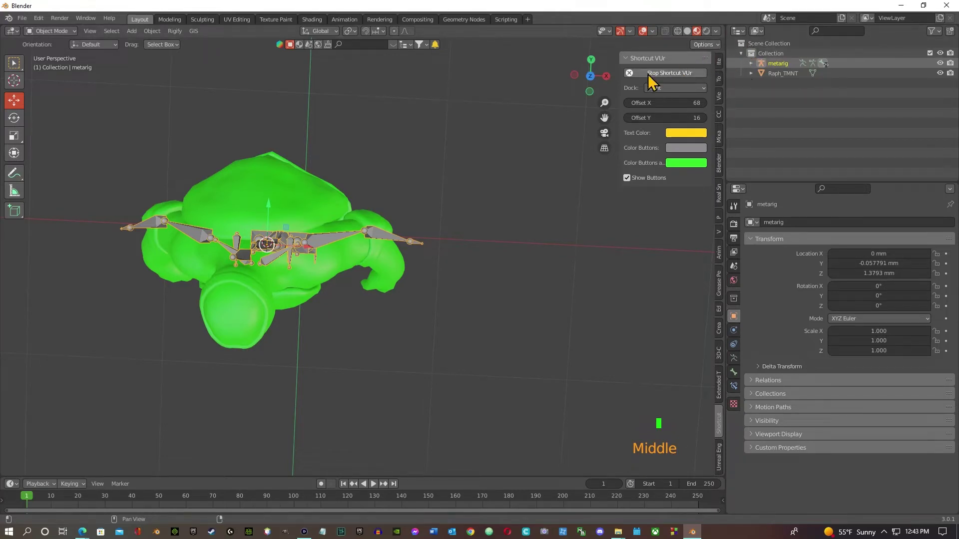
Open and close the transform Options, then put the metarig back into Edit Mode
left_click(710, 47)
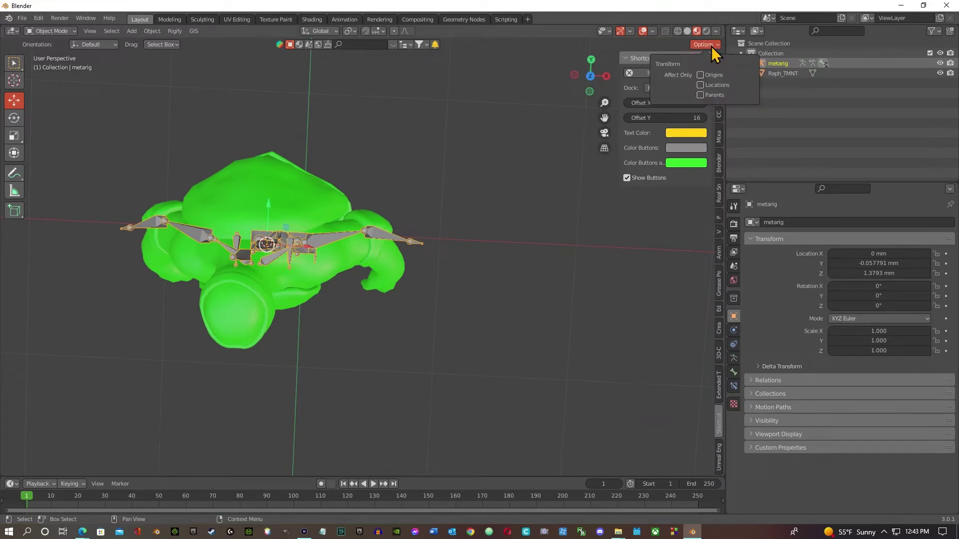
left_click(712, 48)
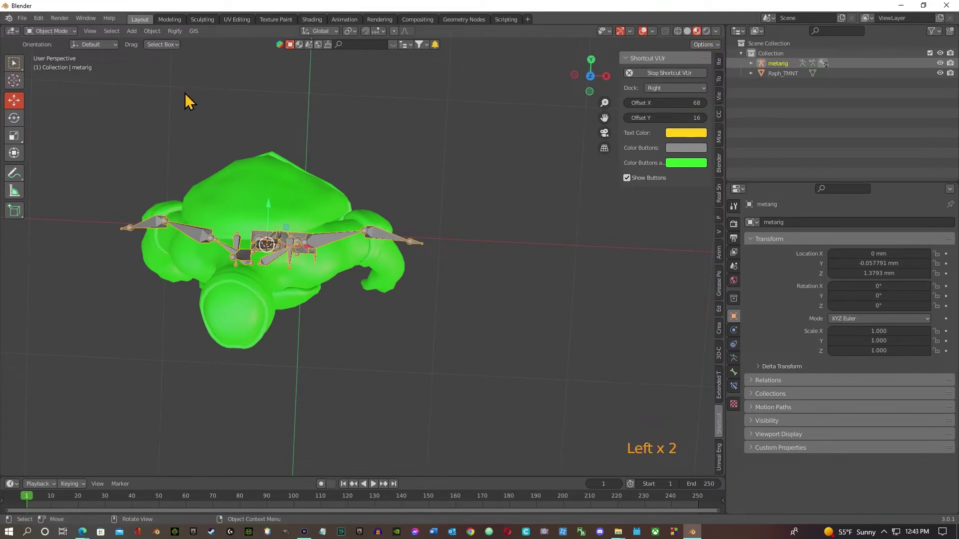
key("Tab")
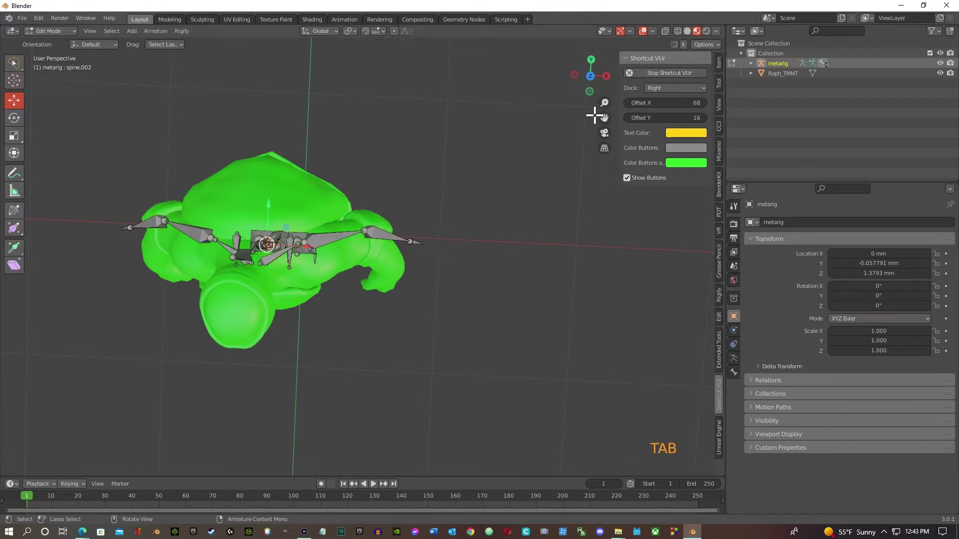
Enable X-axis mirroring for bone edits, then try moving the left upper arm and undo it
middle_click_drag(550, 122, 659, 74)
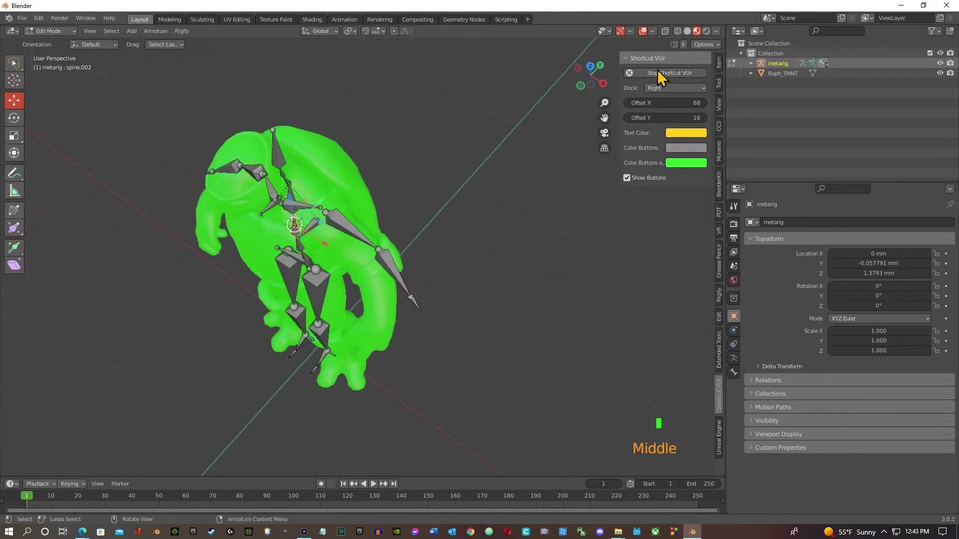
left_click(683, 45)
middle_click_drag(361, 184, 471, 218)
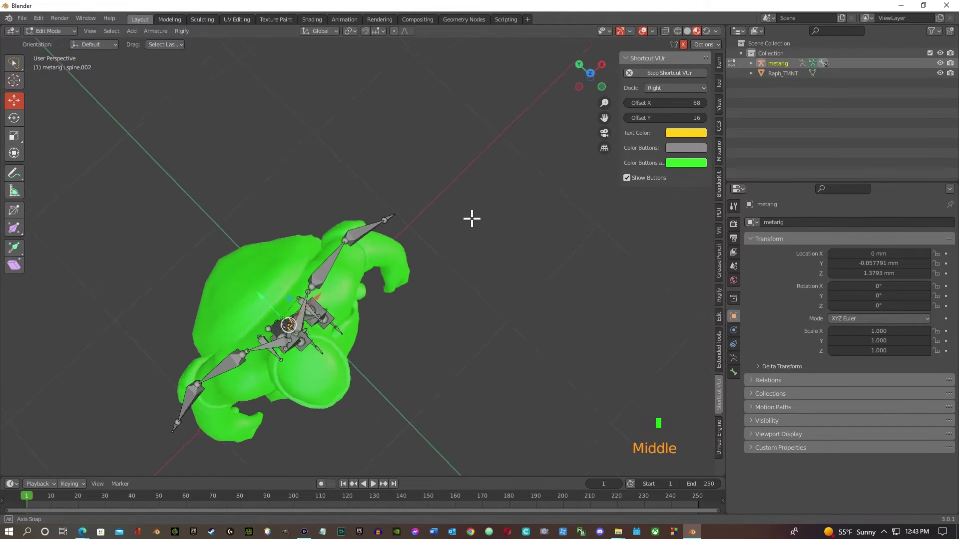
middle_click_drag(361, 244, 314, 260)
left_click(332, 244)
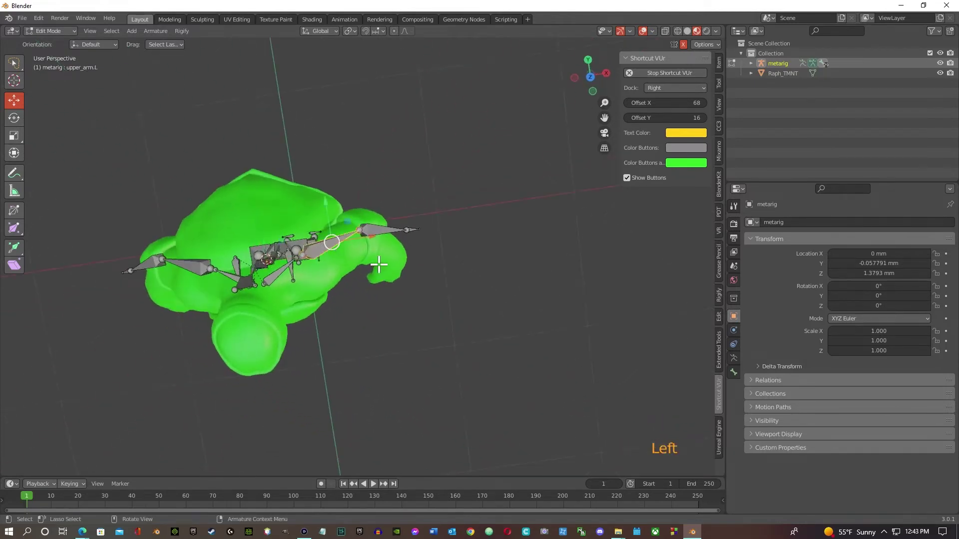
middle_click_drag(379, 266, 354, 253)
left_click_drag(332, 214, 338, 235)
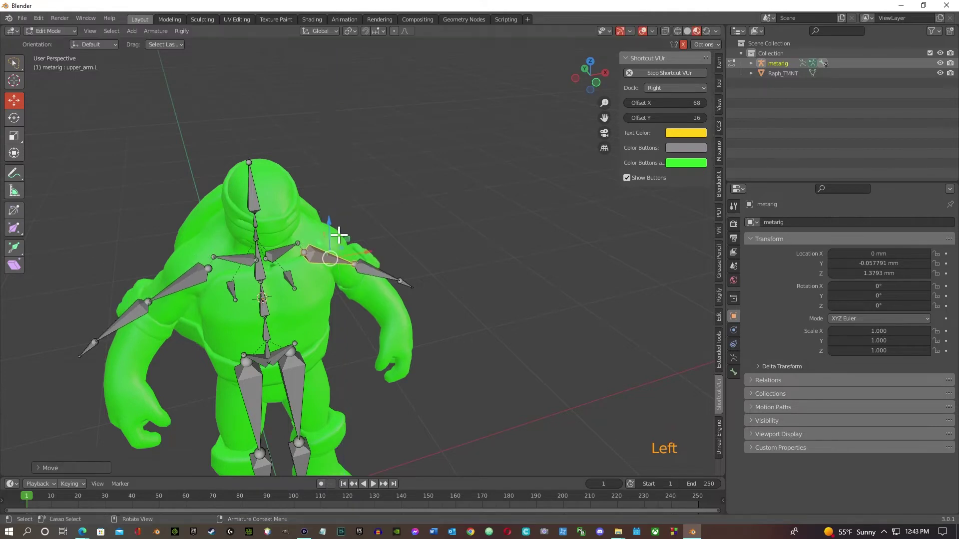
middle_click_drag(339, 235, 286, 196)
key("ctrl+z")
middle_click_drag(315, 246, 366, 223)
Raise the left shoulder and both upper arm bones along Z, and rotate the right upper arm
left_click(283, 231)
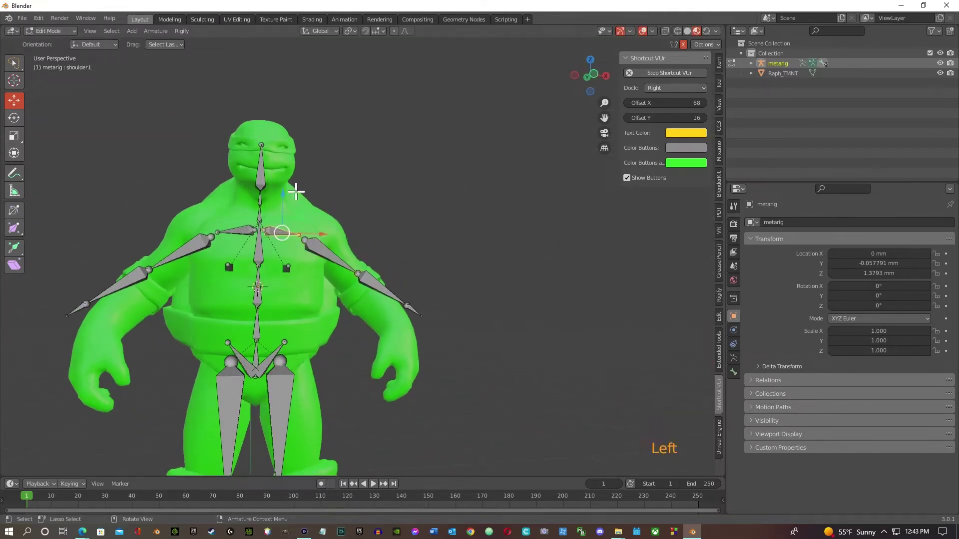
left_click_drag(281, 194, 285, 169)
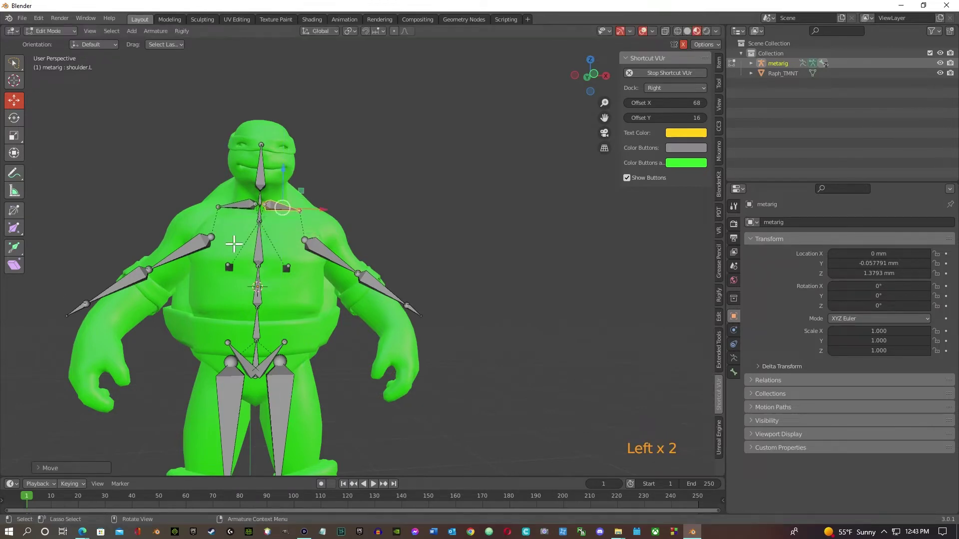
left_click(195, 244)
left_click_drag(182, 215, 171, 186)
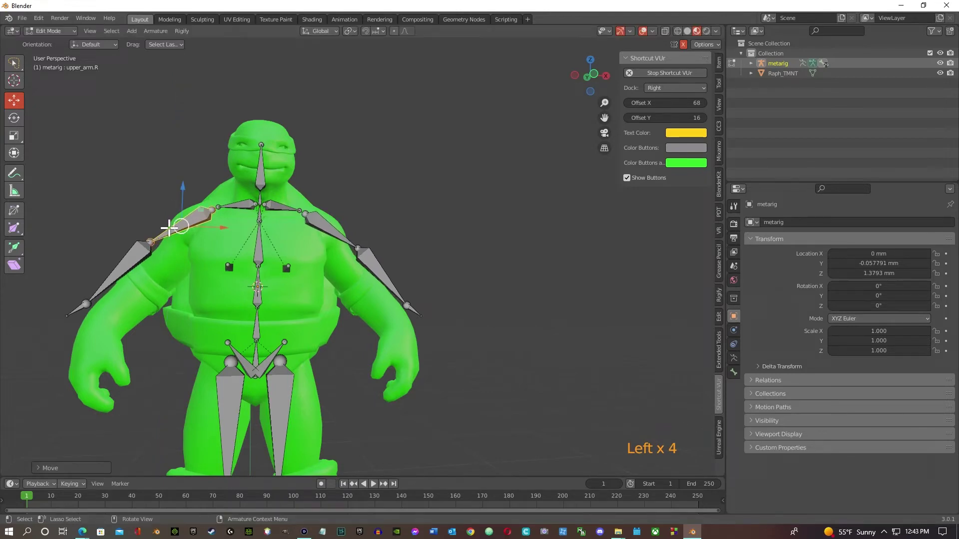
key("r")
left_click_drag(144, 215, 181, 235)
key("g")
Pull forearm.R down toward the wrist, then select the hand.R bone
left_click(133, 274)
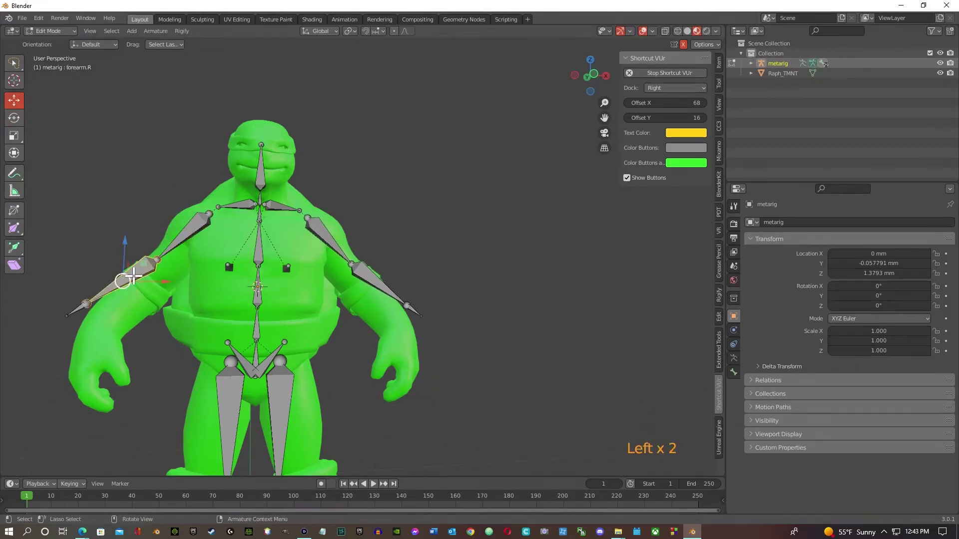
left_click_drag(123, 281, 114, 306)
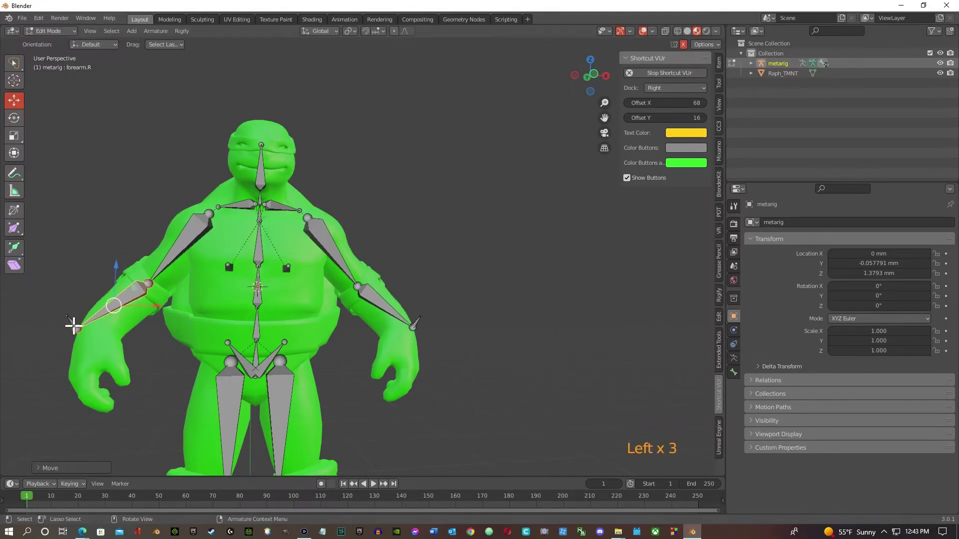
left_click(75, 327)
left_click(70, 319)
middle_click_drag(70, 319, 186, 351)
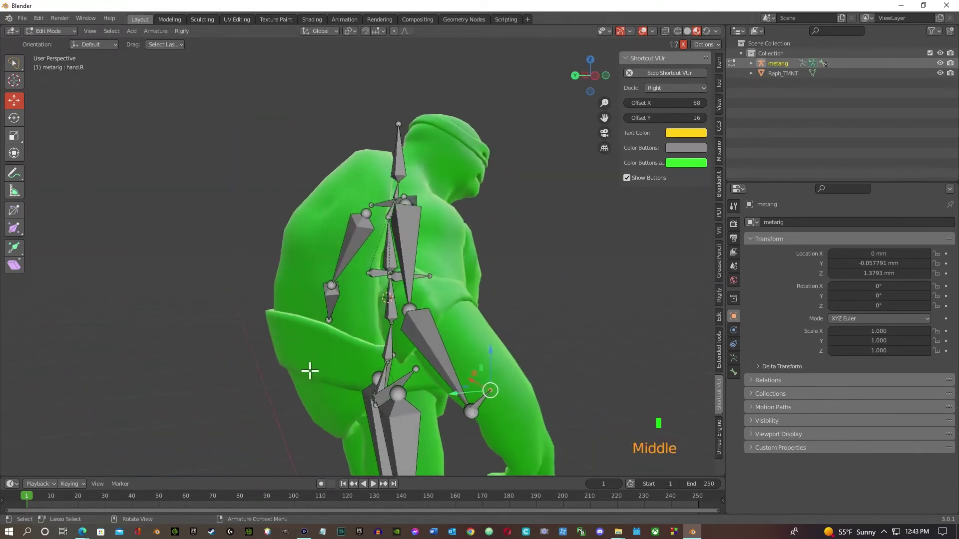
Rotate hand.R to point into the hand and move it down inside the turtle's right hand
left_click(481, 402)
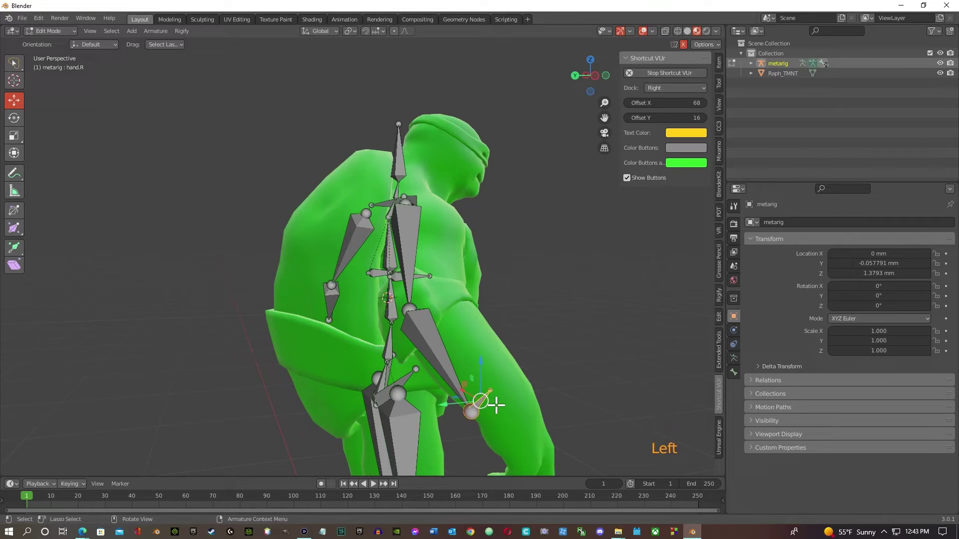
key("shift+space")
key("r")
left_click_drag(454, 381, 481, 399)
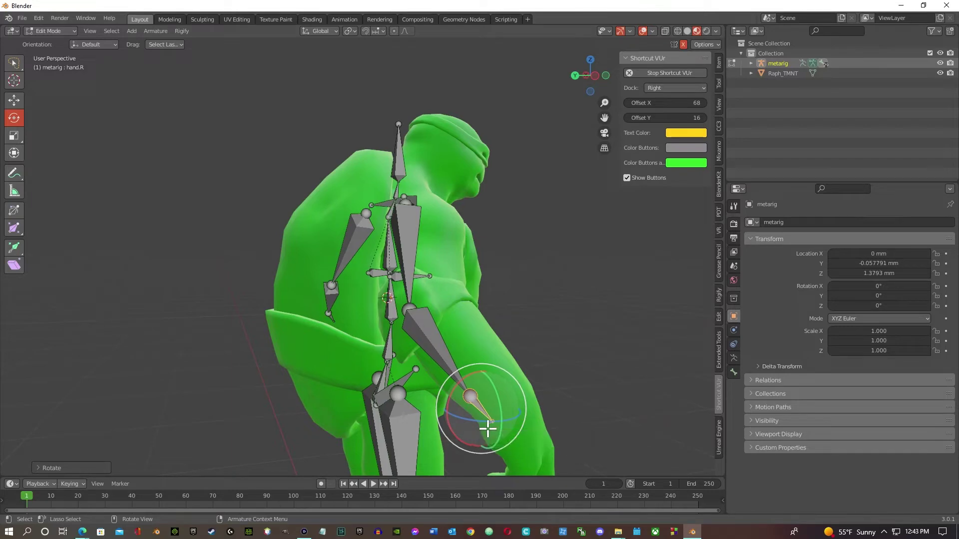
middle_click_drag(488, 435, 416, 423)
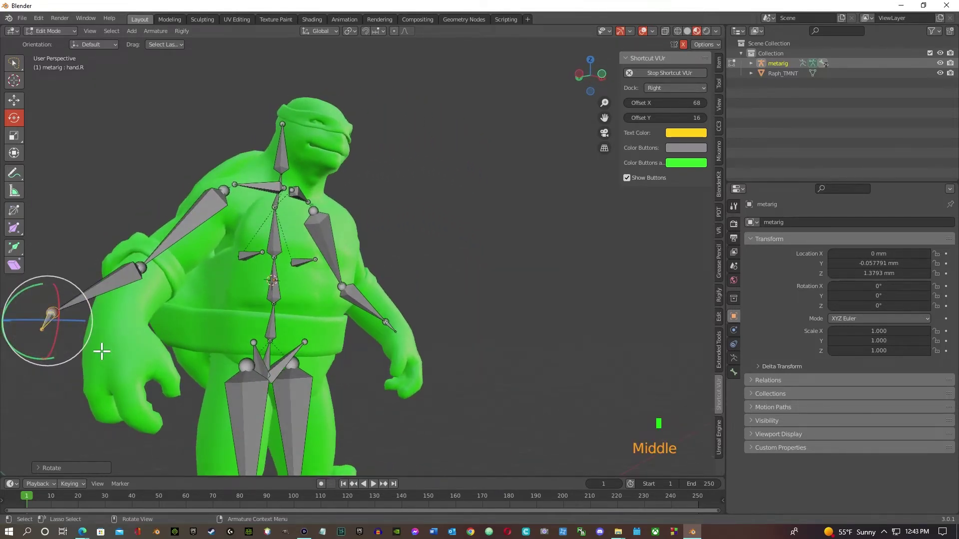
key("g")
left_click_drag(52, 316, 116, 334)
middle_click_drag(115, 334, 120, 355)
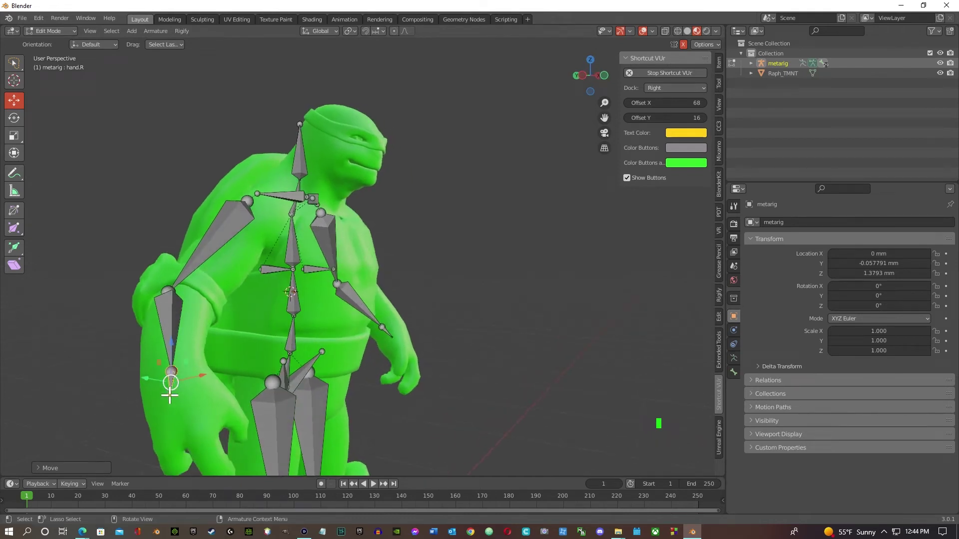
Scale hand.R and fine-tune its position, rotation and size
key("s")
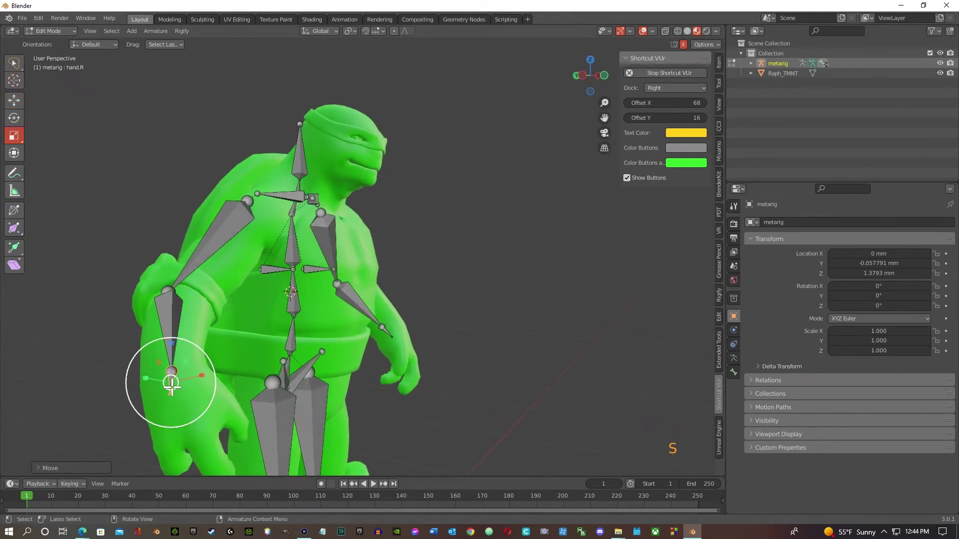
left_click_drag(167, 397, 156, 431)
key("g")
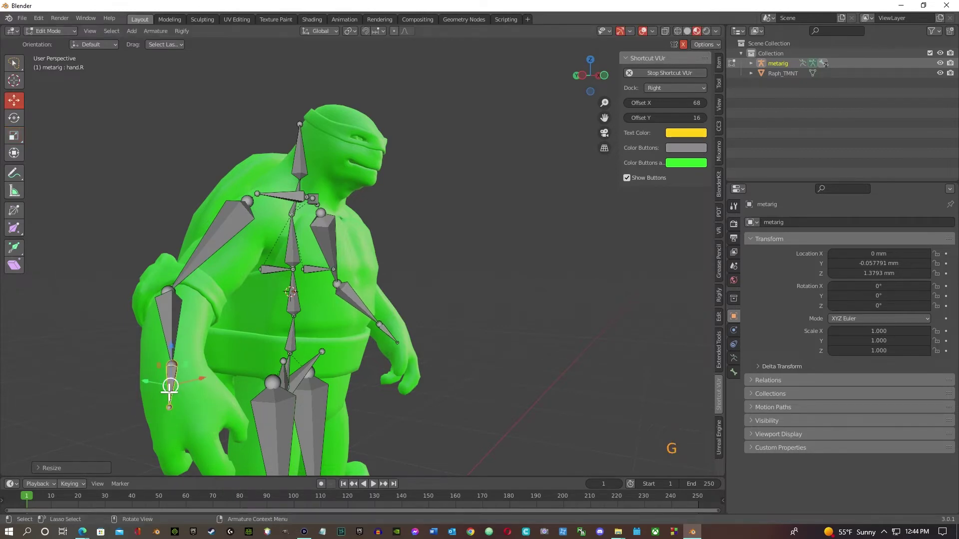
left_click_drag(170, 386, 156, 412)
key("r")
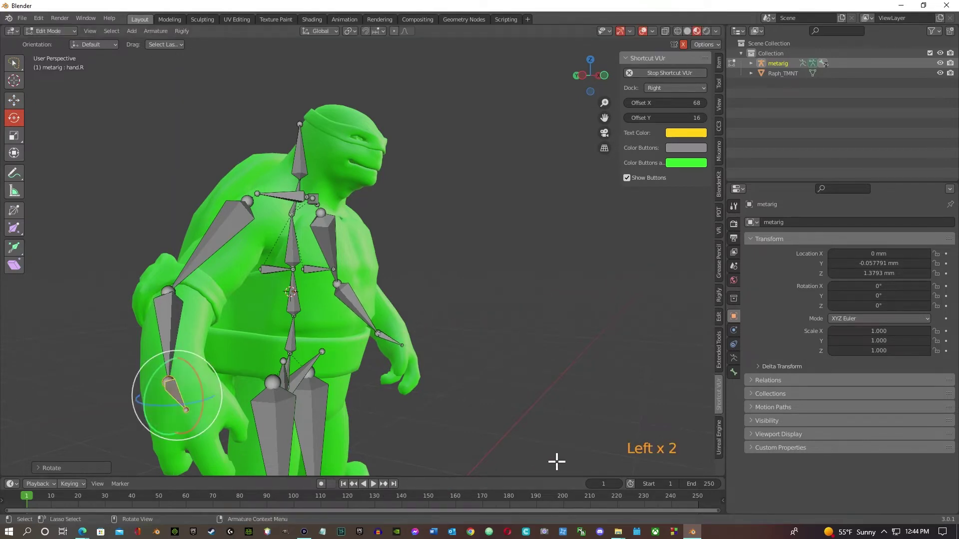
key("g")
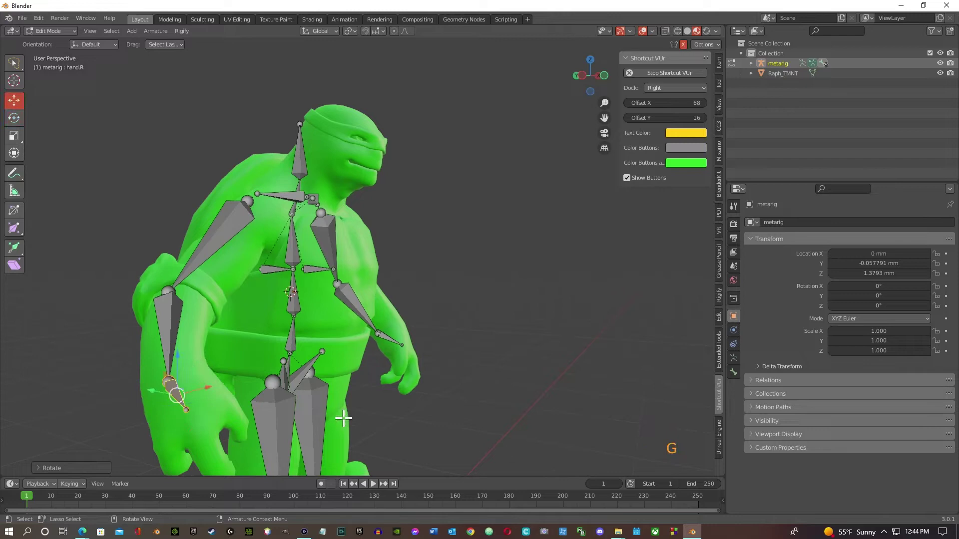
key("r")
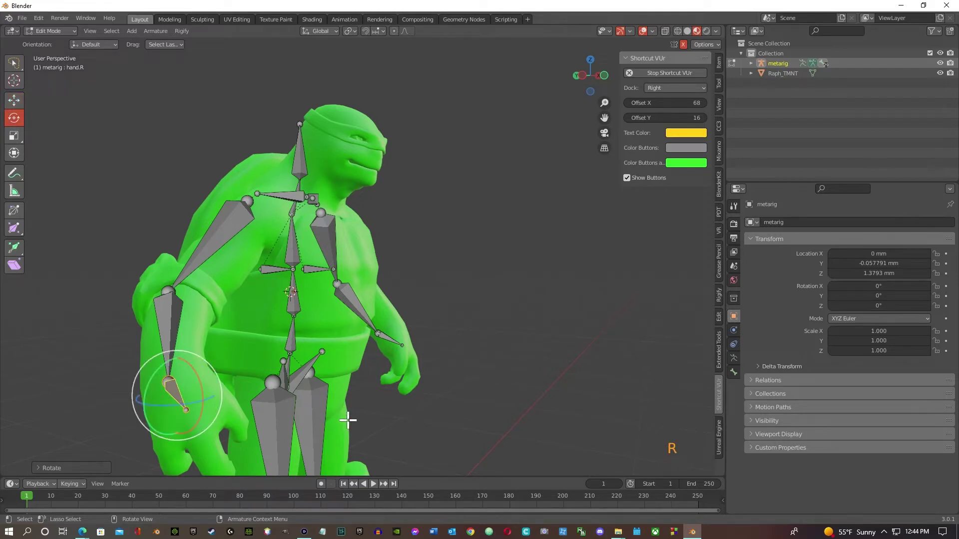
key("s")
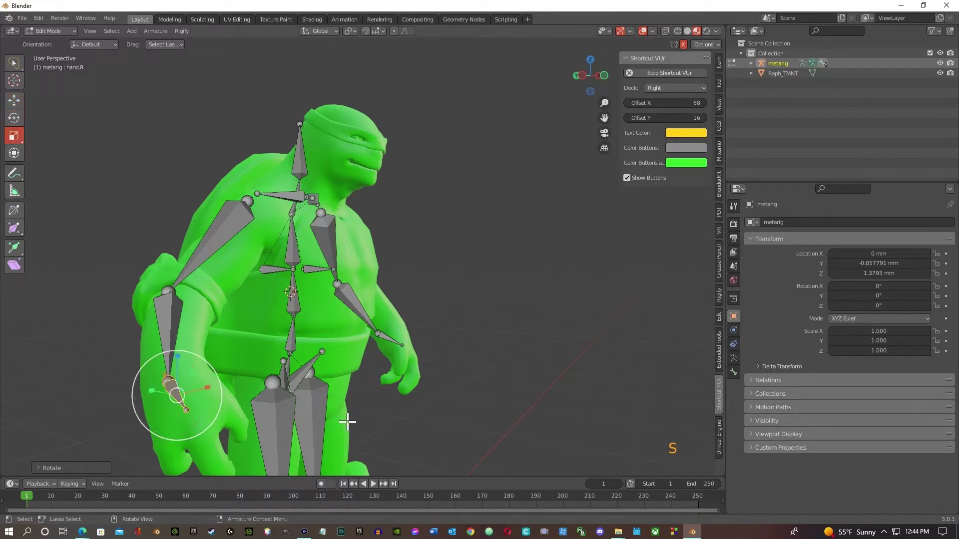
Switch to Tweak selection and extrude a trial bone from the hand tip
key("w")
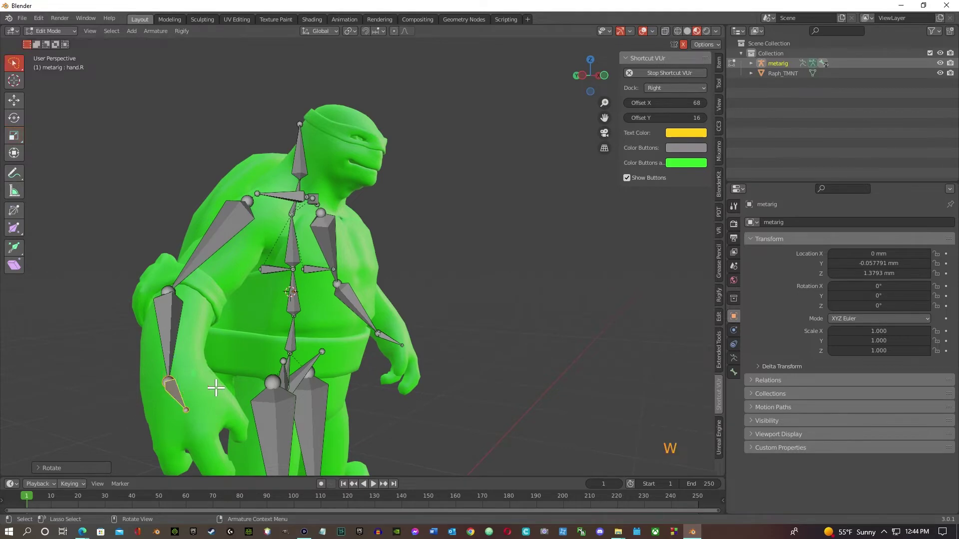
key("w")
key("e")
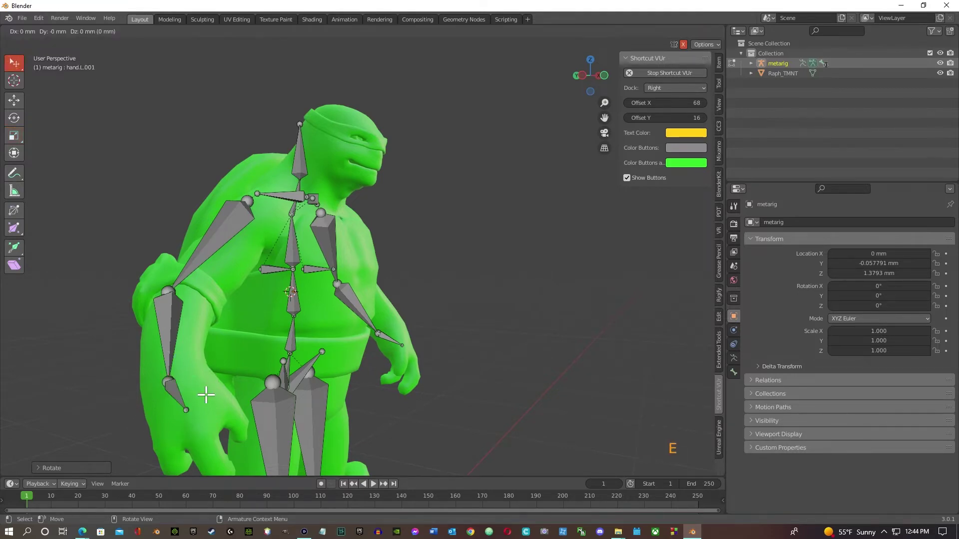
left_click(206, 395)
key("g")
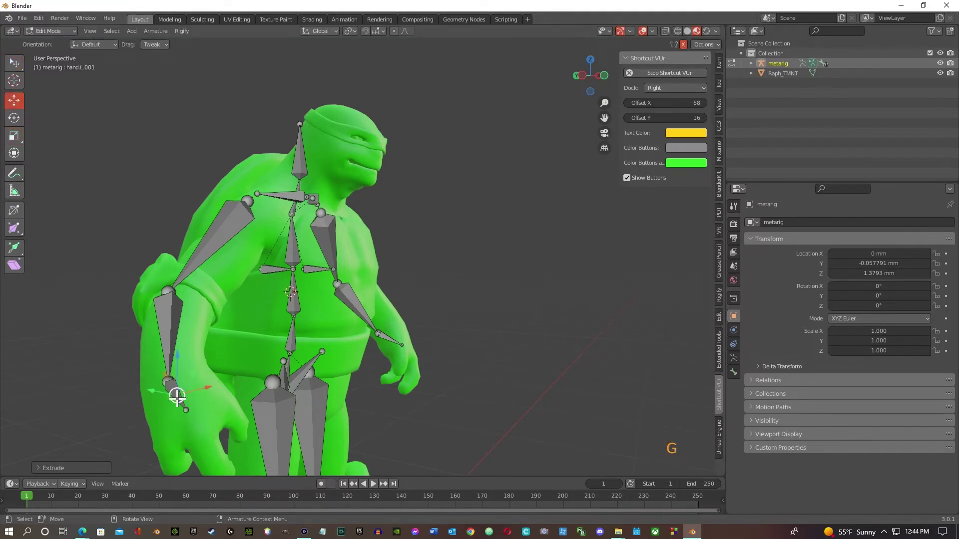
mouse_move(175, 391)
middle_mouse_down()
mouse_move(229, 387)
mouse_move(210, 407)
mouse_move(187, 390)
mouse_move(168, 396)
middle_mouse_up()
key("w")
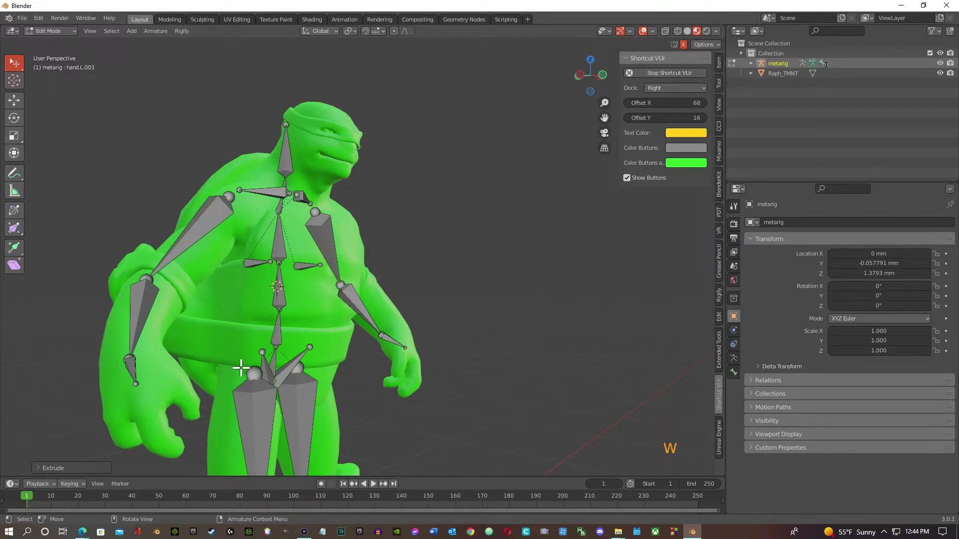
Undo another extruded bone, delete the extra hand.R.001 bone and reposition the hand bone's tip
left_click(139, 385)
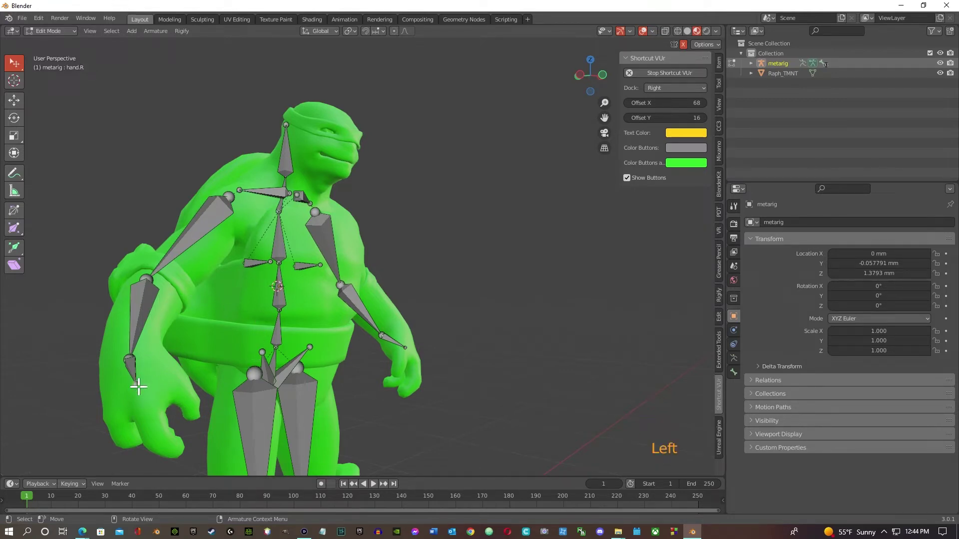
key("e")
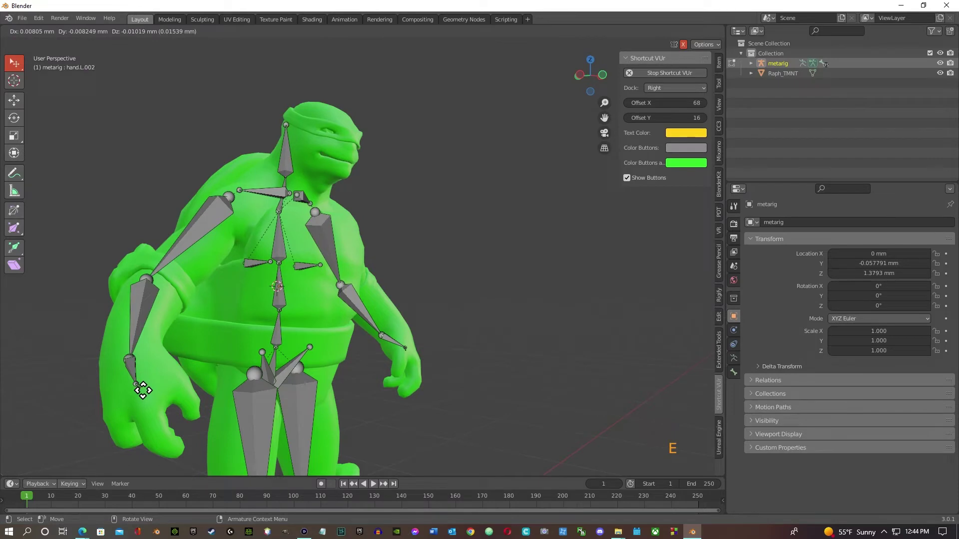
left_click(153, 410)
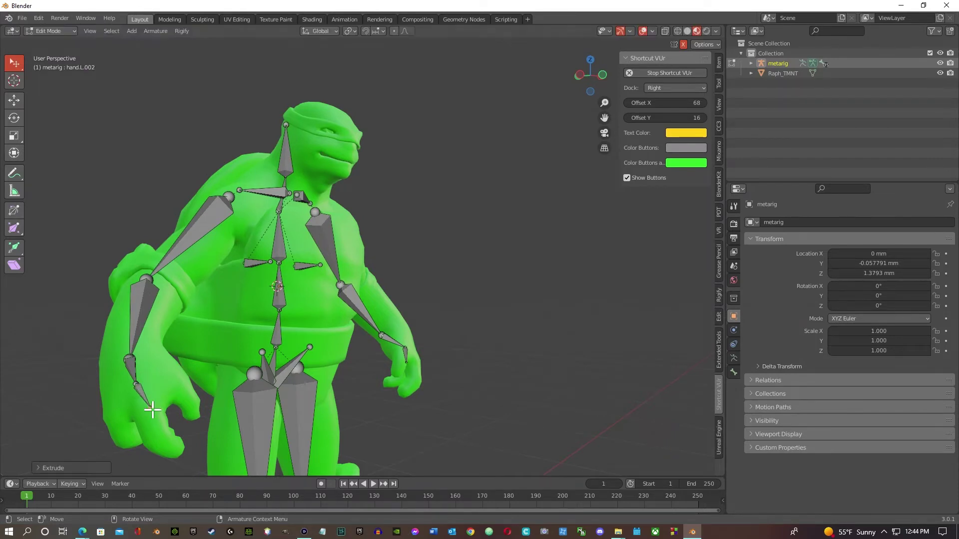
key("ctrl+z")
key("g")
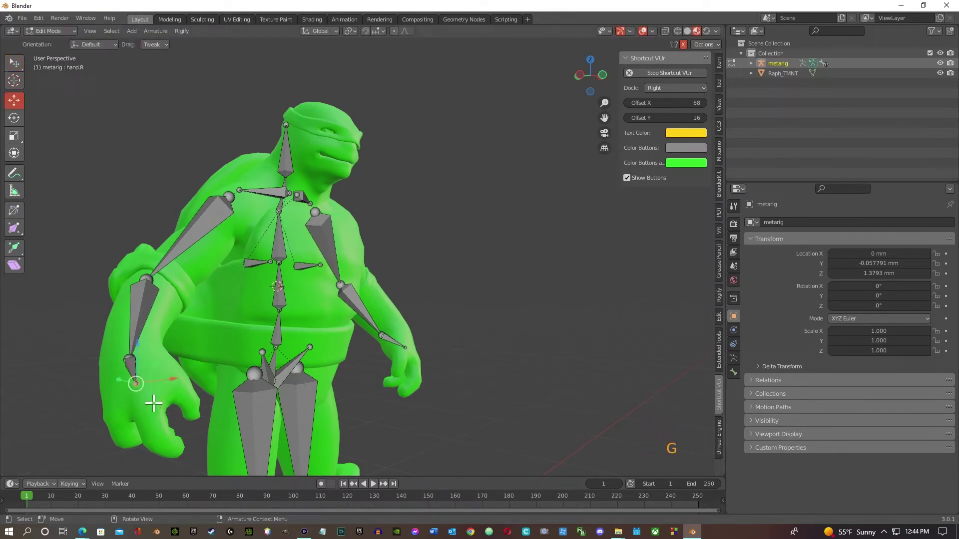
left_click_drag(134, 385, 70, 377)
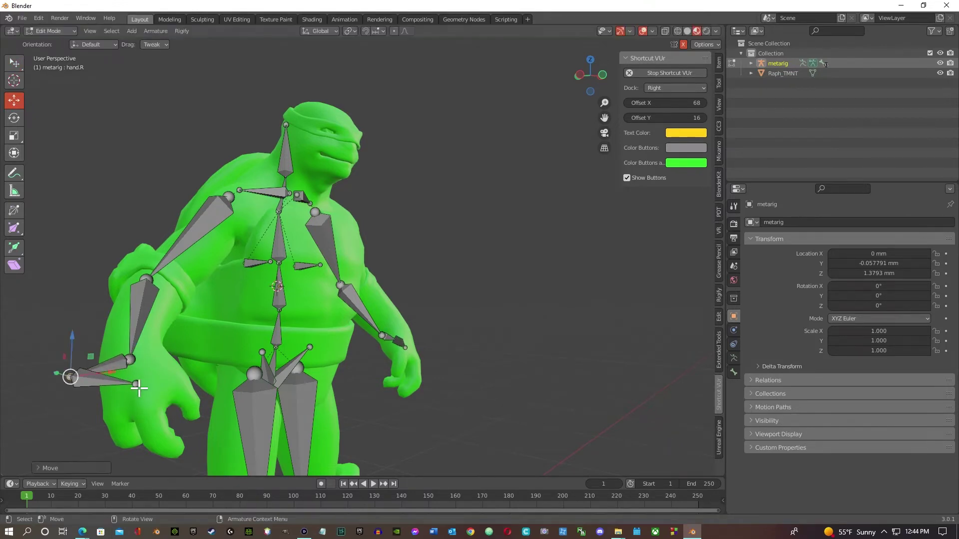
left_click(124, 382)
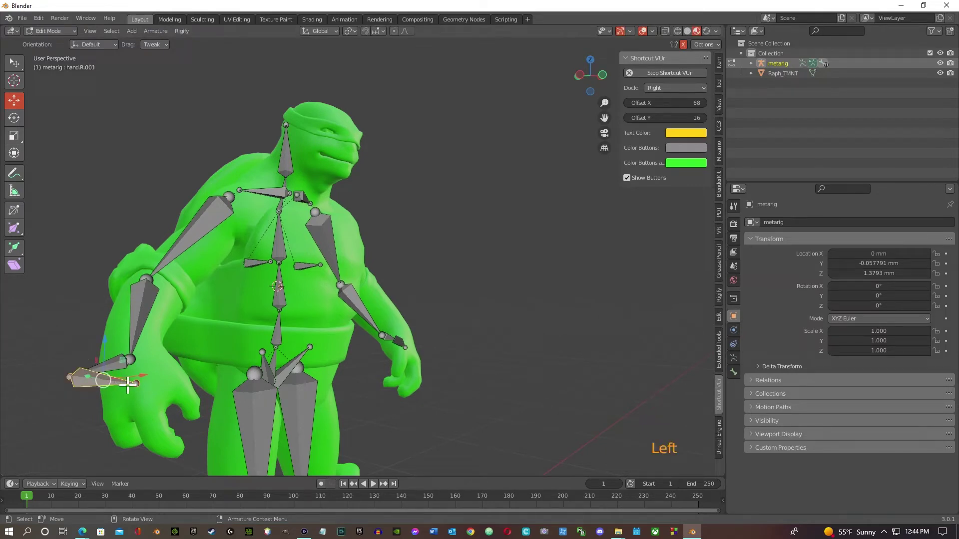
key("x")
key("Delete")
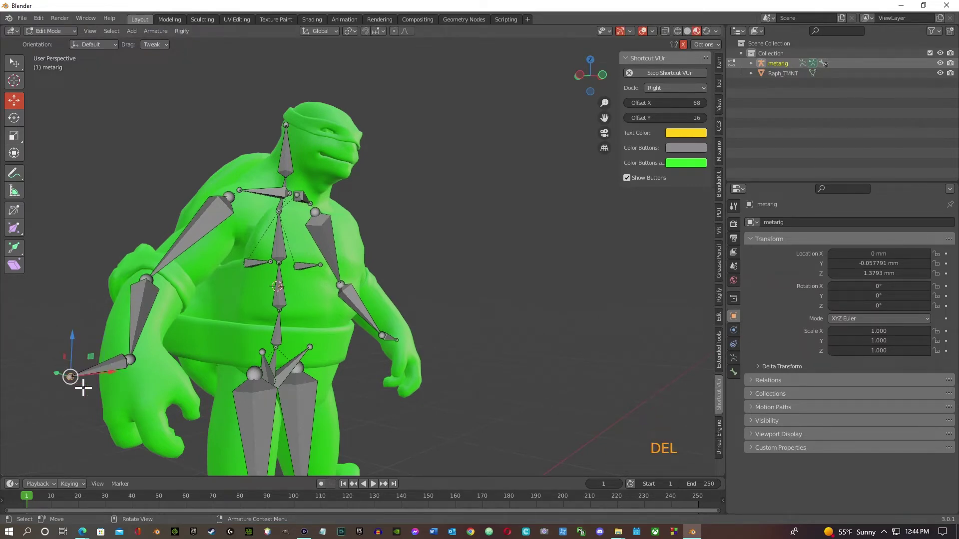
left_click_drag(71, 376, 143, 422)
Extrude two trial finger bones from the hand tip, then undo them
middle_click_drag(133, 430, 135, 406)
key("e")
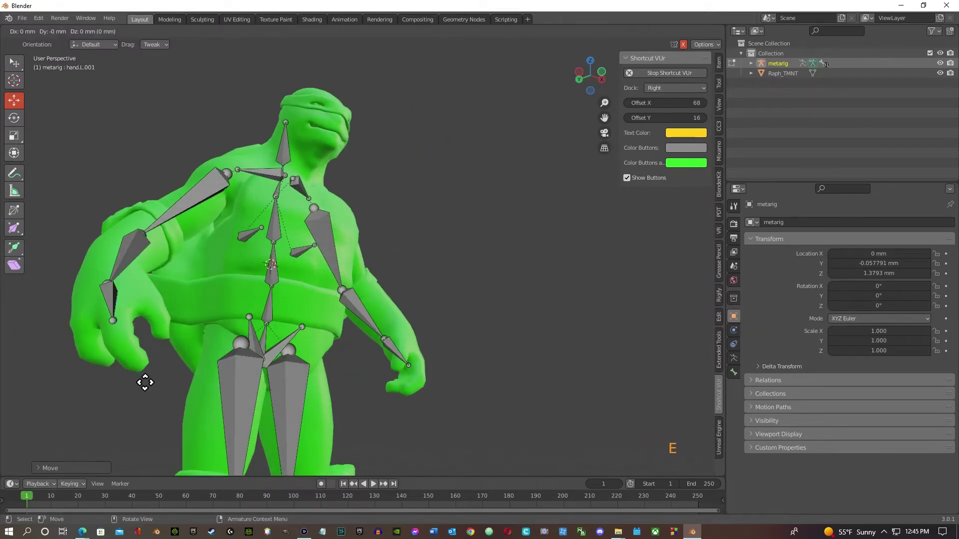
left_click(185, 441)
key("e")
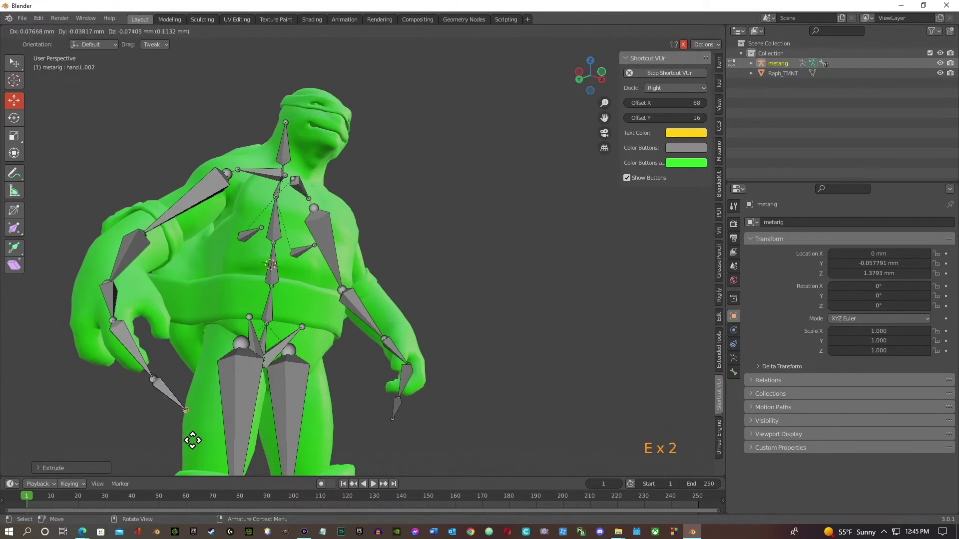
left_click(210, 457)
middle_click_drag(276, 421, 242, 410)
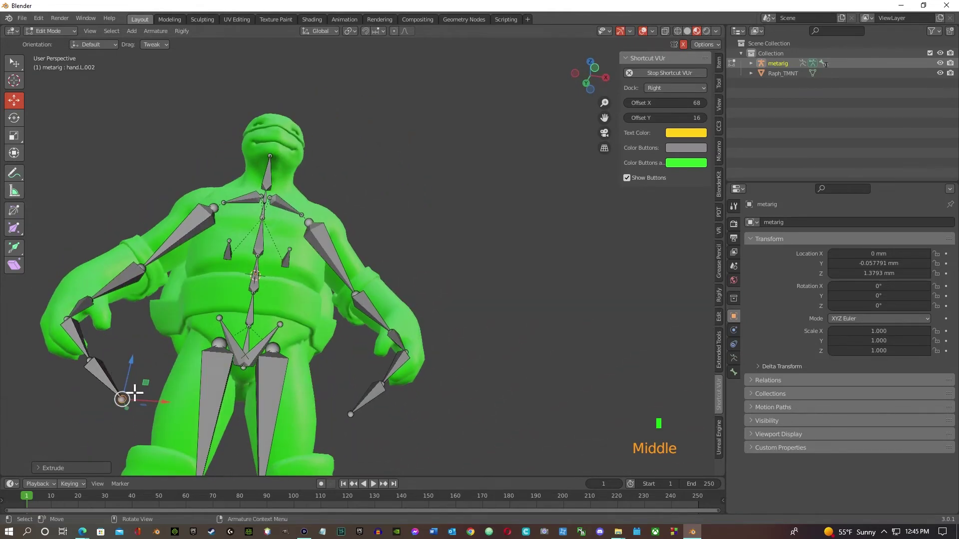
key("ctrl+z")
key("ctrl+z")
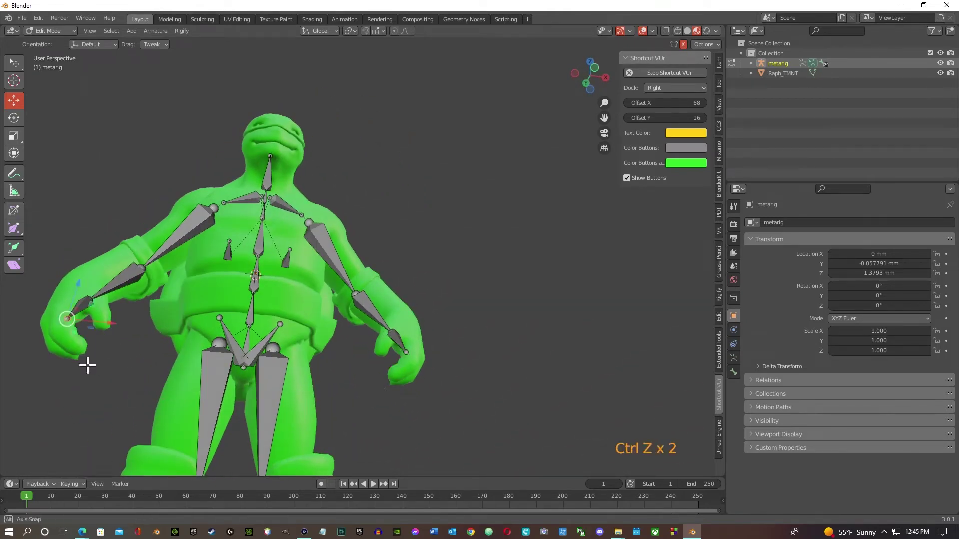
Move the forearm's tip joint into the hand and shift the elbow joint into the arm
middle_click_drag(88, 364, 186, 373)
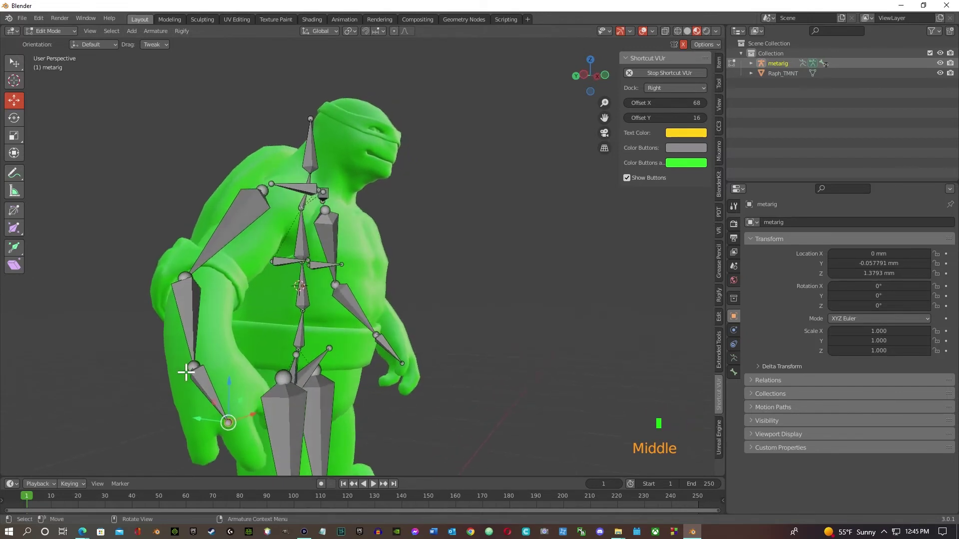
left_click(206, 371)
left_click_drag(194, 368, 208, 364)
left_click(186, 269)
left_click_drag(185, 270, 213, 269)
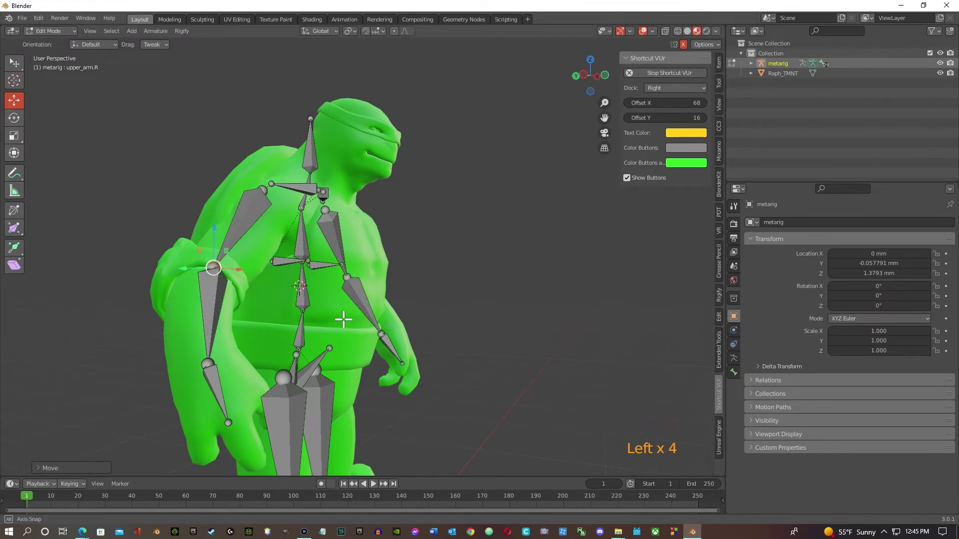
middle_click_drag(343, 319, 288, 328)
From below, move the left thigh head and the pelvis bones downward
middle_click_drag(285, 268, 265, 371)
left_click(276, 357)
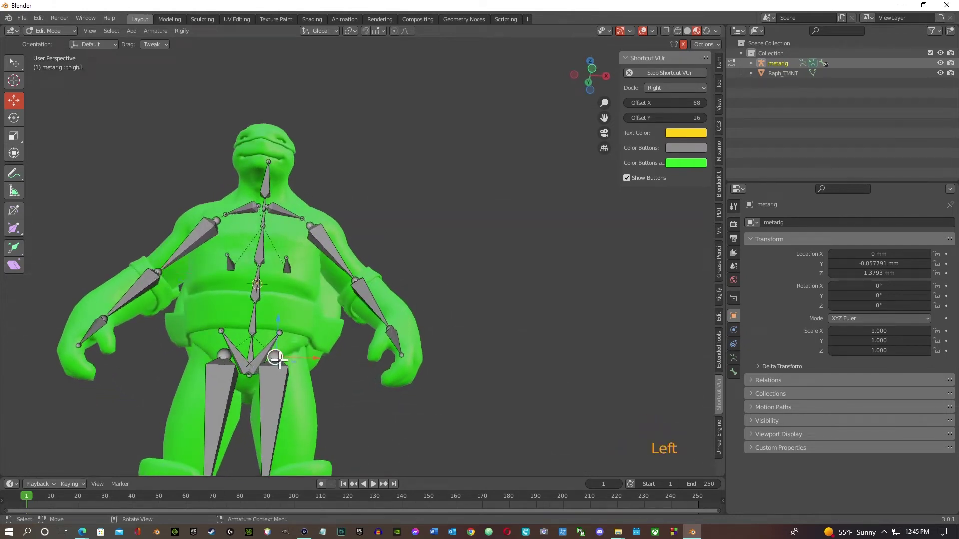
left_click_drag(278, 358, 289, 377)
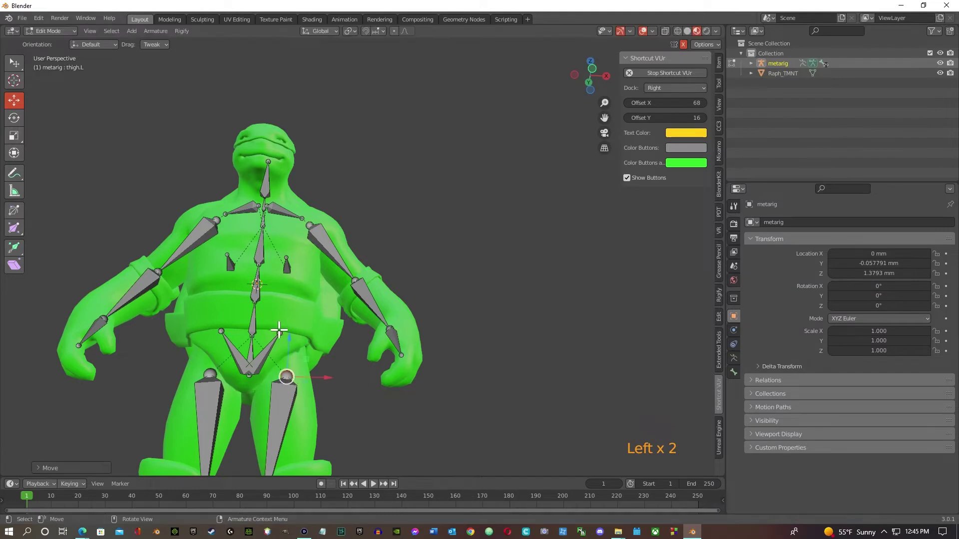
left_click(279, 332)
left_click_drag(286, 340, 282, 368)
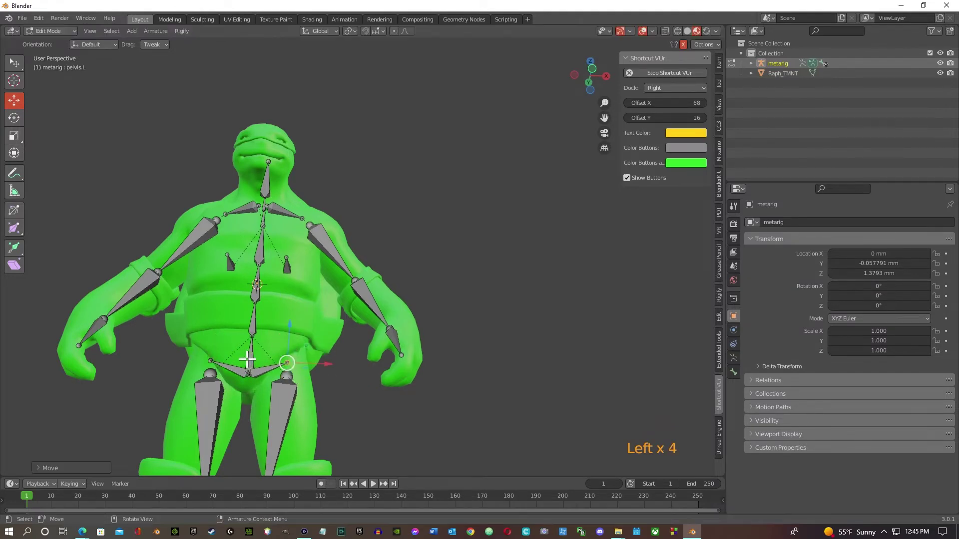
left_click(251, 367)
left_click(264, 375)
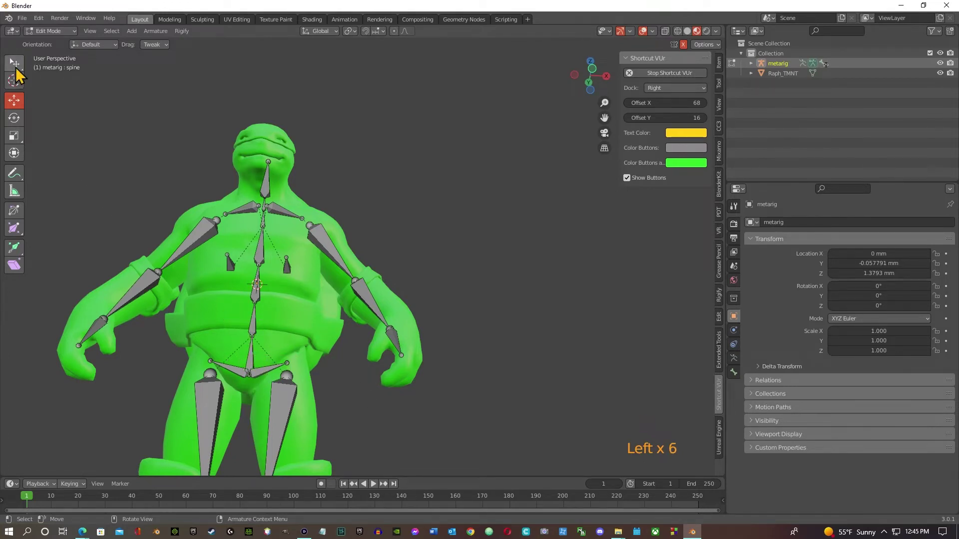
Lasso-select both pelvis bones and move them along the vertical axis
left_click(14, 62)
left_click(102, 199)
mouse_move(14, 63)
left_mouse_down()
mouse_move(40, 108)
mouse_move(66, 127)
left_mouse_up()
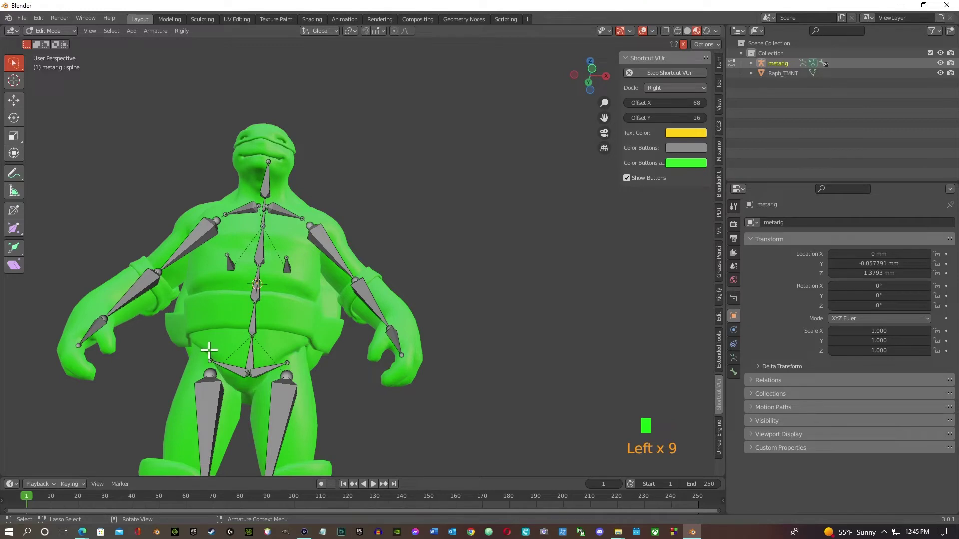
mouse_move(209, 350)
left_mouse_down()
mouse_move(288, 362)
mouse_move(251, 380)
mouse_move(205, 364)
left_mouse_up()
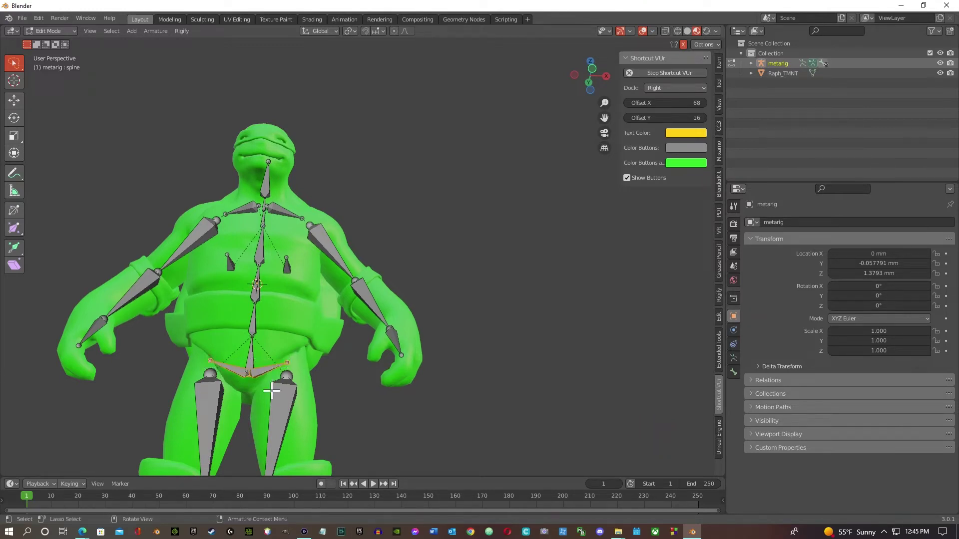
key("g")
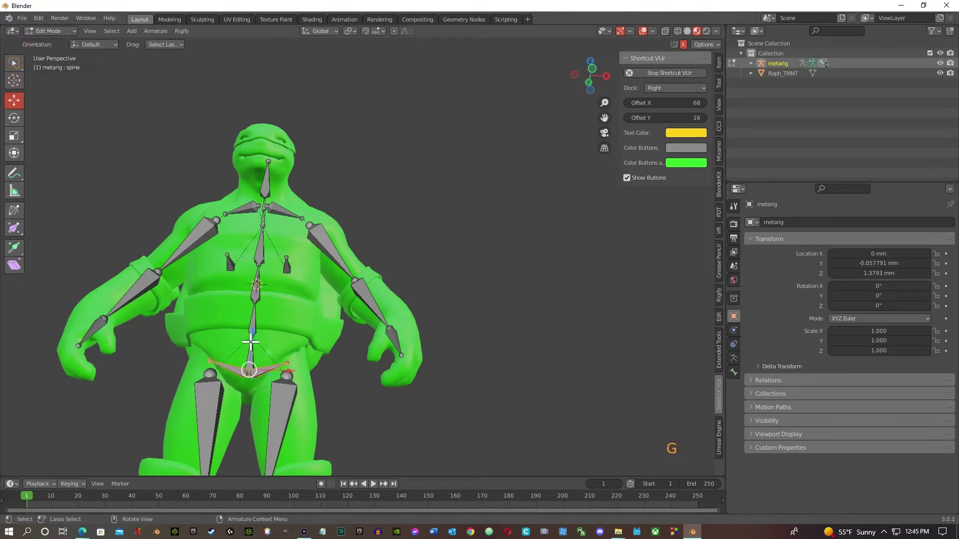
left_click_drag(250, 342, 253, 344)
Move and rotate the thigh bones down and sideways into the turtle's legs
middle_click_drag(268, 400, 275, 456)
left_click(282, 416)
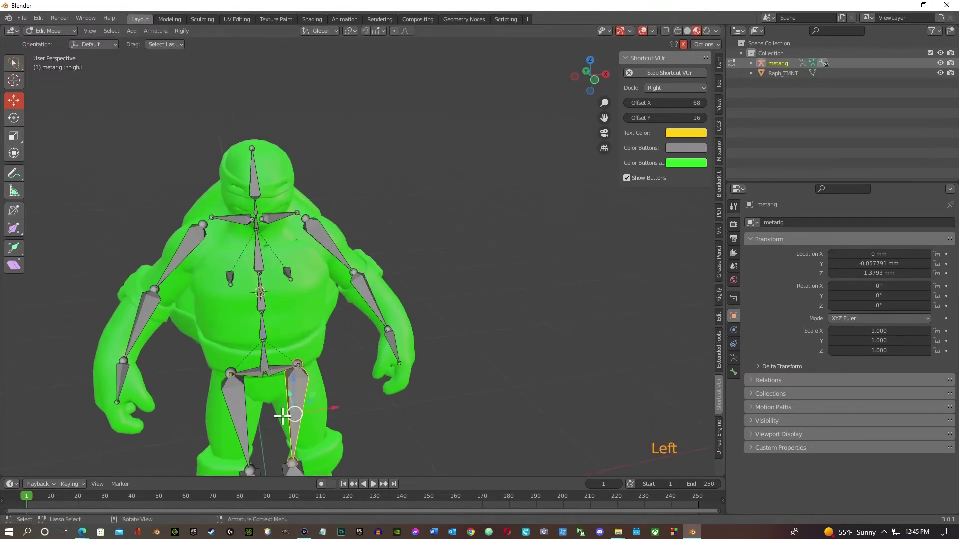
left_click_drag(295, 380, 261, 419)
key("r")
key("g")
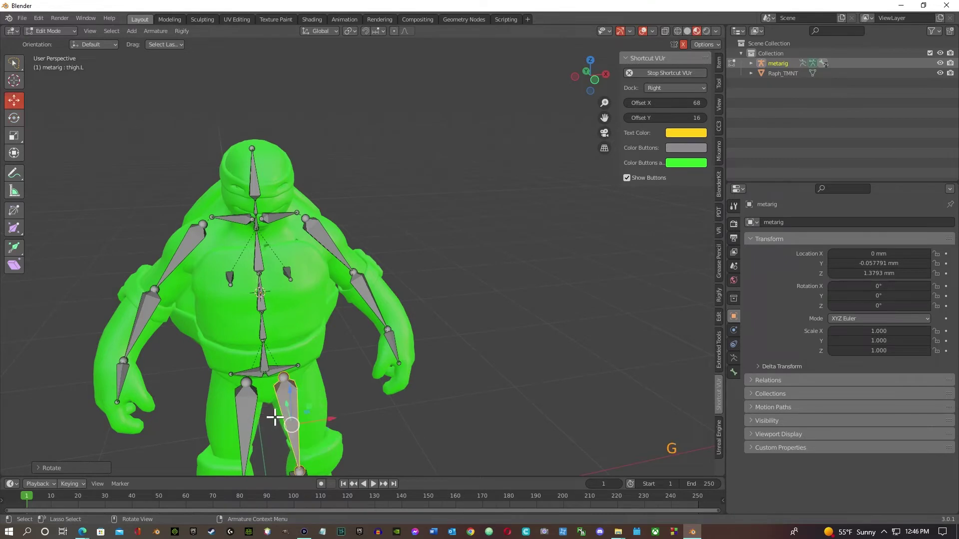
left_click_drag(336, 419, 344, 419)
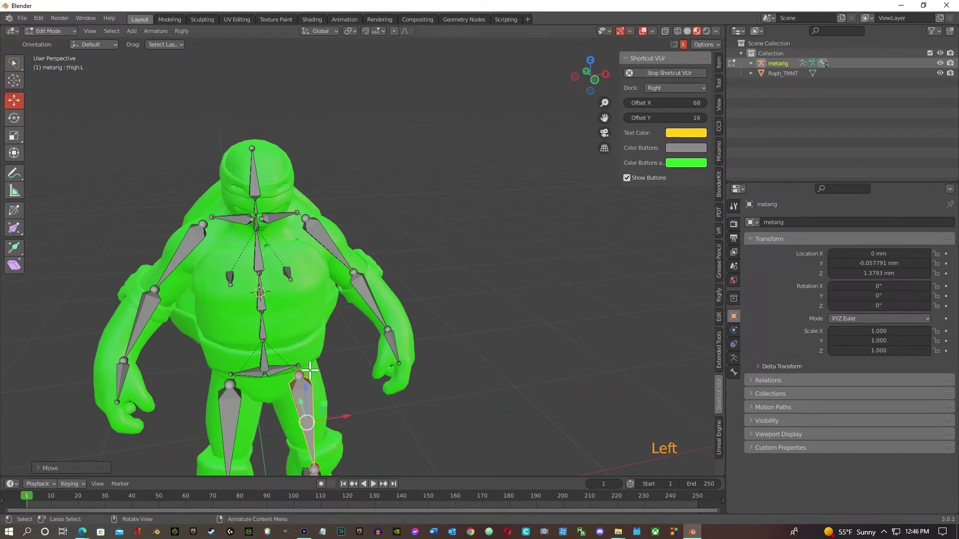
Raise the left knee joint and shift the ankle joint sideways into the foot
left_click(302, 395)
mouse_move(301, 396)
middle_mouse_down()
mouse_move(334, 388)
mouse_move(306, 378)
middle_mouse_up()
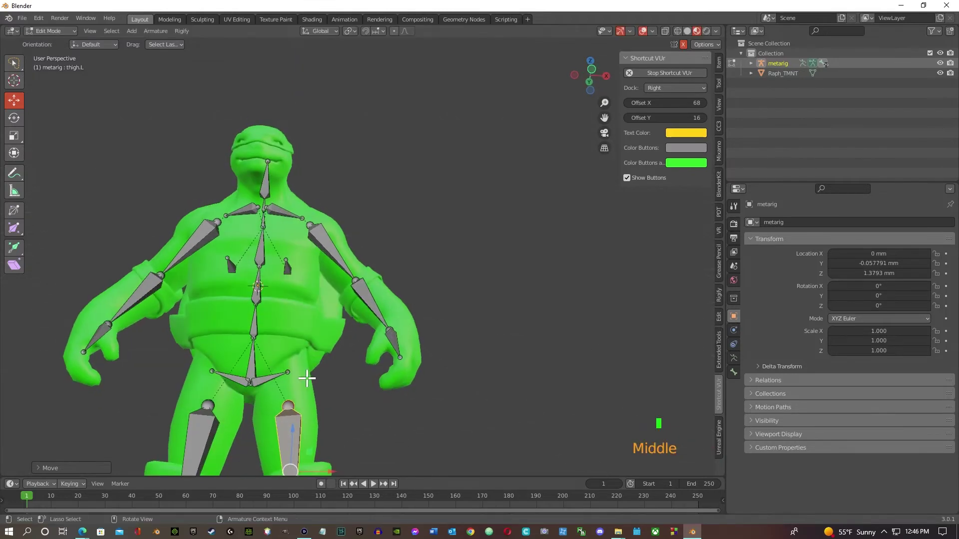
scroll(351, 413, "down", 7)
scroll(368, 380, "up", 4)
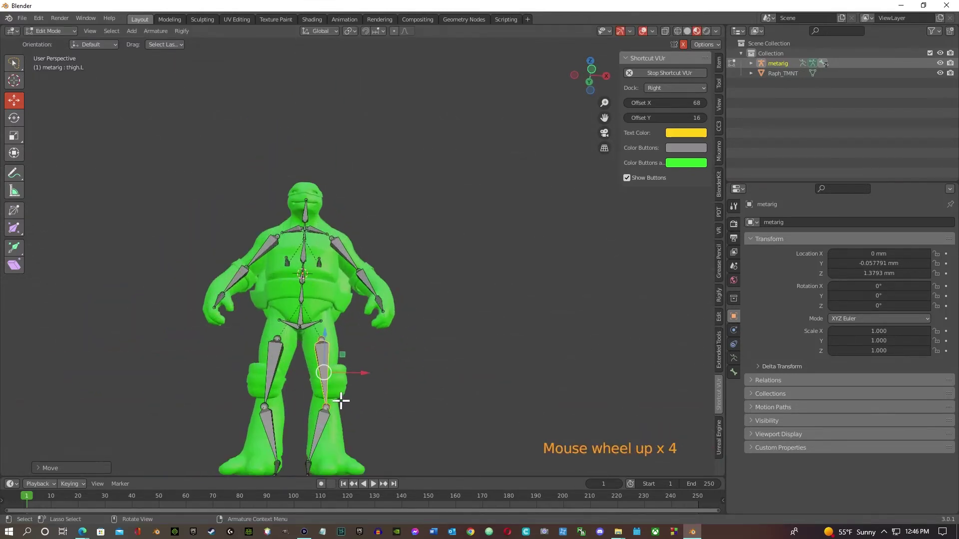
left_click(327, 408)
left_click_drag(326, 368, 325, 340)
left_click(307, 464)
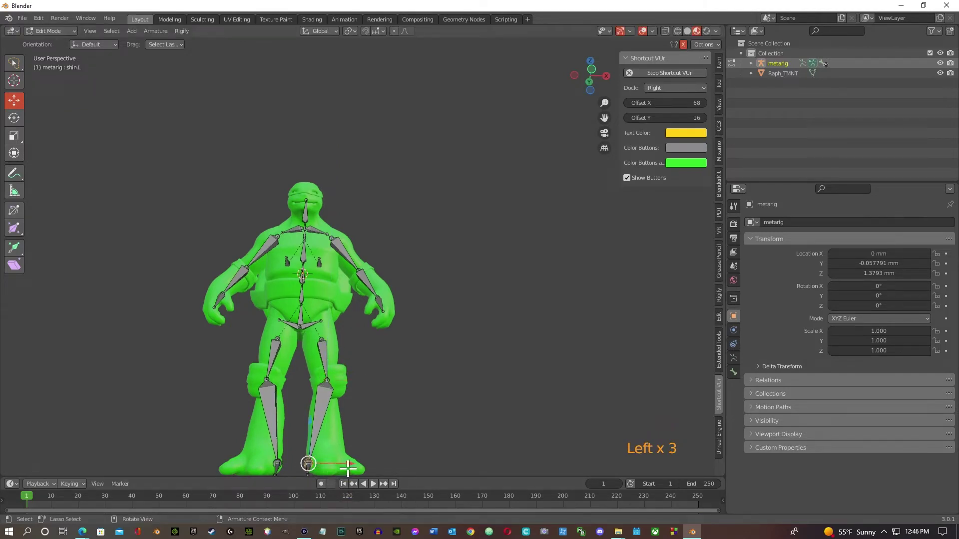
left_click_drag(348, 467, 368, 460)
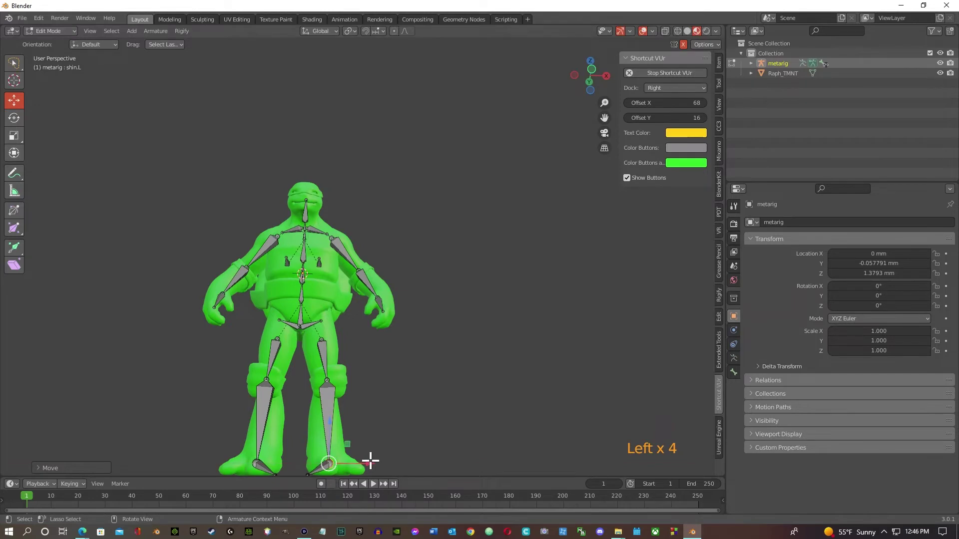
In Right Orthographic view, nudge the ankle joint and move shin.L front-to-back
left_click(327, 420)
middle_click_drag(325, 418, 342, 443)
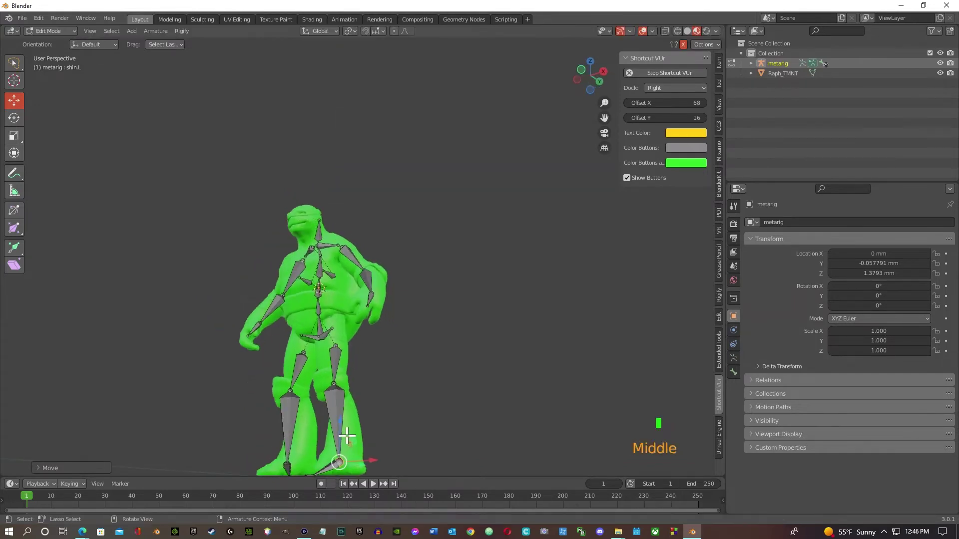
key("KP_3")
left_click_drag(404, 447, 413, 445)
left_click(366, 384)
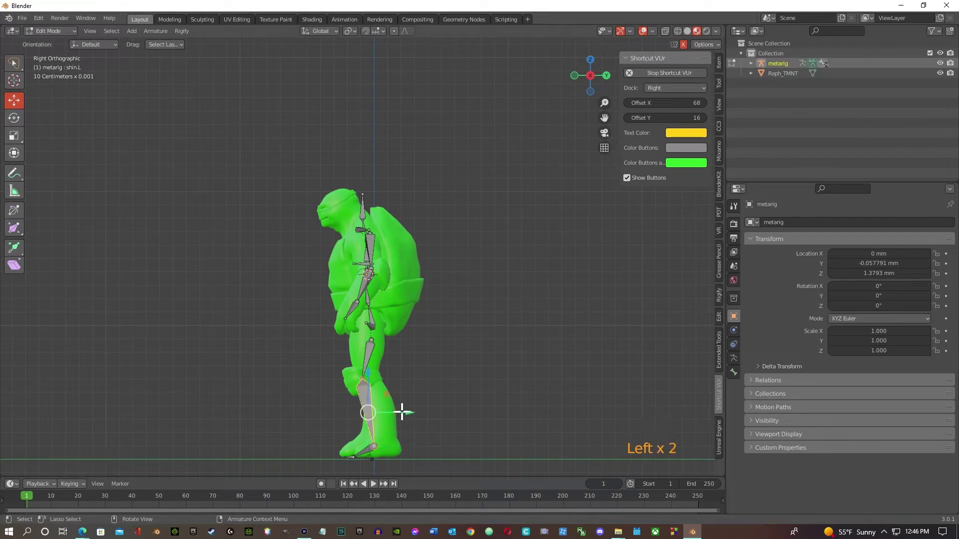
left_click_drag(406, 413, 420, 414)
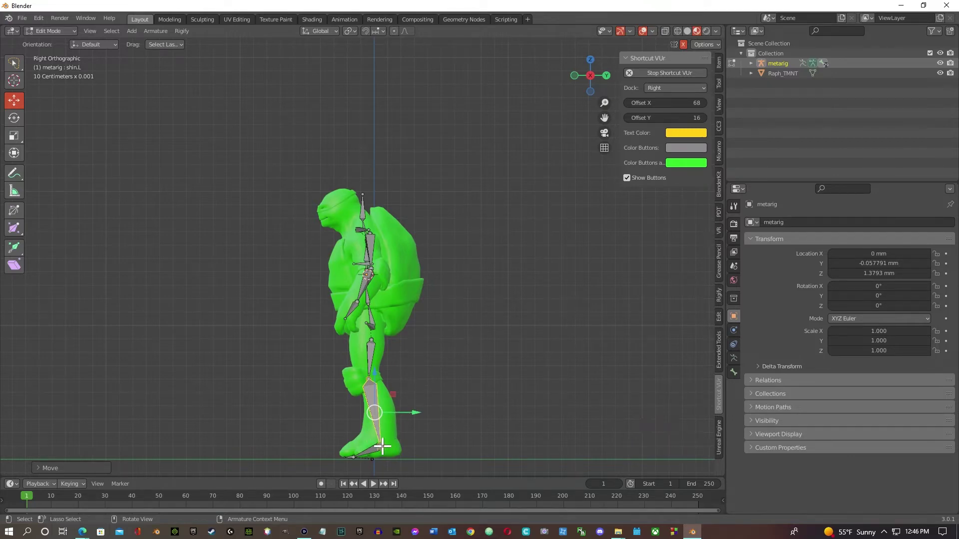
middle_click_drag(382, 446, 445, 432)
Rotate the foot.L bone, then rotate the toe.L bone toward the turtle's foot
left_click(331, 417)
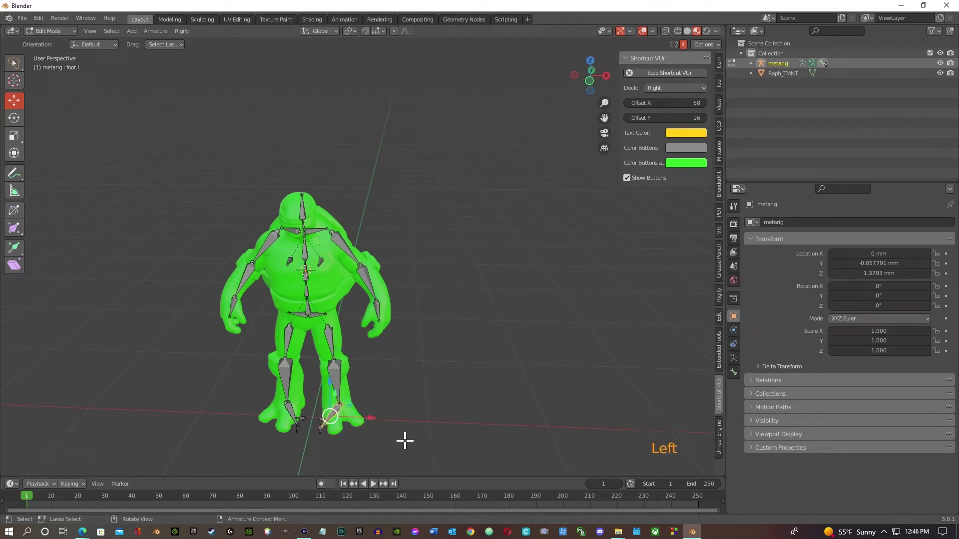
key("r")
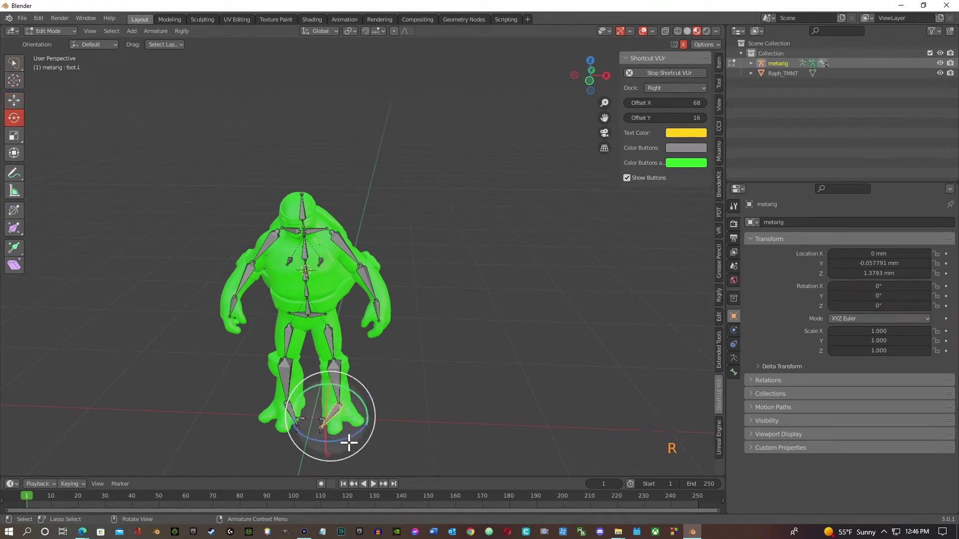
left_click_drag(349, 443, 388, 436)
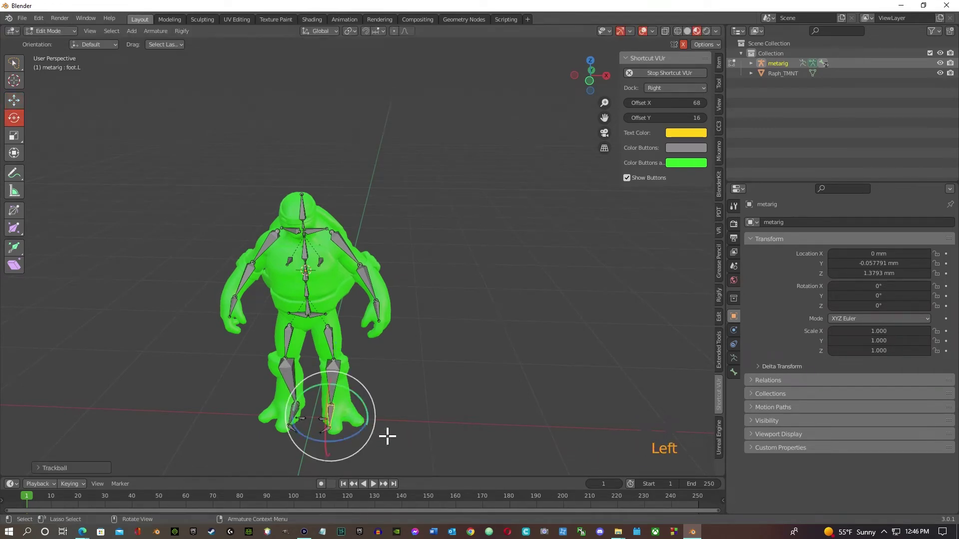
left_click(327, 429)
left_click_drag(346, 450, 367, 443)
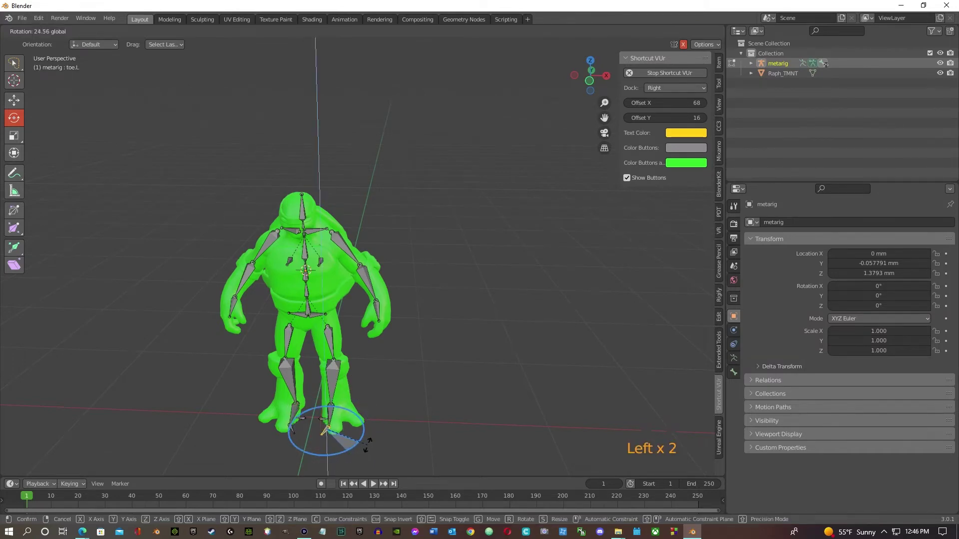
left_click(358, 451)
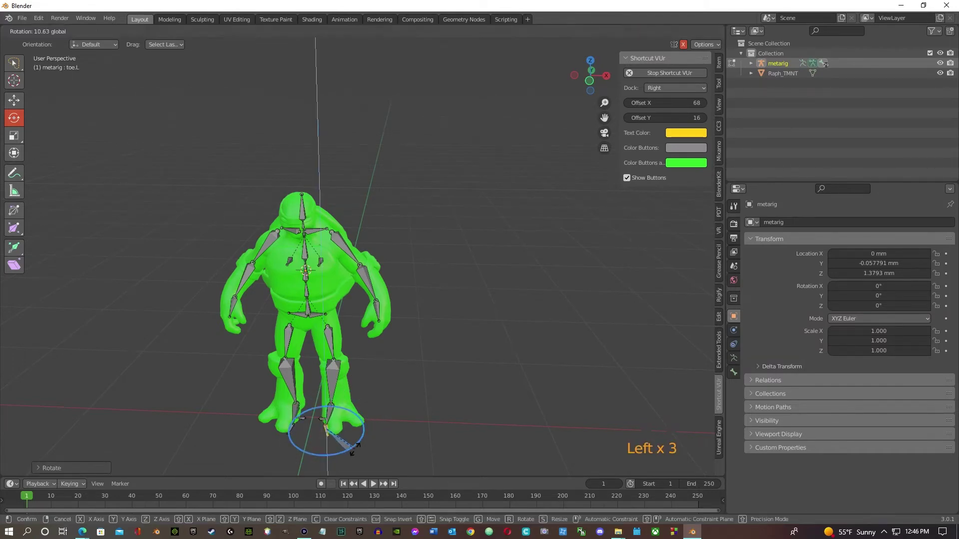
left_click_drag(341, 448, 338, 430)
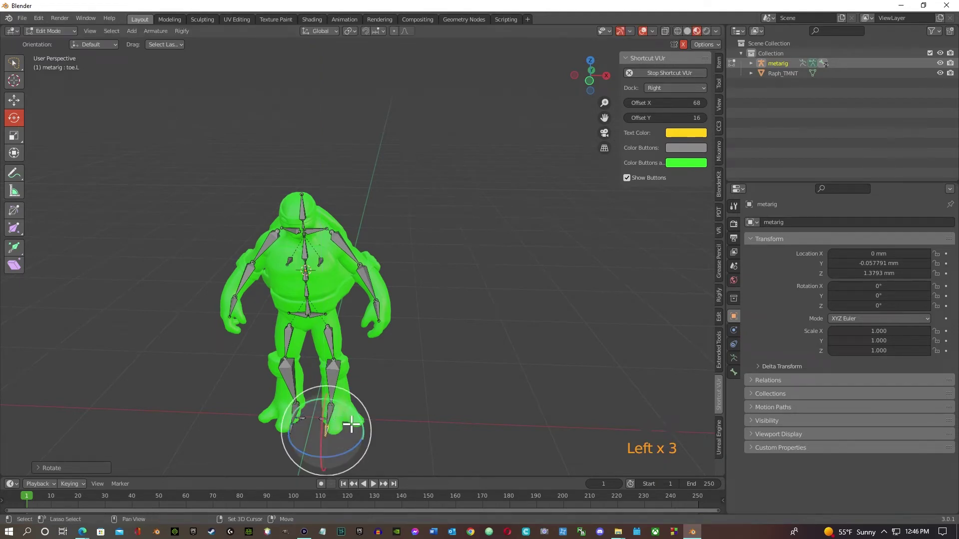
Move heel.02.L sideways into the foot and rotate foot.L to lie along it
left_click(330, 412, "shift")
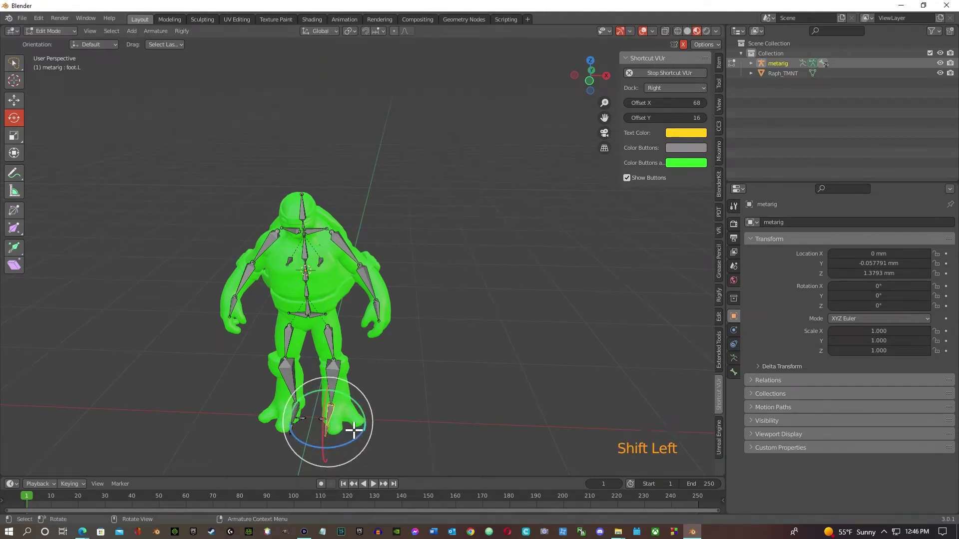
left_click(324, 421, "shift")
key("g")
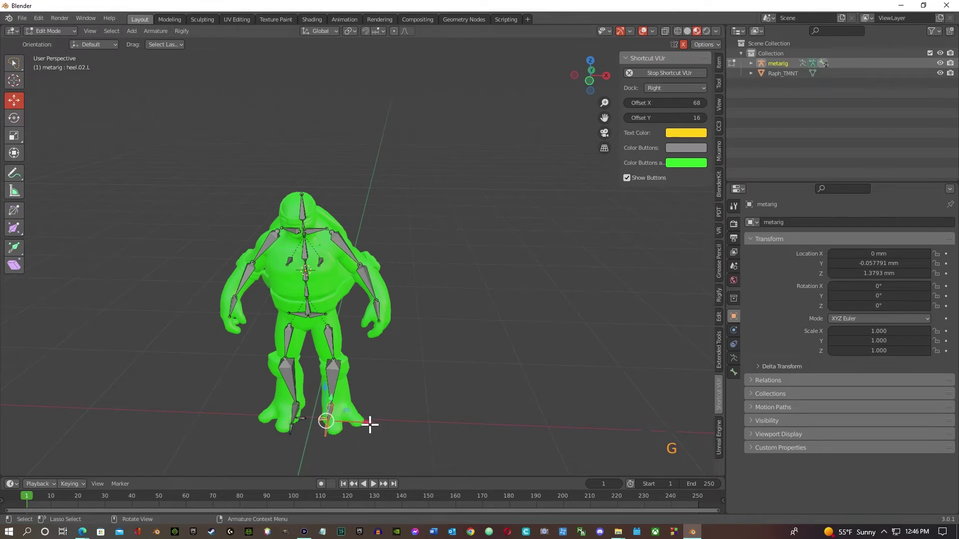
mouse_move(370, 425)
left_mouse_down()
mouse_move(381, 423)
mouse_move(372, 420)
left_mouse_up()
left_click(338, 393)
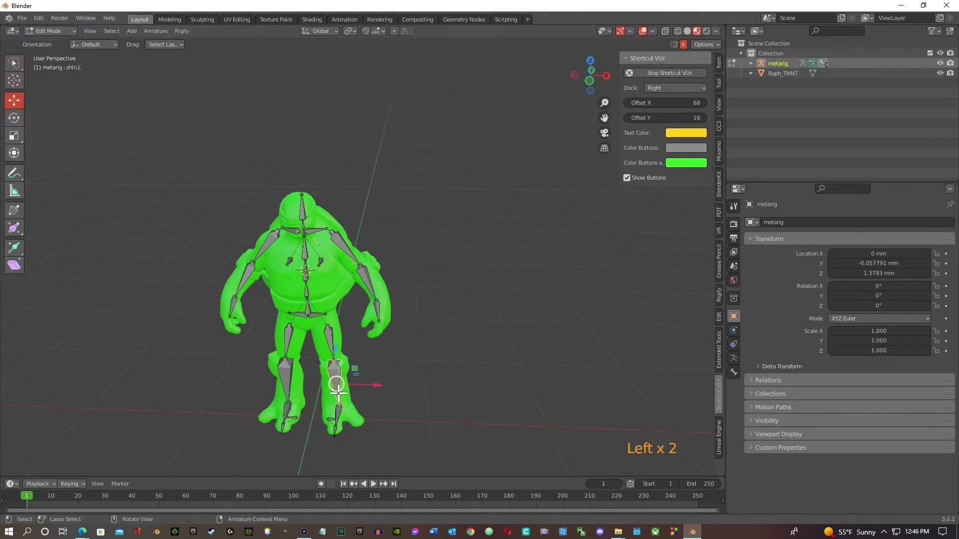
left_click(339, 417)
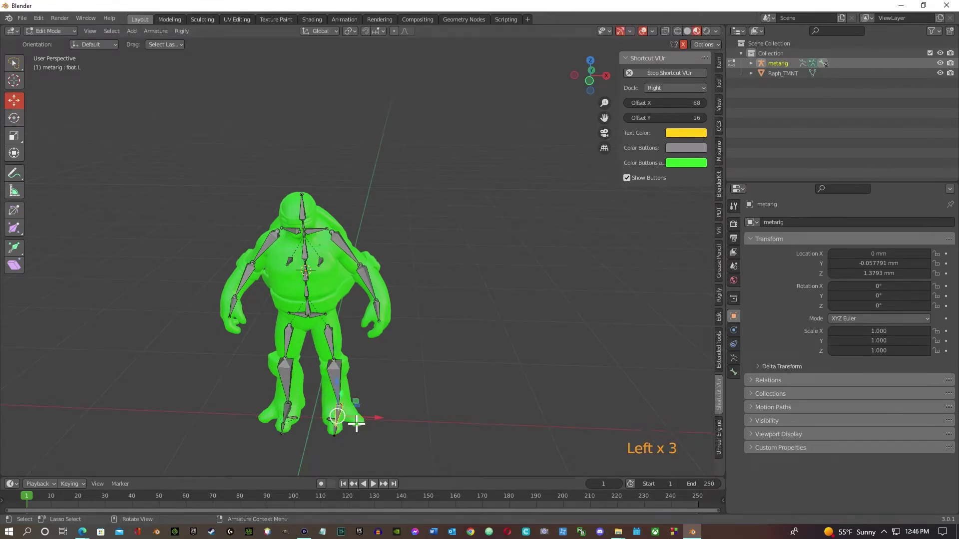
key("r")
left_click_drag(371, 402, 365, 396)
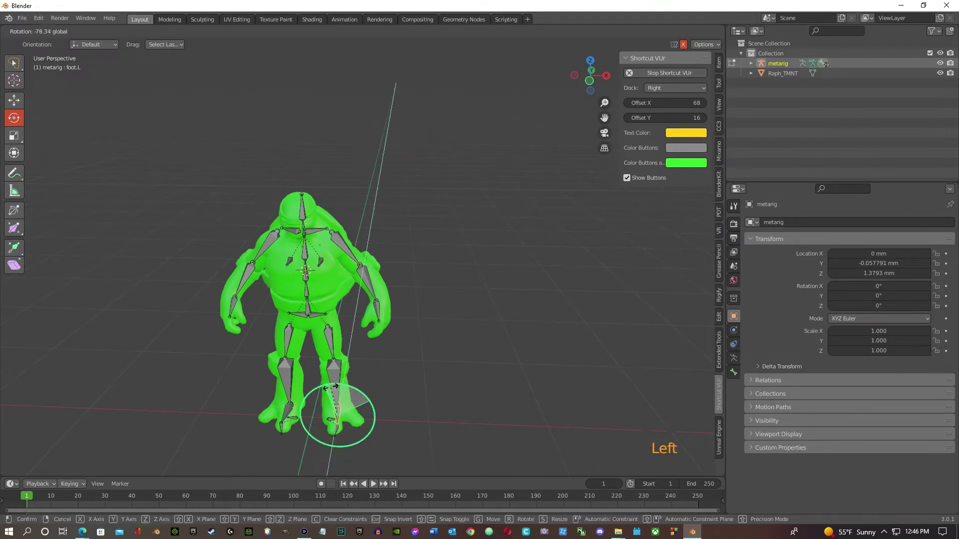
left_click_drag(329, 387, 381, 434)
middle_click_drag(381, 435, 369, 432)
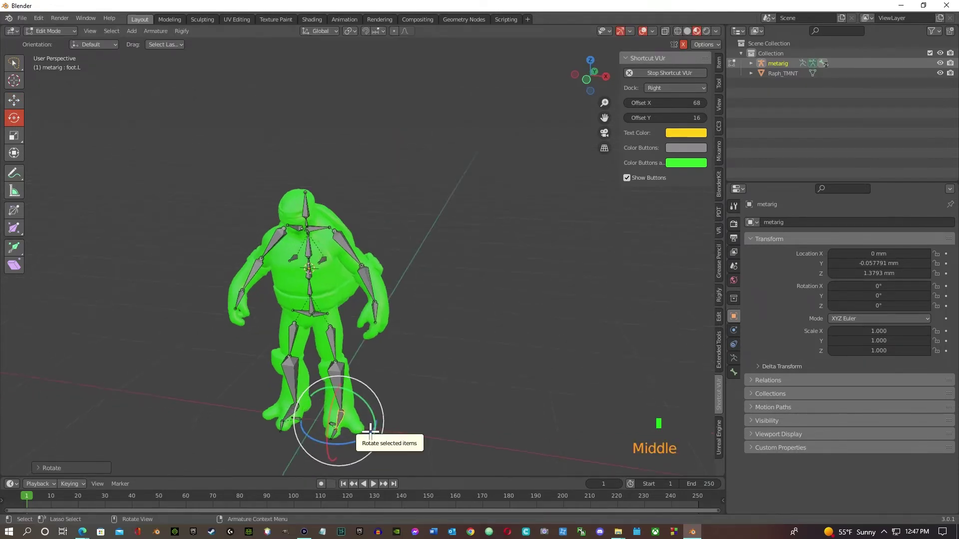
From the right-side view, frame the left foot and rotate the toe bone to follow the foot
key("KP_3")
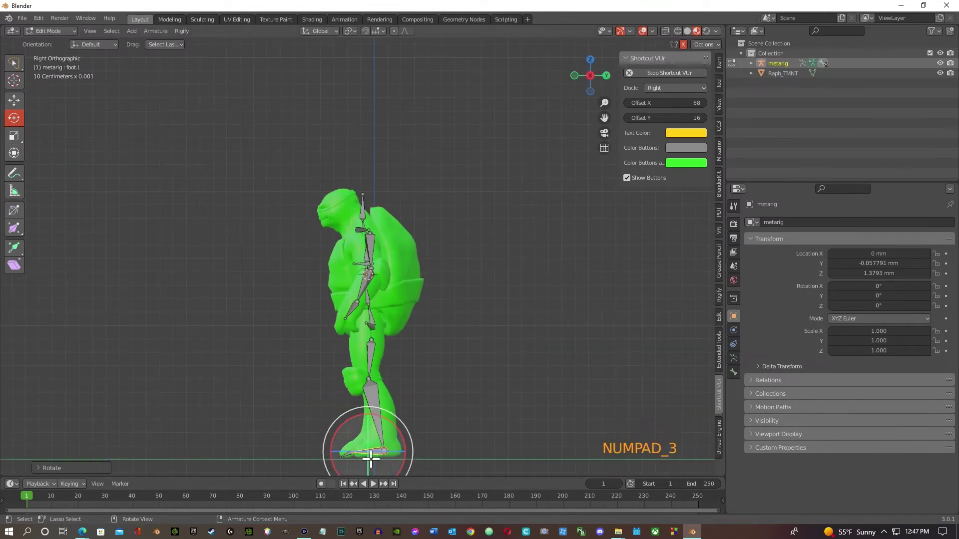
scroll(386, 438, "down", 3)
scroll(386, 438, "up", 6)
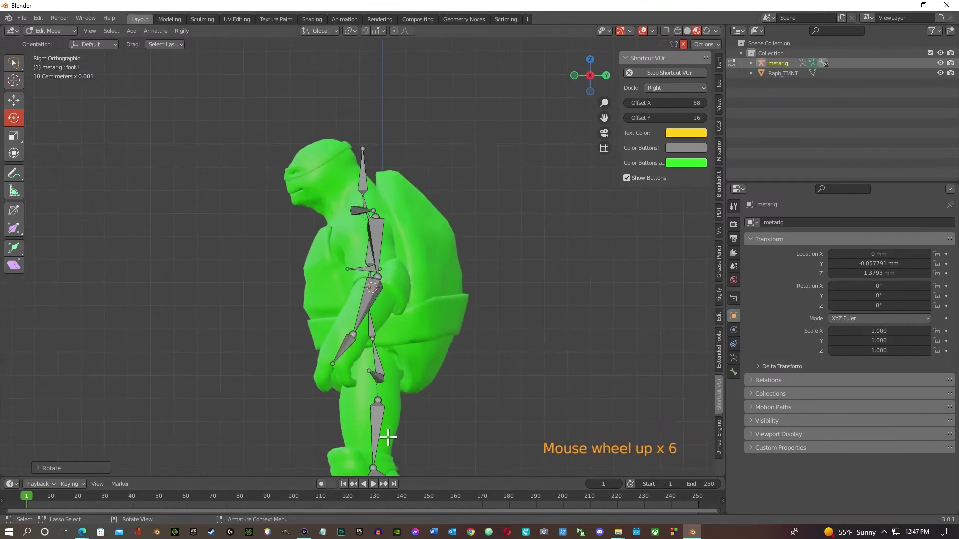
key("grave")
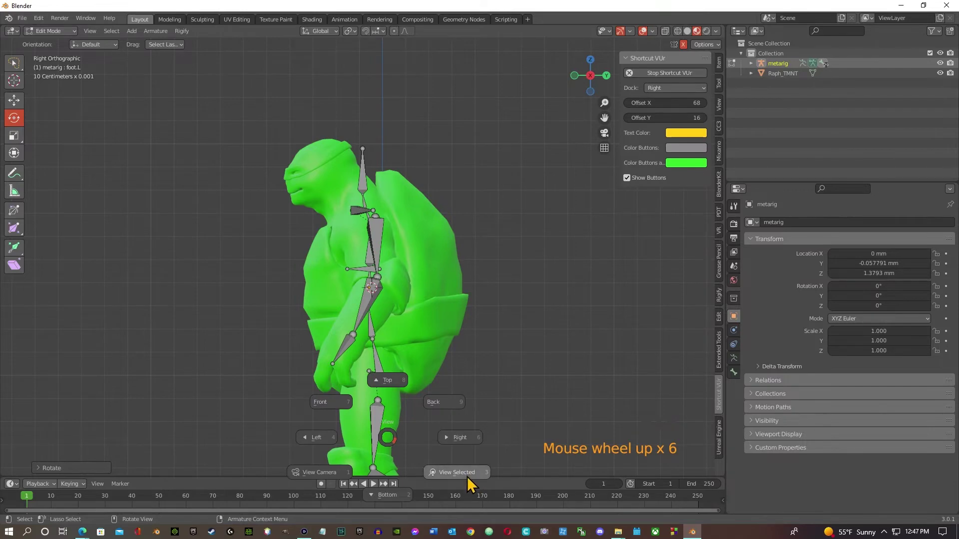
left_click(467, 475)
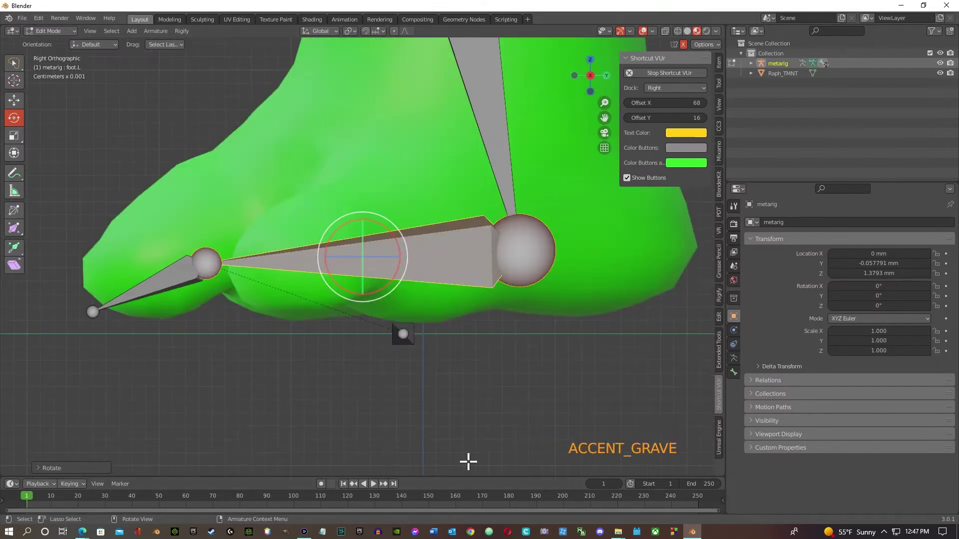
left_click(162, 285)
left_click_drag(133, 255, 134, 247)
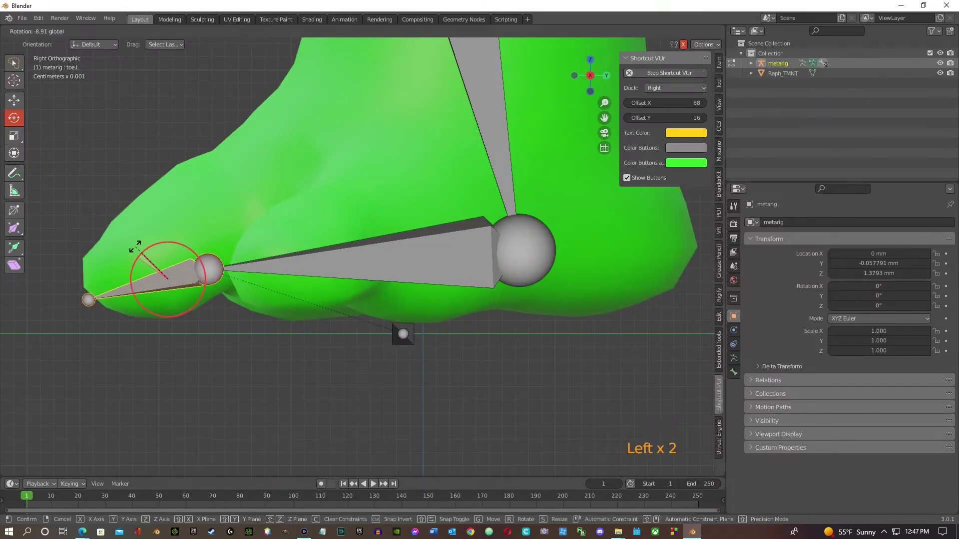
Raise the left foot joint, then delete the small heel bone
left_click(209, 271)
key("g")
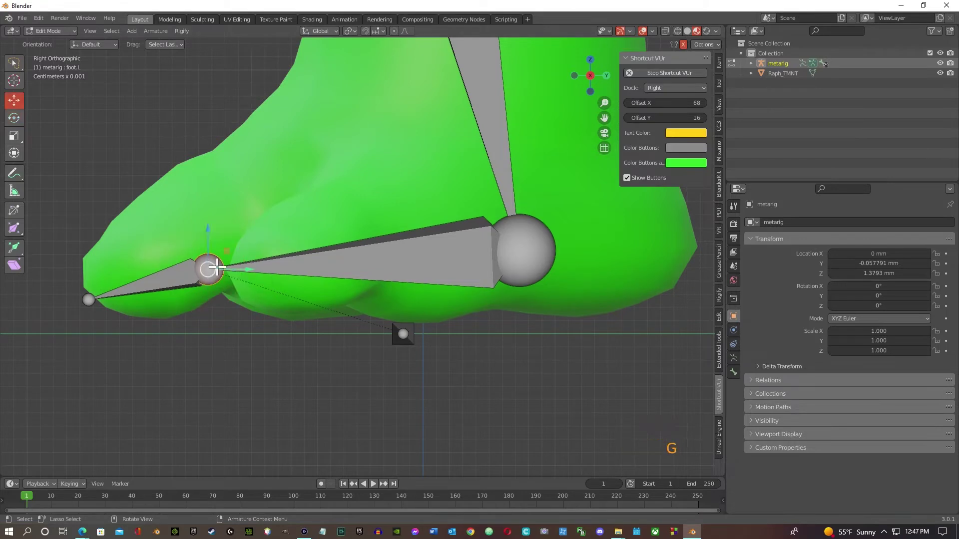
left_click_drag(207, 232, 207, 187)
left_click(138, 275)
left_click(361, 240)
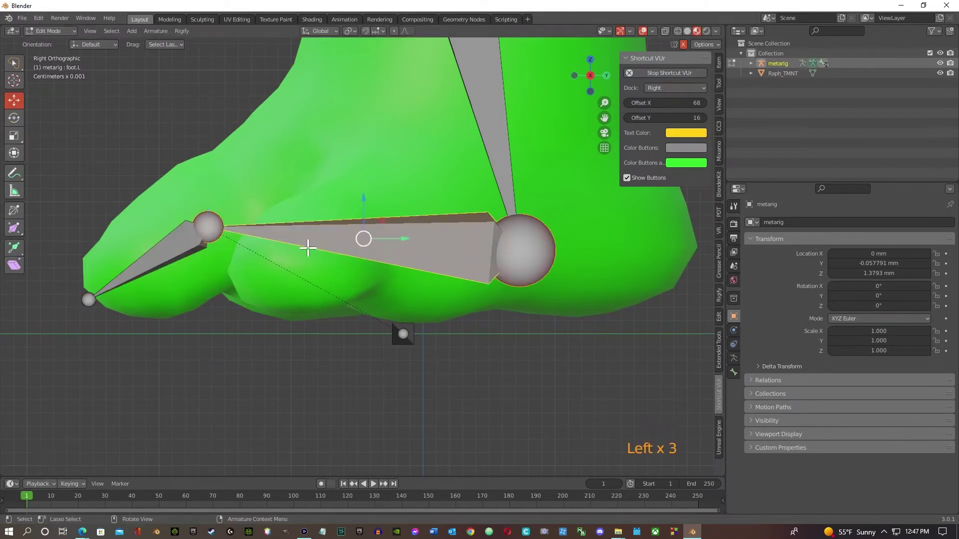
middle_click_drag(306, 244, 314, 332)
scroll(315, 246, "down", 2)
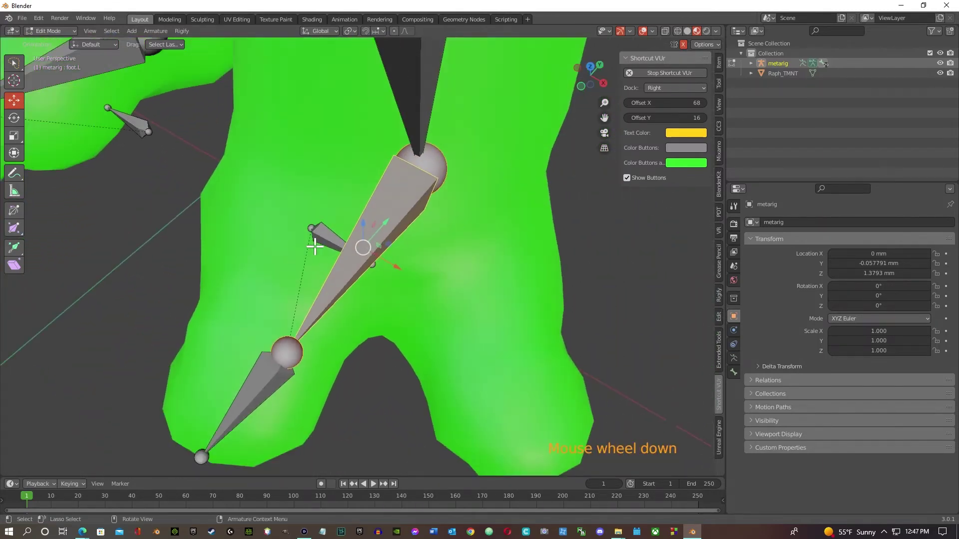
left_click(322, 233)
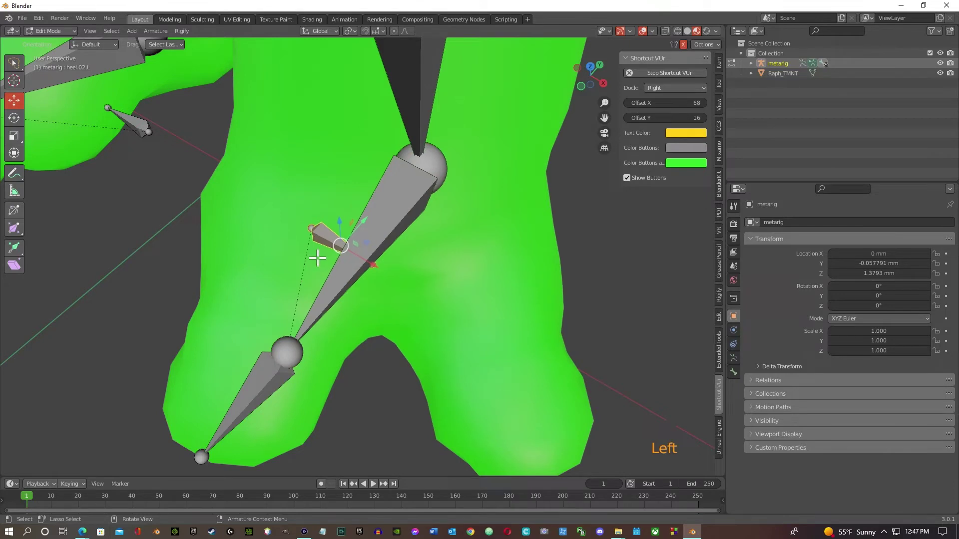
key("Delete")
left_click(318, 260)
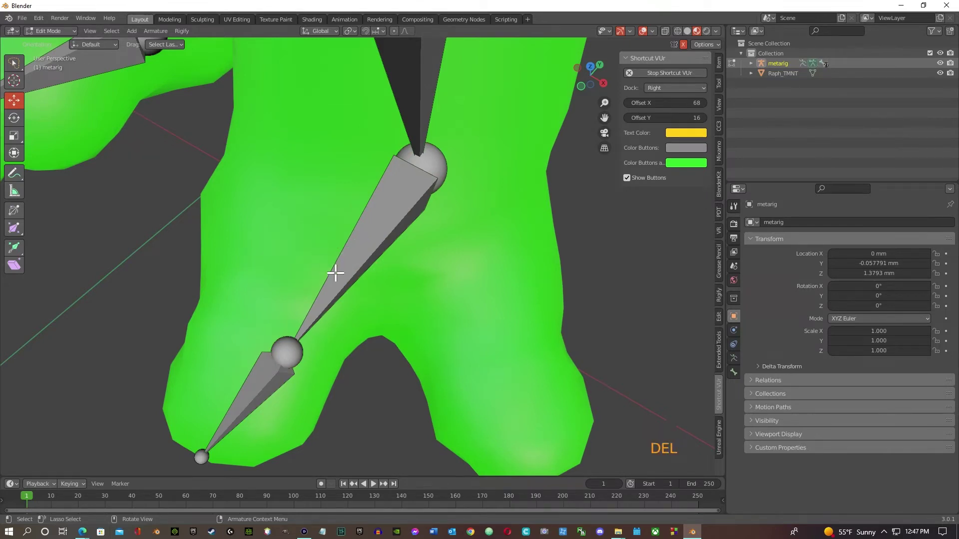
Move the foot joint up the leg, raise the shin joint, and extrude a bone from the ankle
left_click(287, 351)
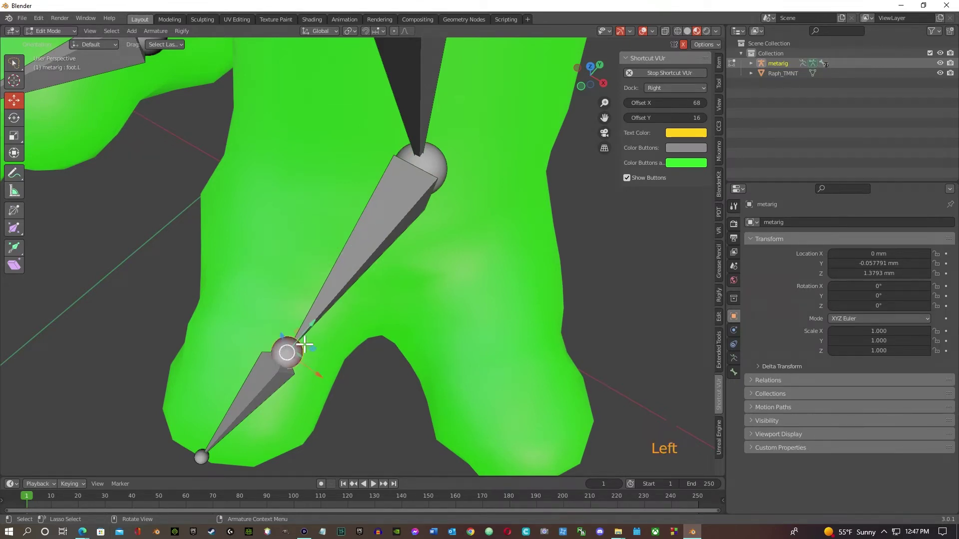
left_click_drag(307, 327, 392, 242)
left_click(423, 154)
middle_click_drag(555, 135, 507, 268)
left_click_drag(505, 255, 508, 226)
middle_click_drag(493, 269, 459, 263)
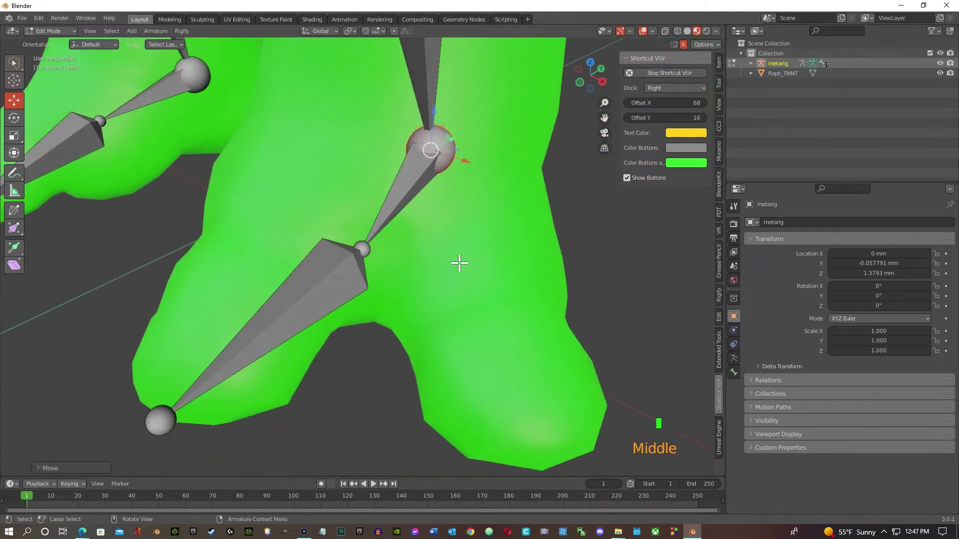
left_click(364, 248)
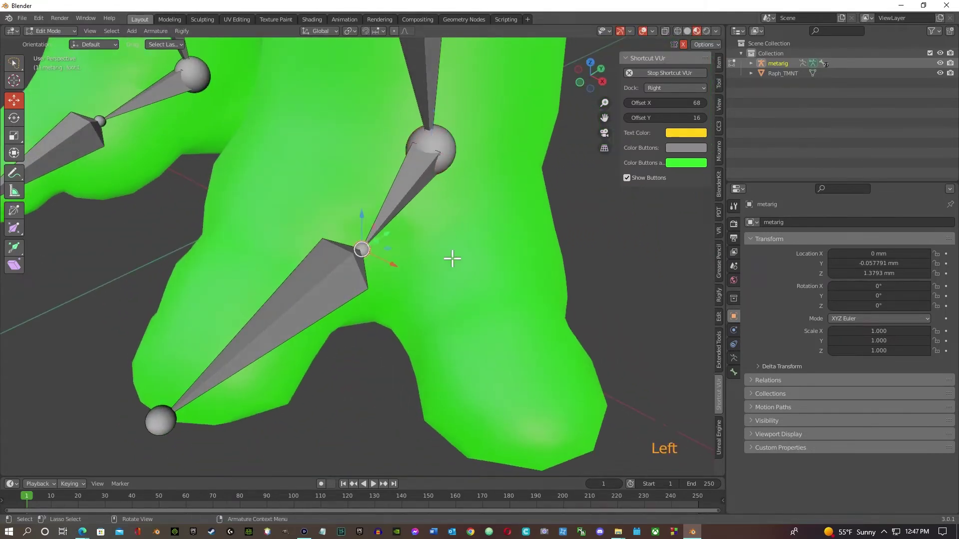
key("e")
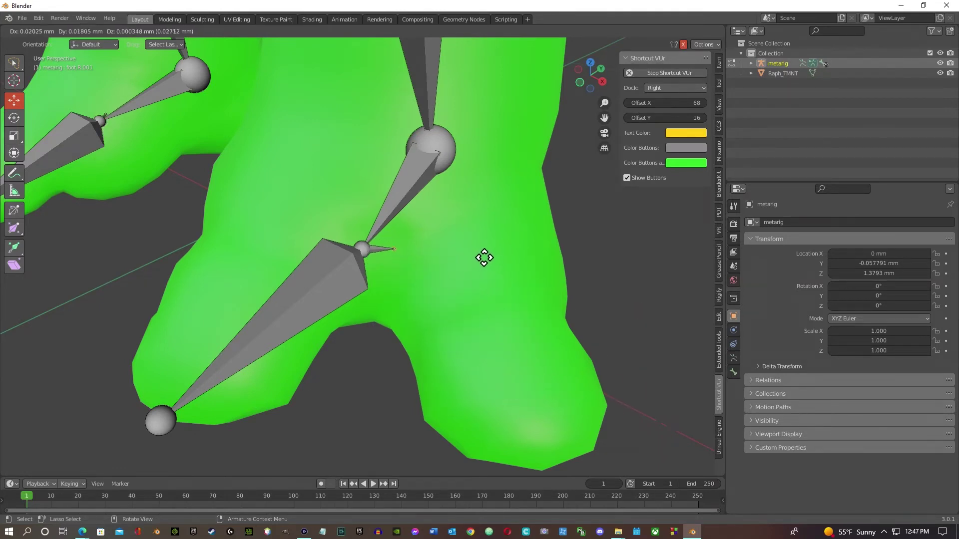
Extend a chain of three bones from the ankle out to the toes
left_click(484, 259)
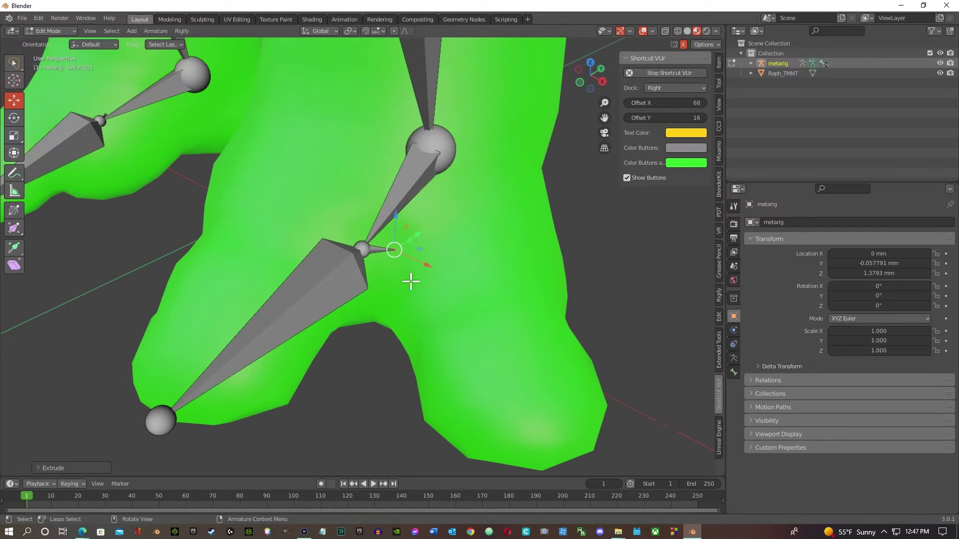
key("e")
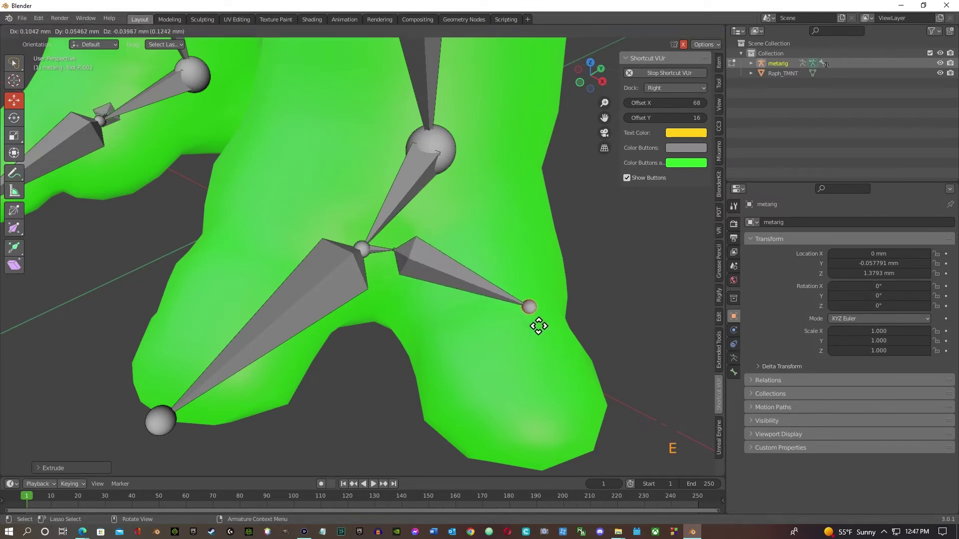
left_click(500, 294)
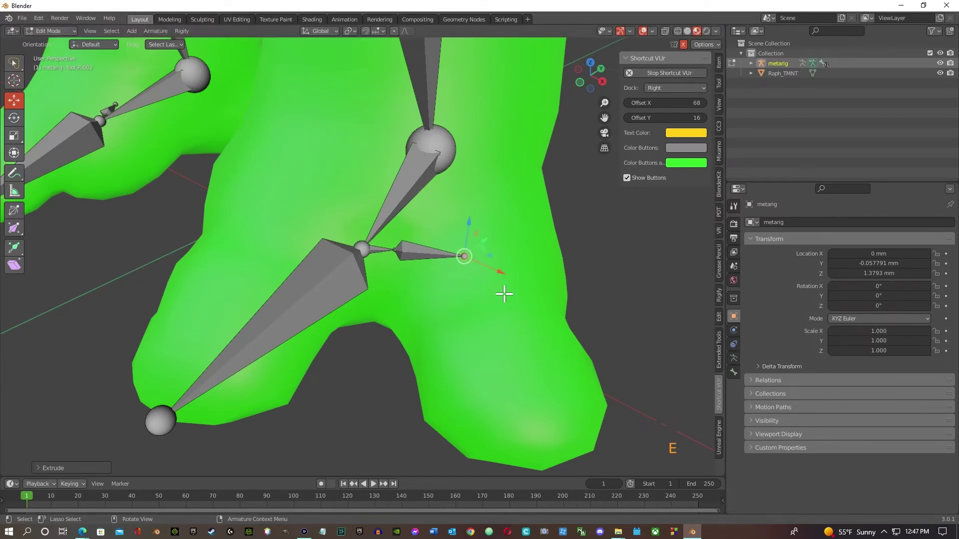
key("e")
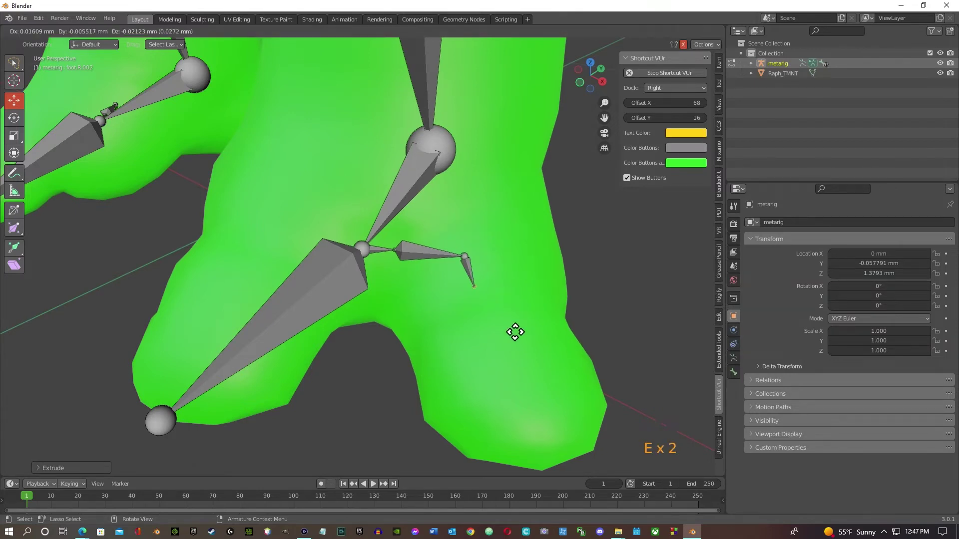
left_click(576, 457)
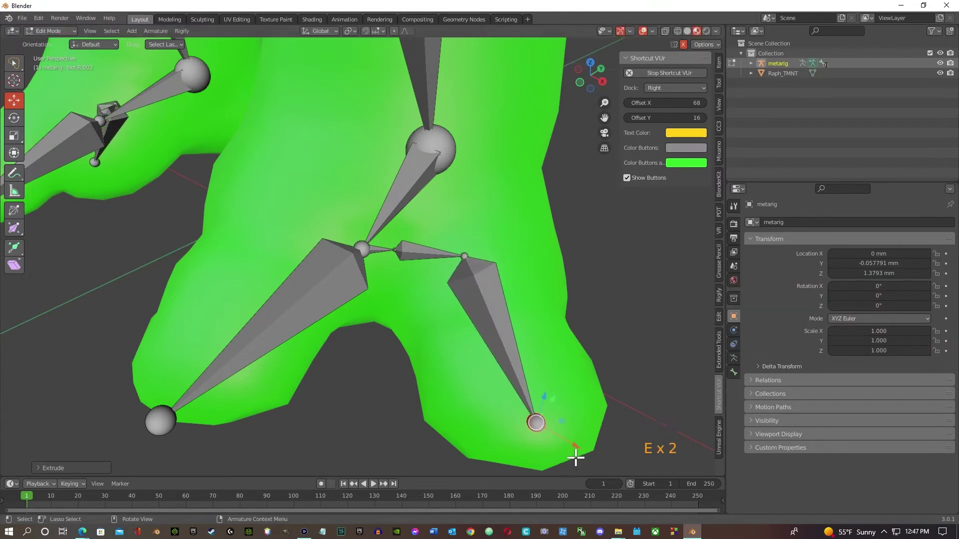
On the other leg, extrude a new bone from the shin joint down into the foot
middle_click_drag(293, 242, 445, 207)
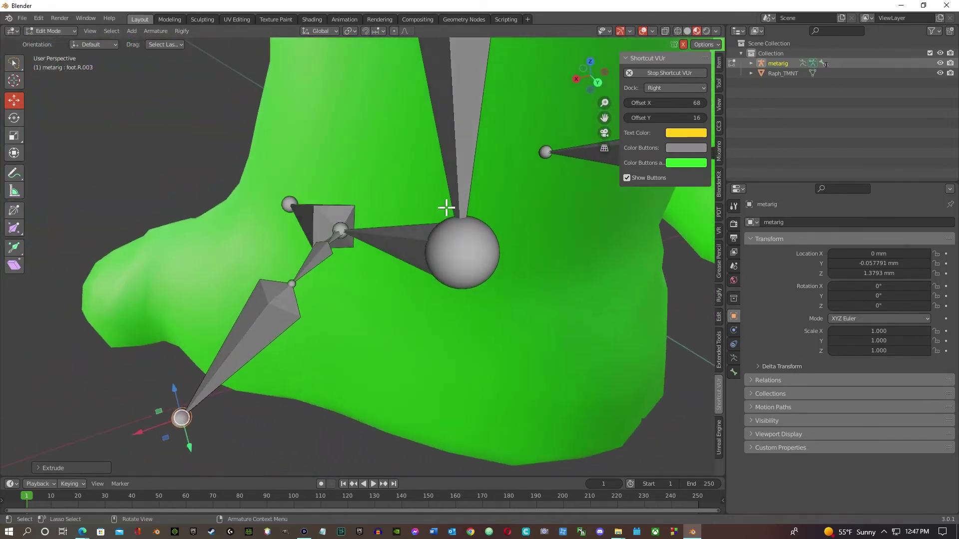
left_click(476, 251)
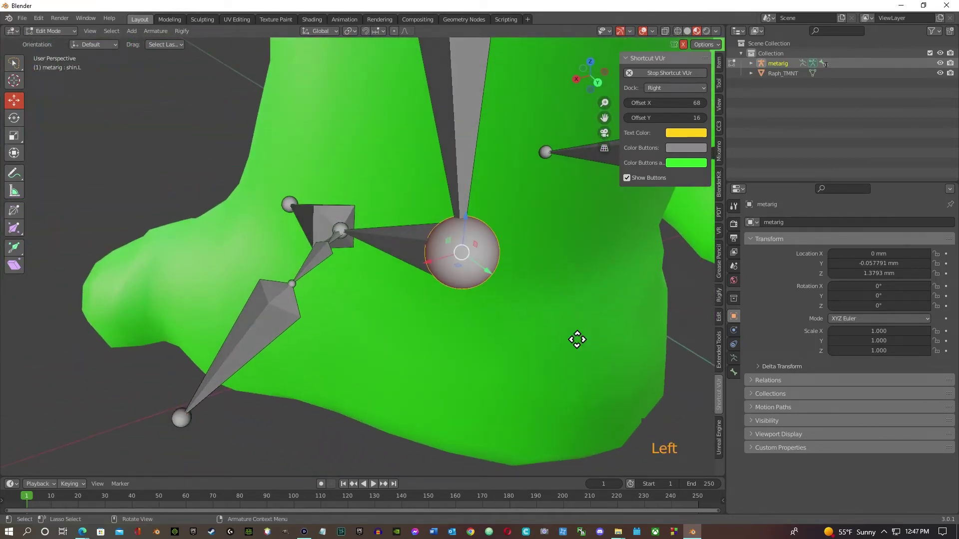
key("e")
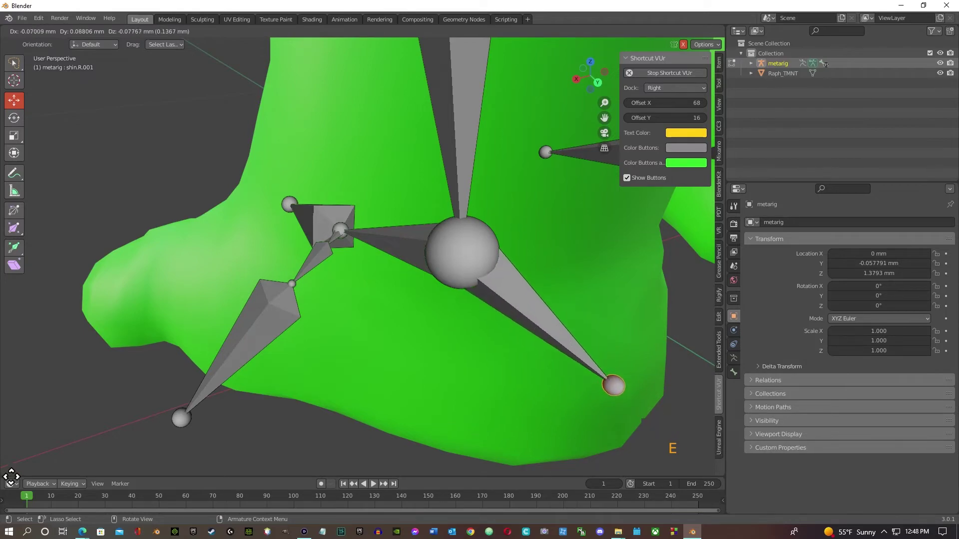
left_click(12, 44)
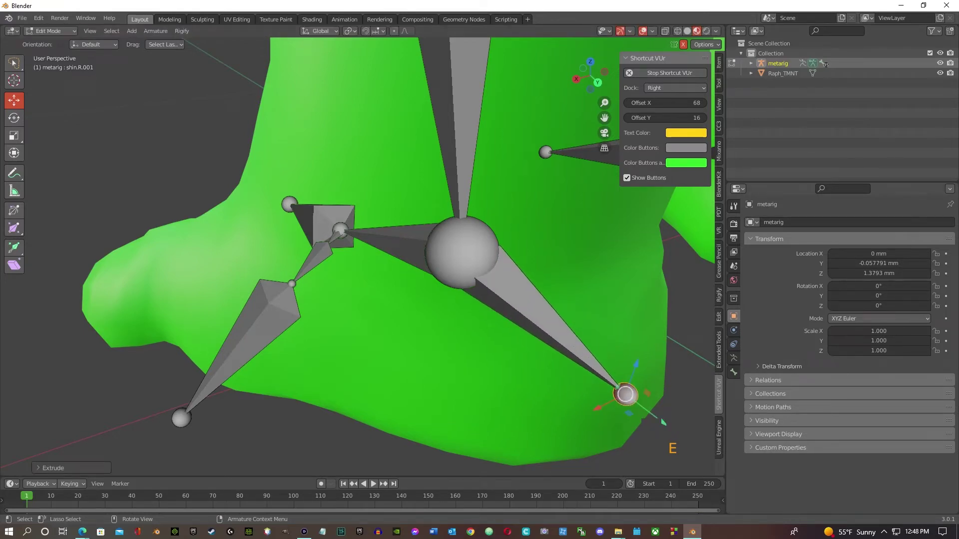
scroll(466, 282, "down", 4)
middle_click_drag(466, 283, 95, 270)
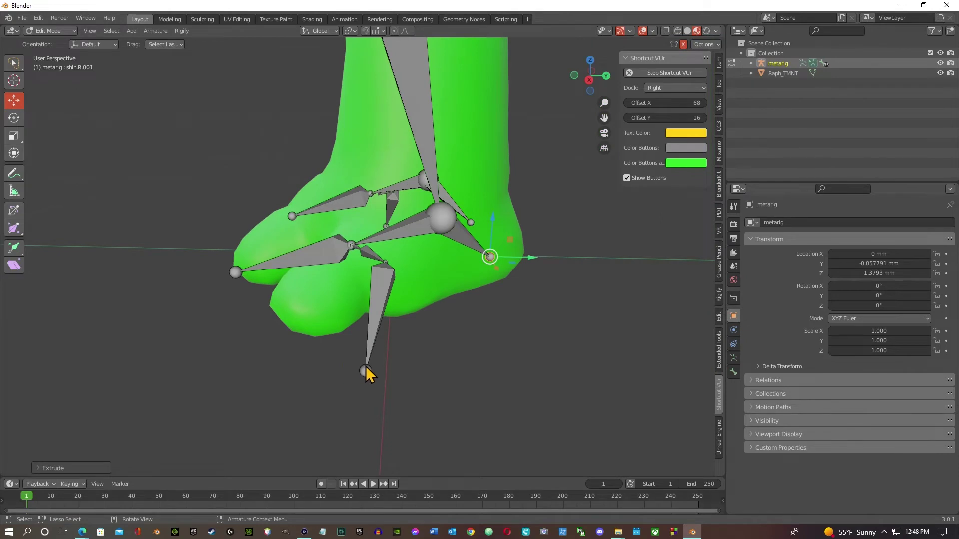
Raise the new left toe bone's tip into the foot mesh and fine-tune it along one axis
left_click(364, 371)
left_click_drag(363, 338, 343, 269)
middle_click_drag(318, 331, 498, 307)
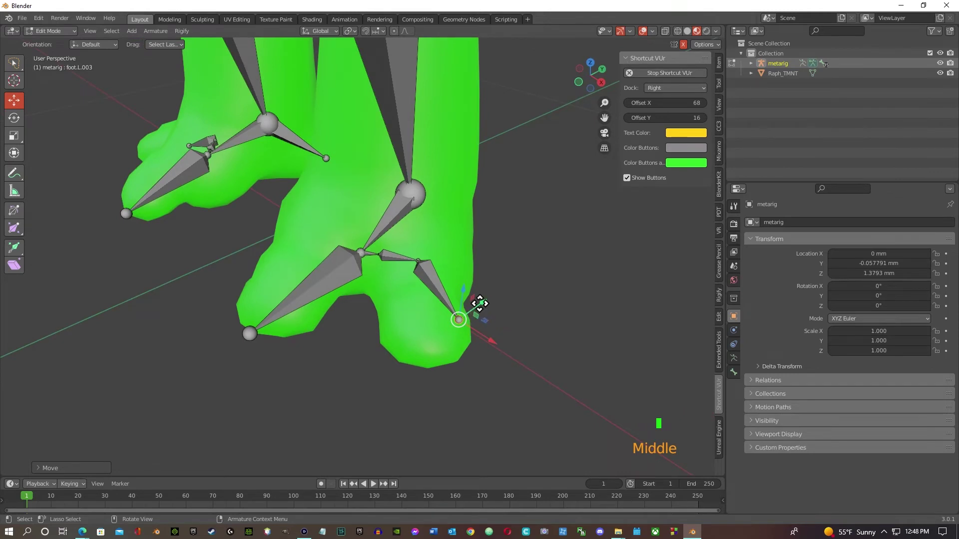
left_click_drag(479, 303, 442, 322)
middle_click_drag(442, 322, 299, 160)
scroll(373, 309, "down", 3)
scroll(295, 154, "down", 4)
scroll(359, 140, "down", 2)
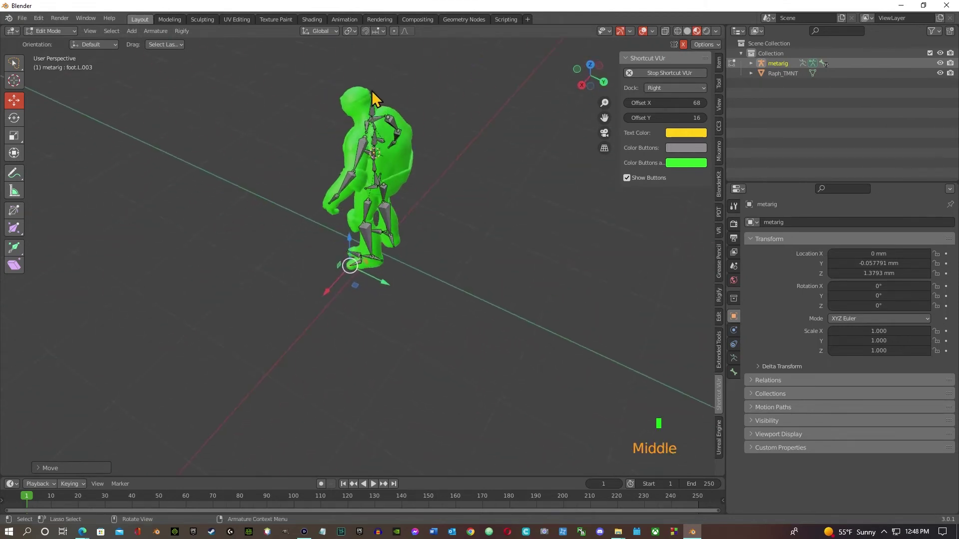
Select the tip of the head bone spine.006 and frame it in view
left_click(395, 103)
left_click(382, 103)
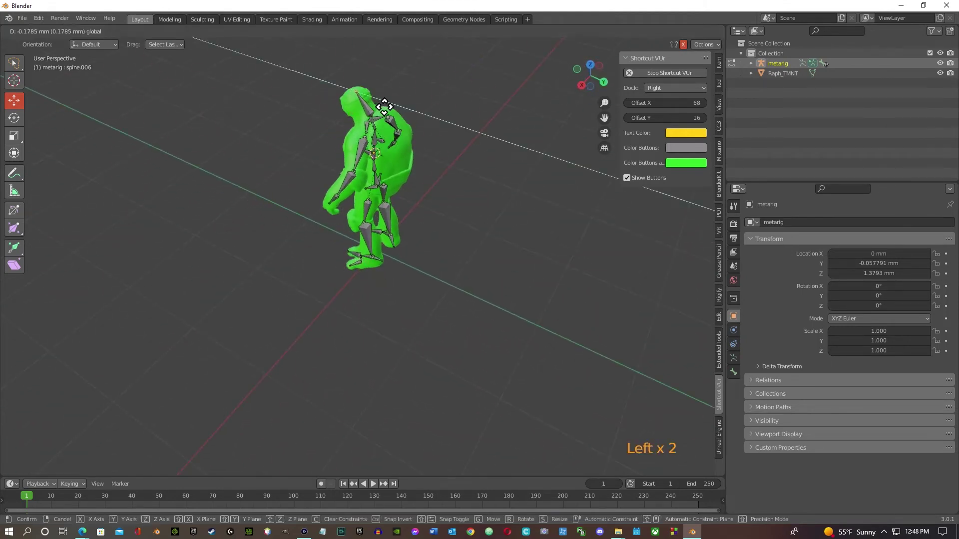
key("grave")
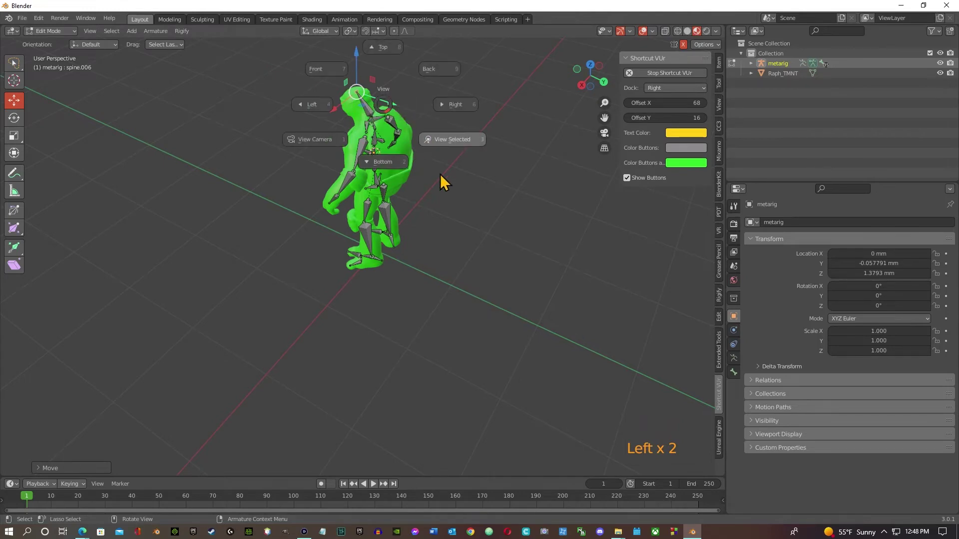
left_click(464, 141)
scroll(424, 145, "down", 9)
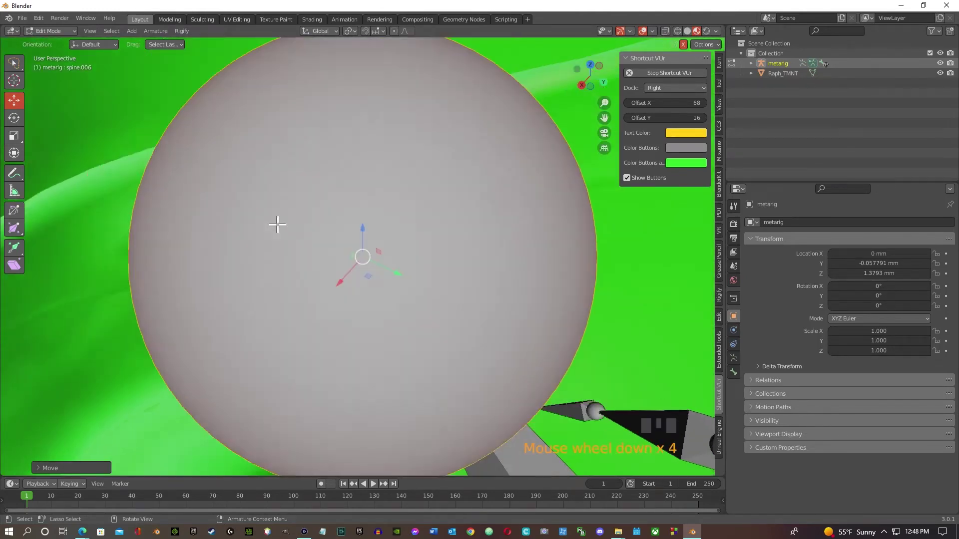
scroll(310, 226, "down", 8)
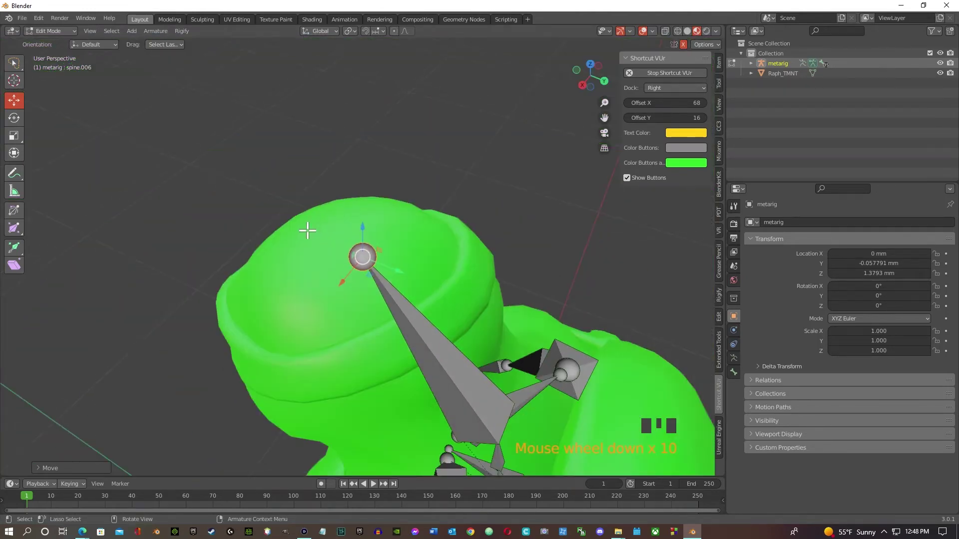
scroll(310, 232, "up", 3)
middle_click_drag(315, 235, 388, 217)
scroll(435, 251, "down", 4)
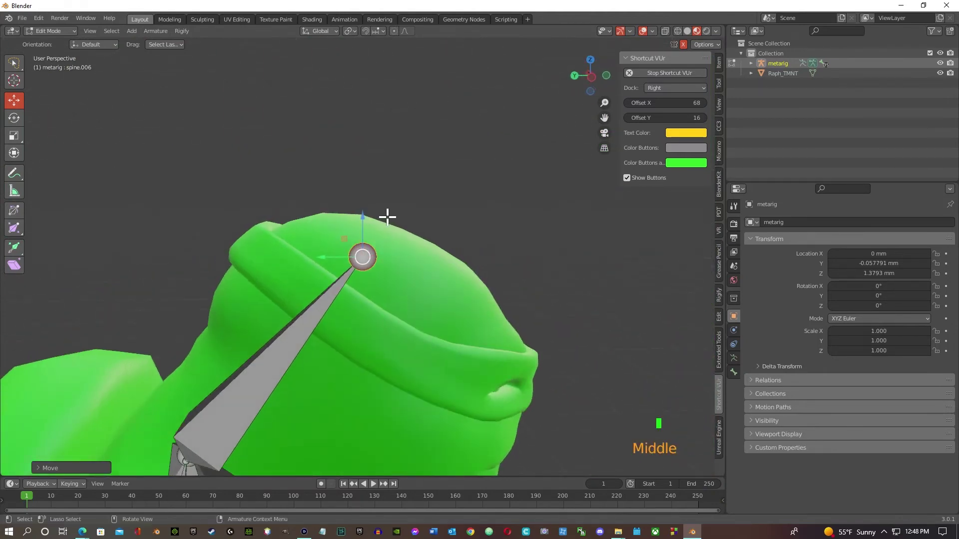
Lower the head bone's tip into the turtle's head and check it from several angles, ending in top view
left_click_drag(359, 218, 383, 295)
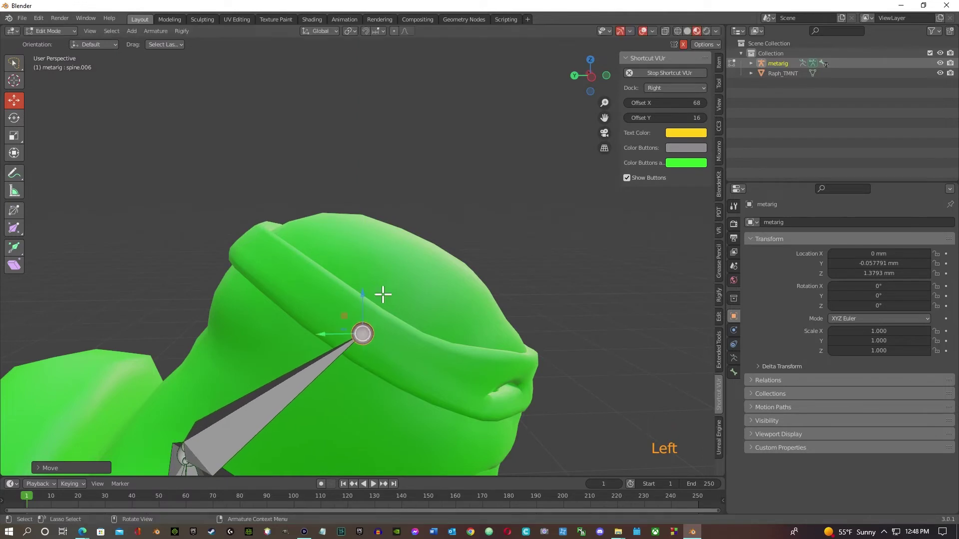
middle_click_drag(524, 291, 403, 303)
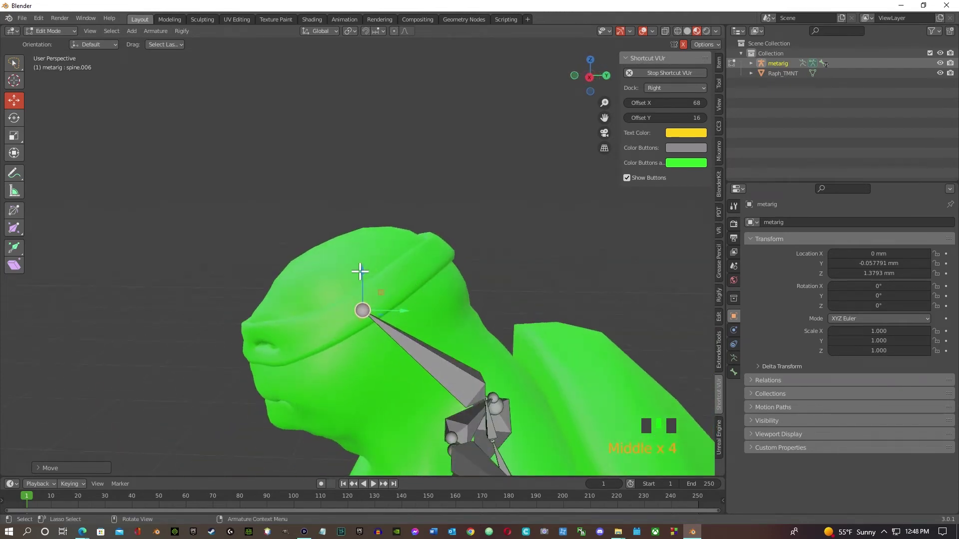
middle_click_drag(280, 298, 400, 241)
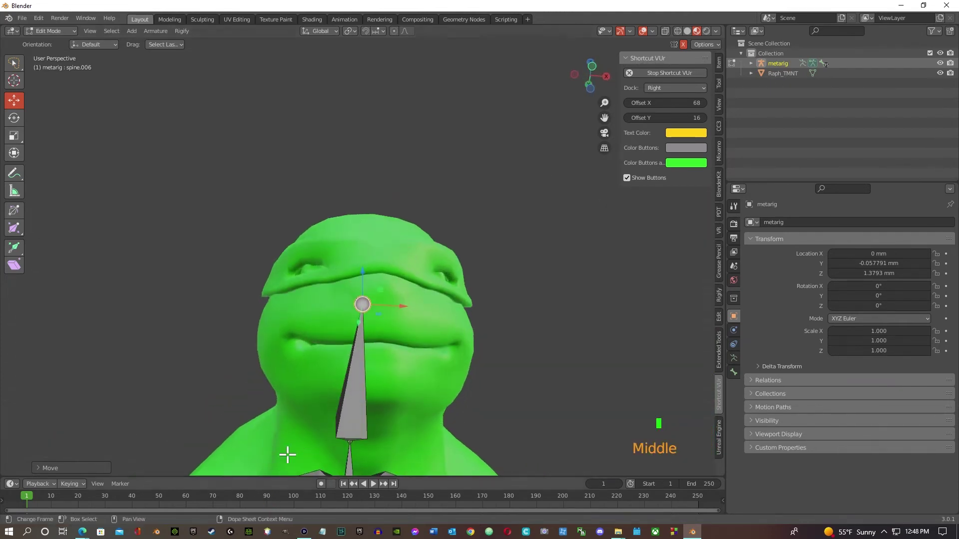
middle_click_drag(369, 364, 403, 409)
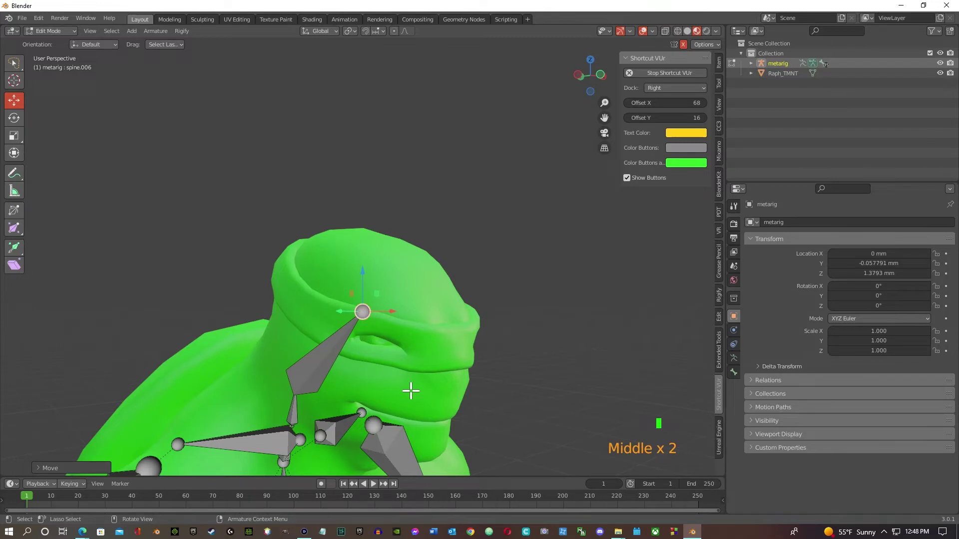
scroll(391, 338, "down", 1)
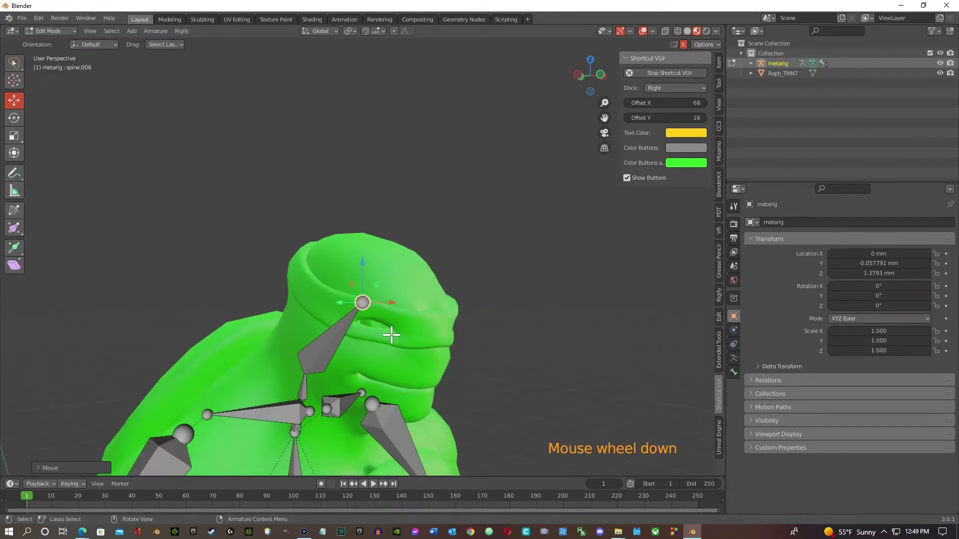
middle_click_drag(395, 331, 346, 383)
key("KP_7")
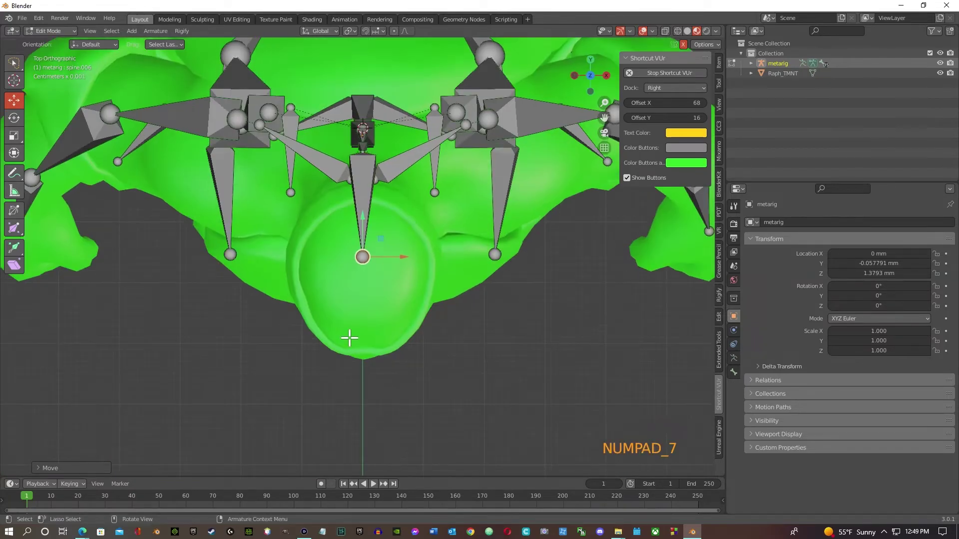
Extrude spine.007 from the head tip and position its tip at the turtle's mouth in side view
key("e")
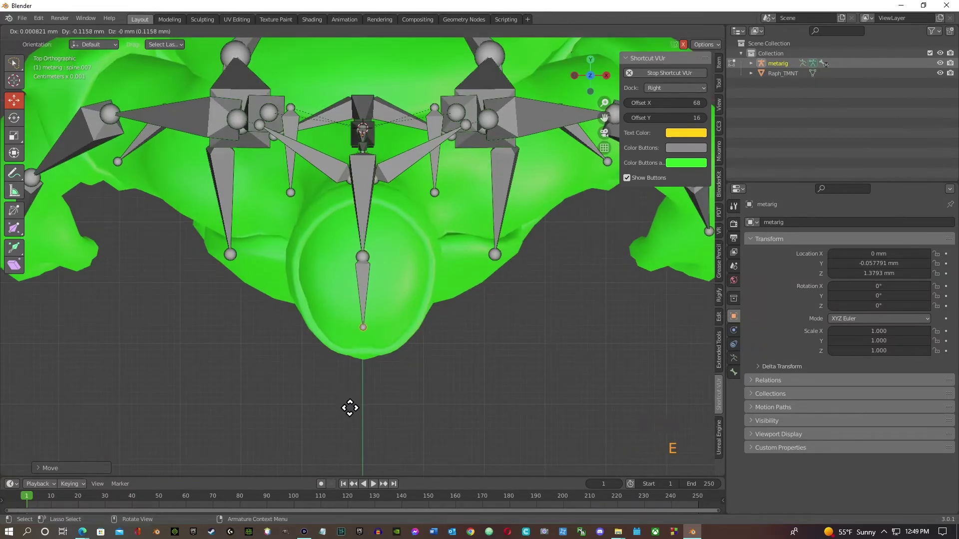
left_click(349, 414)
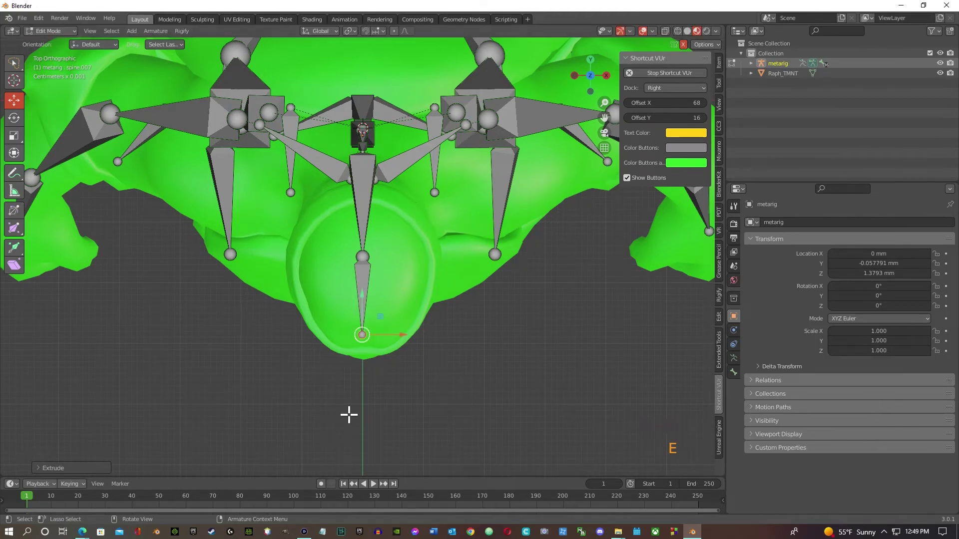
key("KP_3")
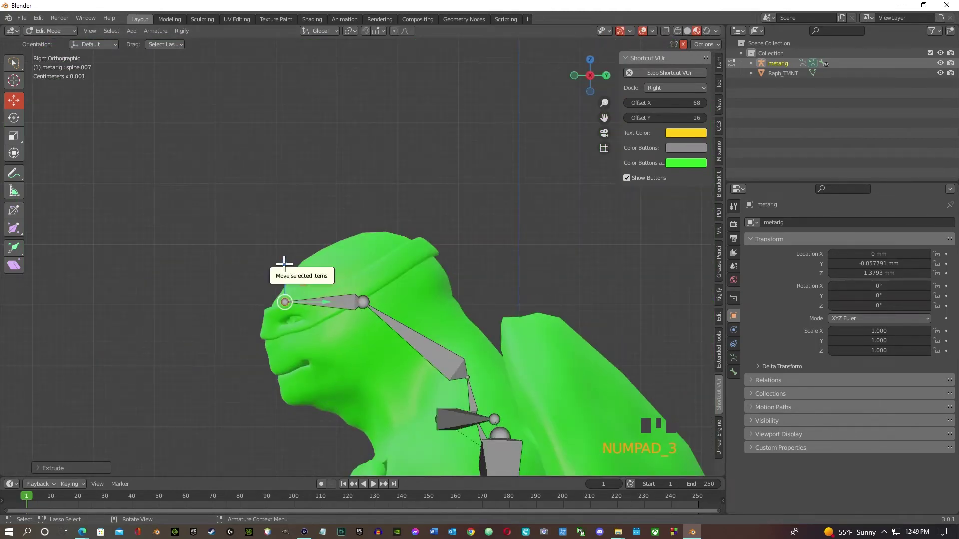
left_click_drag(286, 265, 305, 338)
left_click_drag(330, 378, 367, 378)
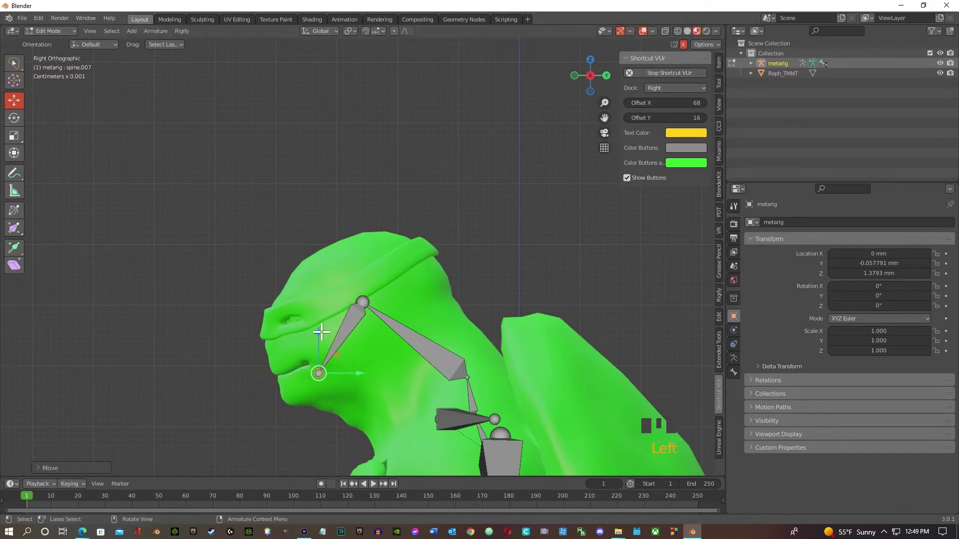
left_click_drag(321, 331, 317, 319)
middle_click_drag(317, 318, 377, 363)
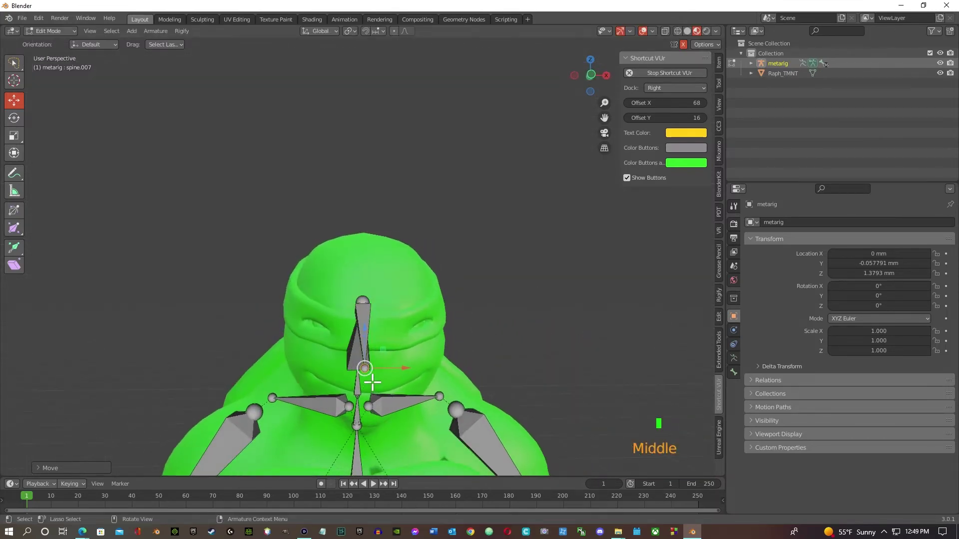
Extrude the first seven mouth bones, spine.008 through spine.014, around the mouth
key("e")
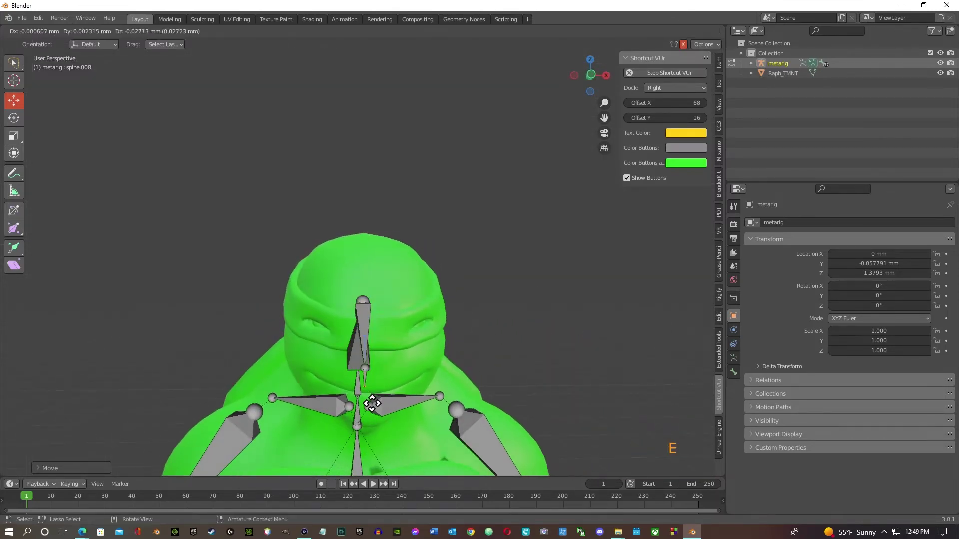
left_click(373, 412)
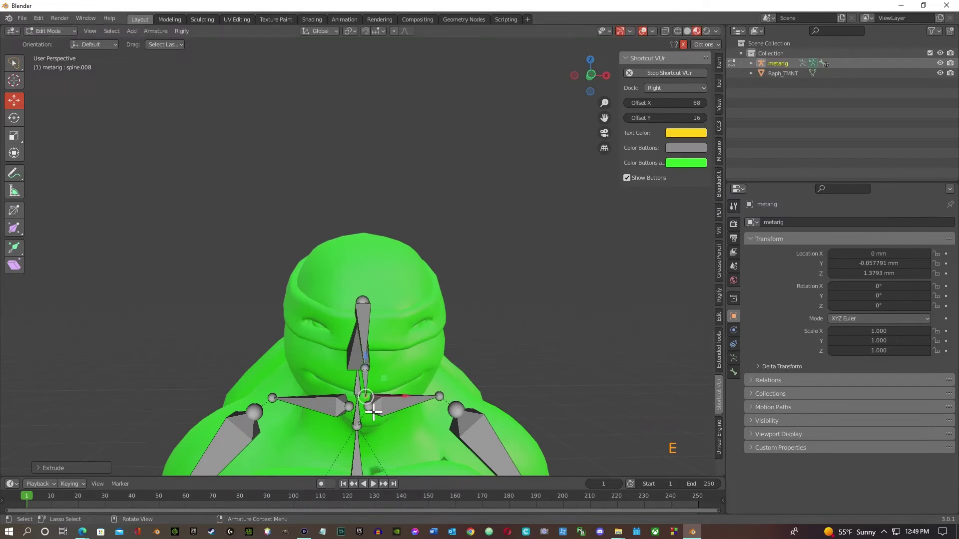
key("e")
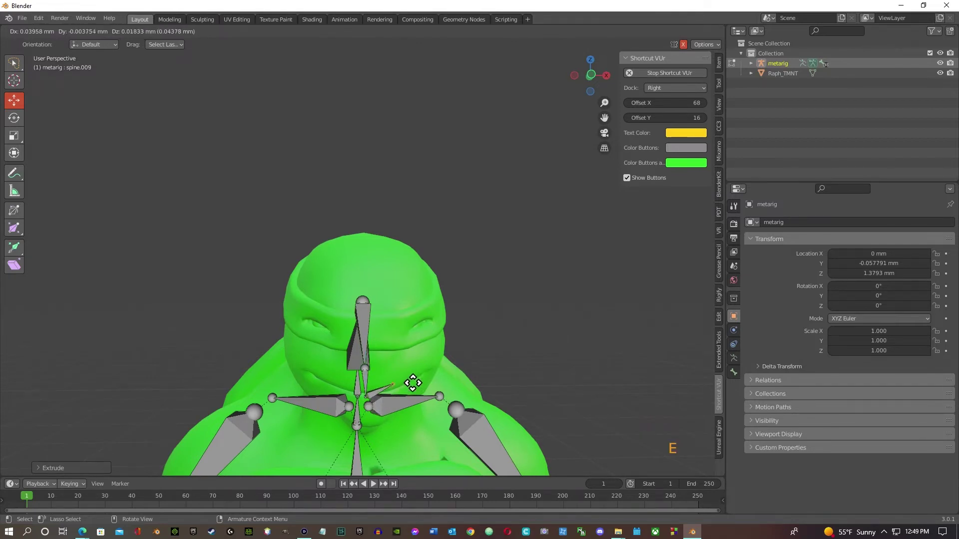
left_click(412, 383)
key("e")
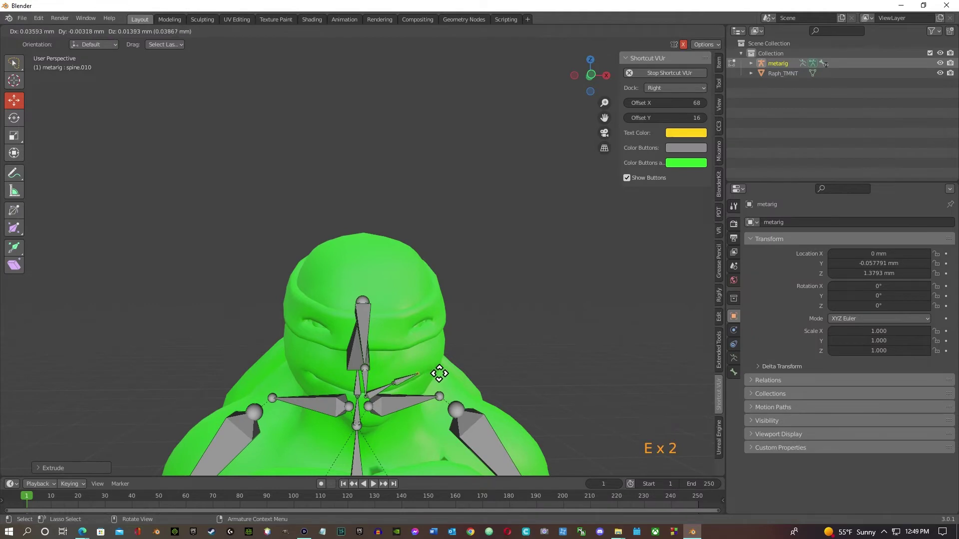
left_click(439, 371)
key("e")
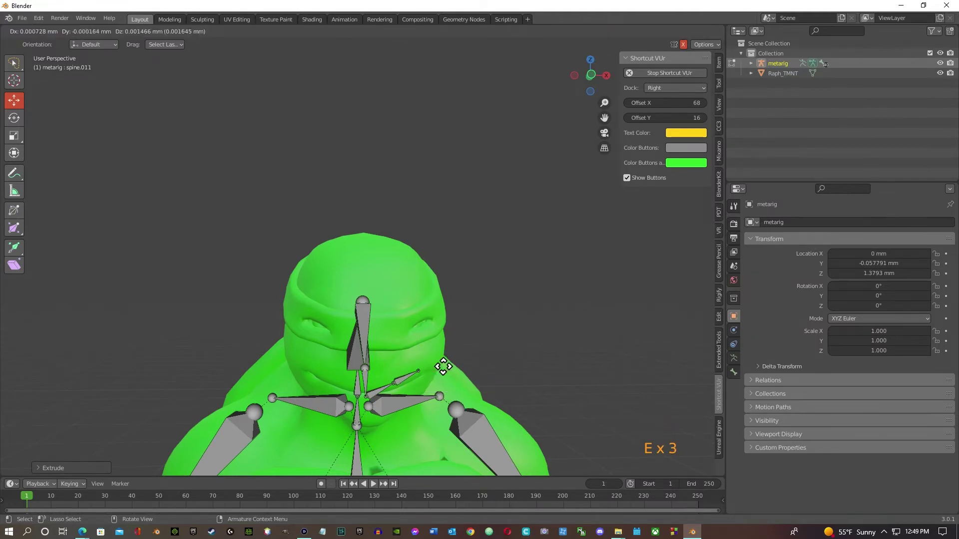
left_click(457, 363)
key("e")
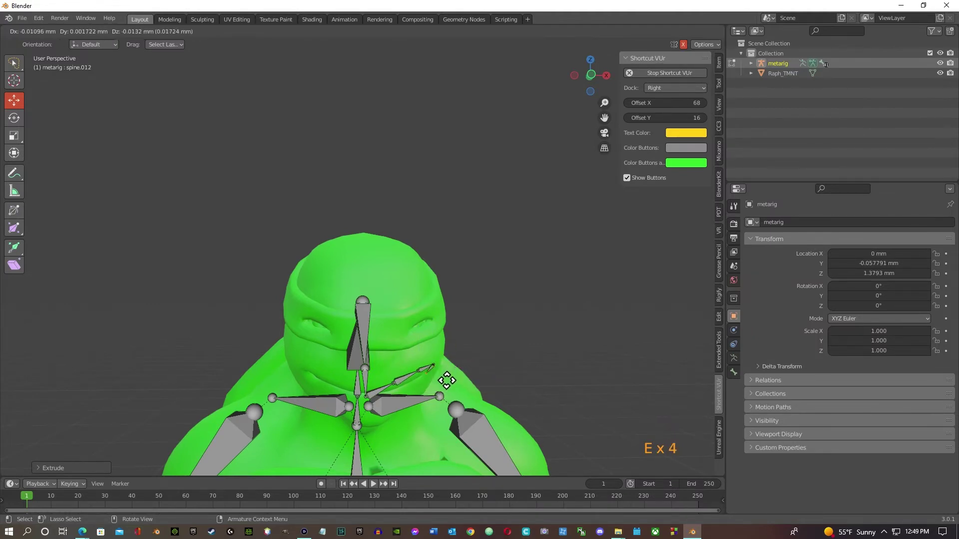
left_click(445, 390)
key("e")
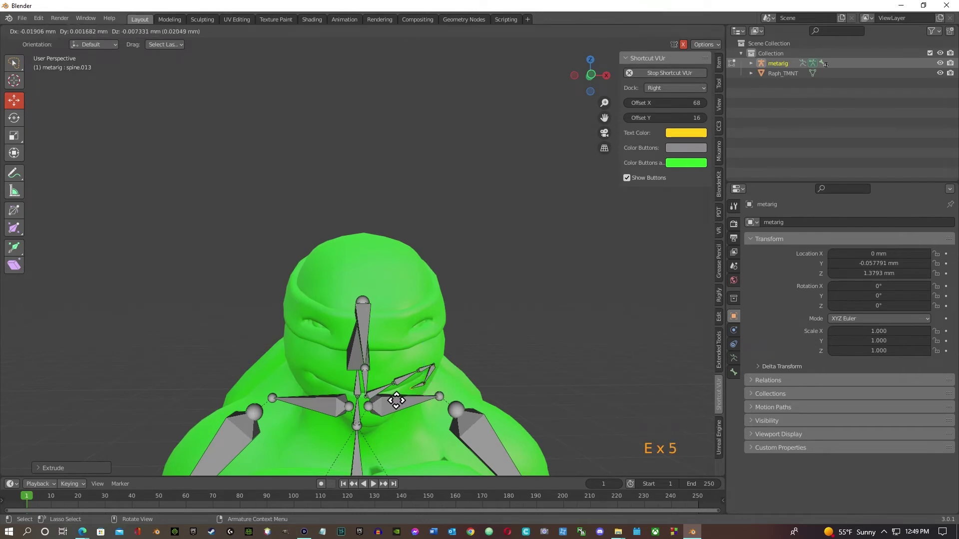
left_click(382, 409)
key("e")
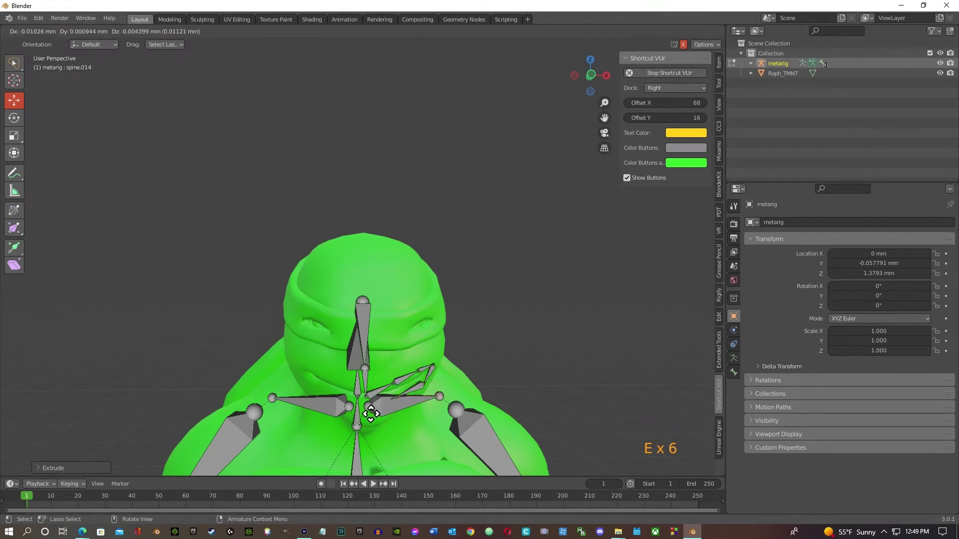
left_click(352, 421)
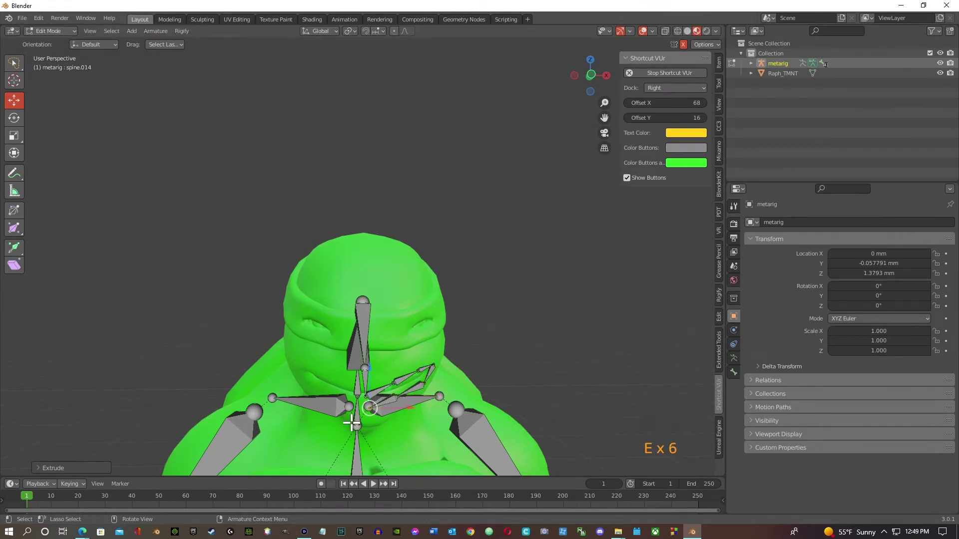
Continue the chain with spine.015 through spine.021 across the mouth and chin
key("e")
left_click(322, 412)
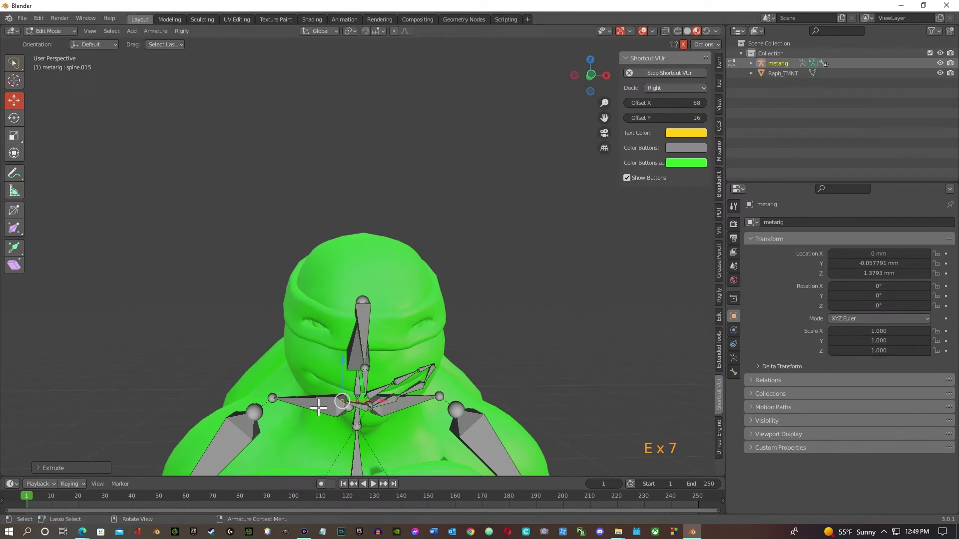
key("e")
left_click(298, 394)
key("e")
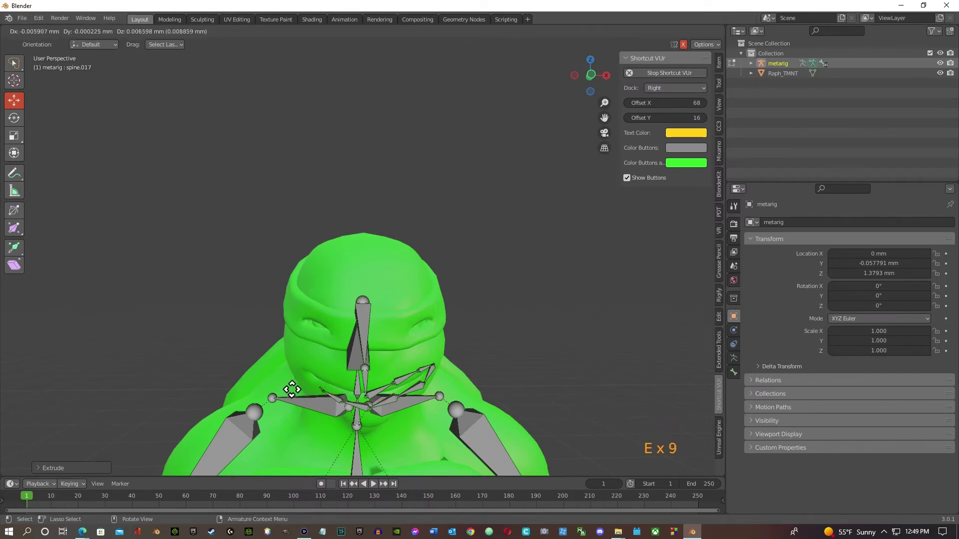
left_click(278, 385)
key("e")
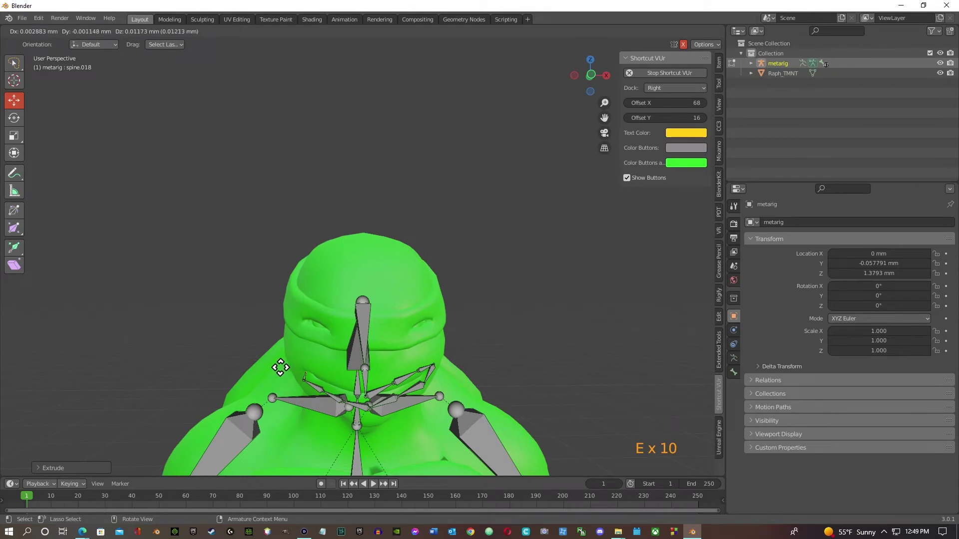
left_click(278, 360)
key("e")
left_click(302, 369)
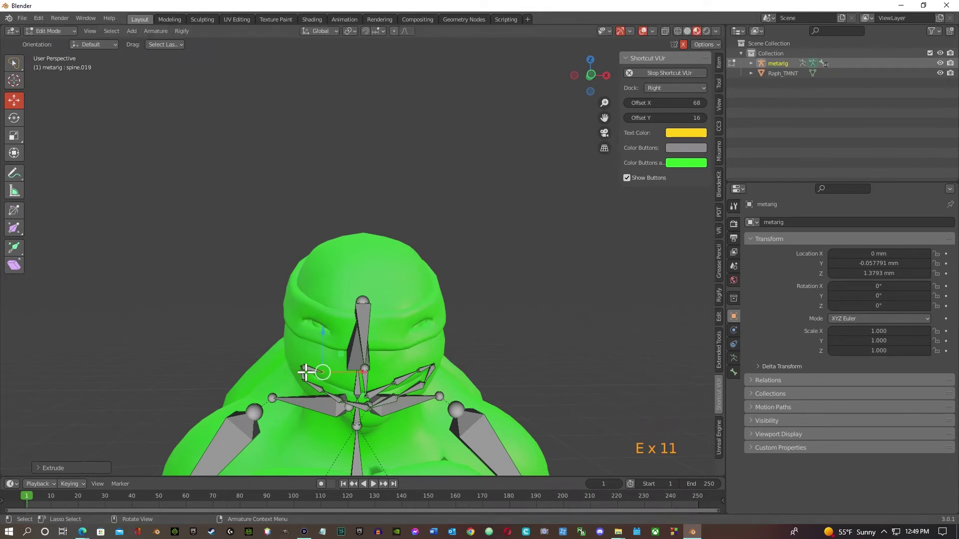
key("e")
left_click(328, 383)
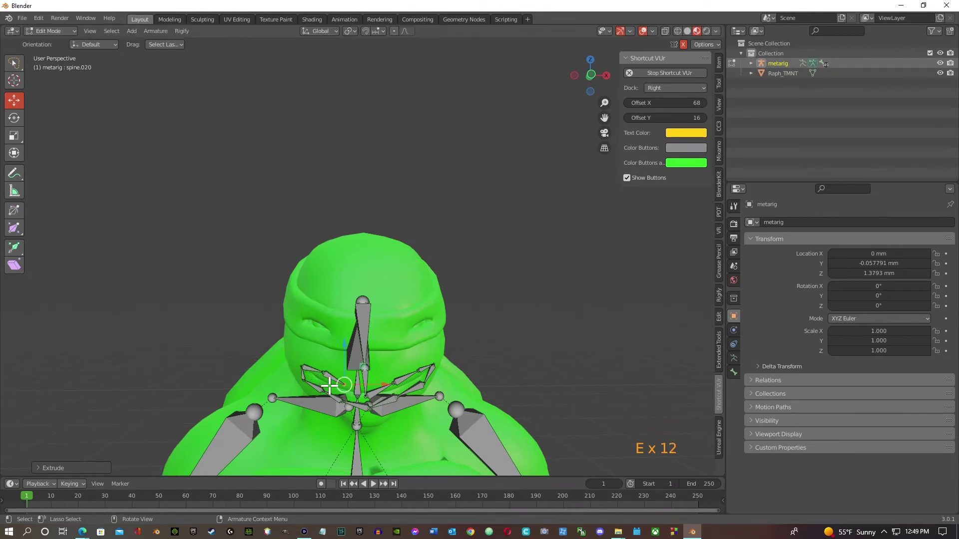
key("e")
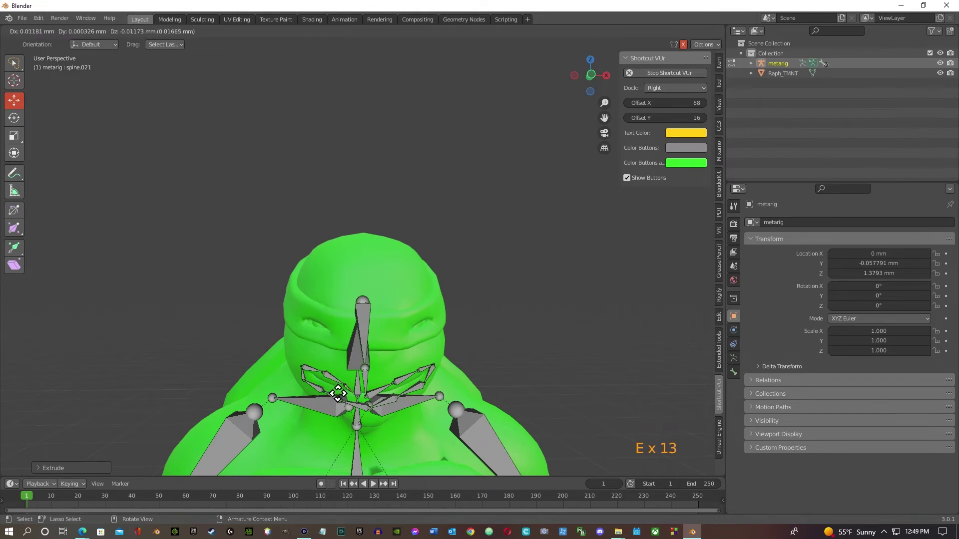
left_click(342, 396)
Select the mouth bone cluster and move it forward to the front of the face
middle_click_drag(405, 359, 534, 380)
scroll(406, 353, "up", 2)
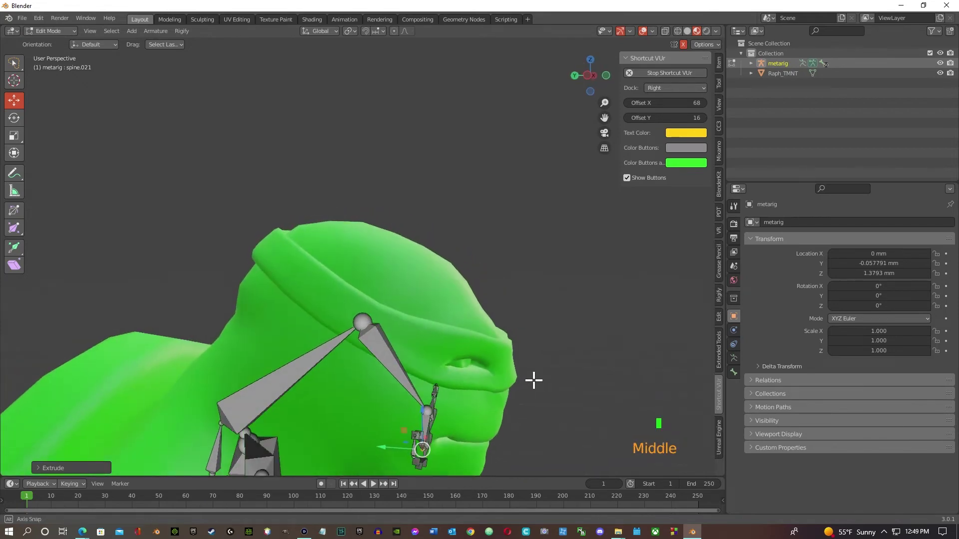
scroll(471, 422, "down", 3)
middle_click_drag(471, 421, 469, 395)
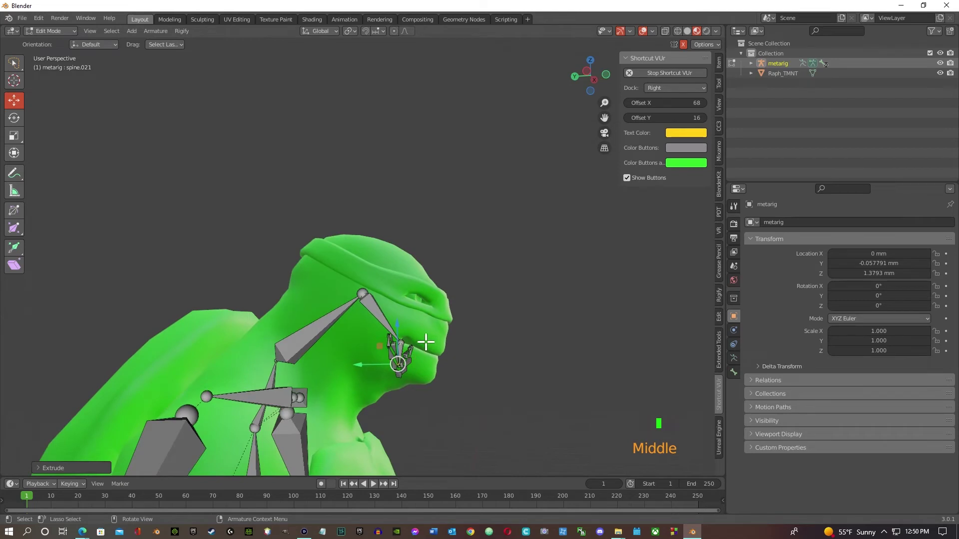
left_click(424, 367)
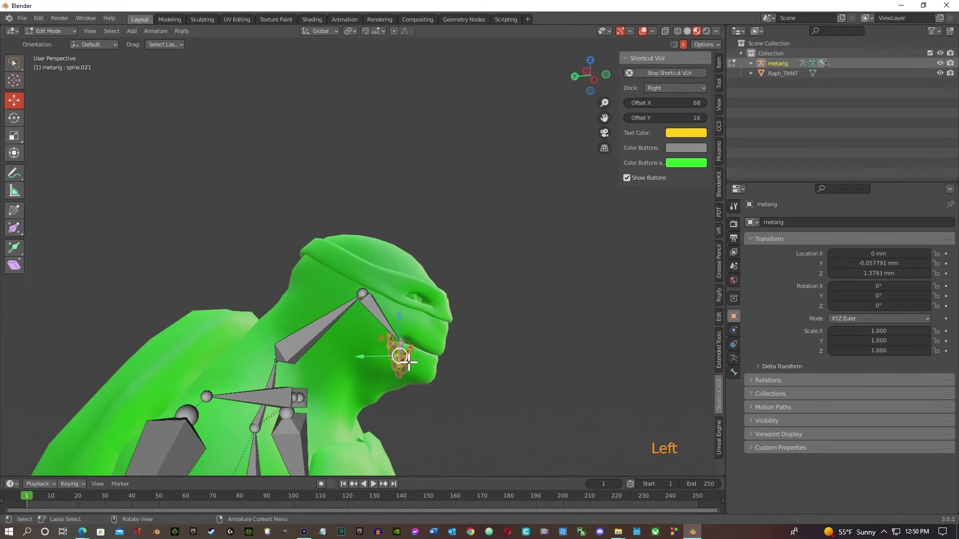
left_click_drag(357, 361, 394, 354)
left_click(429, 317)
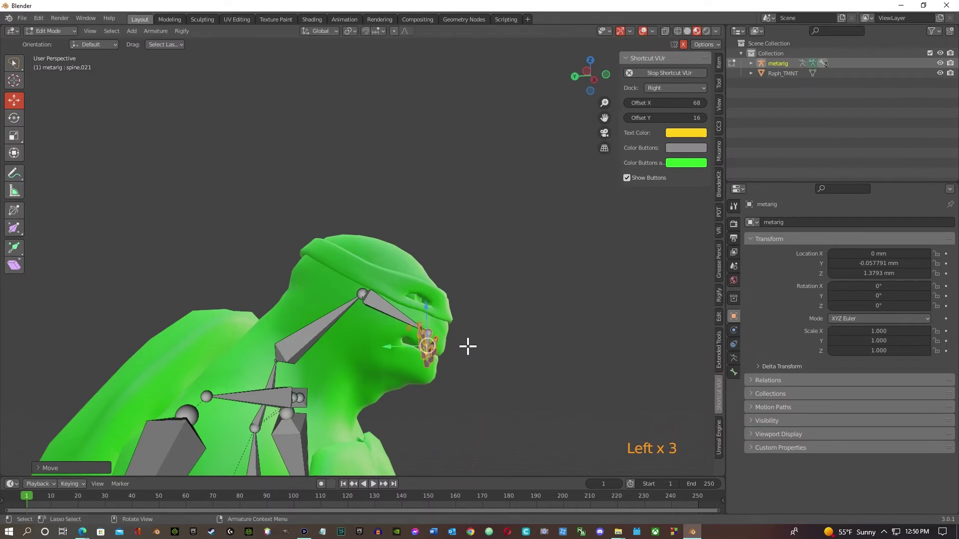
middle_click_drag(466, 345, 306, 366)
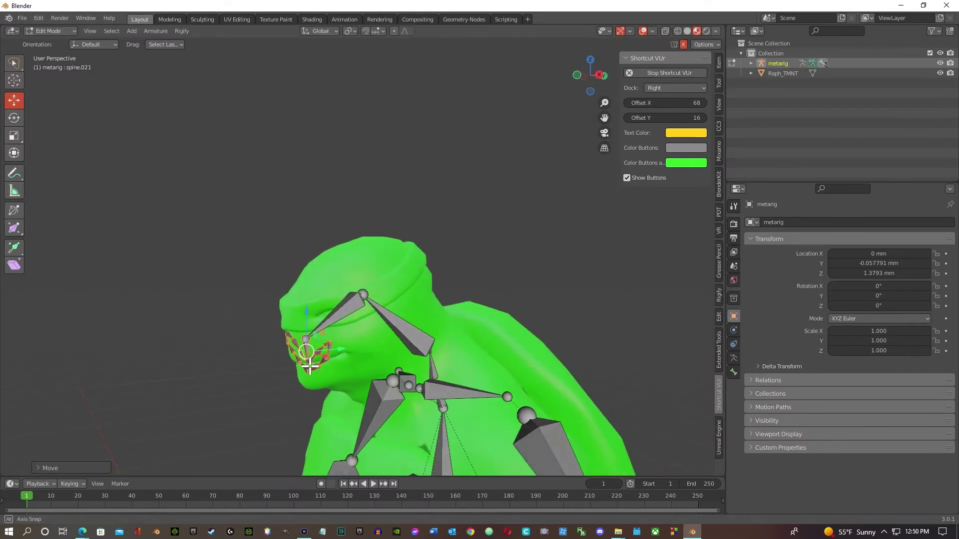
Try rotating the mouth bones, undo the change, and deselect them
key("r")
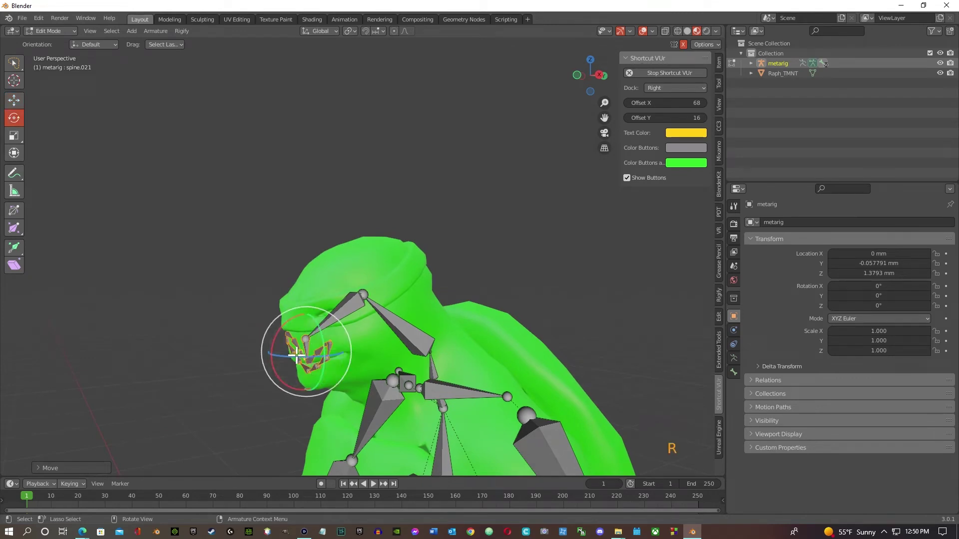
left_click(296, 358)
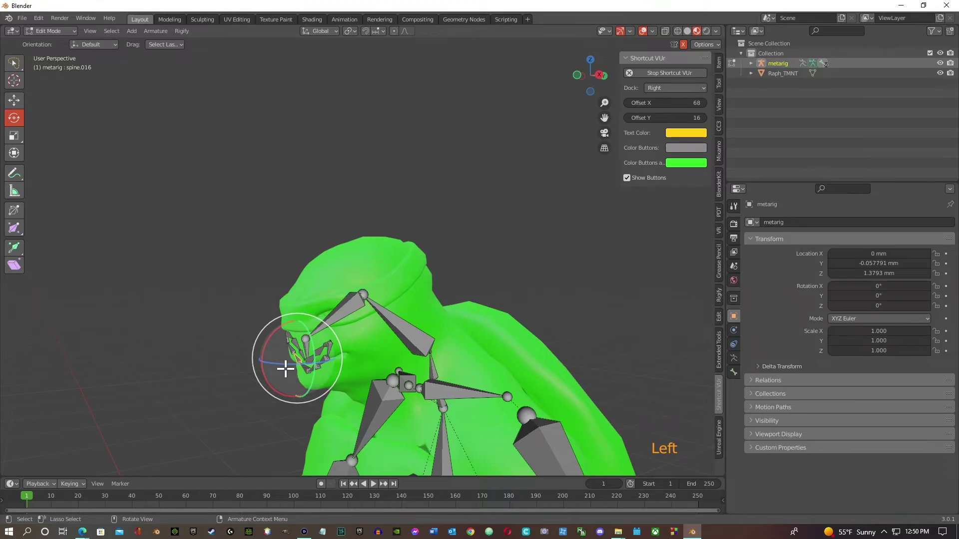
key("ctrl+z")
middle_click_drag(316, 368, 441, 374)
scroll(398, 361, "down", 1)
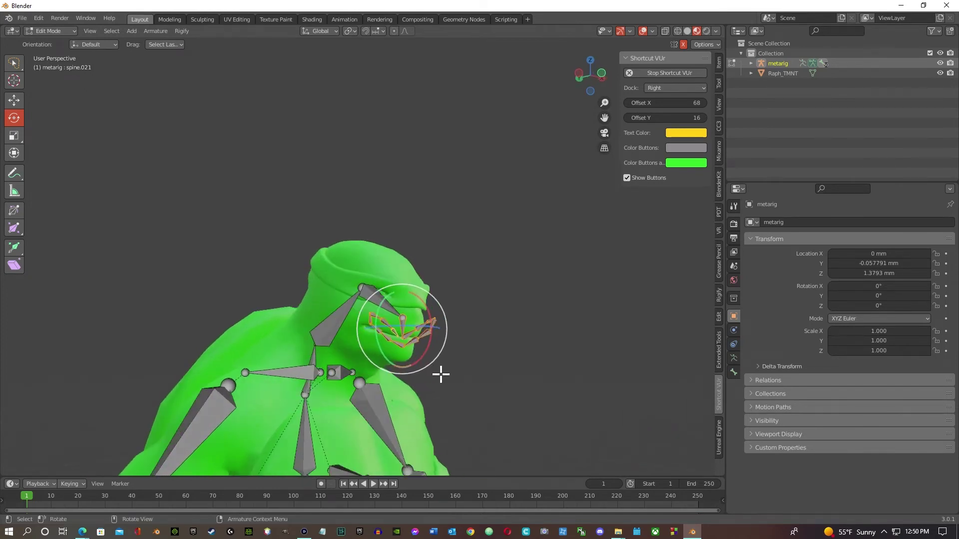
left_click(361, 226)
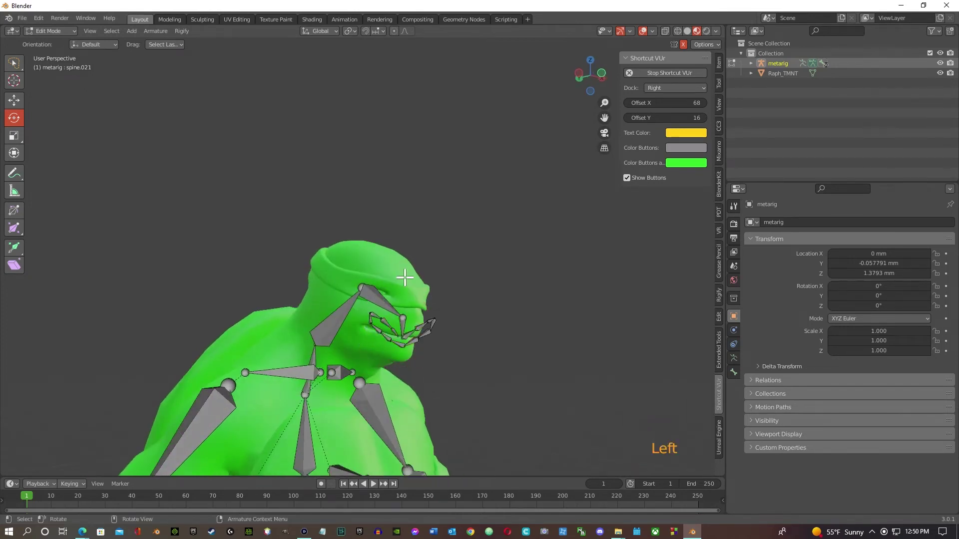
middle_click_drag(402, 275, 366, 306)
scroll(367, 329, "down", 6)
mouse_move(403, 342)
middle_mouse_down()
mouse_move(454, 328)
mouse_move(388, 333)
middle_mouse_up()
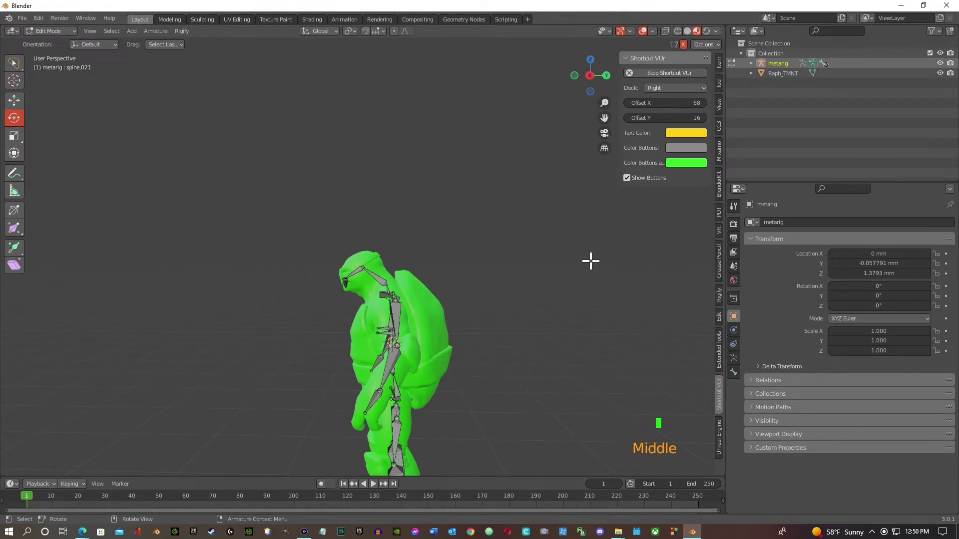
left_click(47, 31)
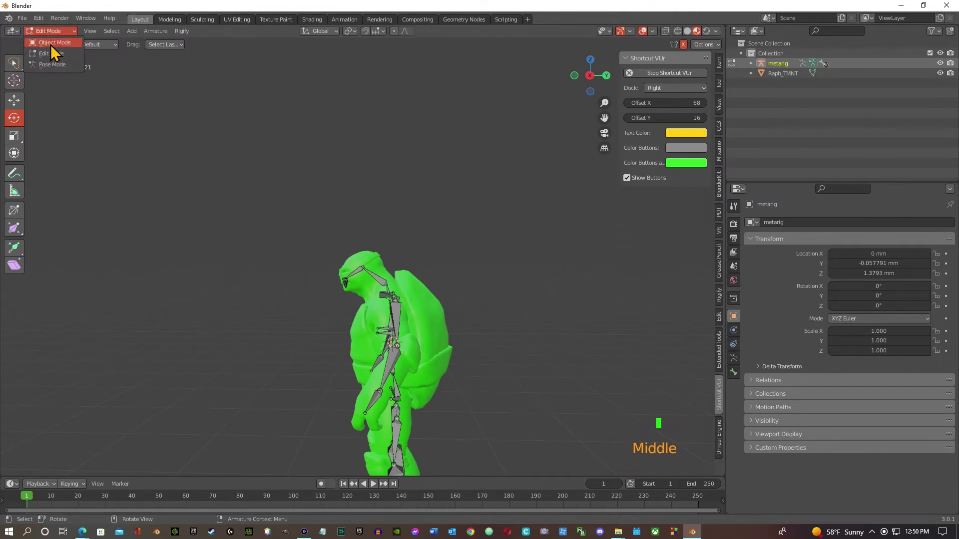
Return to Object Mode and select Raph_TMNT together with the metarig in the Outliner
left_click(50, 44)
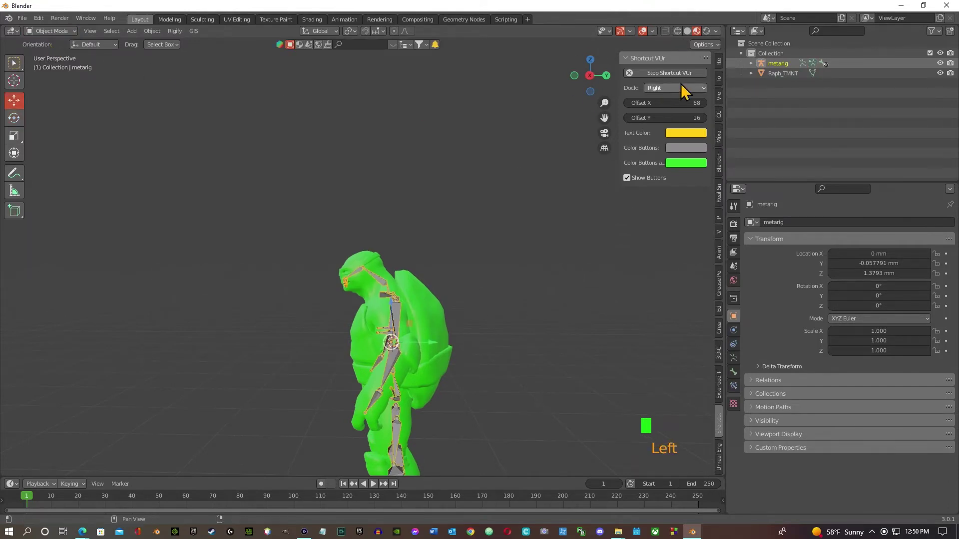
left_click(774, 75)
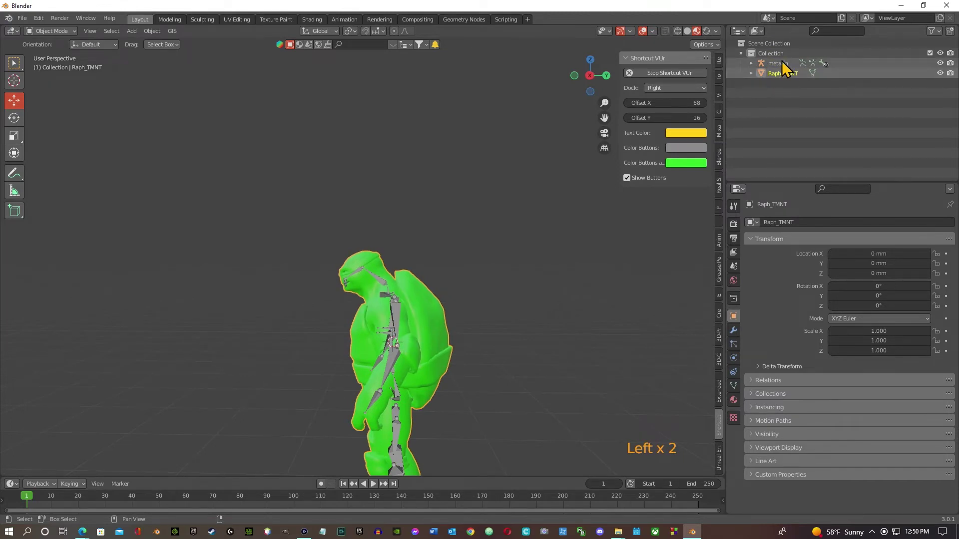
left_click(779, 64, "shift")
middle_click_drag(572, 220, 475, 233)
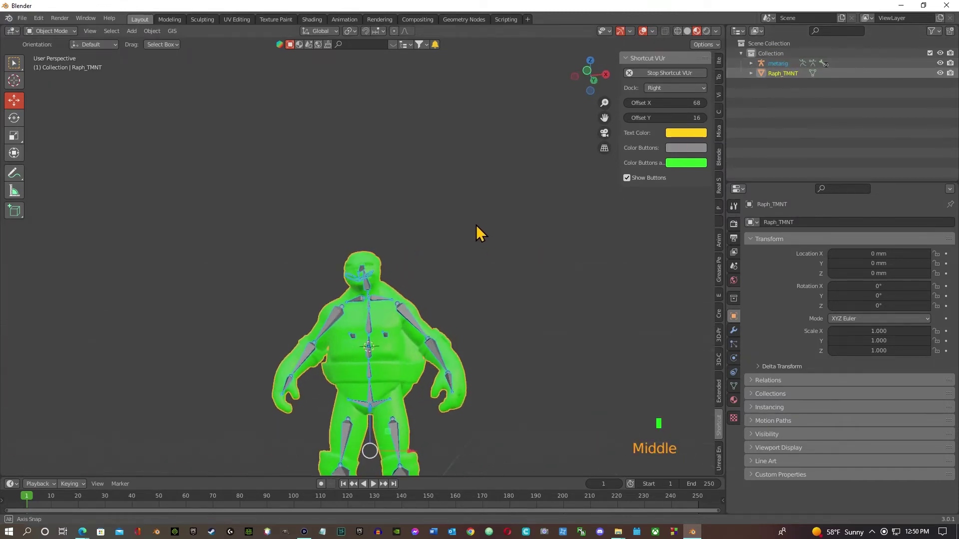
left_click(780, 63)
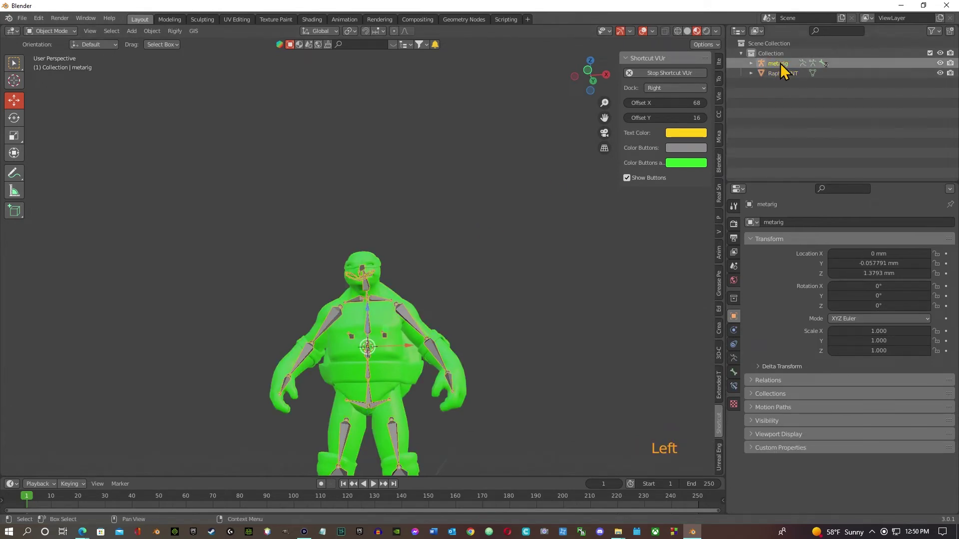
left_click(784, 74, "shift")
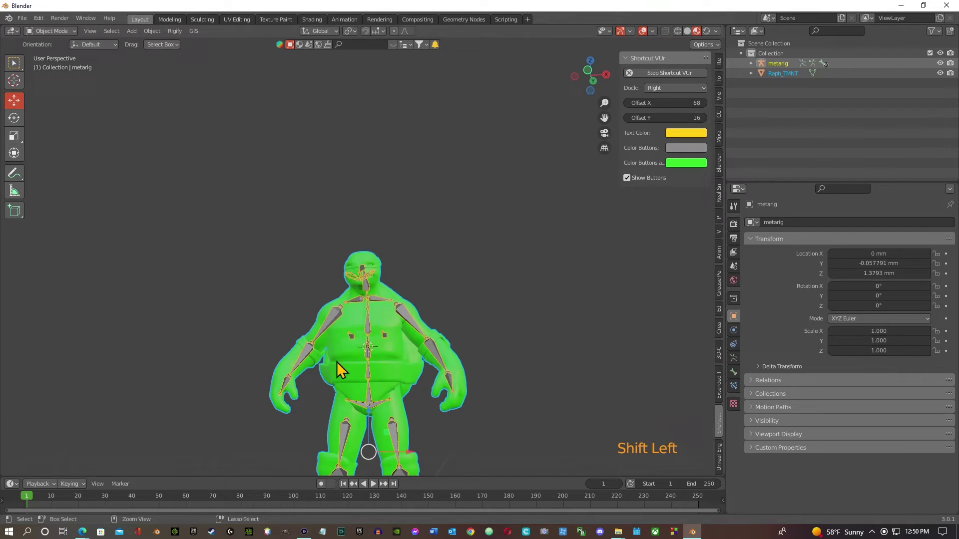
Parent Raph_TMNT to the metarig using plain Object parenting
key("ctrl+p")
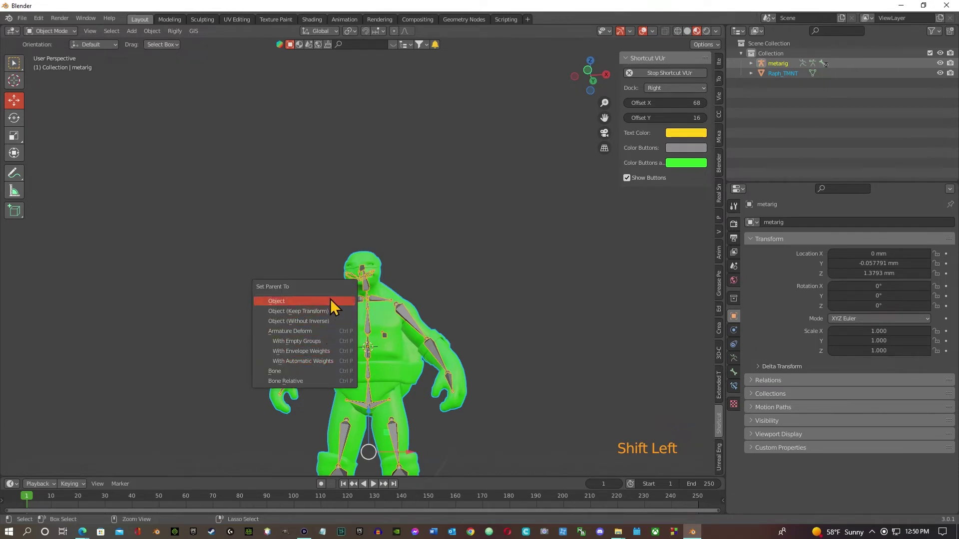
left_click(786, 73)
left_click(781, 64)
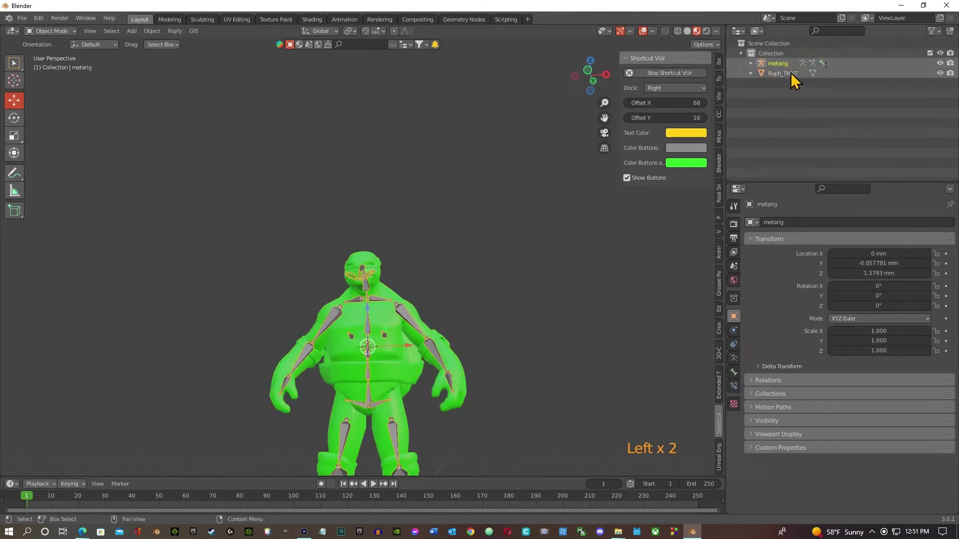
left_click(788, 73)
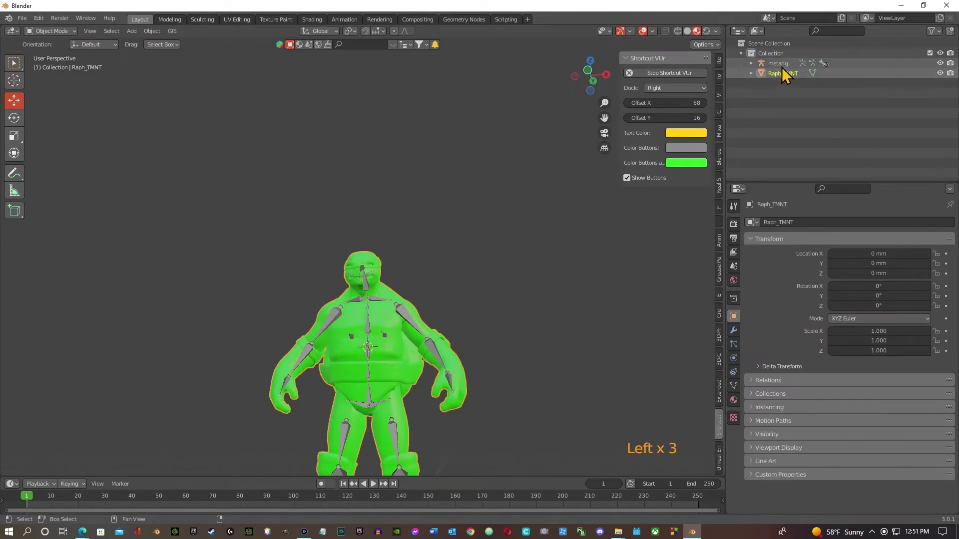
left_click(778, 64, "shift")
key("ctrl")
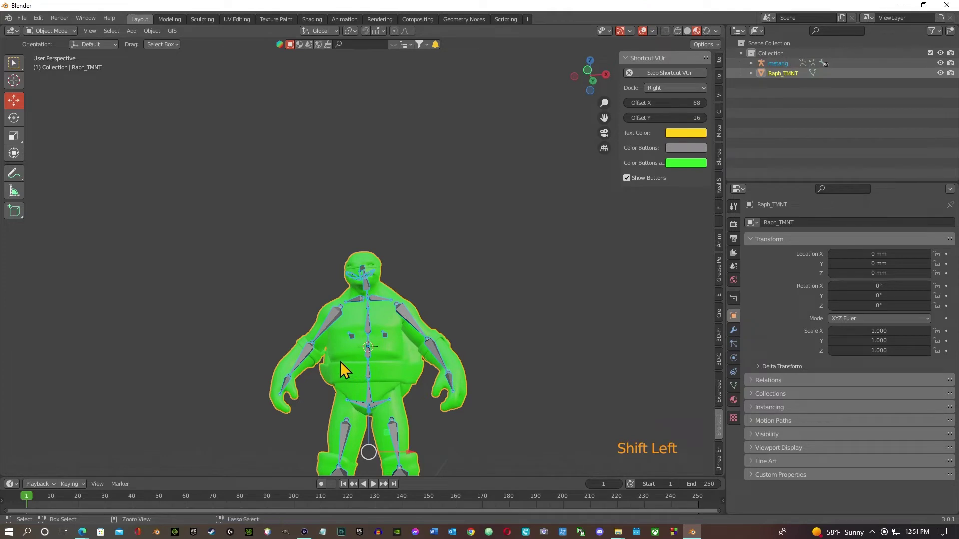
key("ctrl+p")
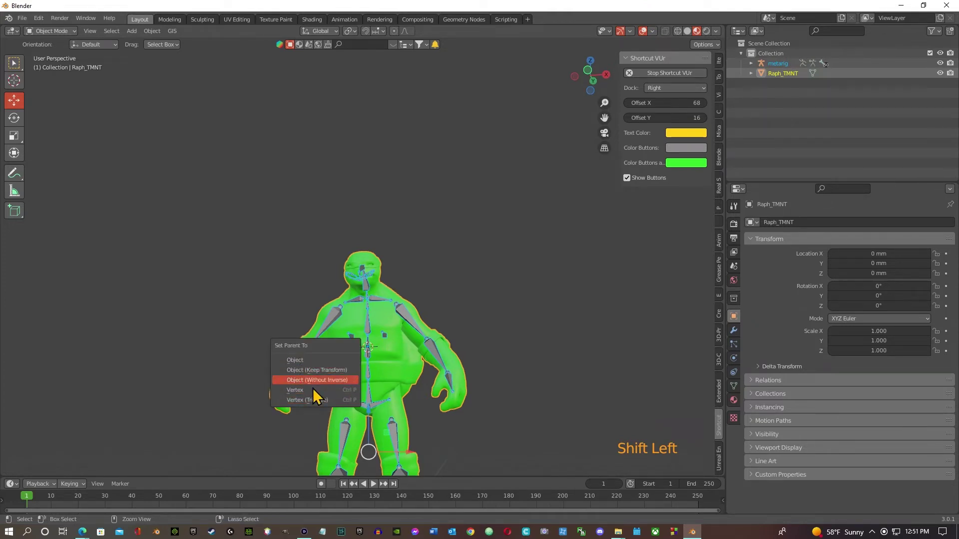
left_click(319, 361)
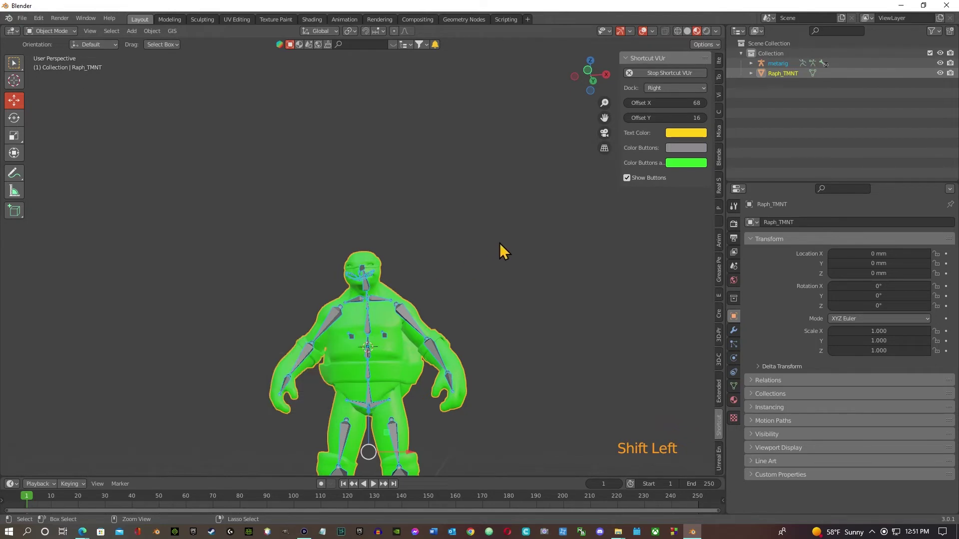
Reselect metarig and Raph_TMNT and parent them With Automatic Weights
left_click(792, 64)
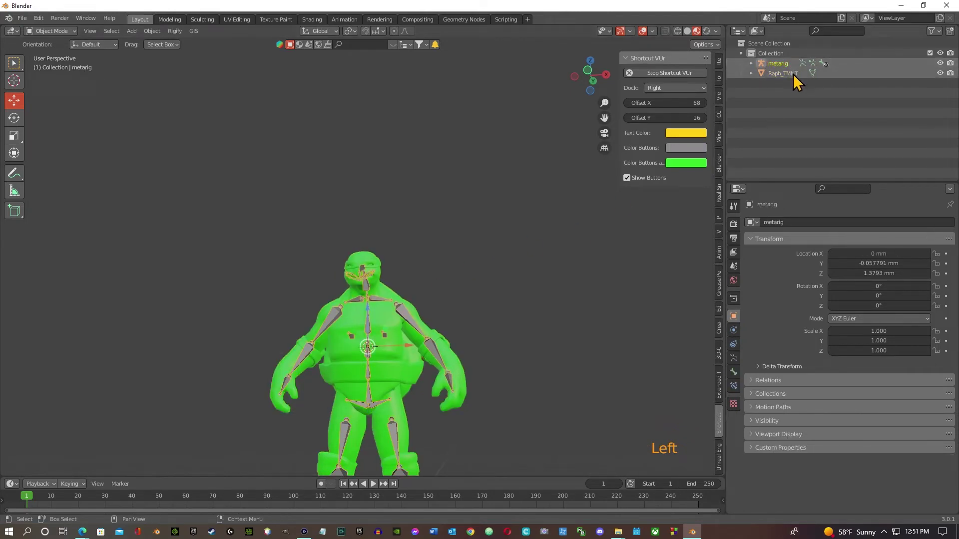
left_click(794, 75, "shift")
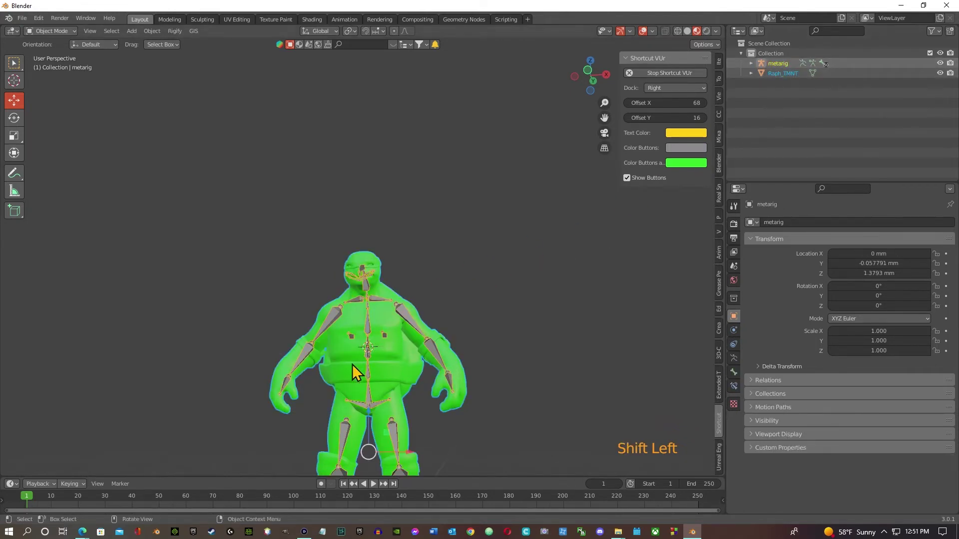
key("ctrl+p")
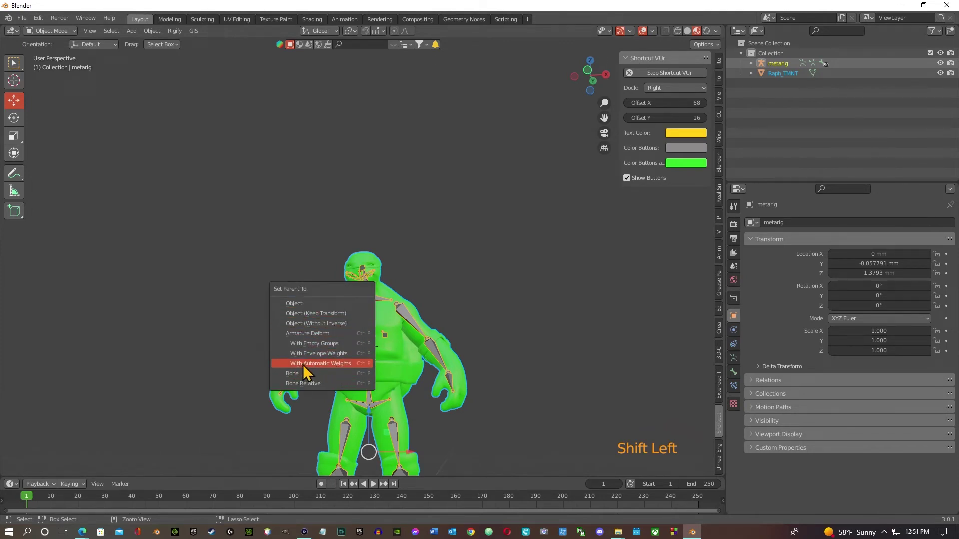
left_click(353, 364)
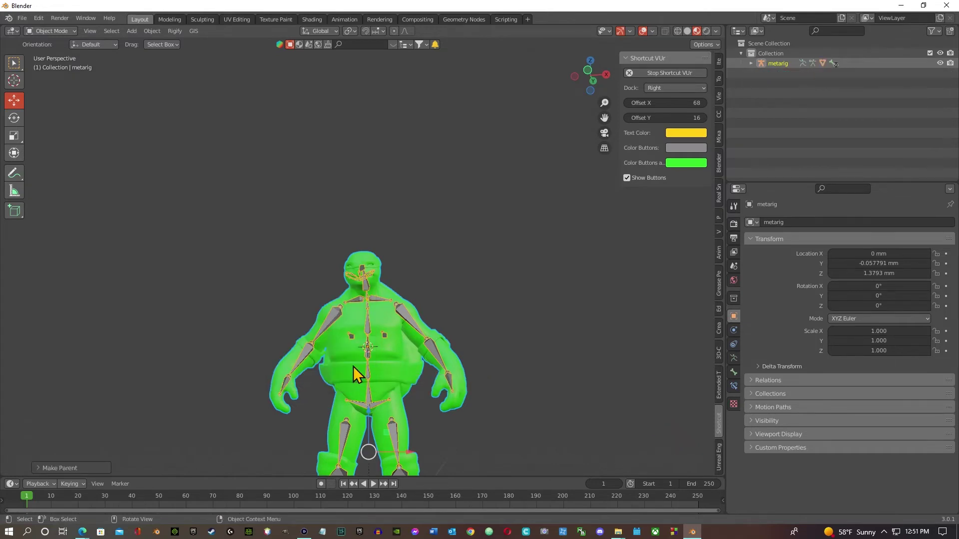
Uncheck In Front in the armature's Viewport Display so the metarig hides inside Raph_TMNT
left_click(69, 31)
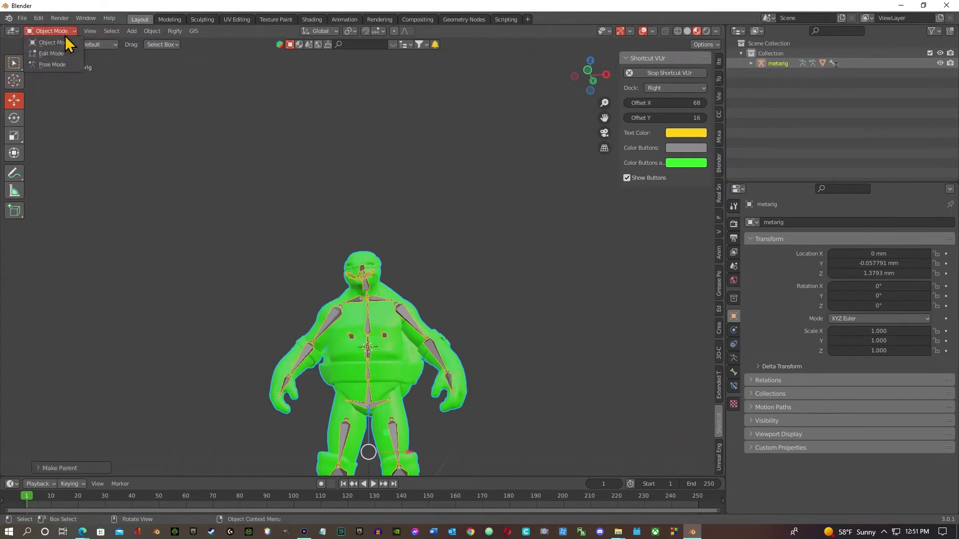
left_click(63, 44)
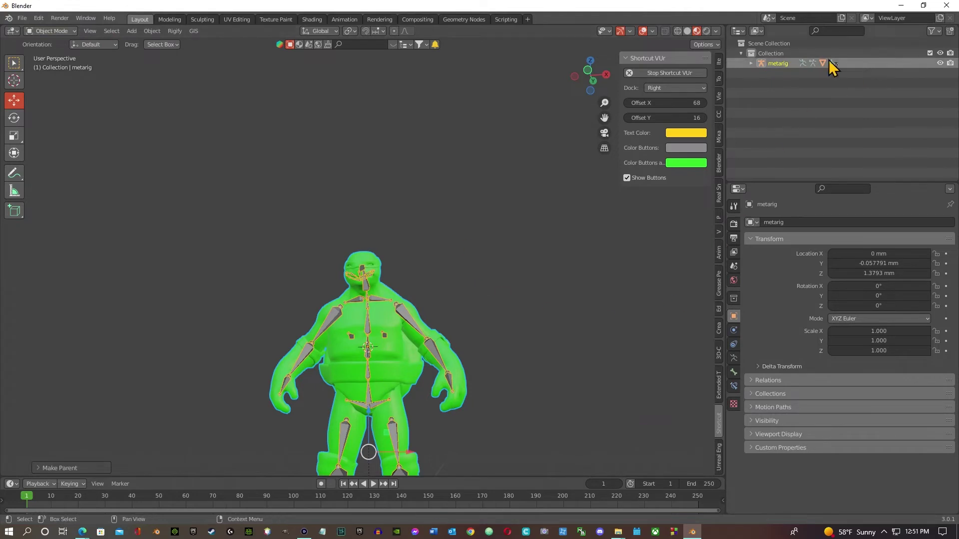
left_click(733, 372)
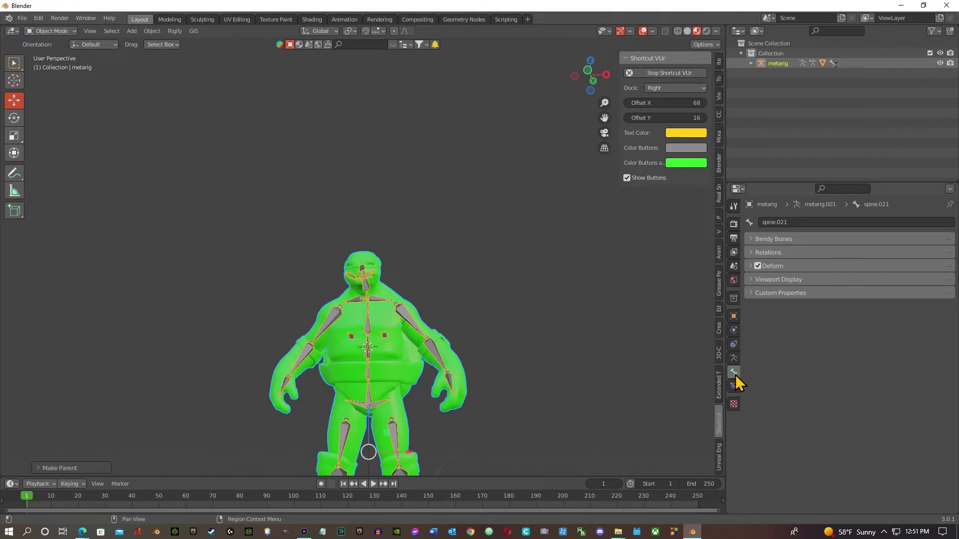
left_click(753, 280)
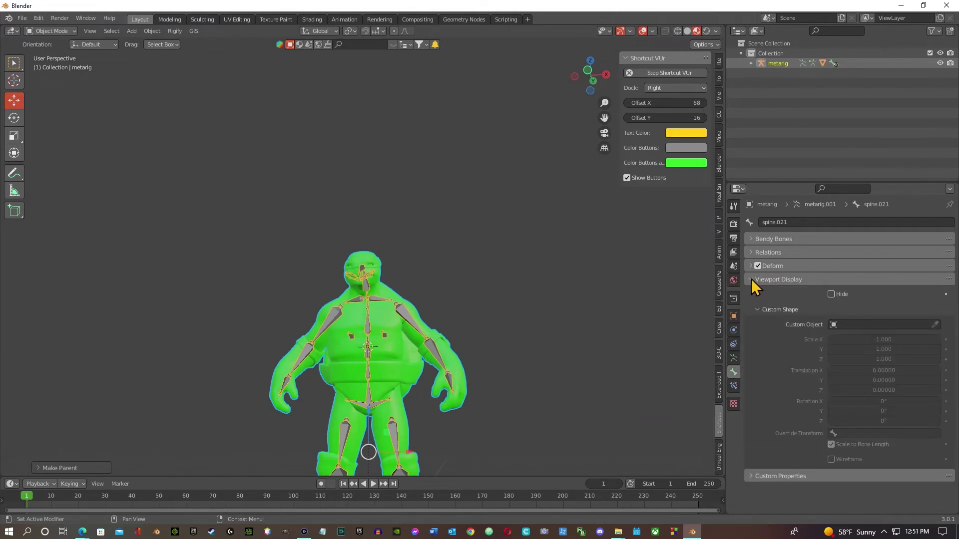
left_click(751, 278)
left_click(734, 358)
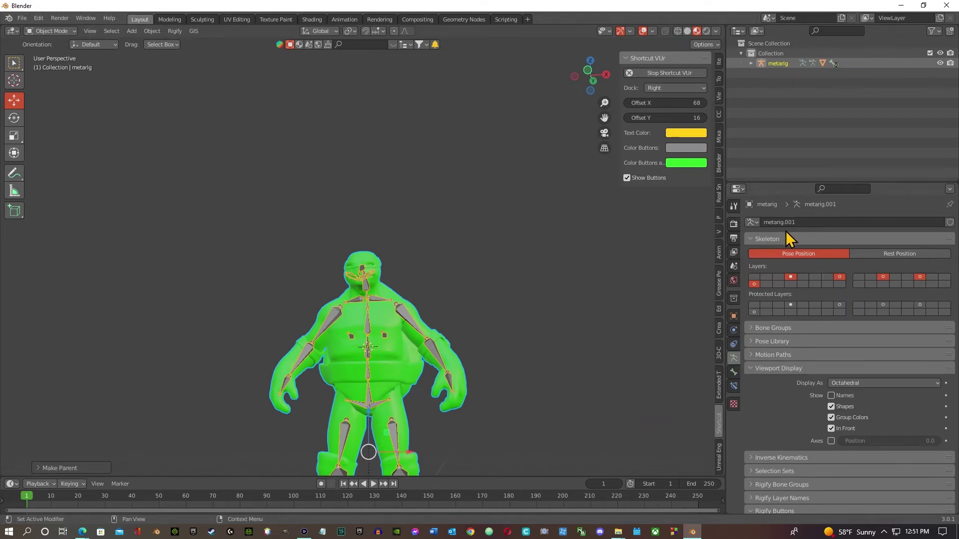
left_click(831, 429)
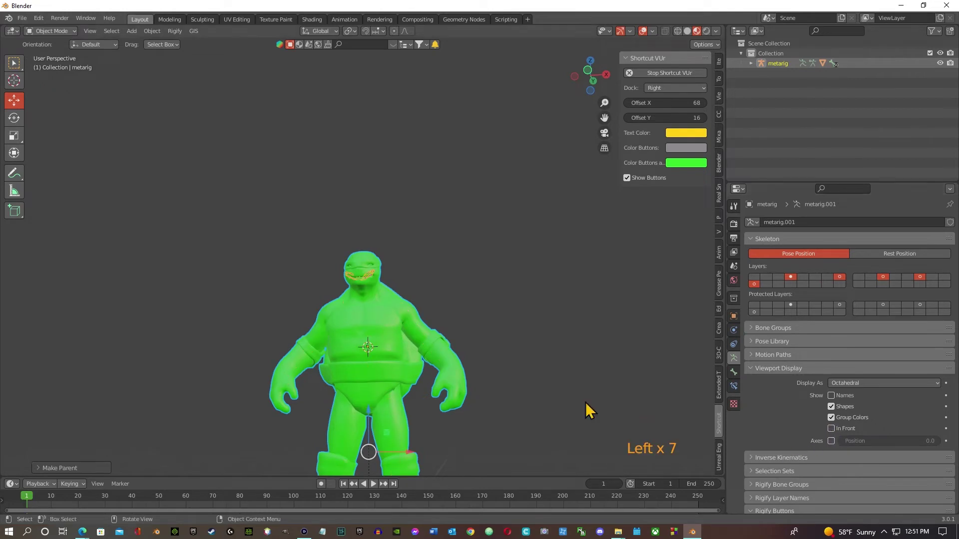
middle_click_drag(383, 237, 325, 252)
left_click(475, 181)
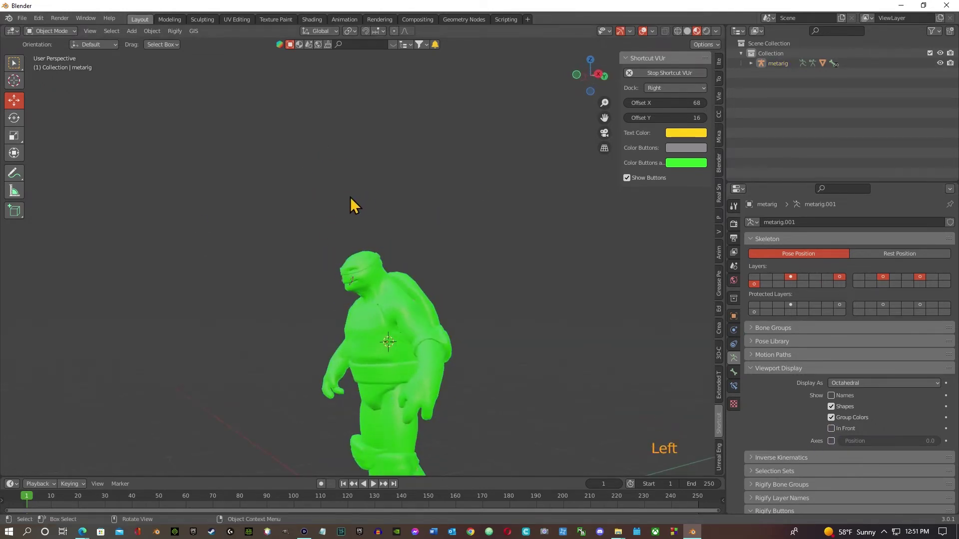
middle_click_drag(352, 205, 410, 214)
Switch the metarig into Pose Mode
left_click(51, 31)
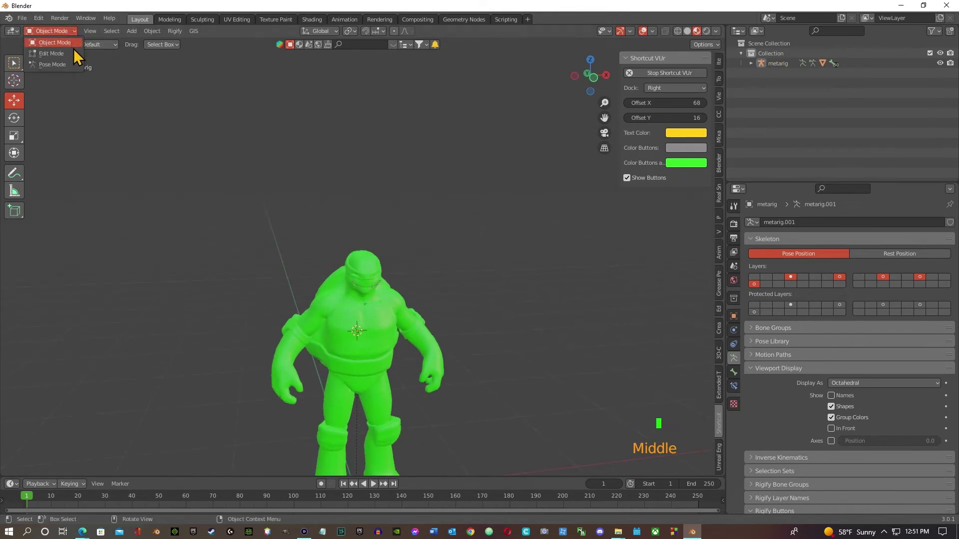
left_click(68, 65)
middle_click_drag(255, 220, 359, 275)
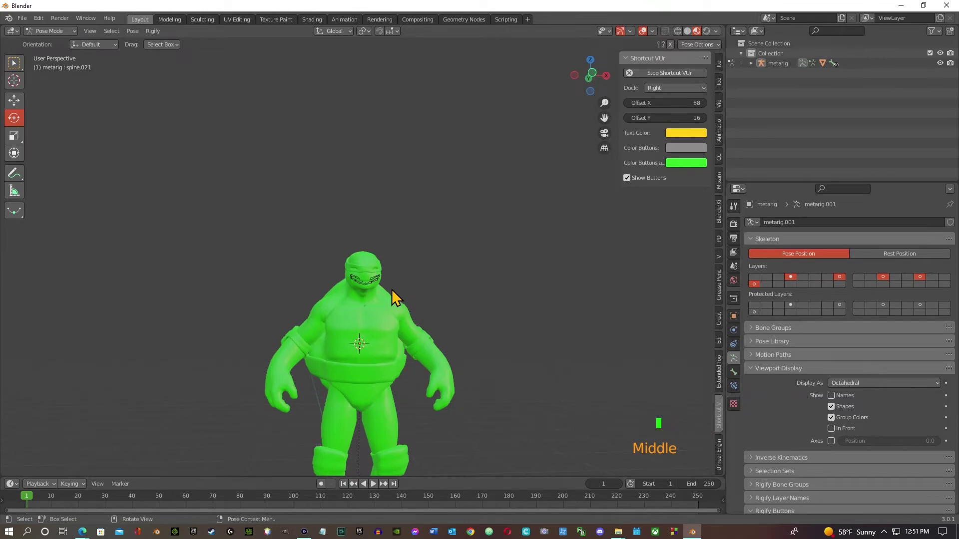
Select the head and right forearm bones and delete the frame-0 rotation keyframe
left_click(374, 280)
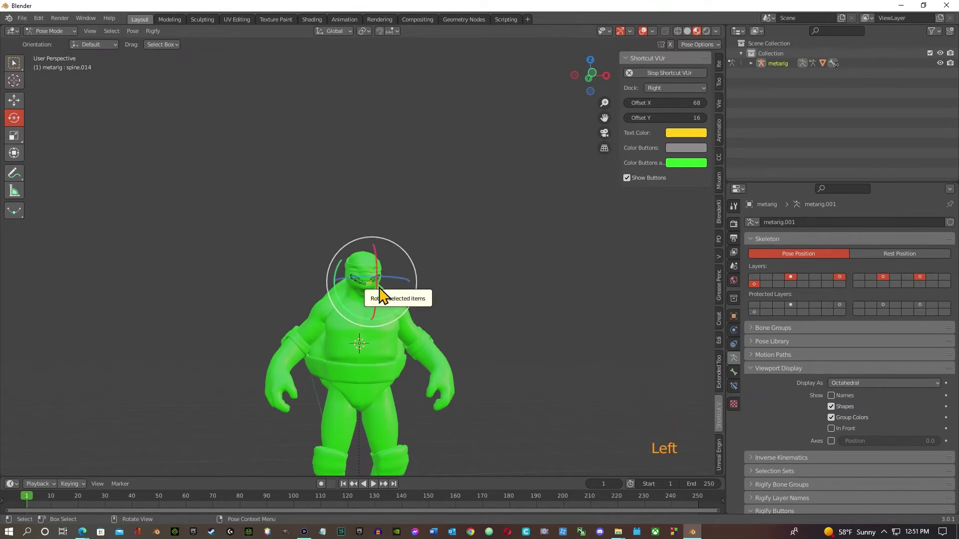
key("grave")
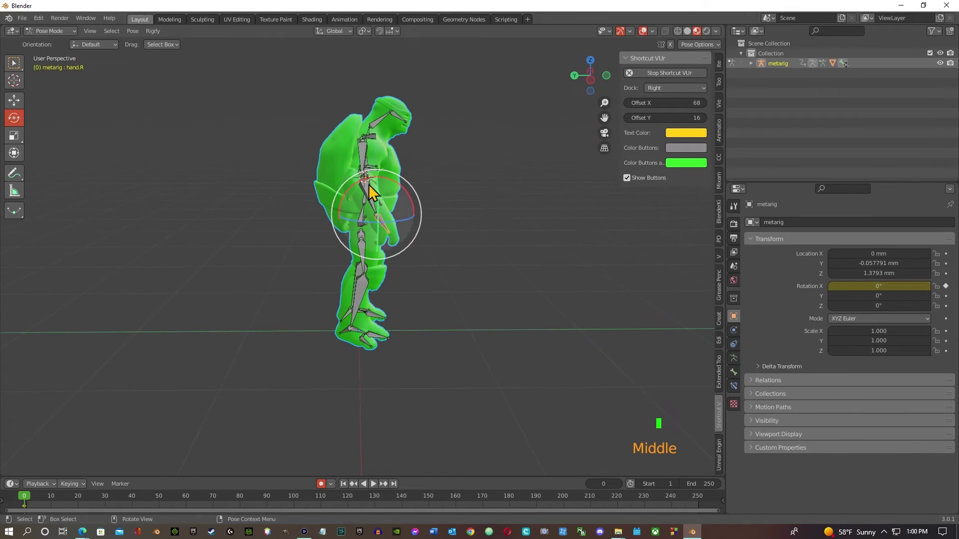
left_click(367, 195)
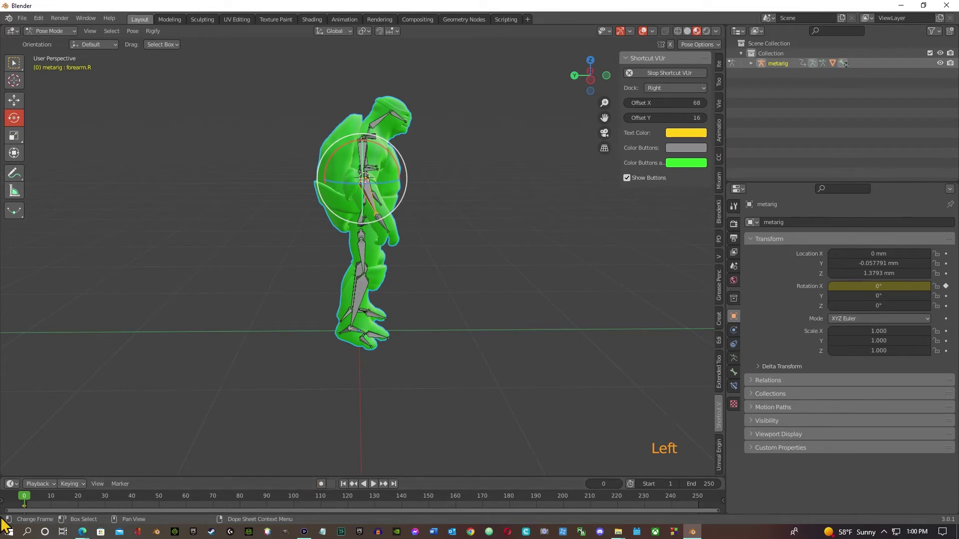
key("Left")
key("Left")
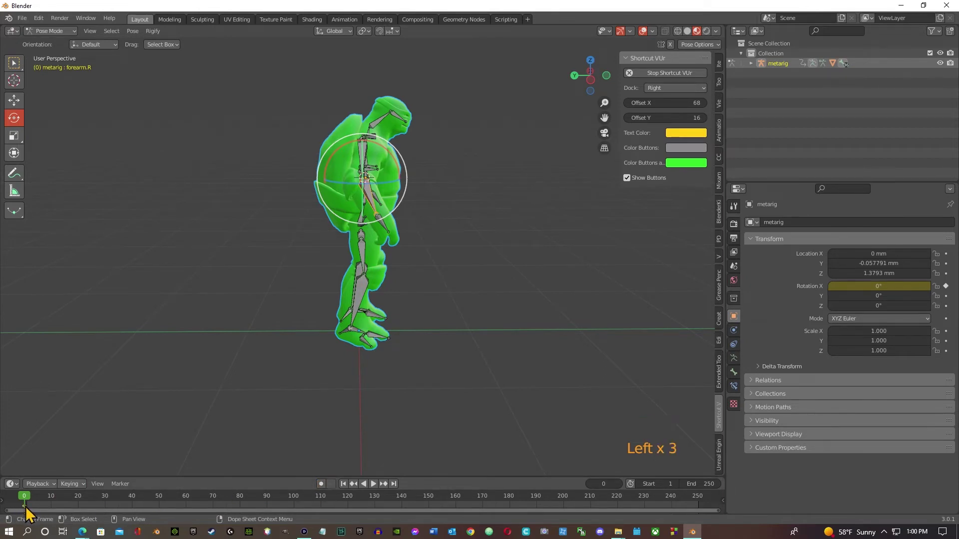
key("Delete")
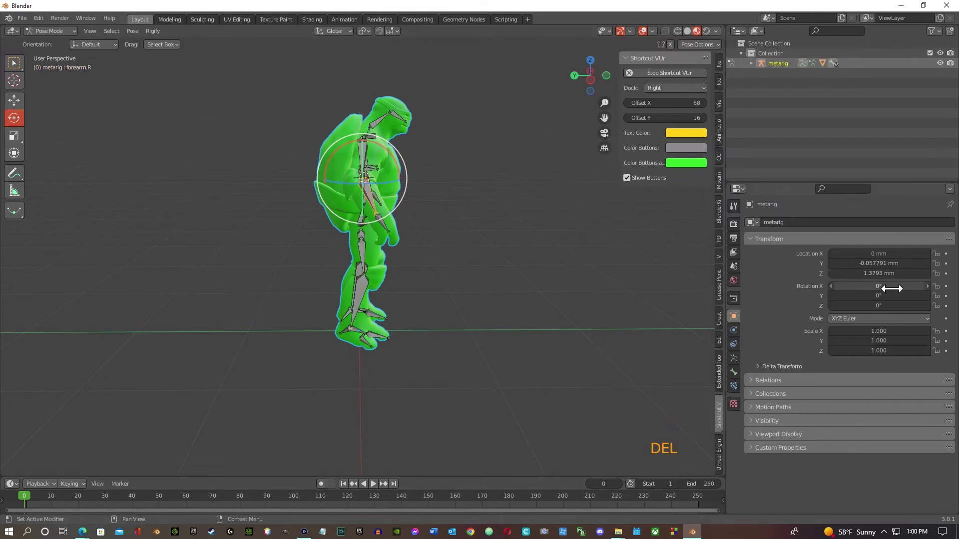
Enable Auto Keying and test-rotate the right forearm up and back down
left_click_drag(343, 148, 299, 192)
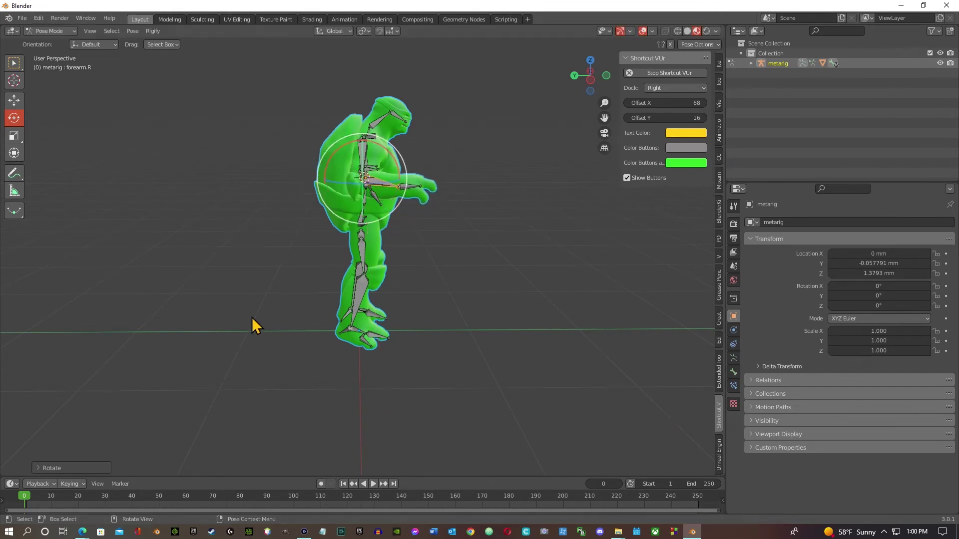
left_click(23, 497)
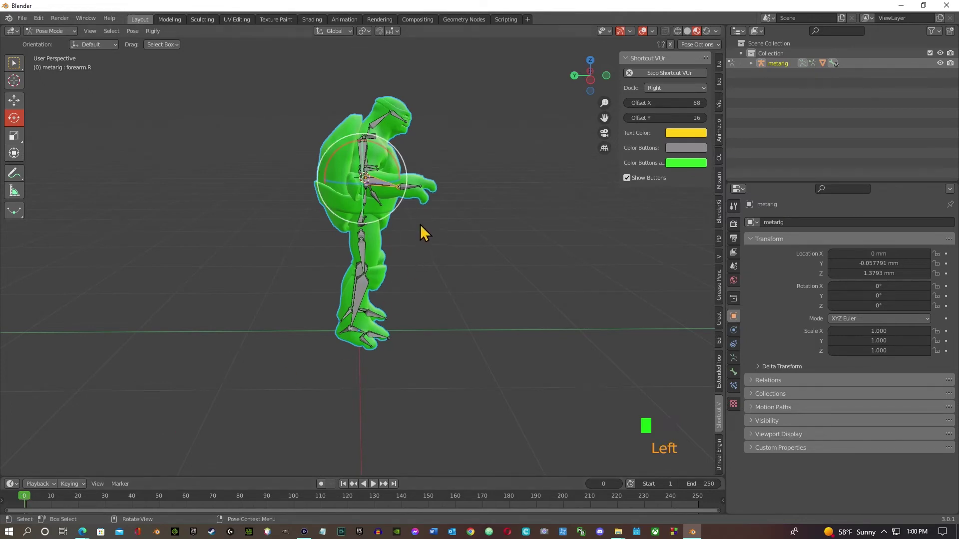
left_click(321, 484)
left_click_drag(400, 151, 385, 200)
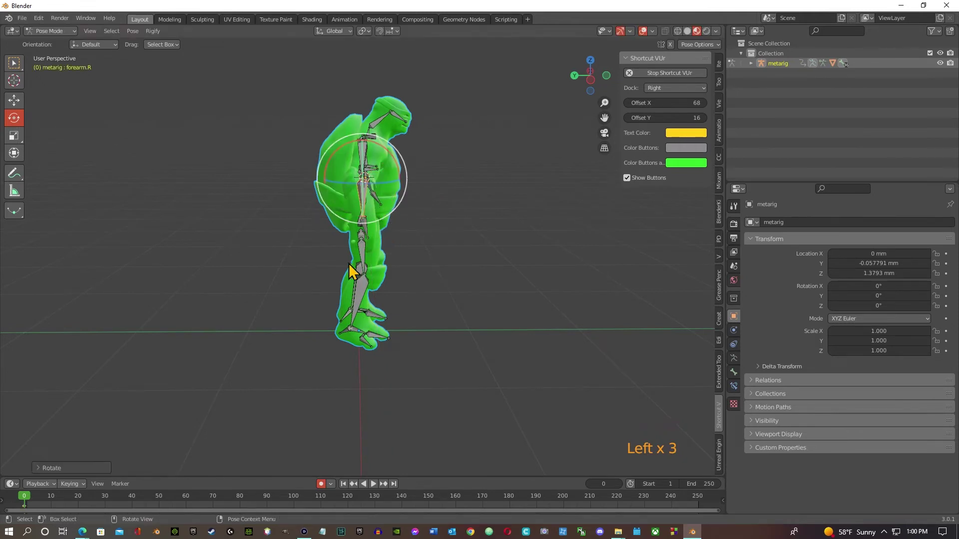
Rotate the right forearm forward at frame 70, then scrub back to frame 10 to check
left_click(29, 502)
key("space")
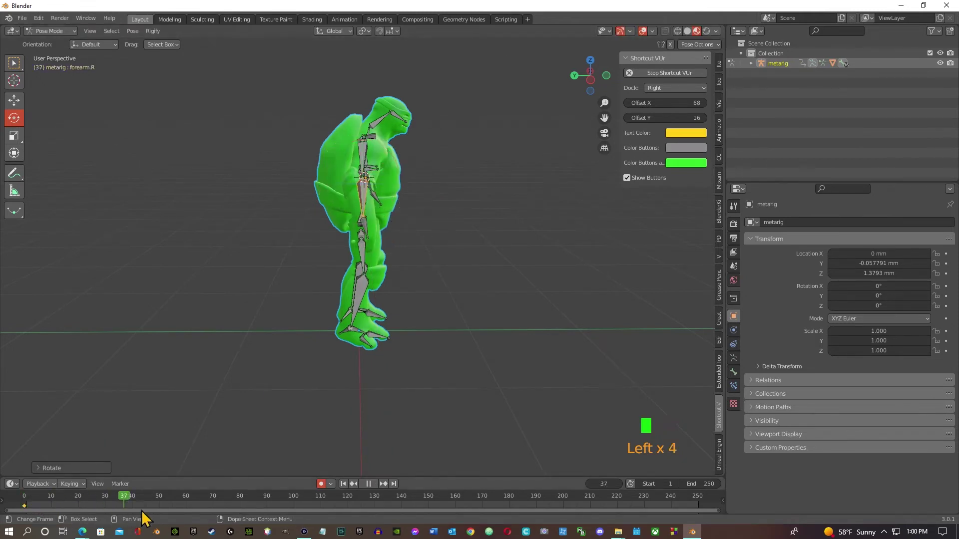
key("space")
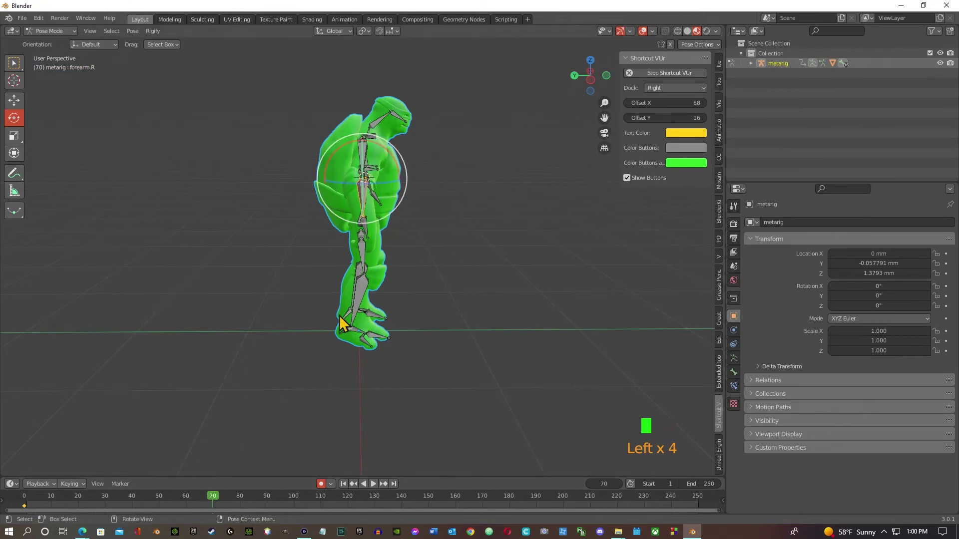
key("r")
left_click_drag(346, 145, 271, 229)
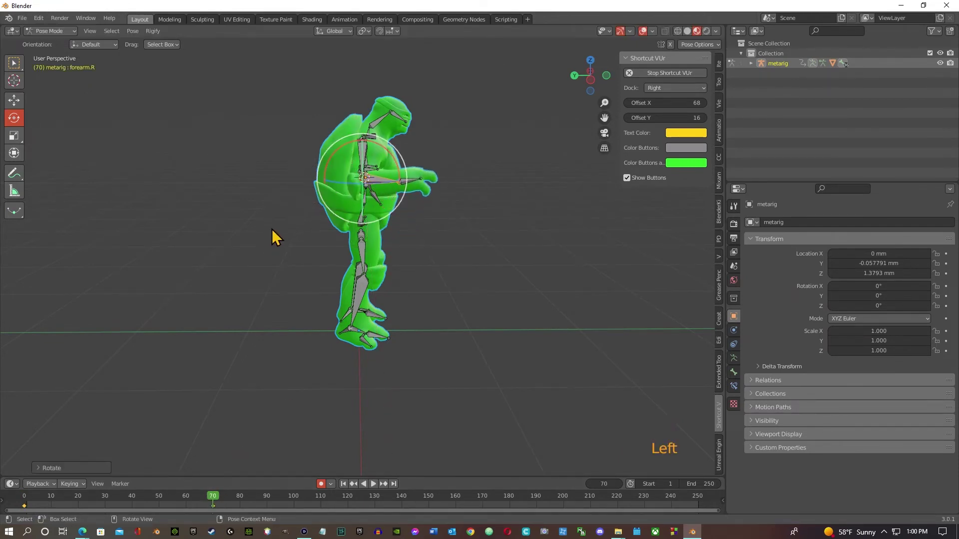
left_click_drag(215, 498, 52, 500)
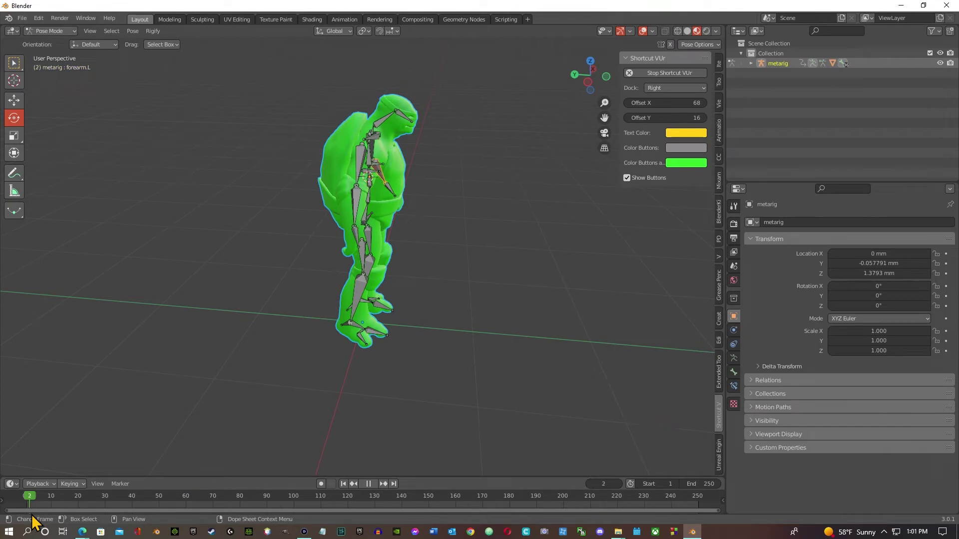
key("space")
Select thigh.R and key it at frame 0 with a slight rotation under Auto Keying
left_click(378, 272)
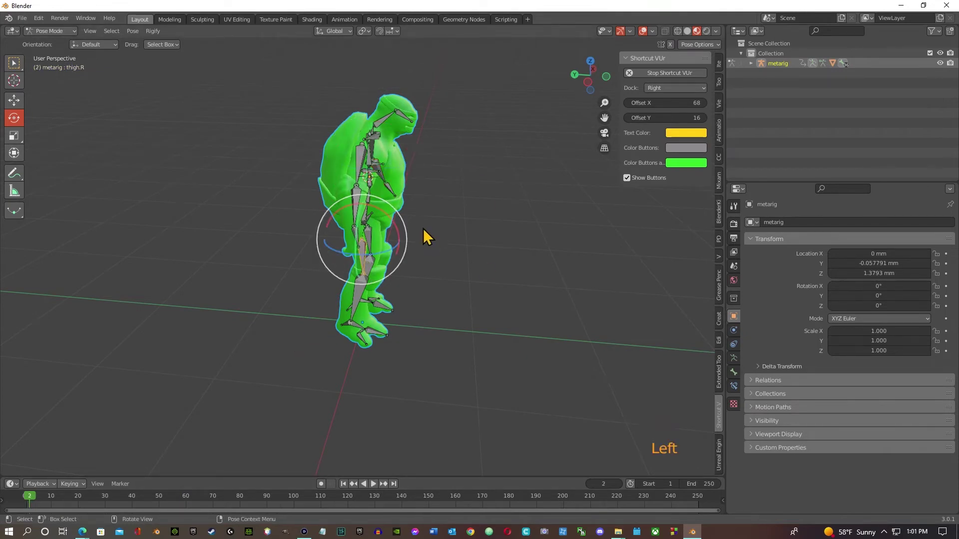
double_click(25, 496)
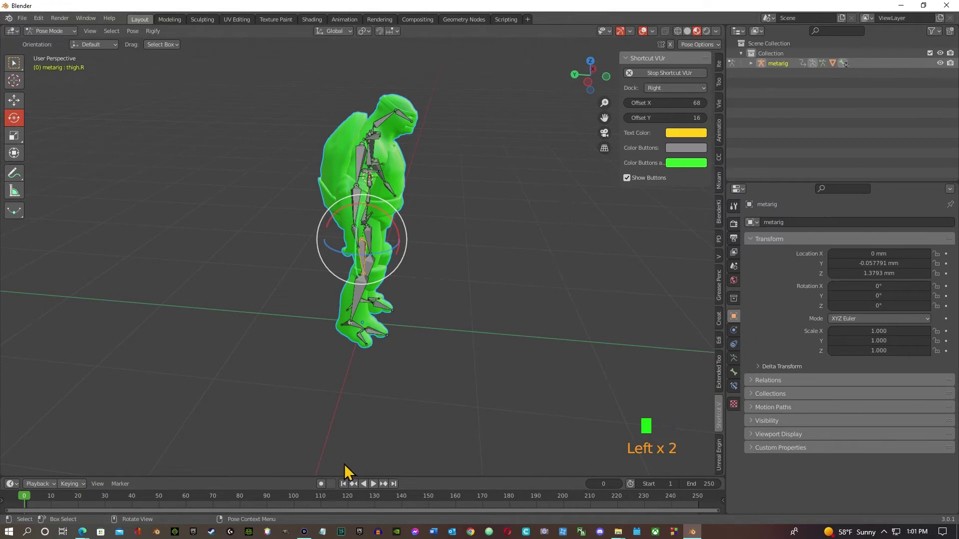
left_click(322, 484)
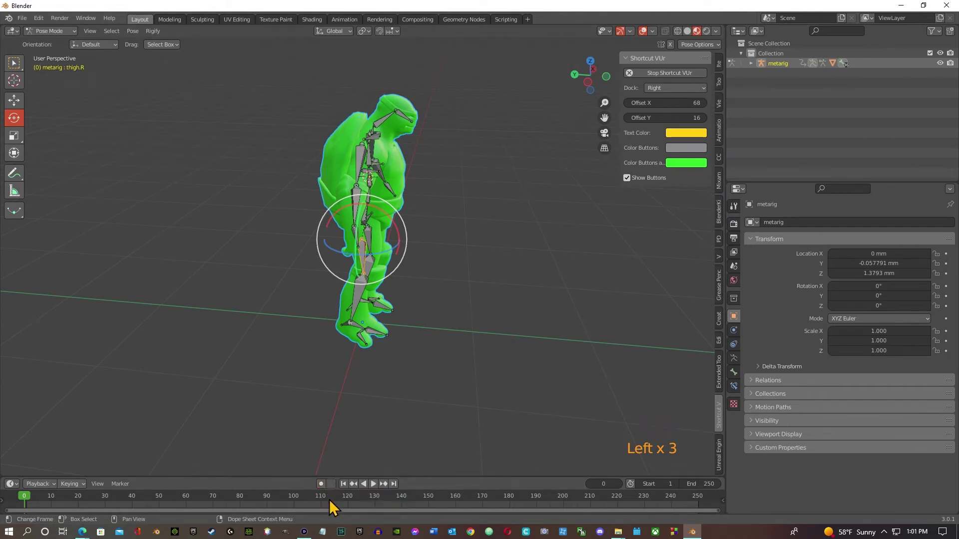
double_click(400, 249)
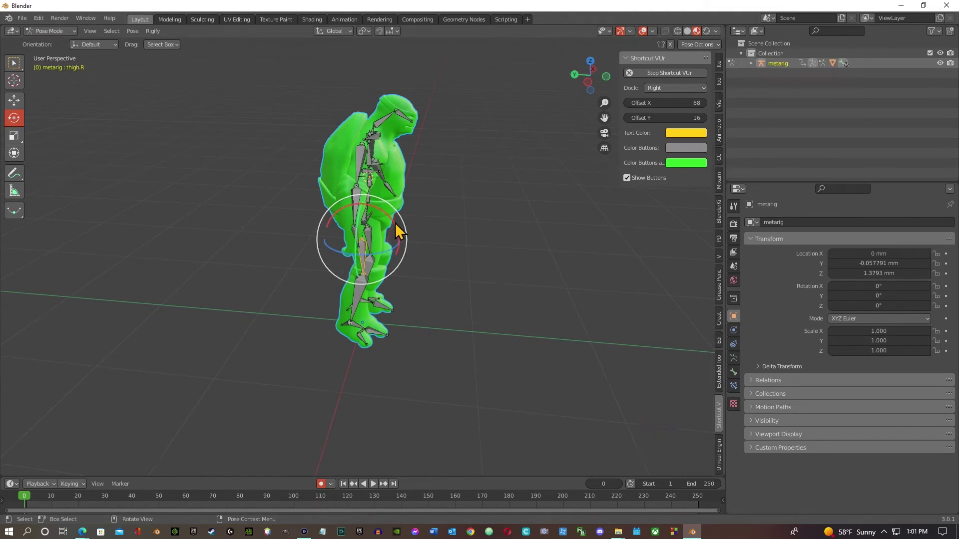
left_click_drag(396, 230, 389, 227)
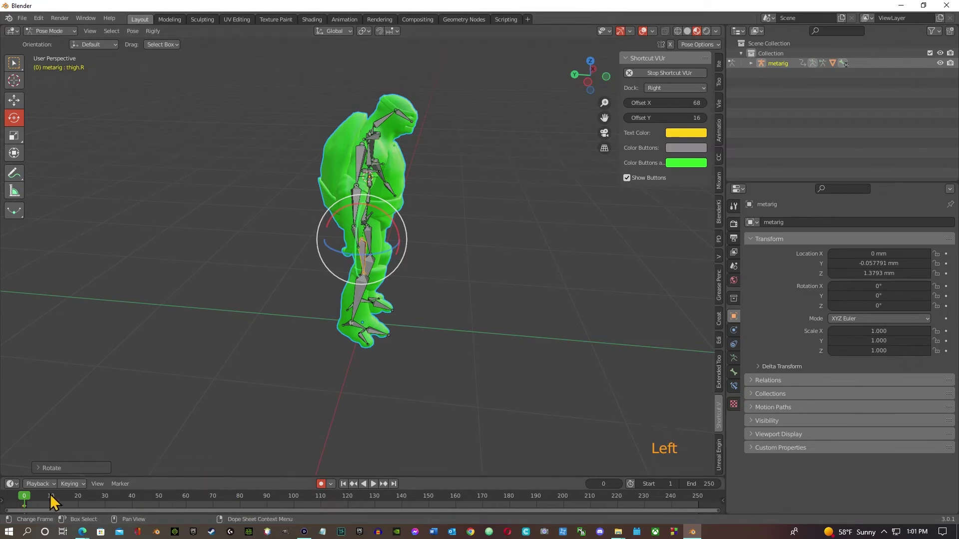
Rotate the right thigh about 45.82° into a stride at frame 70, then review from frame 0
left_click_drag(25, 497, 213, 502)
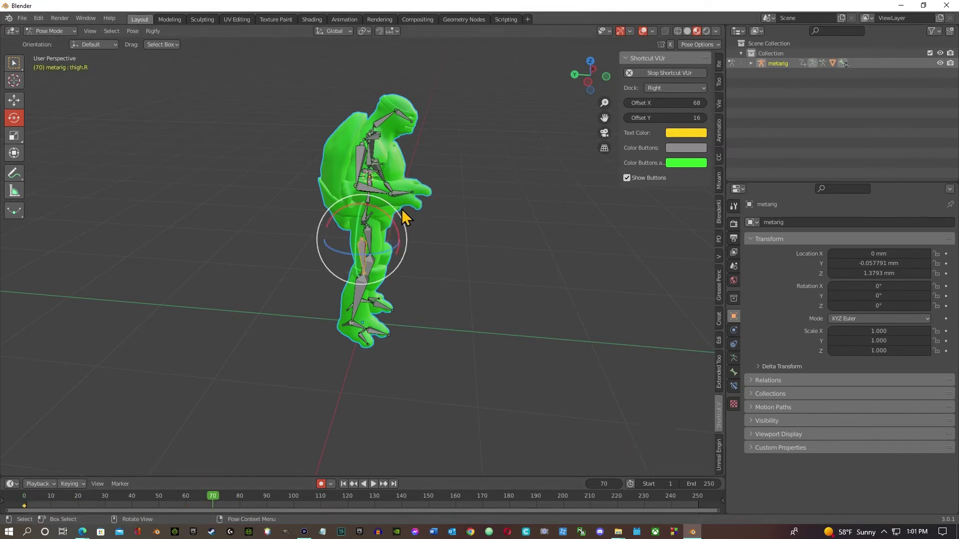
left_click_drag(396, 223, 402, 250)
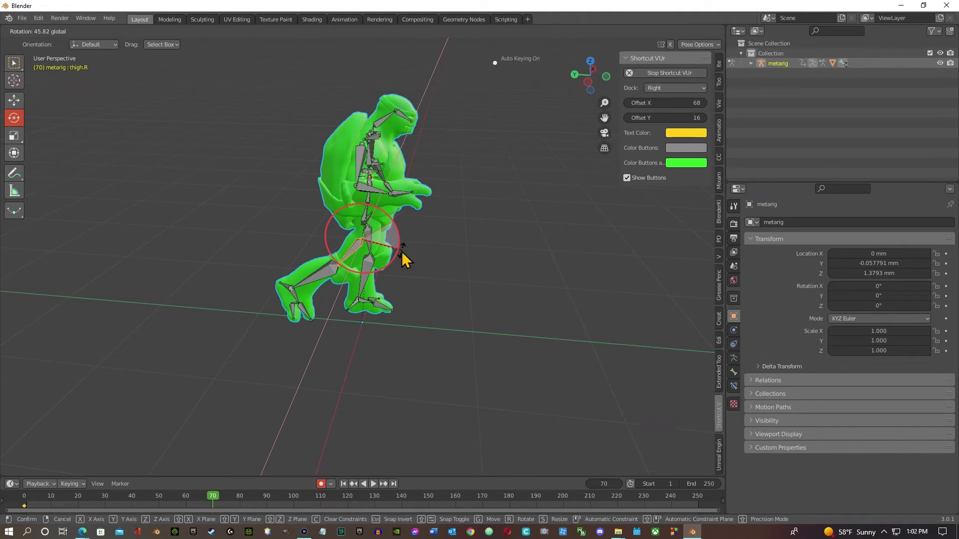
left_click_drag(403, 258, 404, 259)
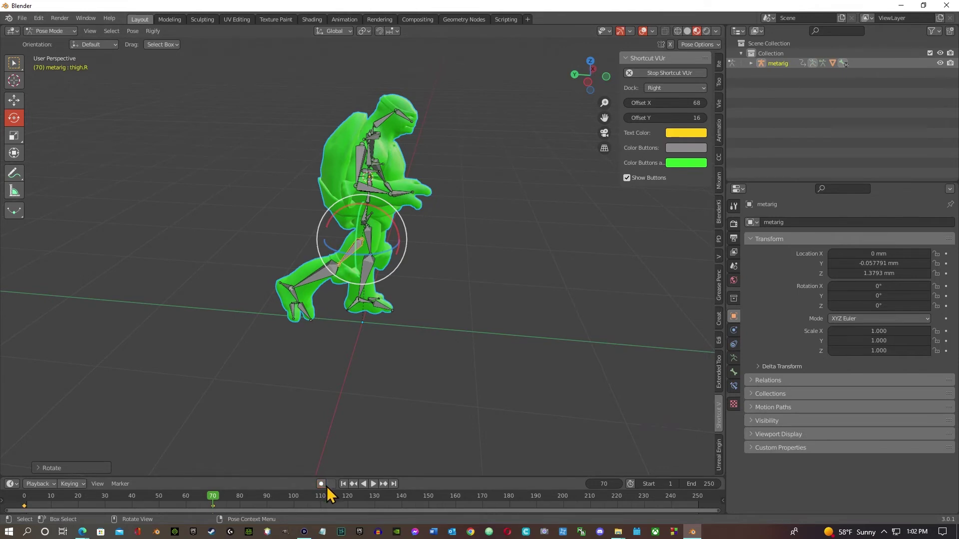
left_click_drag(213, 497, 15, 497)
middle_click_drag(439, 229, 413, 264)
left_click(362, 267)
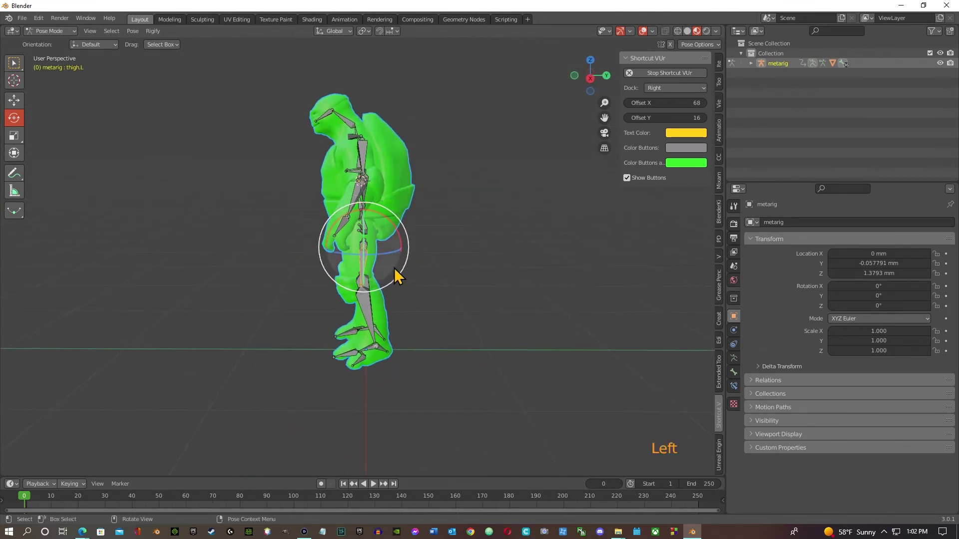
Turn on Auto Keying and key the left thigh's start pose at frame 0
mouse_move(388, 220)
left_mouse_down()
mouse_move(399, 240)
mouse_move(388, 222)
left_mouse_up()
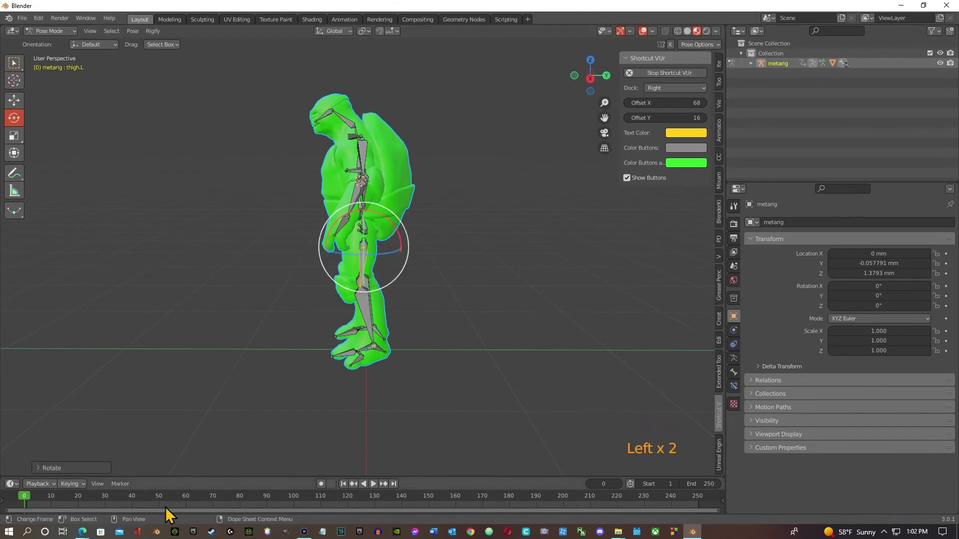
left_click(321, 483)
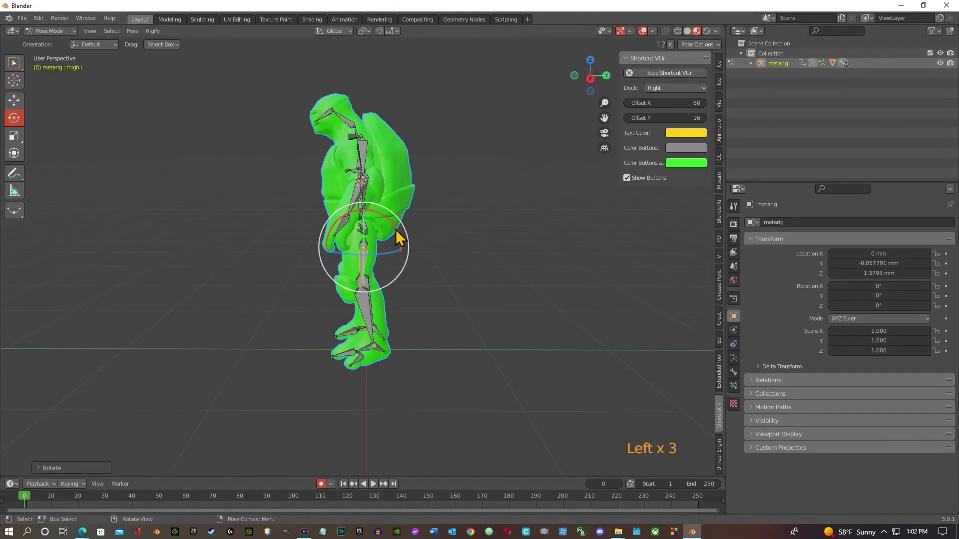
left_click_drag(399, 238, 382, 258)
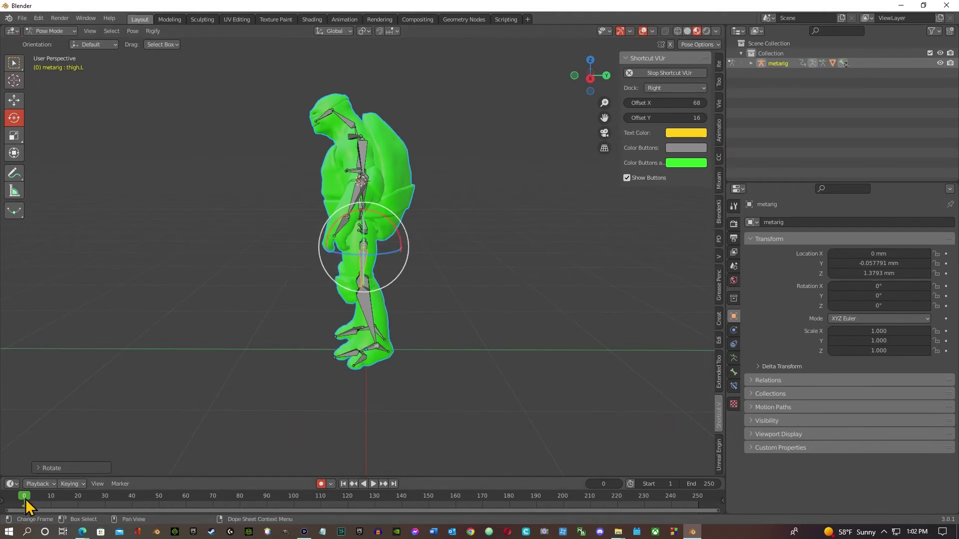
Swing the left thigh into the opposite stride at frame 70, then preview from frame 0
left_click_drag(26, 499, 213, 506)
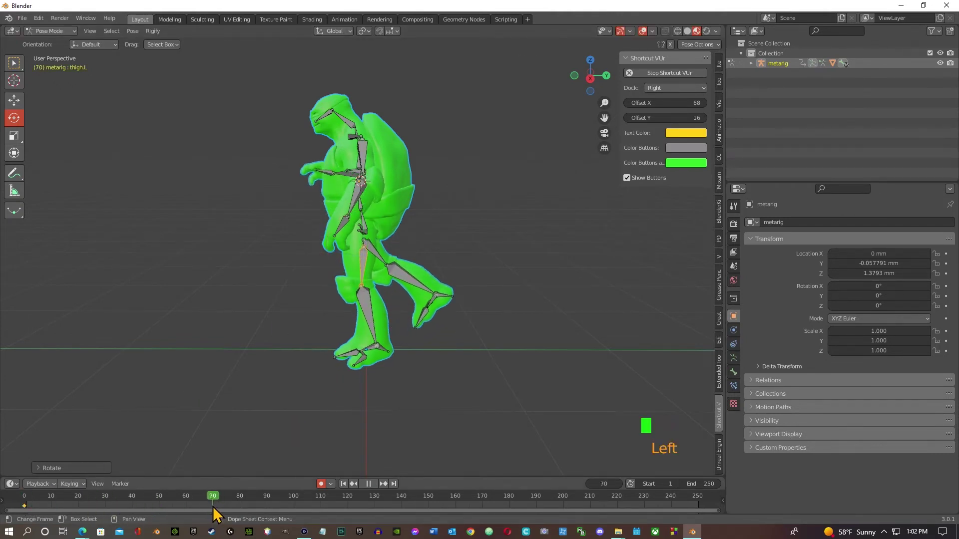
left_click_drag(400, 232, 423, 254)
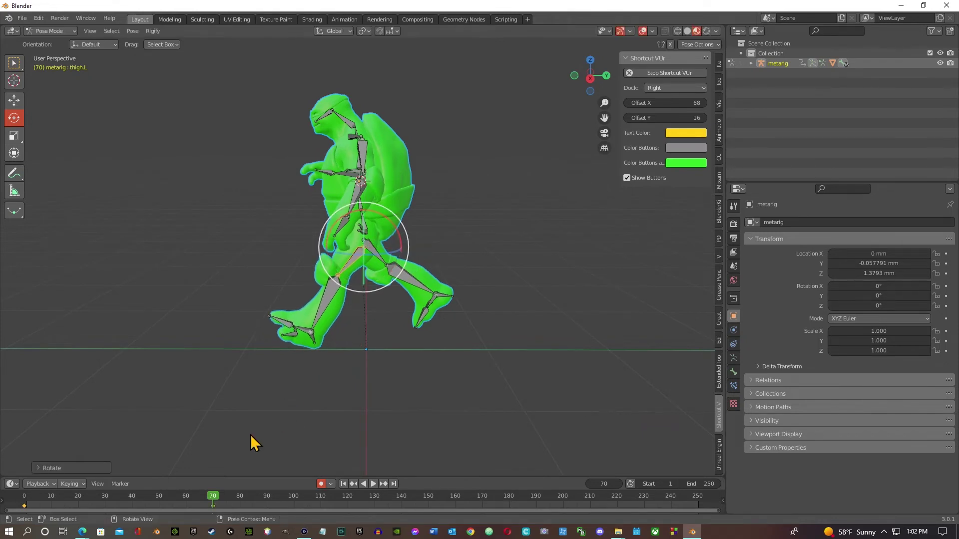
left_click_drag(212, 496, 24, 497)
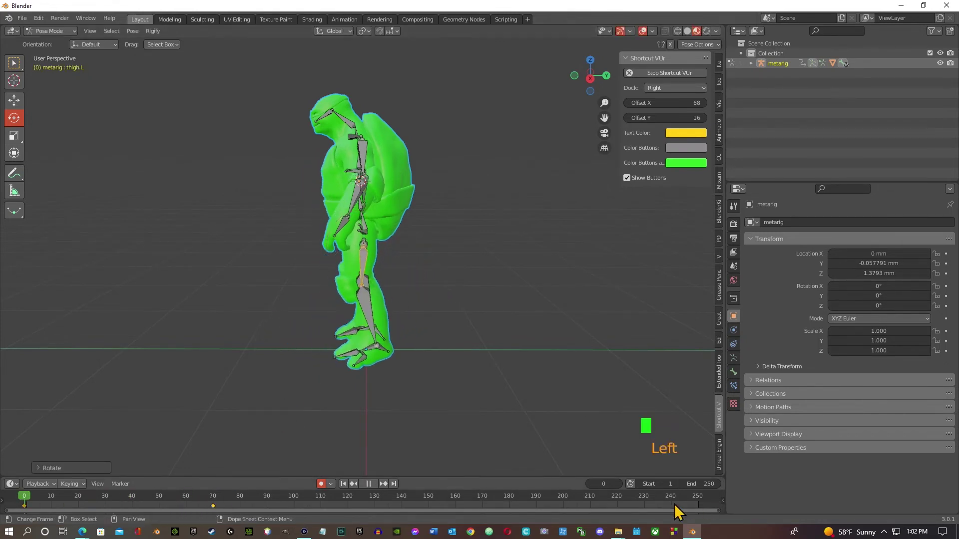
middle_click_drag(198, 260, 321, 280)
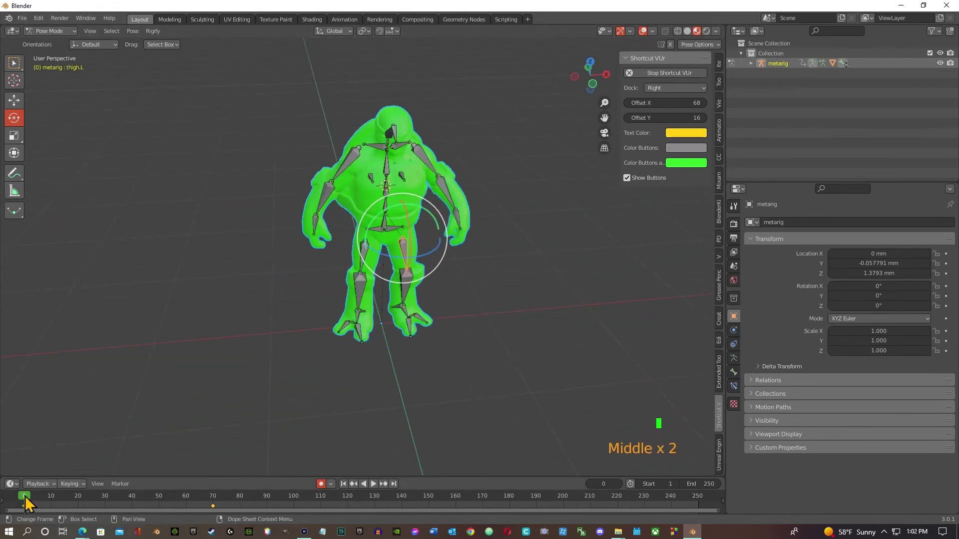
left_click_drag(25, 496, 22, 533)
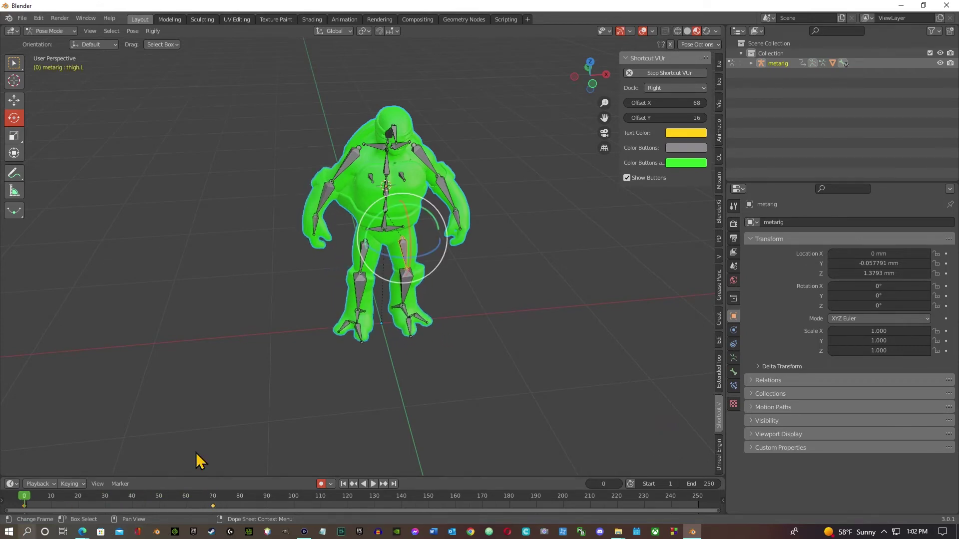
middle_click_drag(497, 241, 386, 223)
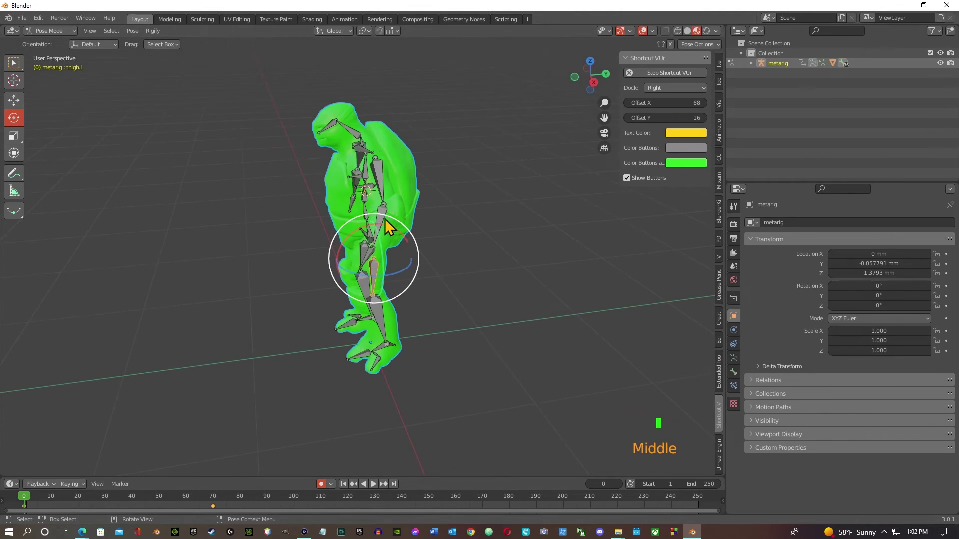
Key forearm.L at frame 0, then rotate it about 21° forward at frame 70
left_click(382, 227)
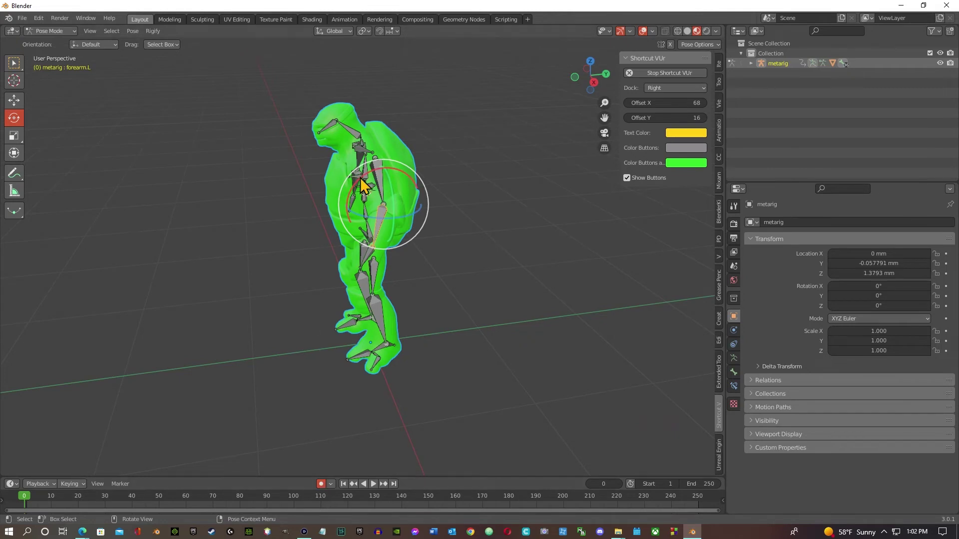
left_click_drag(365, 179, 362, 175)
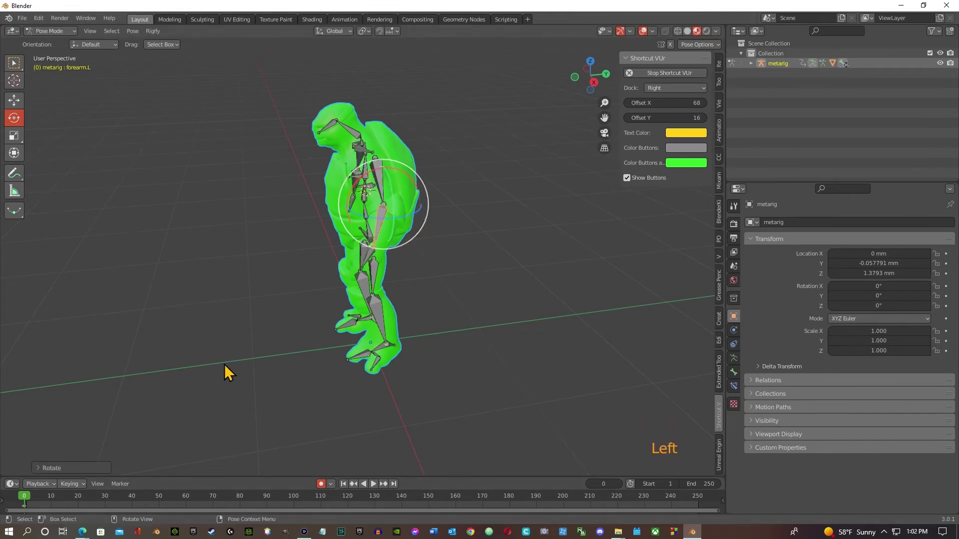
left_click_drag(25, 500, 216, 520)
mouse_move(407, 250)
middle_mouse_down()
mouse_move(387, 242)
mouse_move(421, 254)
middle_mouse_up()
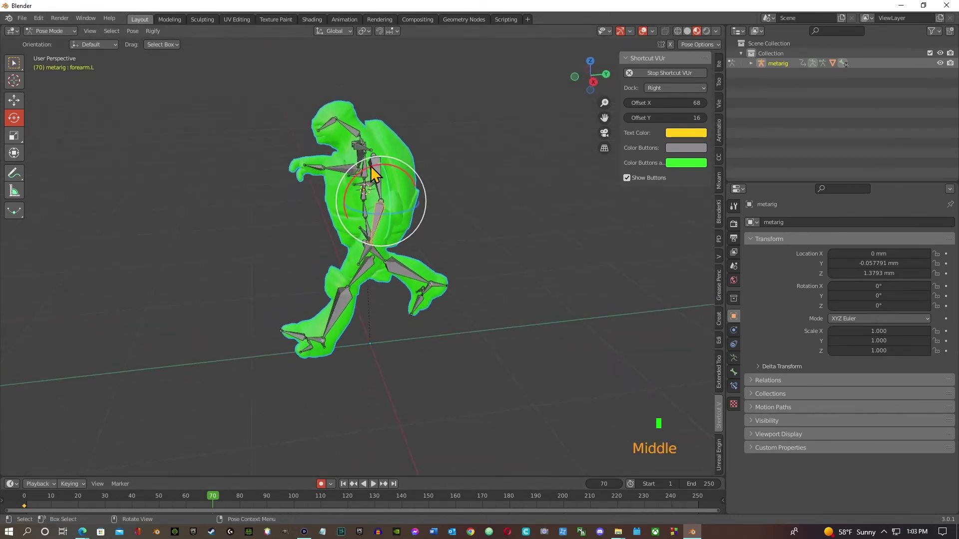
left_click_drag(372, 171, 333, 180)
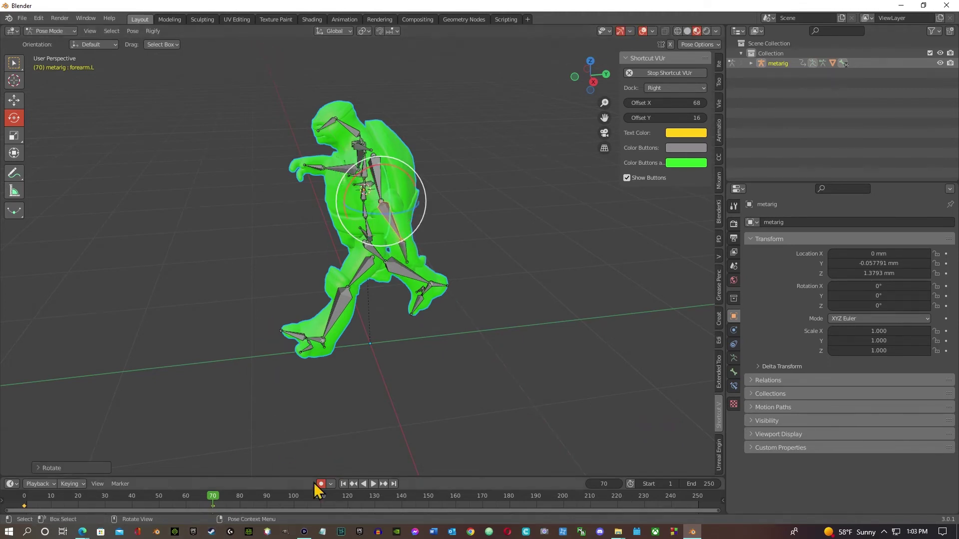
Play the walk cycle from frame 0, replay it, stop at frame 71, and scrub back
left_click(242, 500)
left_click_drag(216, 495, 9, 505)
left_click(376, 487)
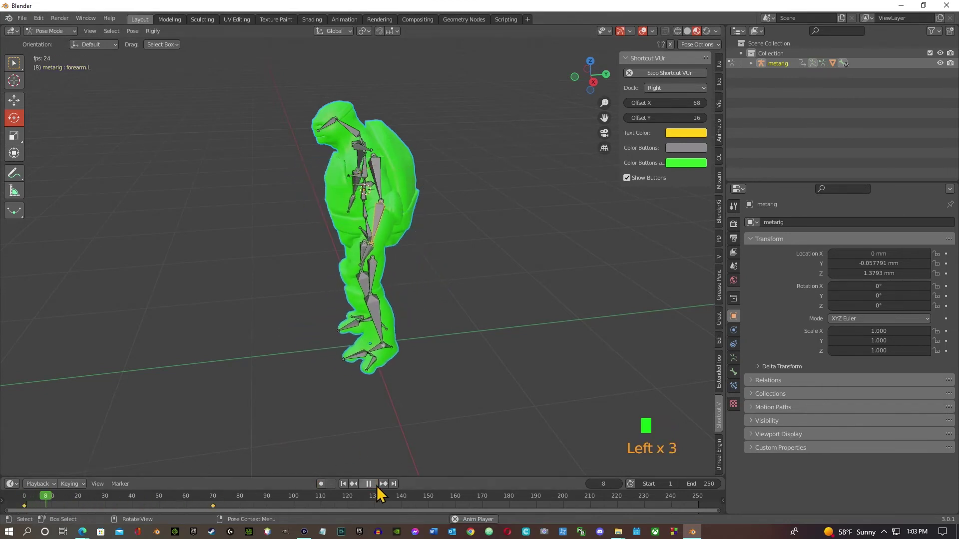
middle_click_drag(327, 337, 431, 285)
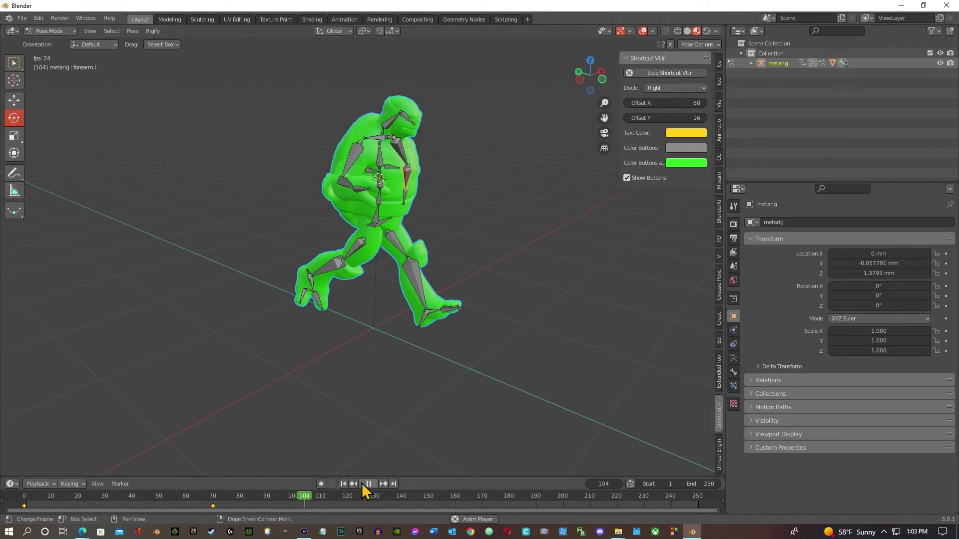
left_click(333, 499)
left_click_drag(320, 499, 80, 514)
key("Escape")
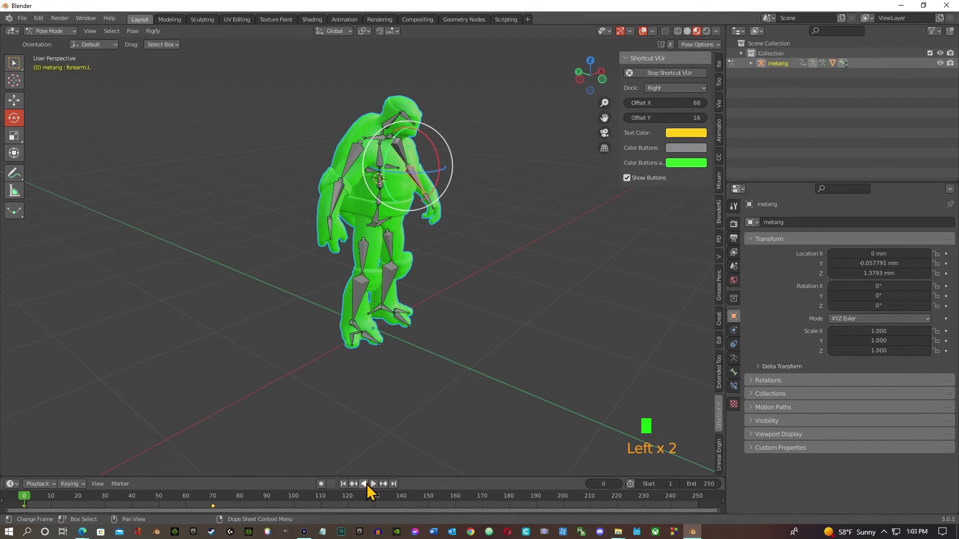
left_click(370, 484)
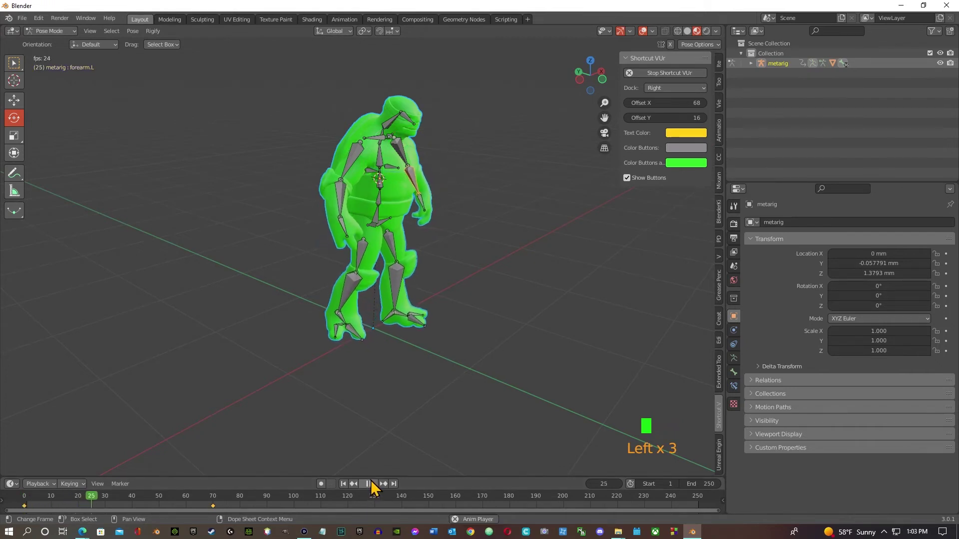
left_click(363, 483)
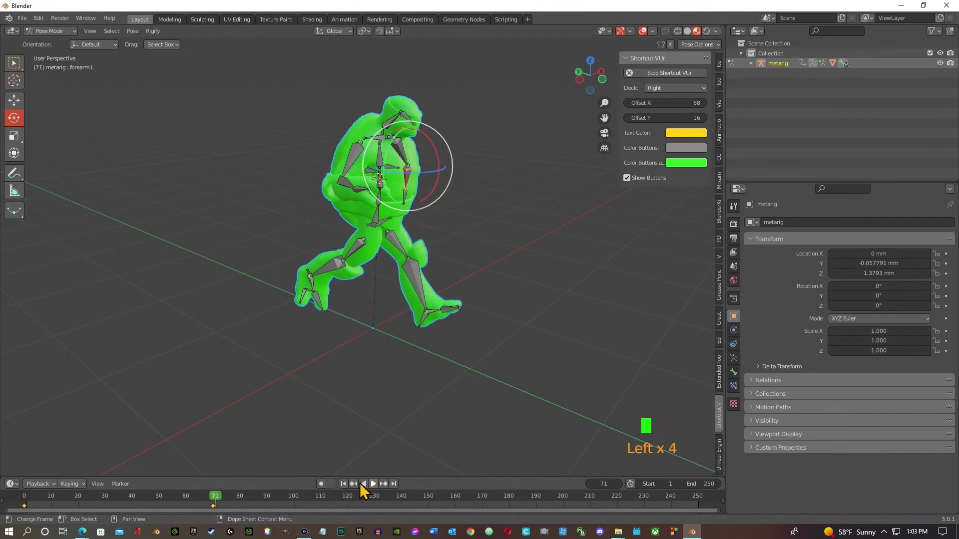
left_click_drag(212, 497, 23, 498)
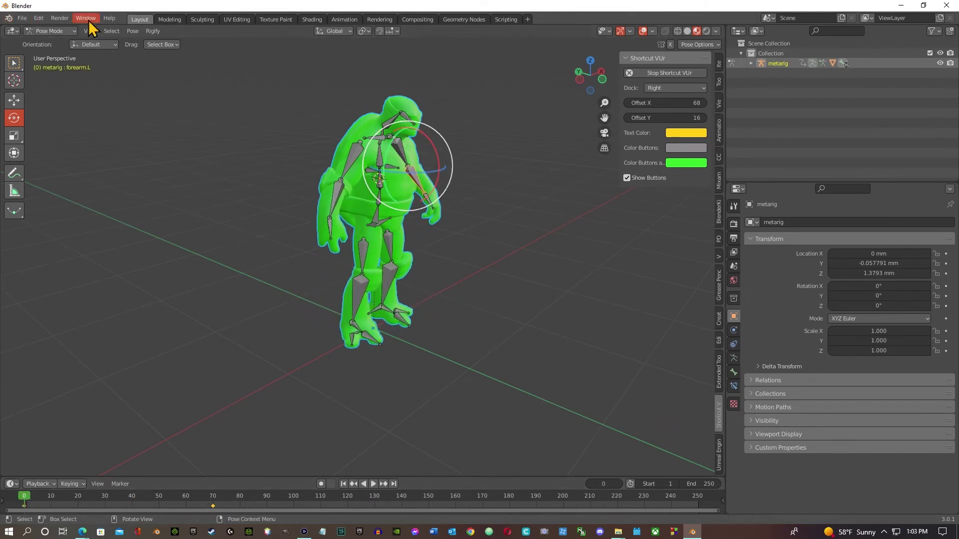
Return to Object Mode and select the turtle mesh
left_click(73, 30)
left_click(60, 42)
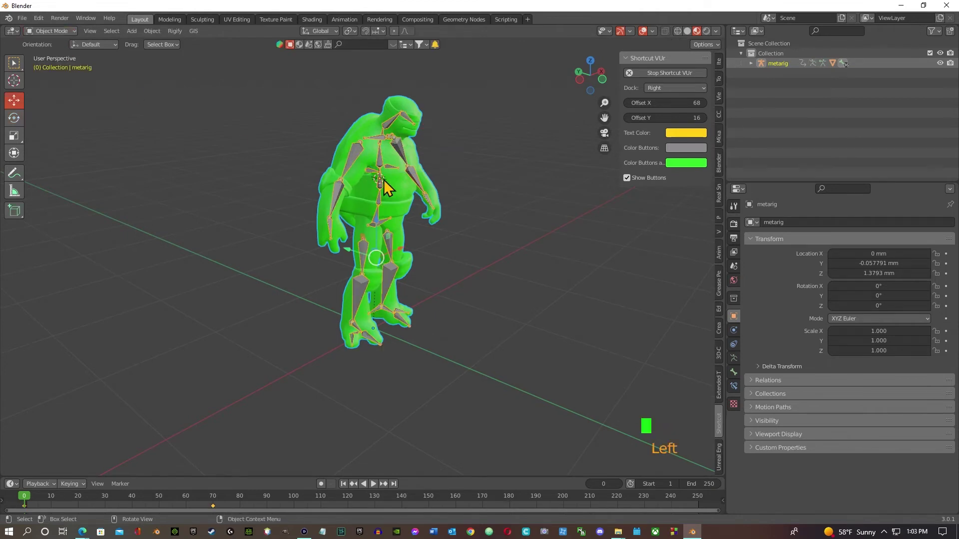
middle_click_drag(385, 185, 322, 167)
left_click(338, 159)
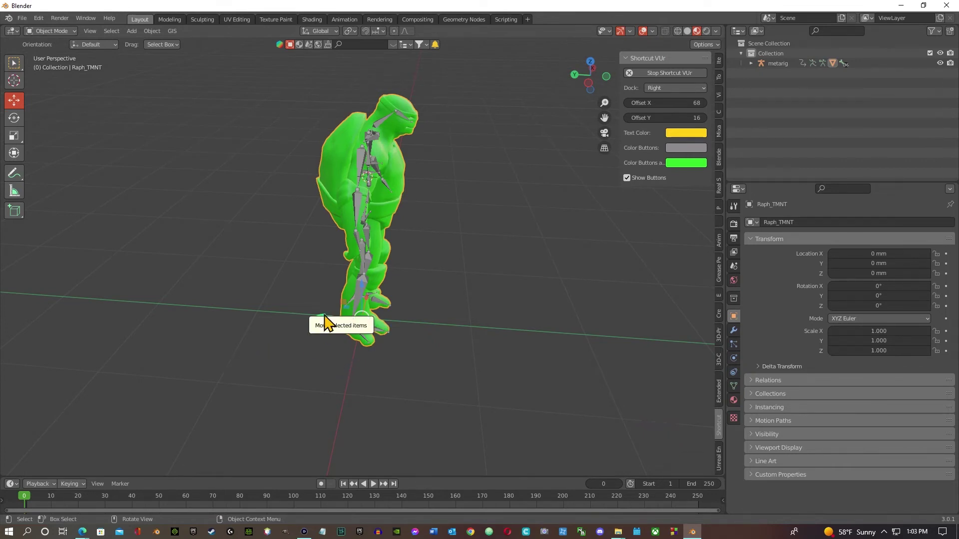
Try X rotations of 3° and 30° on the turtle, then reset it to 0°
left_click(895, 286)
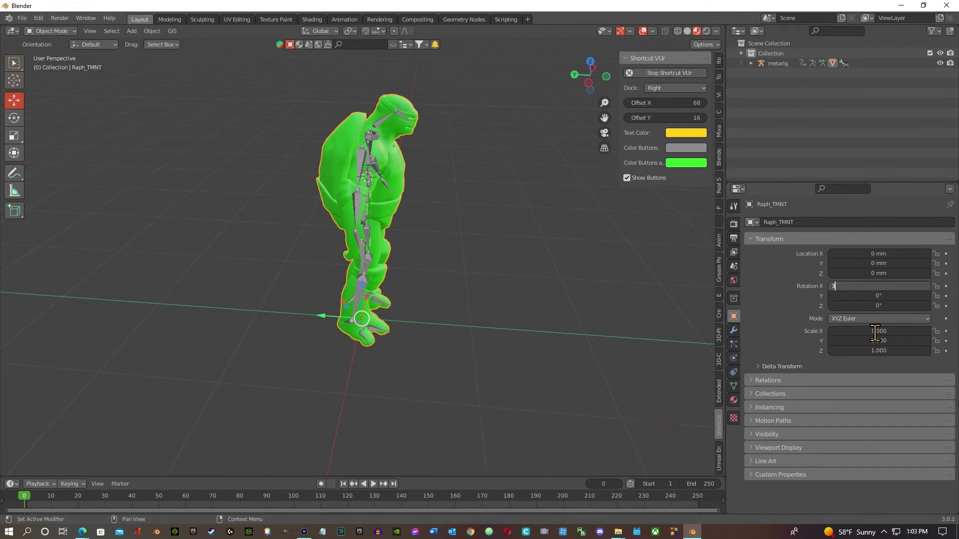
type("3")
key("Return")
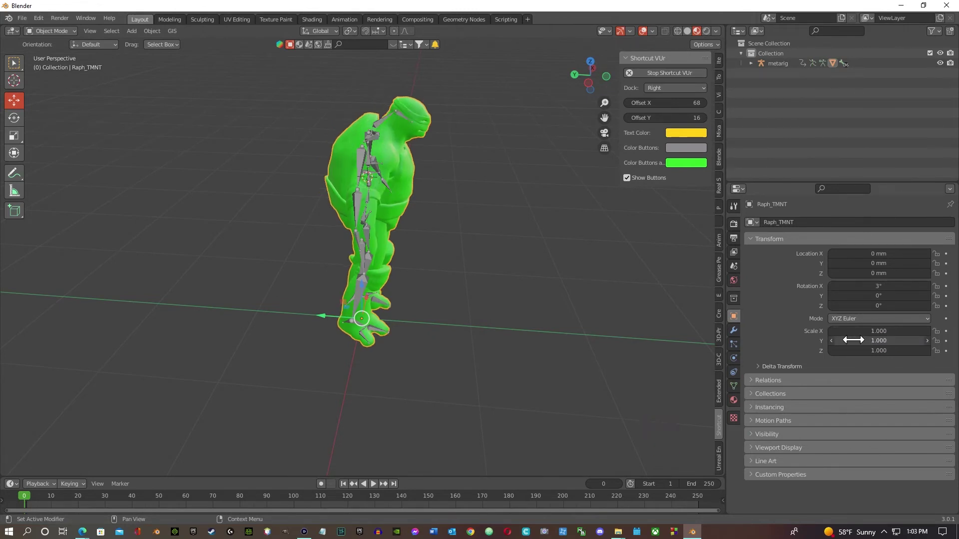
left_click(892, 287)
type("30")
left_click(559, 338)
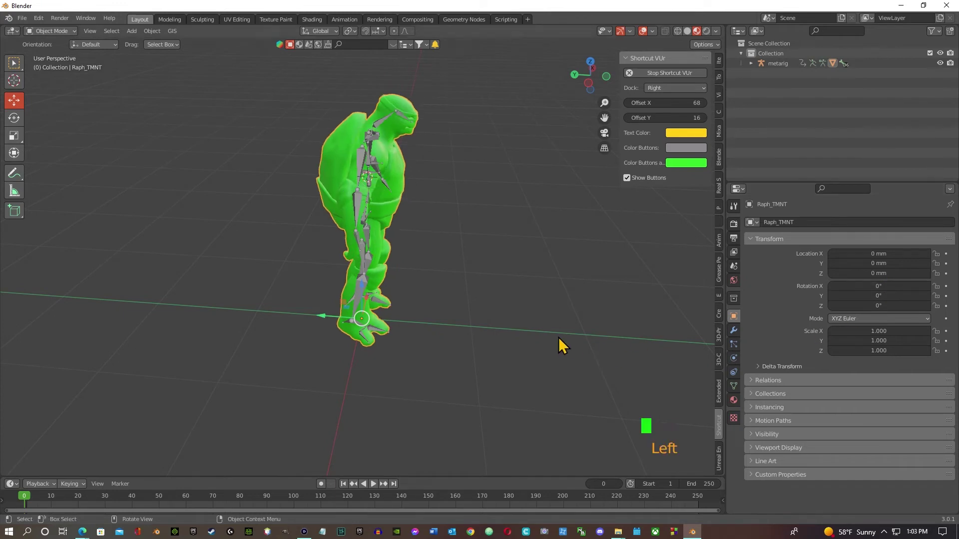
left_click_drag(324, 316, 335, 316)
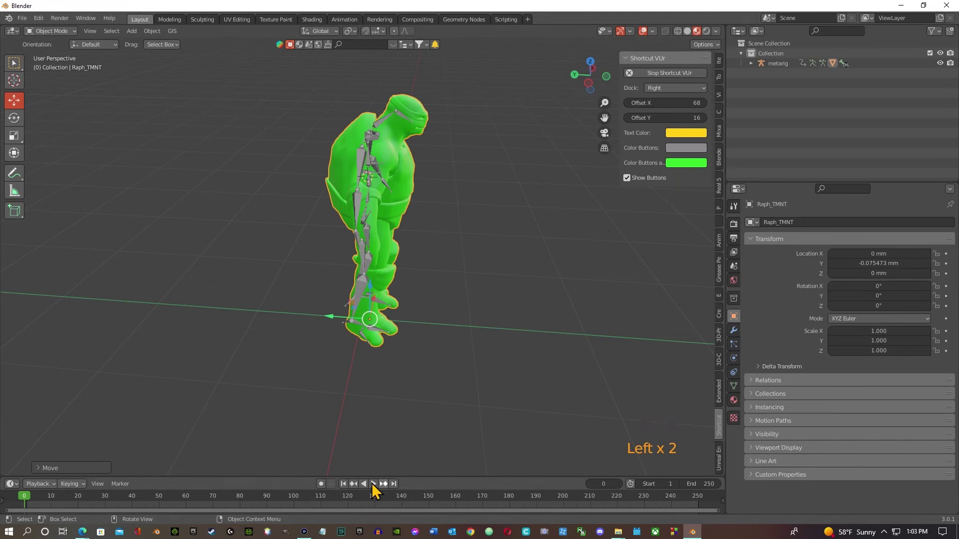
Turn on Auto Keying and restore Y location 0 mm and X rotation 0°
left_click(321, 484)
left_click(895, 263)
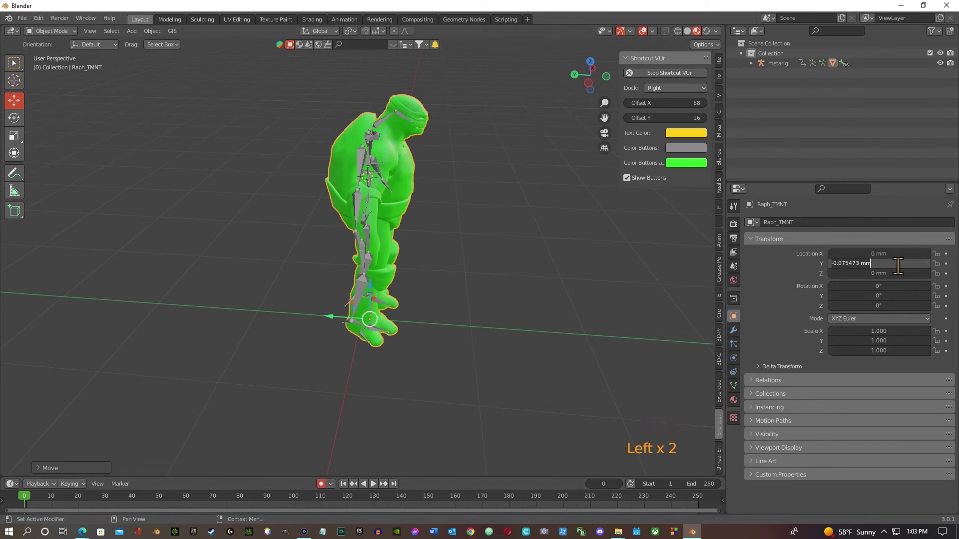
type("0")
double_click(898, 272)
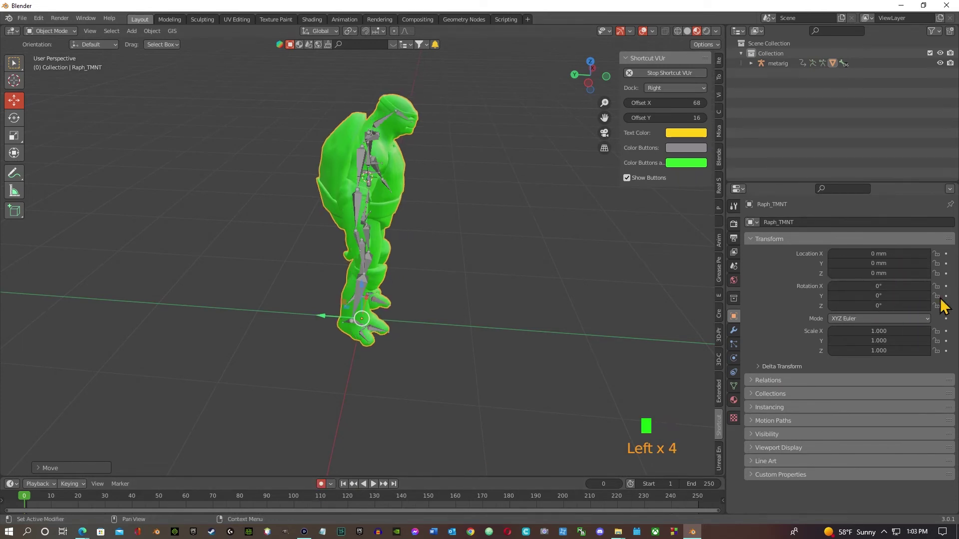
left_click_drag(875, 286, 879, 287)
key("Return")
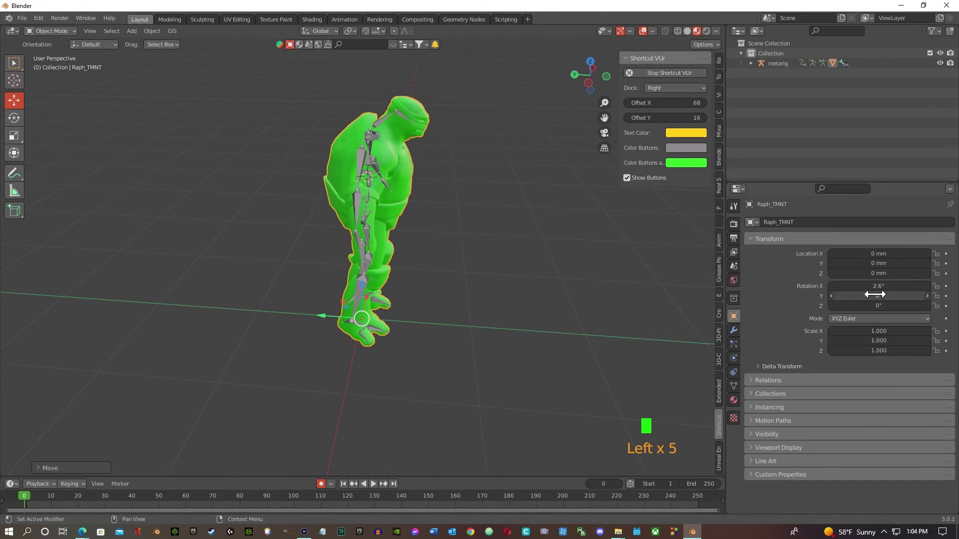
left_click(879, 292)
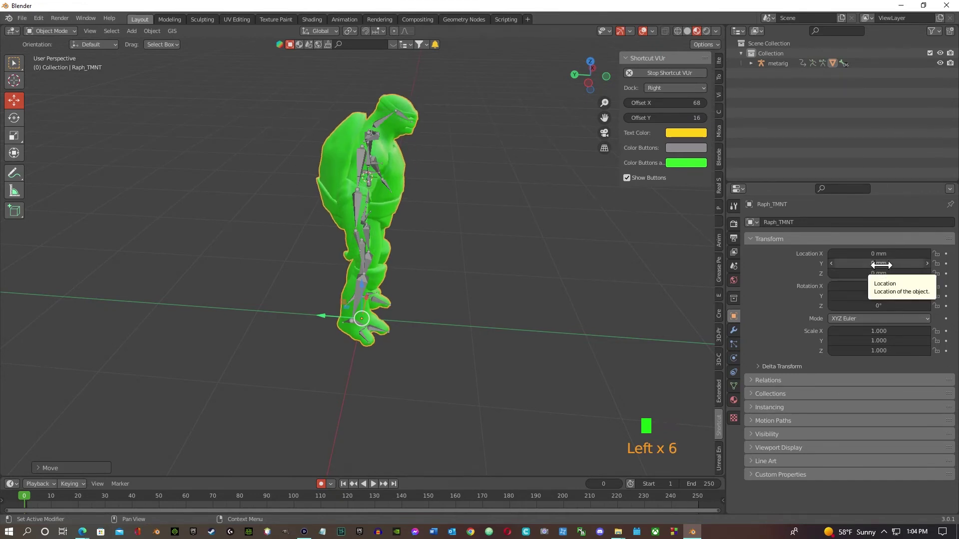
left_click_drag(878, 263, 874, 265)
key("ctrl+z")
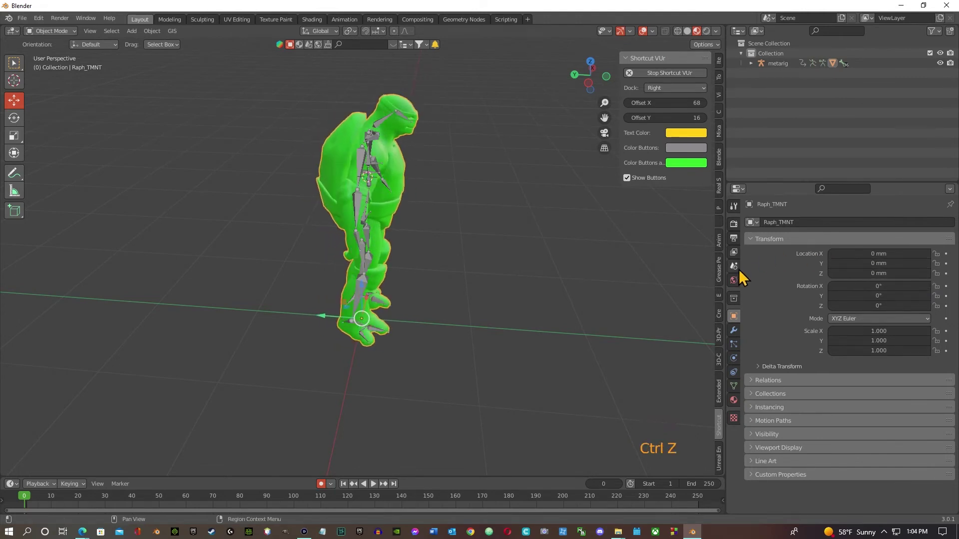
Select the metarig and the Raph_TMNT mesh together via the Outliner
left_click(752, 63)
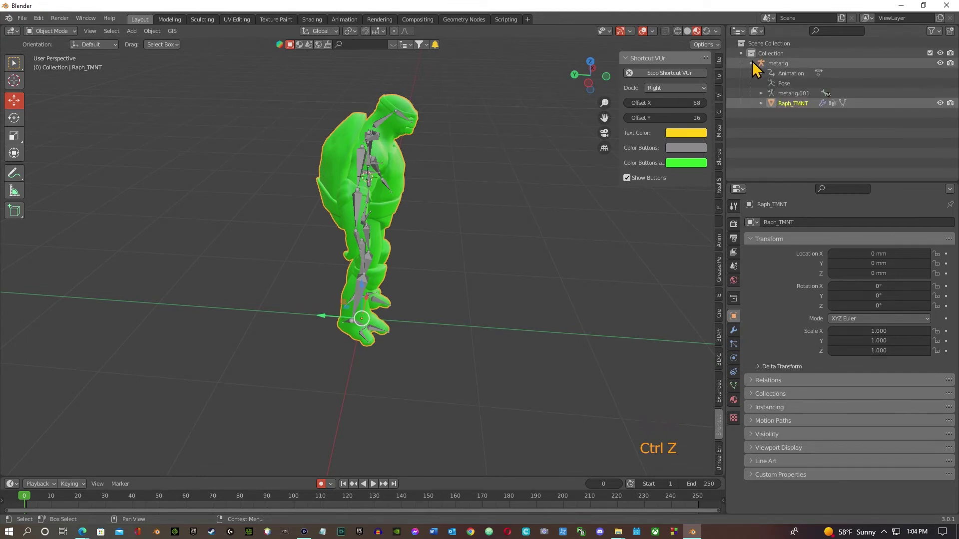
left_click(751, 63)
left_click(768, 62, "shift")
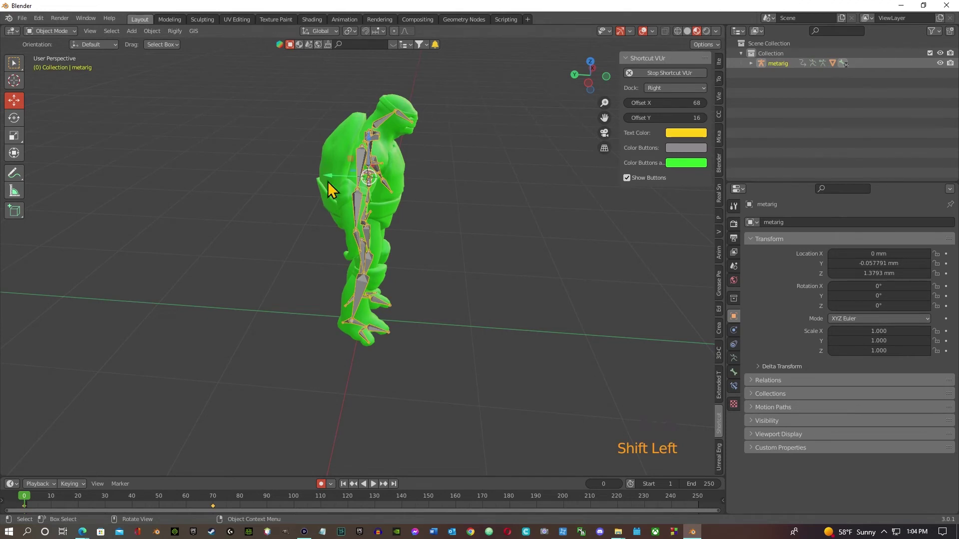
left_click(334, 156, "shift")
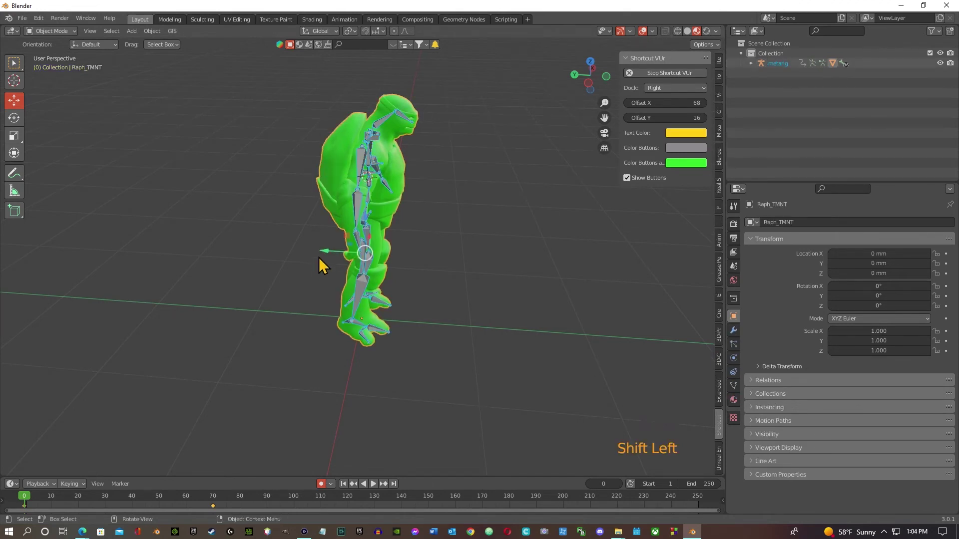
mouse_move(327, 251)
left_mouse_down()
mouse_move(336, 252)
mouse_move(328, 253)
left_mouse_up()
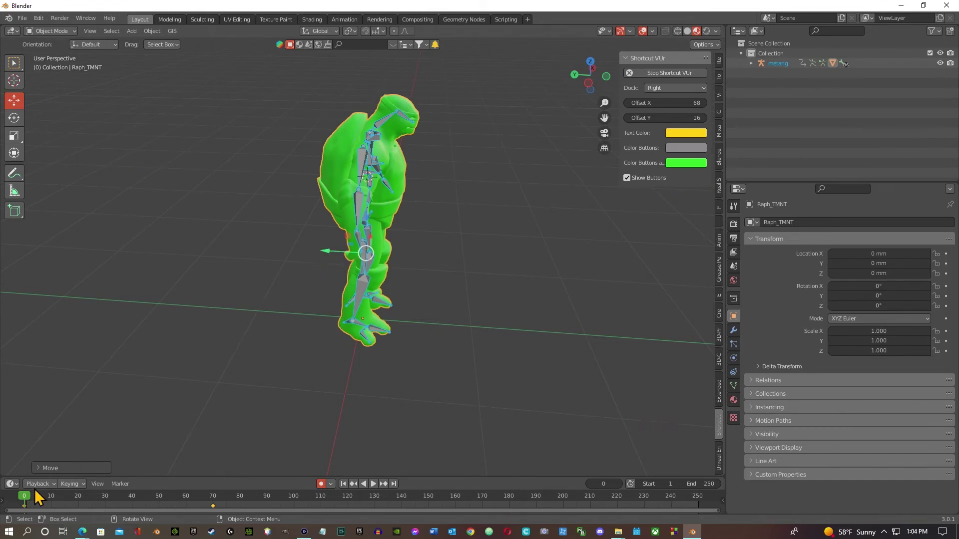
Scrub the timeline to check the turtle's stride around frame 71
left_click_drag(25, 498, 215, 493)
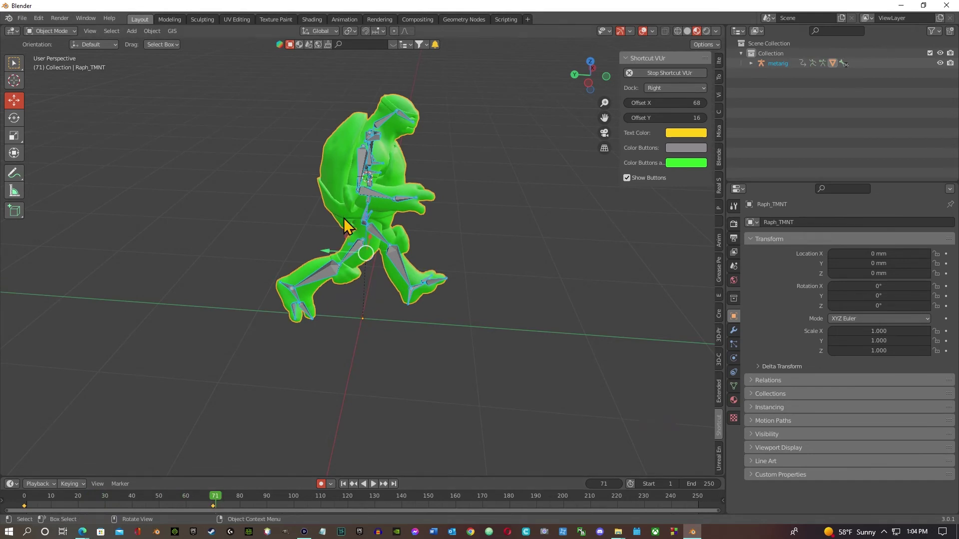
left_click_drag(217, 495, 214, 494)
left_click_drag(365, 253, 412, 268)
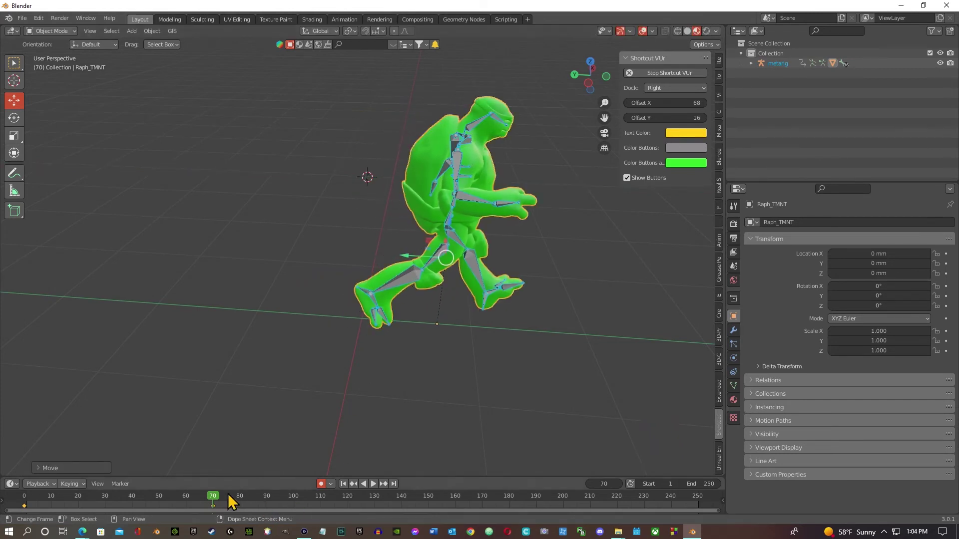
left_click_drag(214, 502, 24, 499)
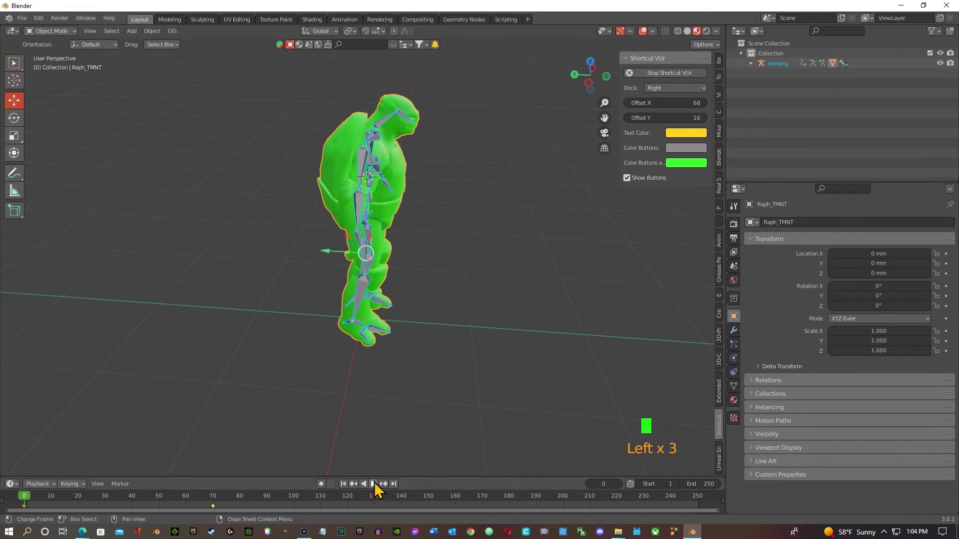
Play the walk cycle, stop near frame 110, then return to frame 0 in a front view
left_click(373, 484)
left_click(373, 484)
left_click(373, 484)
left_click(373, 483)
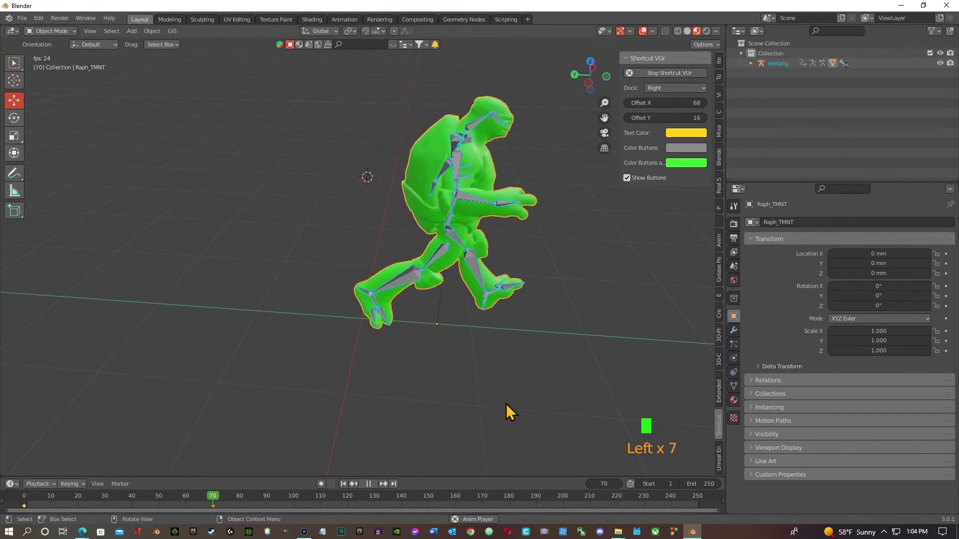
left_click(371, 484)
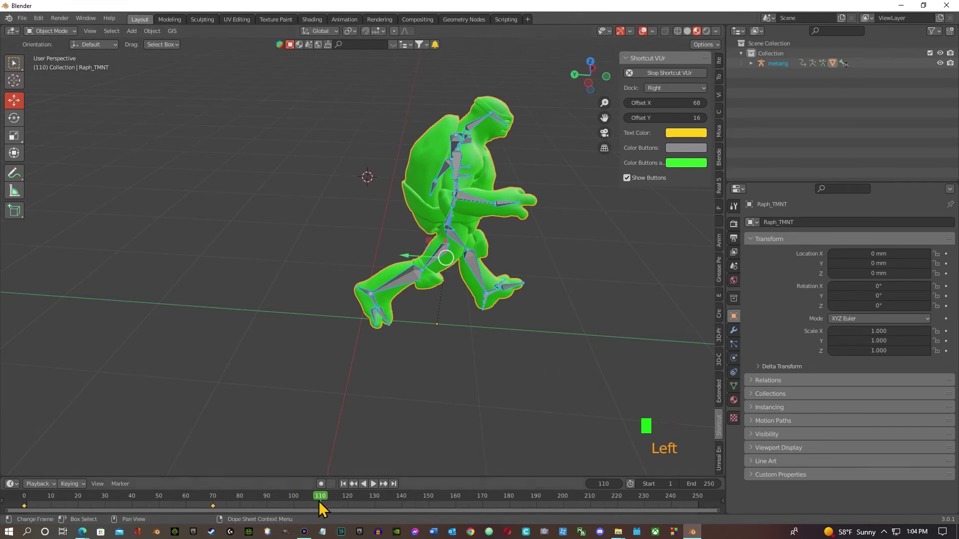
left_click_drag(318, 500, 12, 502)
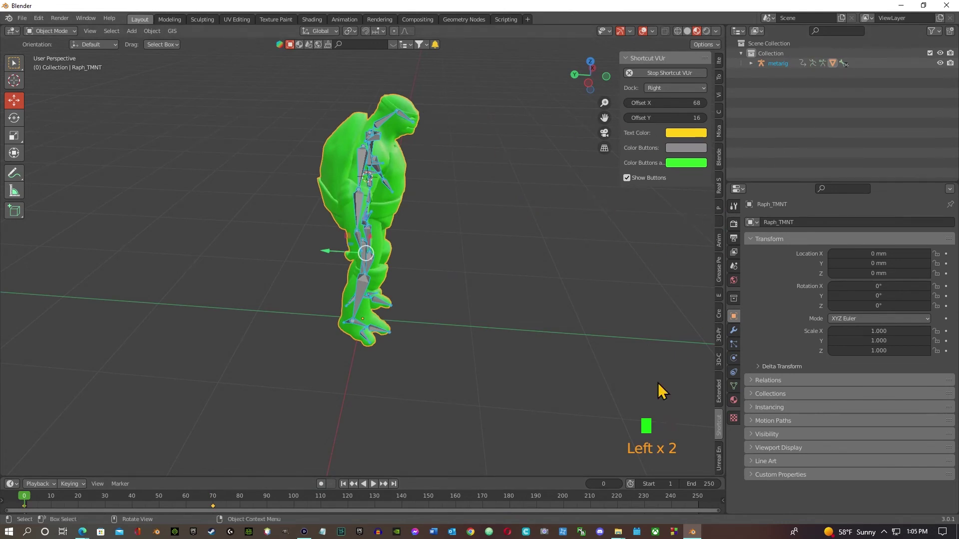
middle_click_drag(402, 190, 505, 210)
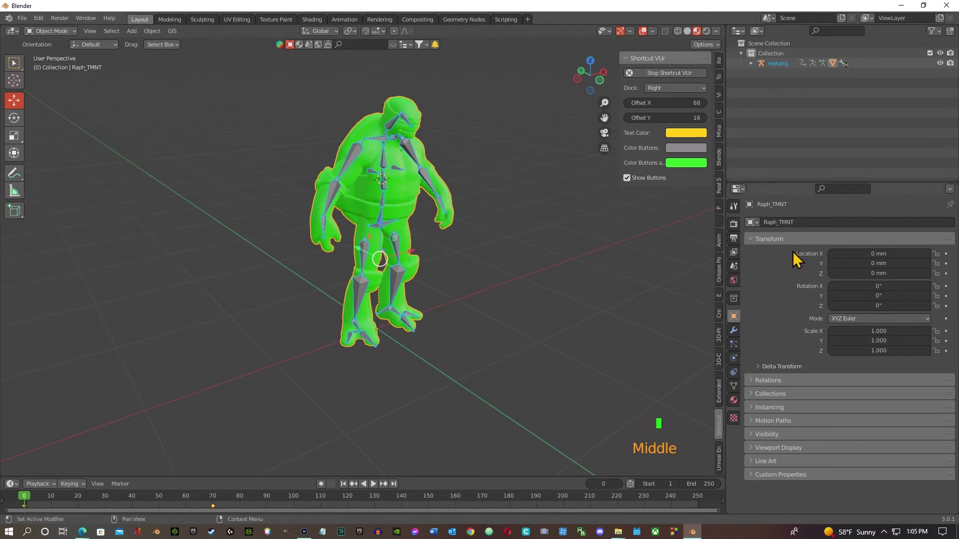
Show the Output properties: 1920×1080, 24 fps, frames 1–250, FFmpeg MPEG-4
left_click(734, 224)
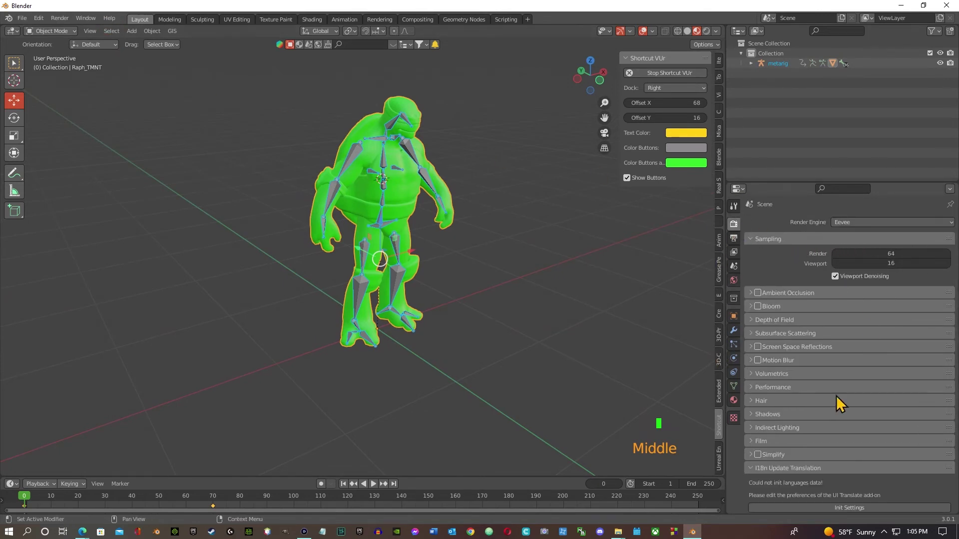
left_click(733, 238)
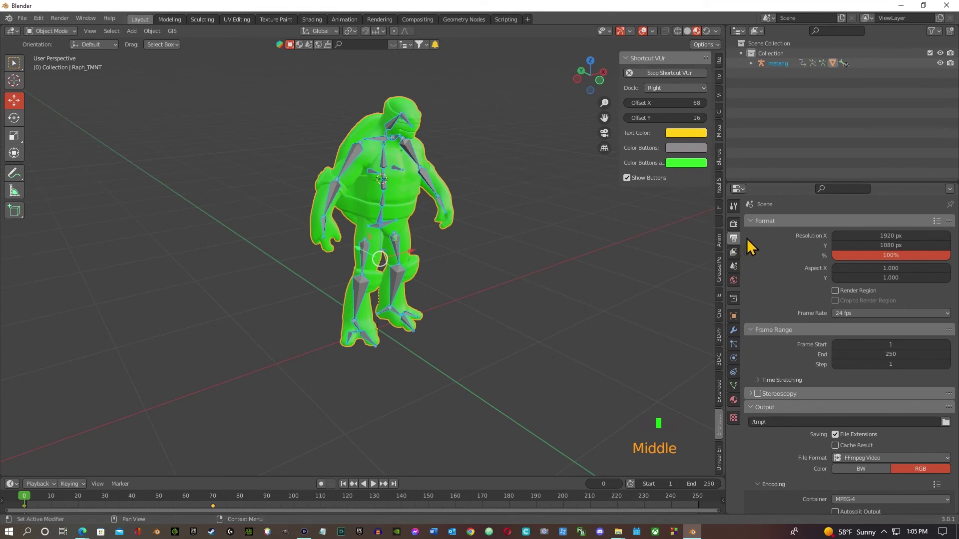
left_click(733, 224)
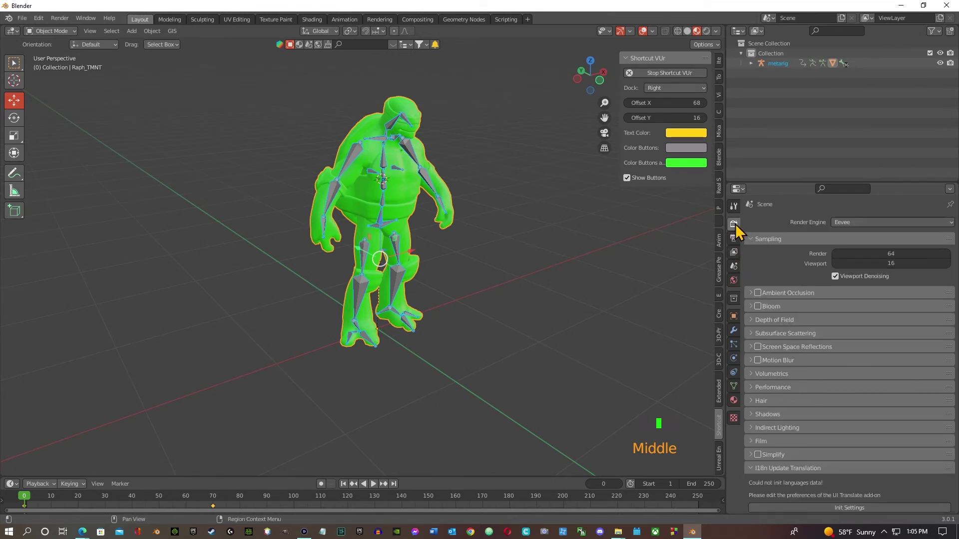
left_click(733, 238)
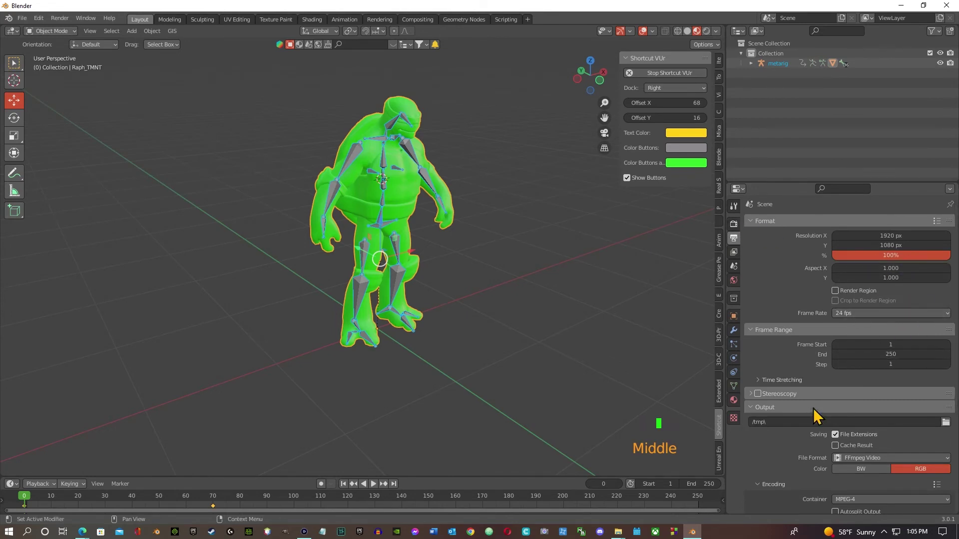
Set the animation's Frame Range End to 70 and browse for the render output location
left_click(904, 354)
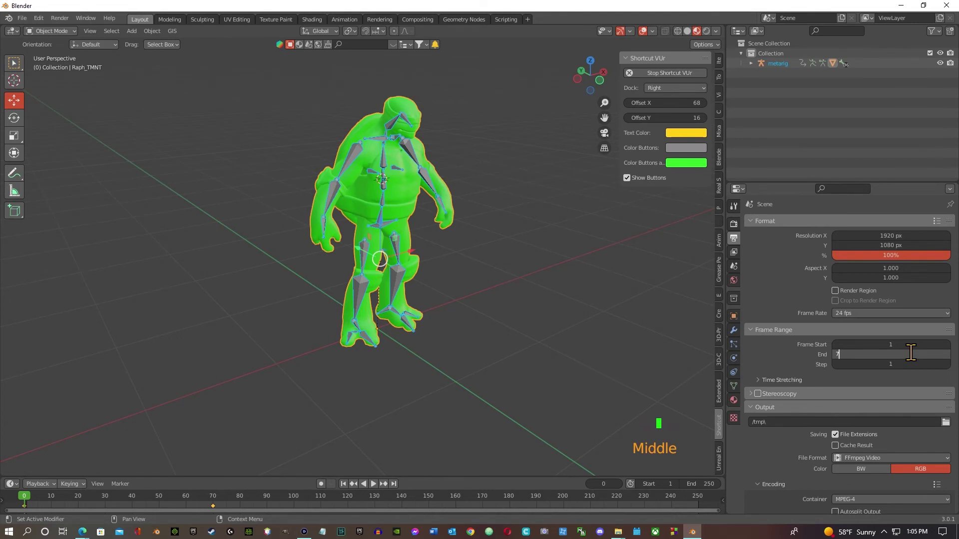
key("Return")
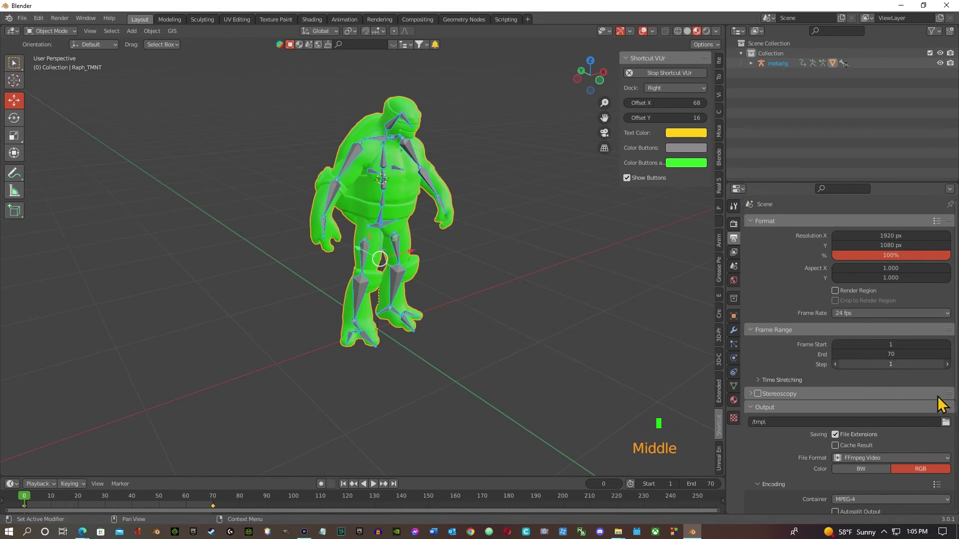
left_click(945, 422)
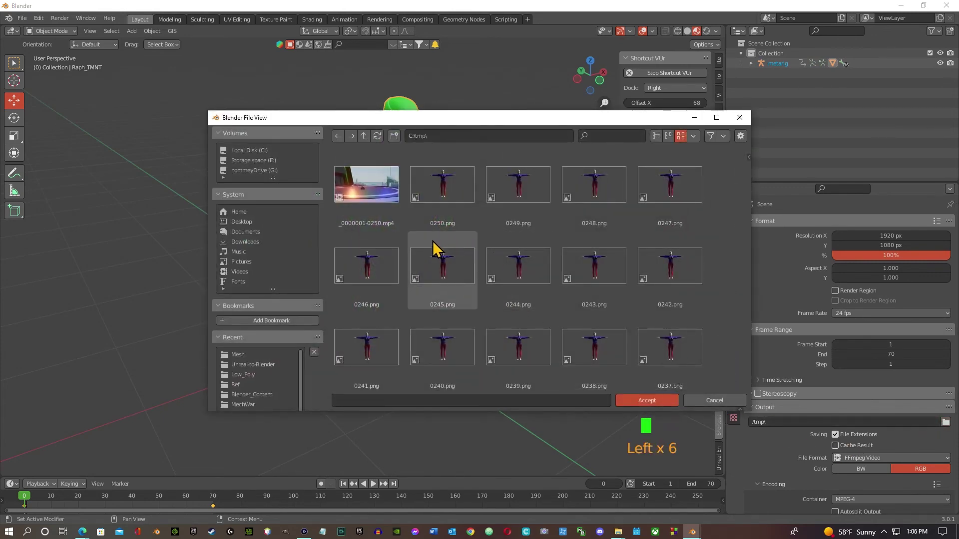
Browse to Videos > Blender_Project > Project9 and create a new folder named Animations
left_click(270, 170)
left_click(269, 163)
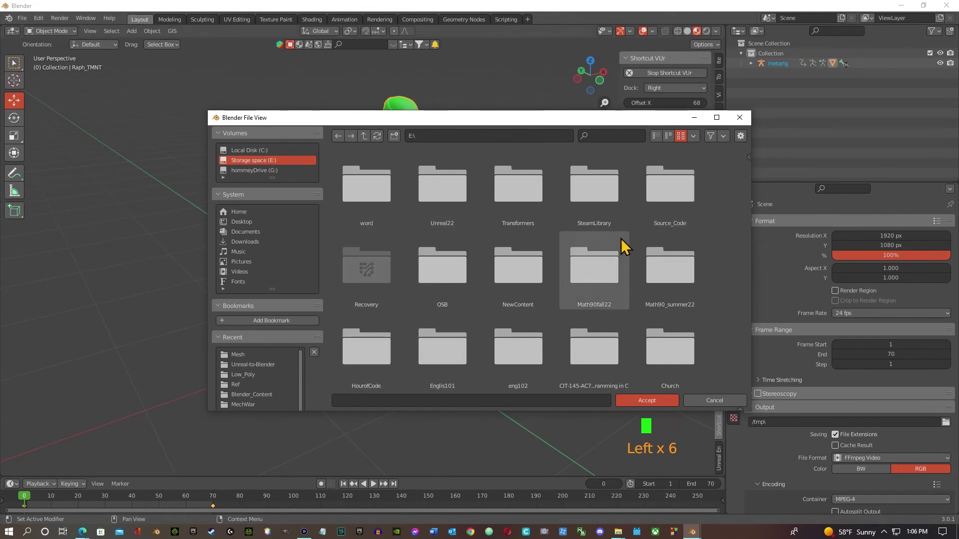
left_click(244, 273)
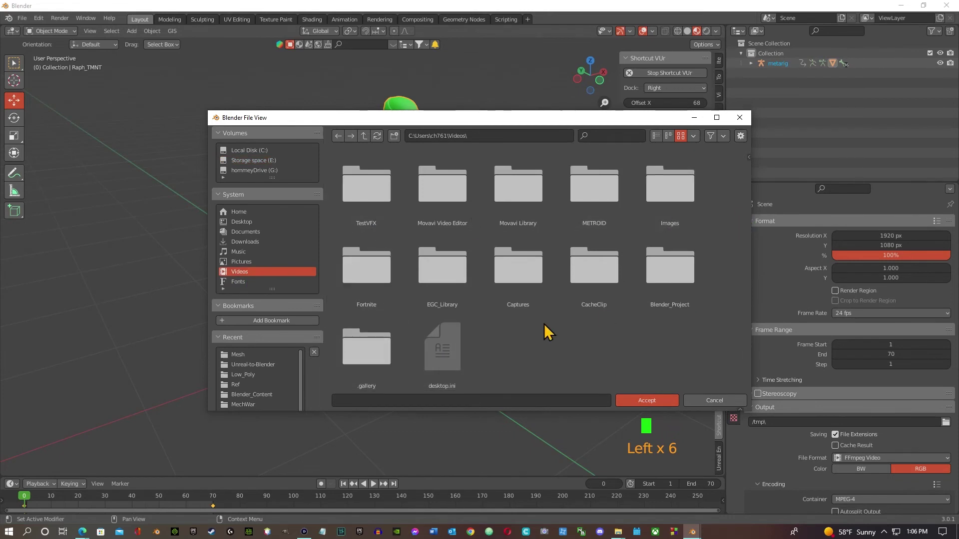
double_click(663, 281)
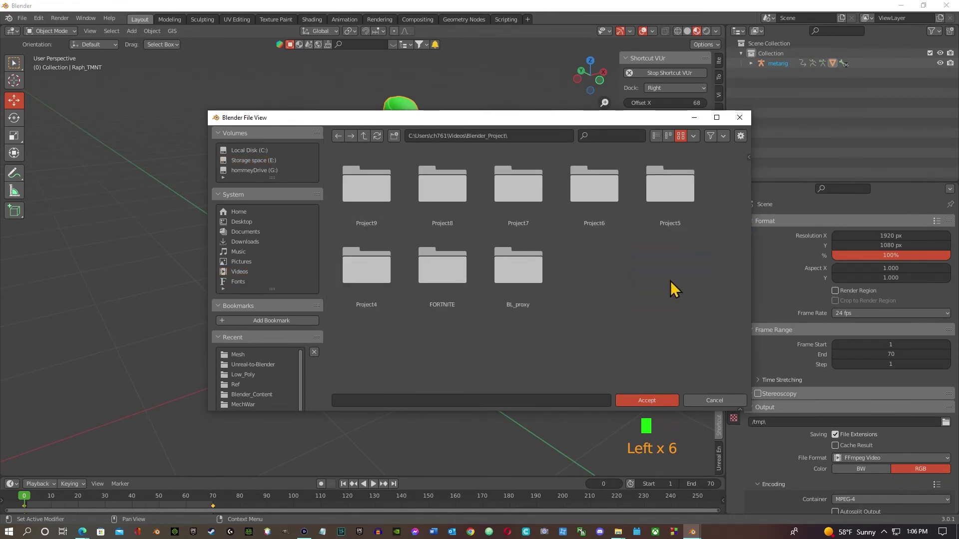
double_click(382, 198)
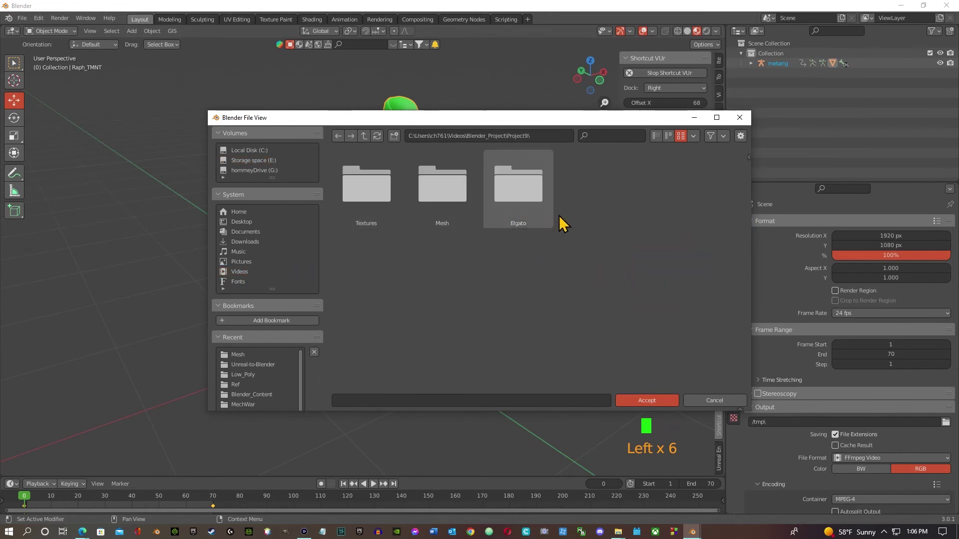
left_click(393, 137)
type("t")
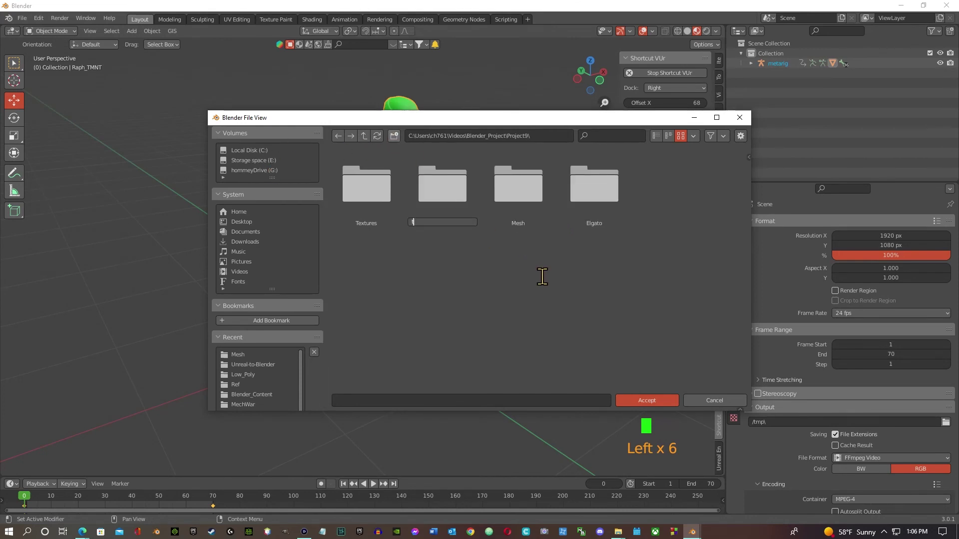
type("es")
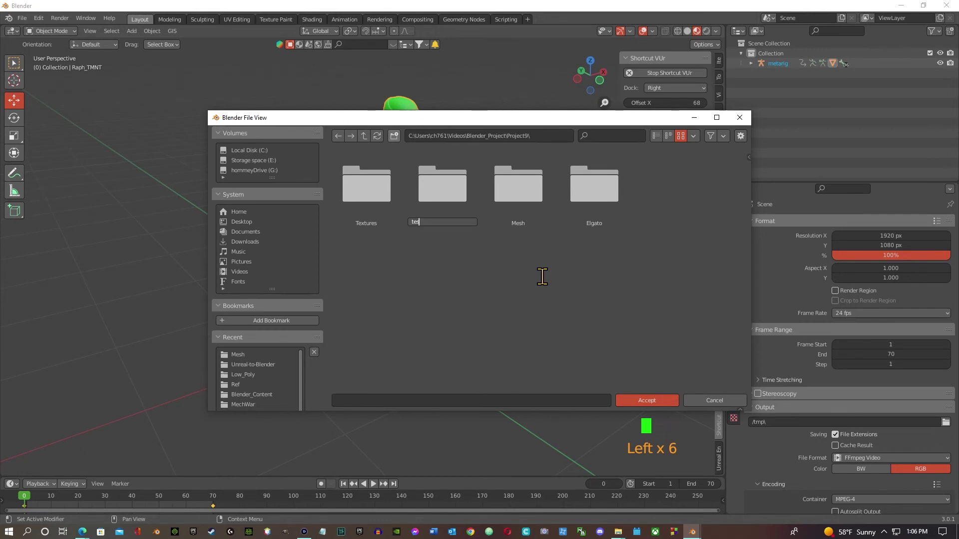
key("BackSpace")
key("BackSpace")
key("BackSpace")
type("Animations")
key("Return")
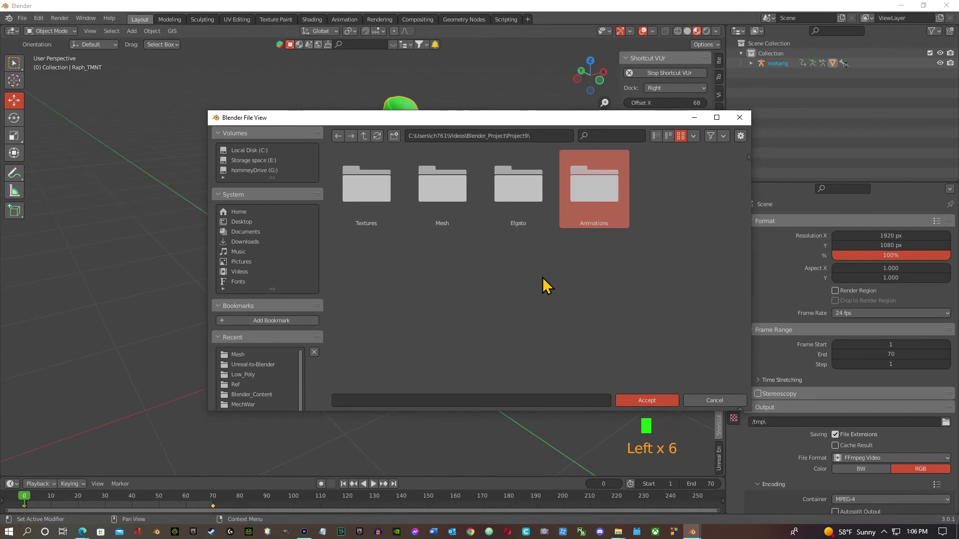
Inside the Animations folder, enter TMNT as the output file name and accept the path
double_click(605, 193)
left_click(380, 399)
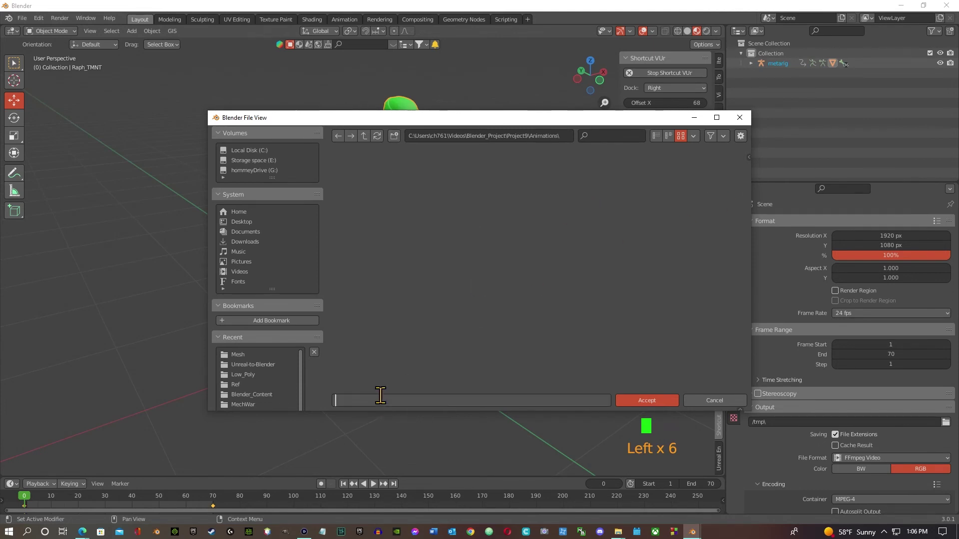
type("T")
key("BackSpace")
type("MNT")
left_click(663, 401)
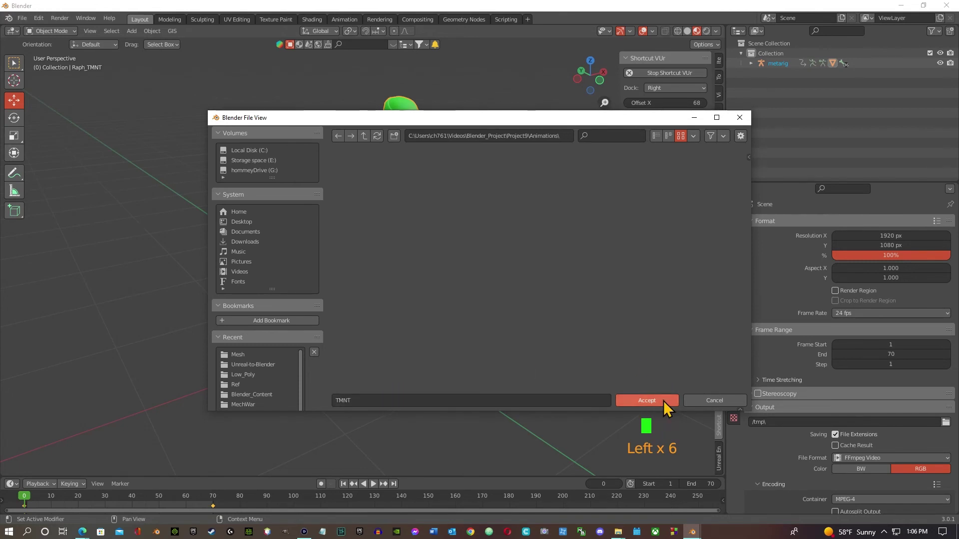
left_click(663, 401)
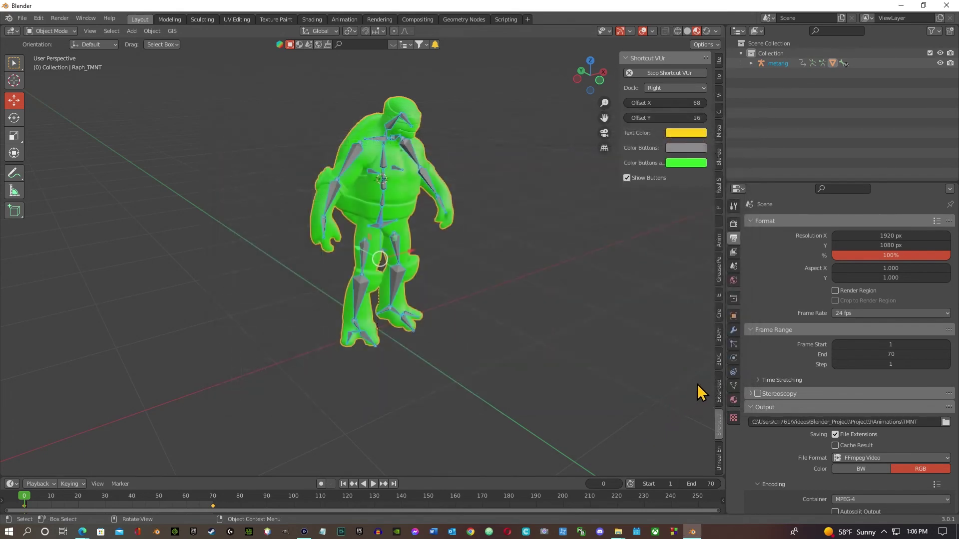
left_click(925, 457)
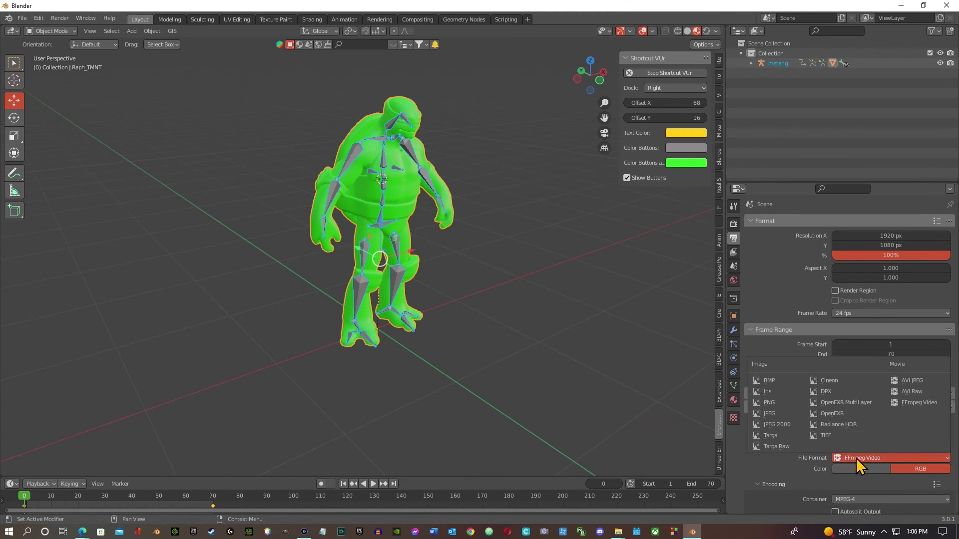
left_click(873, 465)
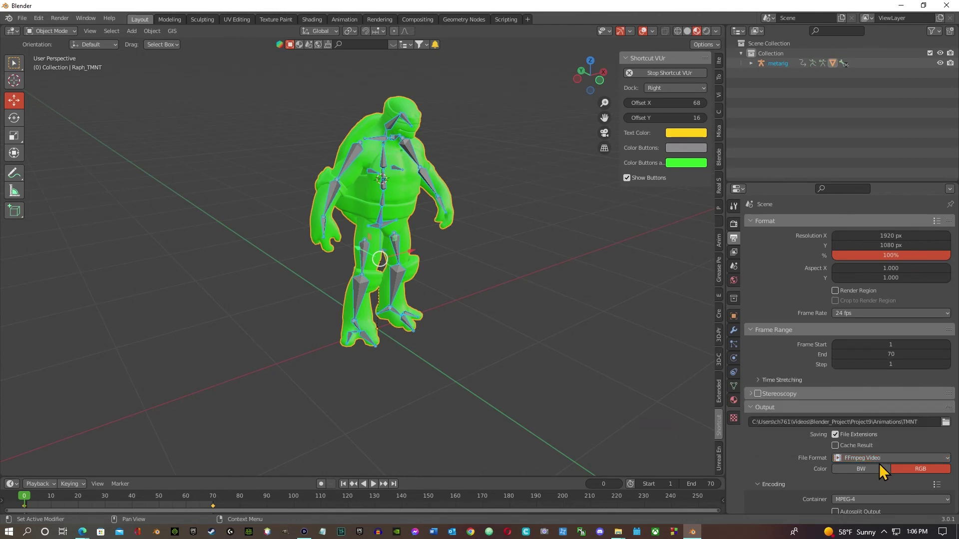
left_click(946, 459)
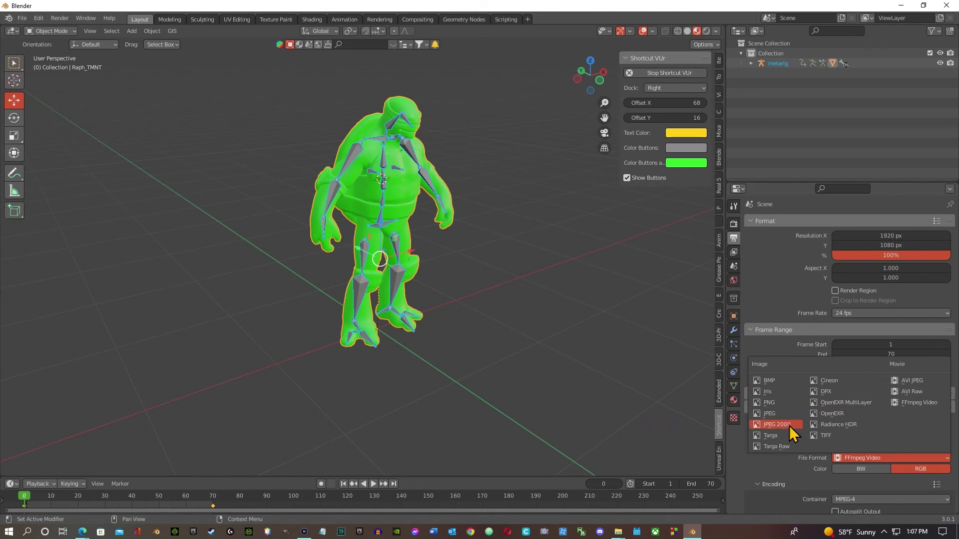
left_click(910, 459)
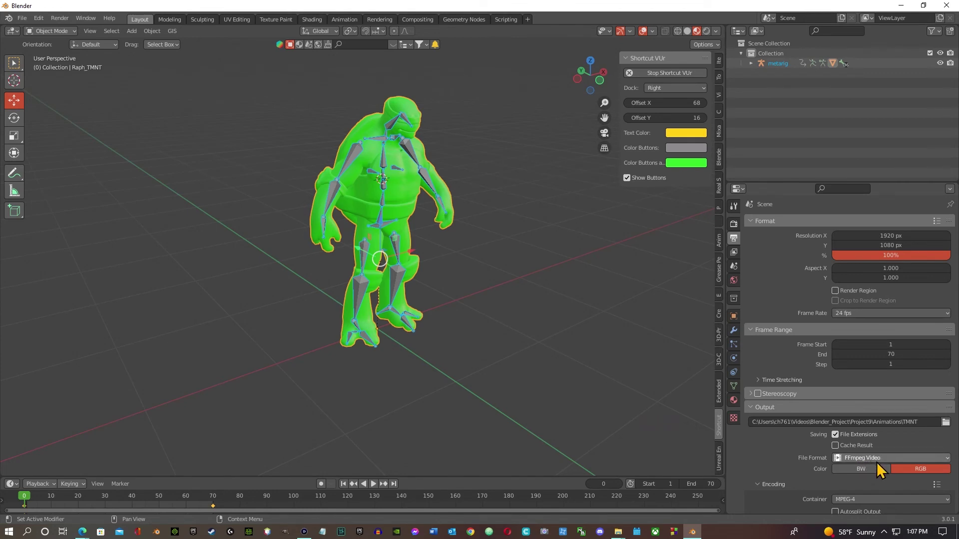
scroll(899, 477, "down", 3)
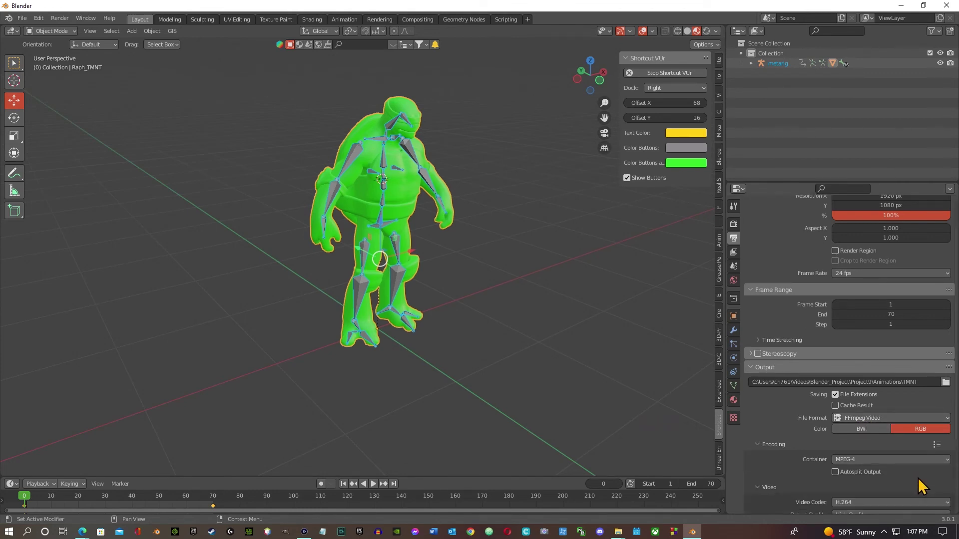
scroll(918, 478, "down", 1)
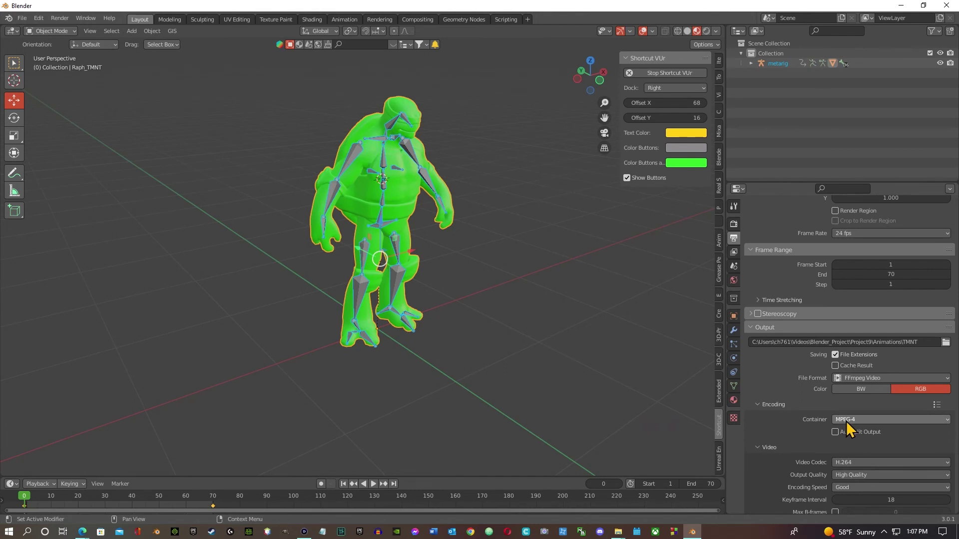
left_click(895, 419)
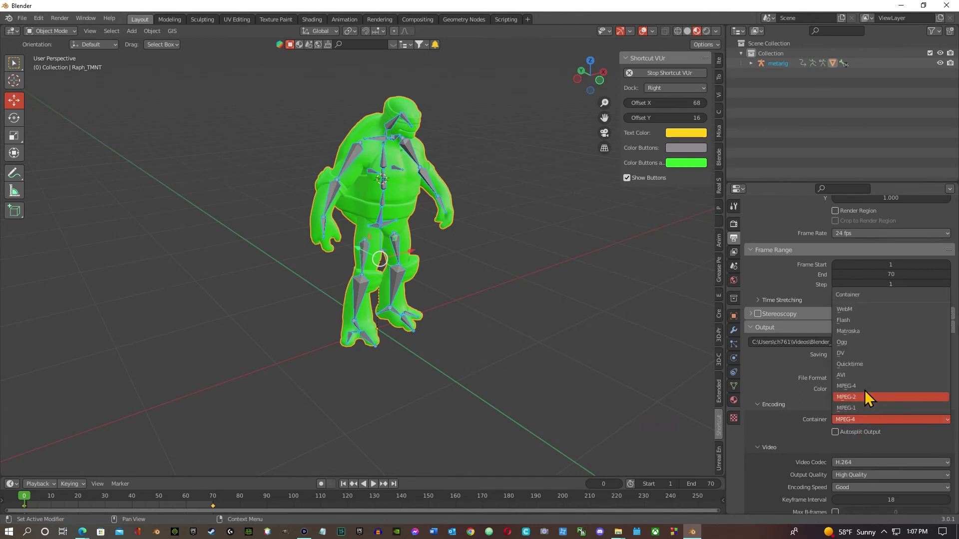
left_click(833, 431)
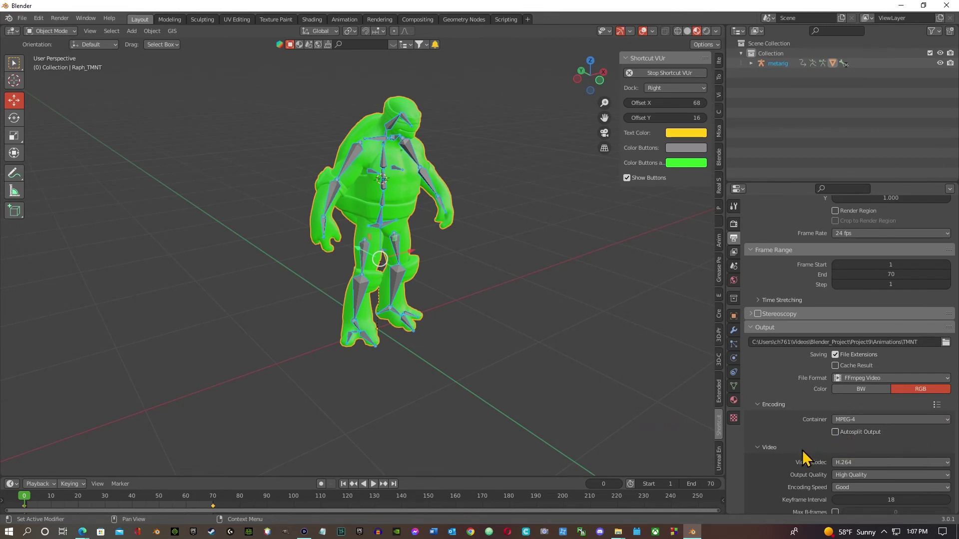
scroll(829, 451, "down", 1)
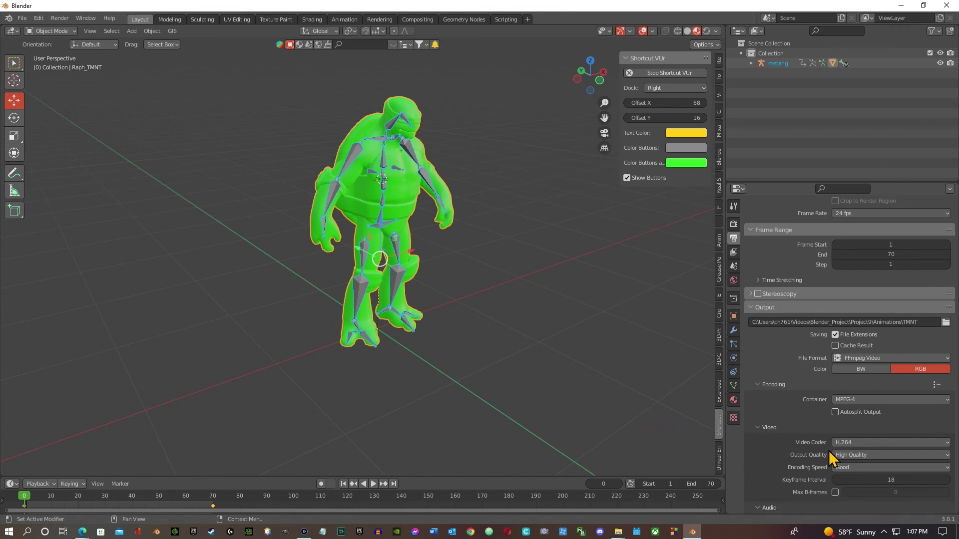
left_click(883, 442)
left_click(859, 442)
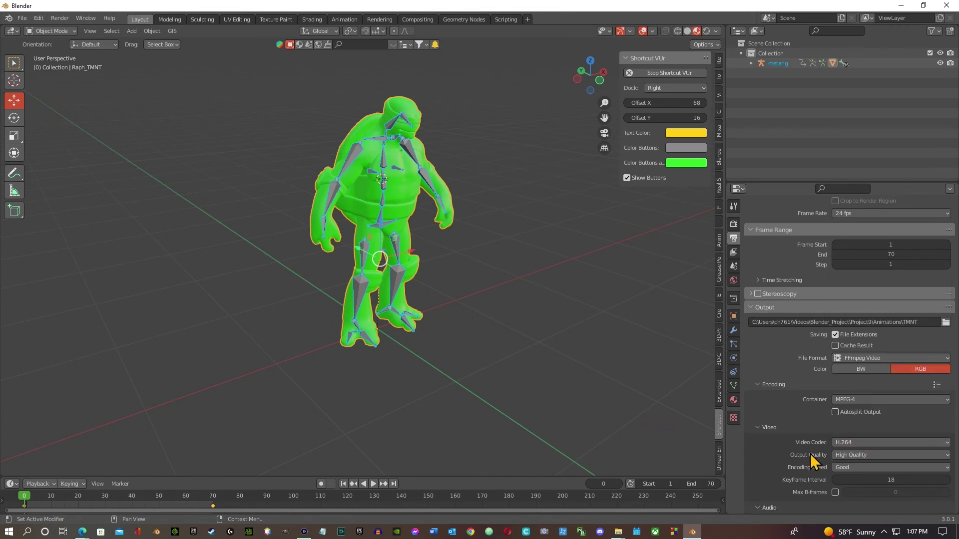
left_click(871, 455)
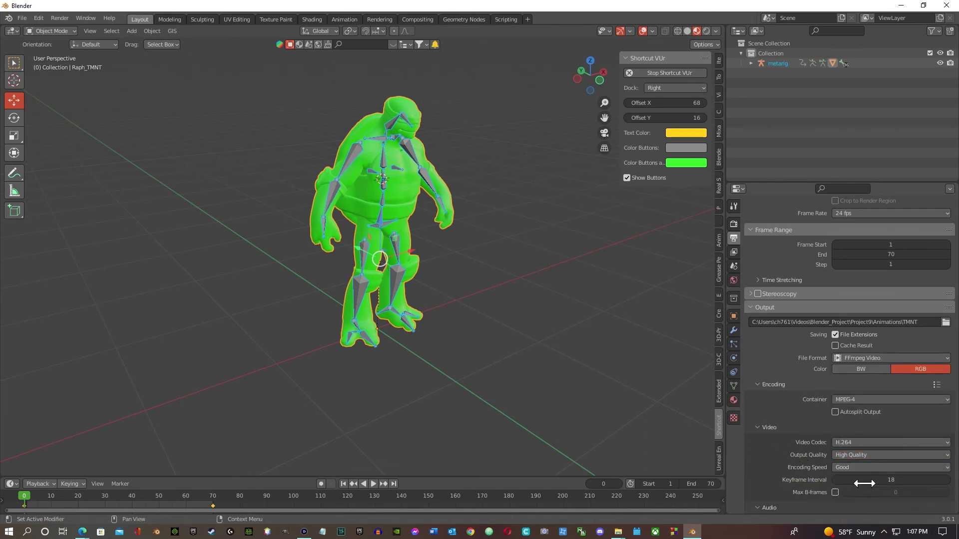
scroll(894, 499, "down", 3)
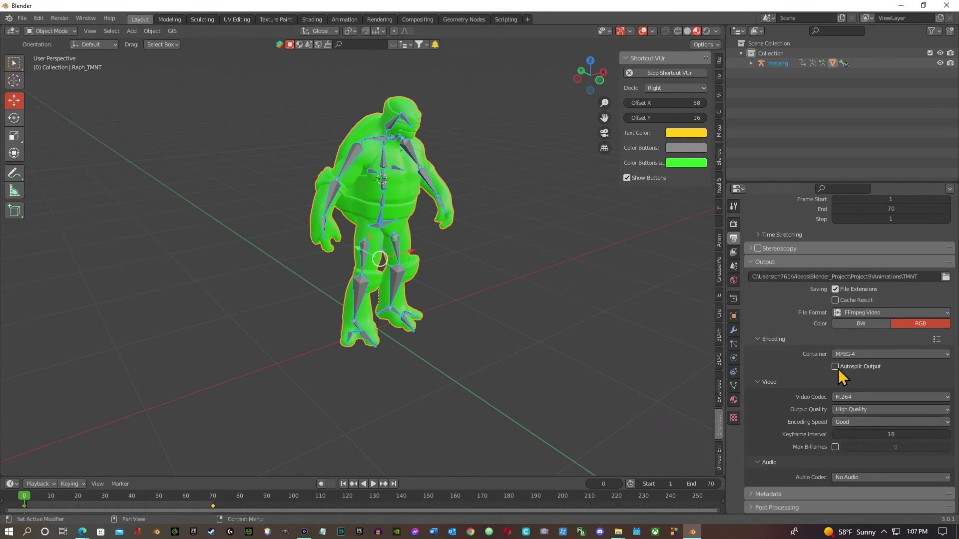
scroll(842, 375, "up", 5)
scroll(842, 380, "up", 3)
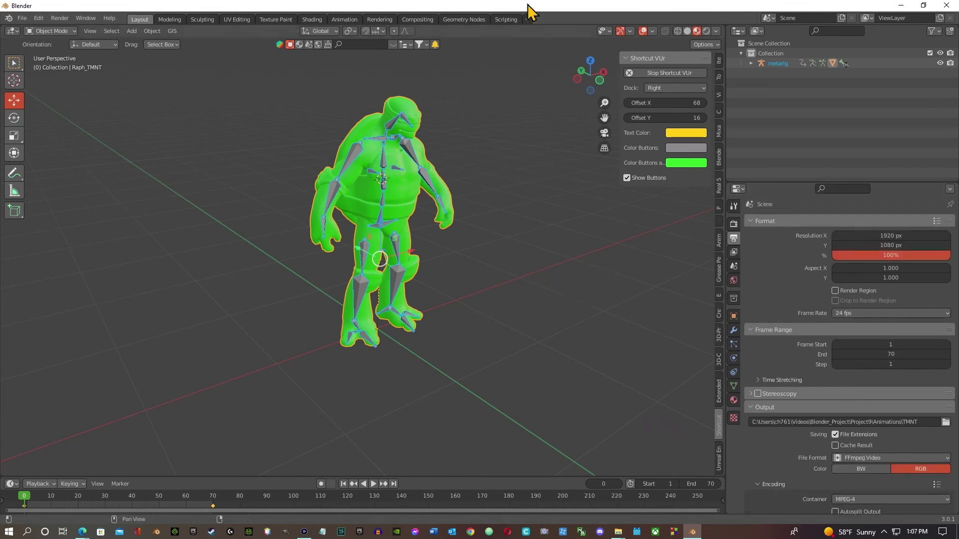
Try Render Image, which fails with a 'No camera found in scene' warning
left_click(62, 19)
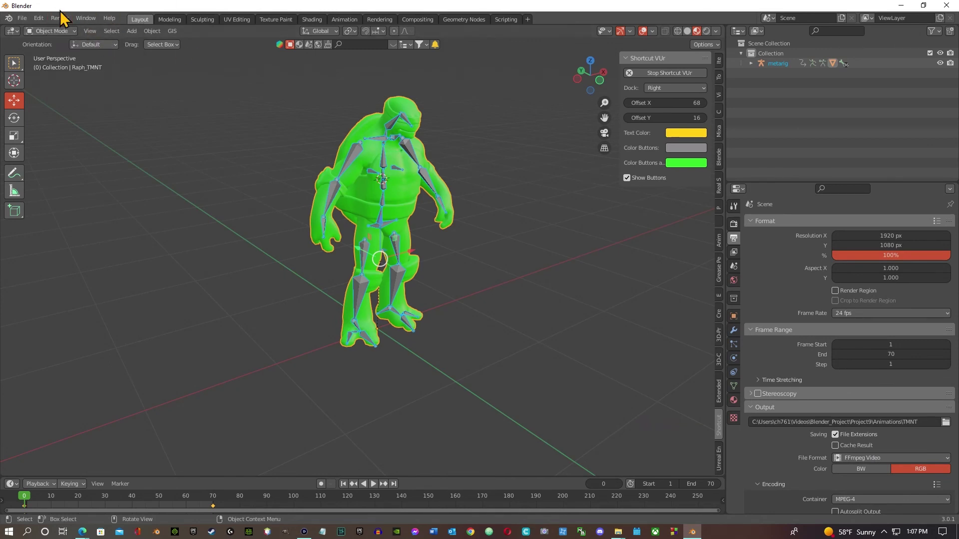
left_click(61, 19)
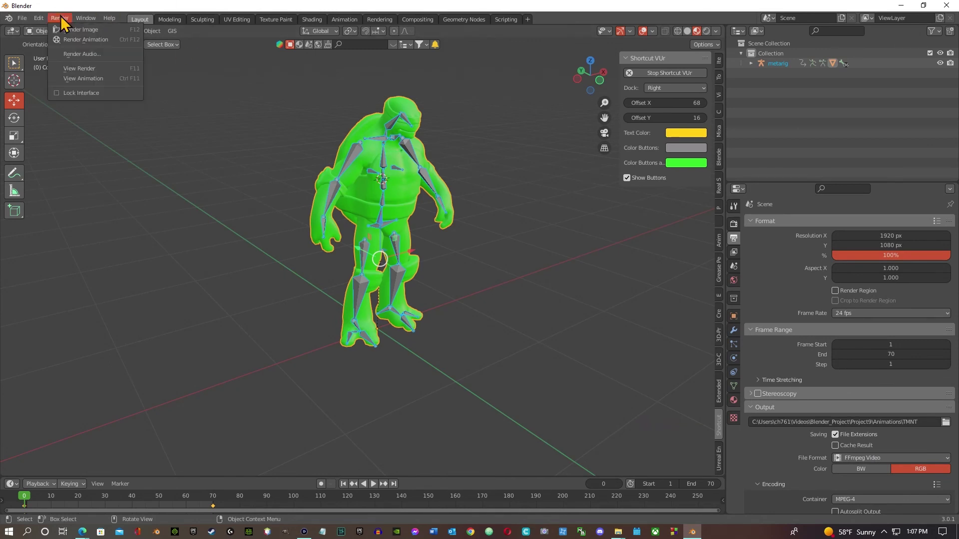
left_click(83, 32)
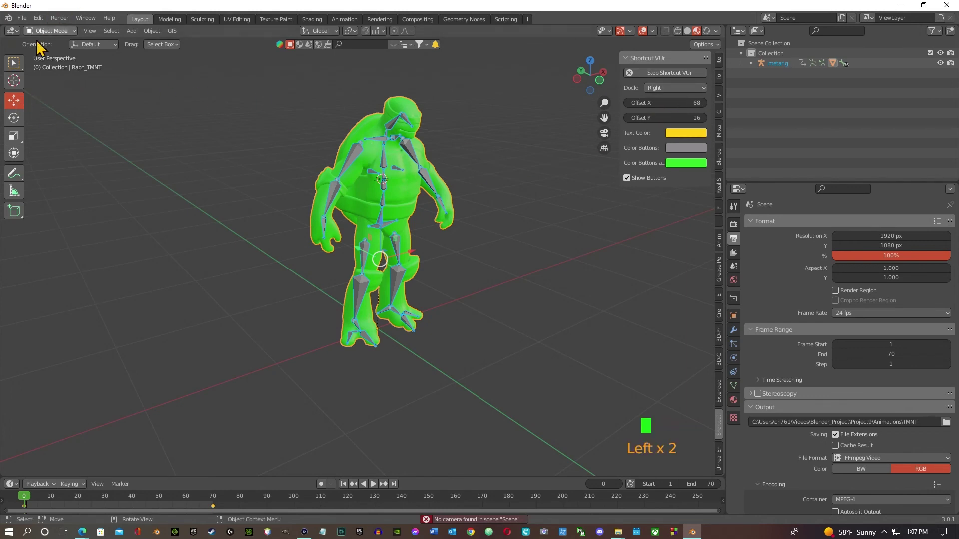
left_click(112, 31)
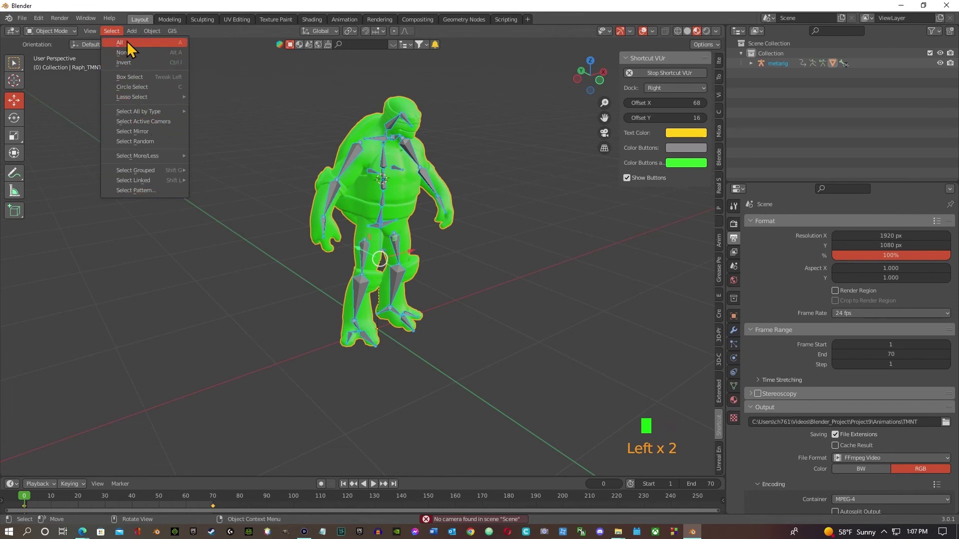
Add a Camera and a Sun light to the turtle scene from the Add menu
left_click(125, 43)
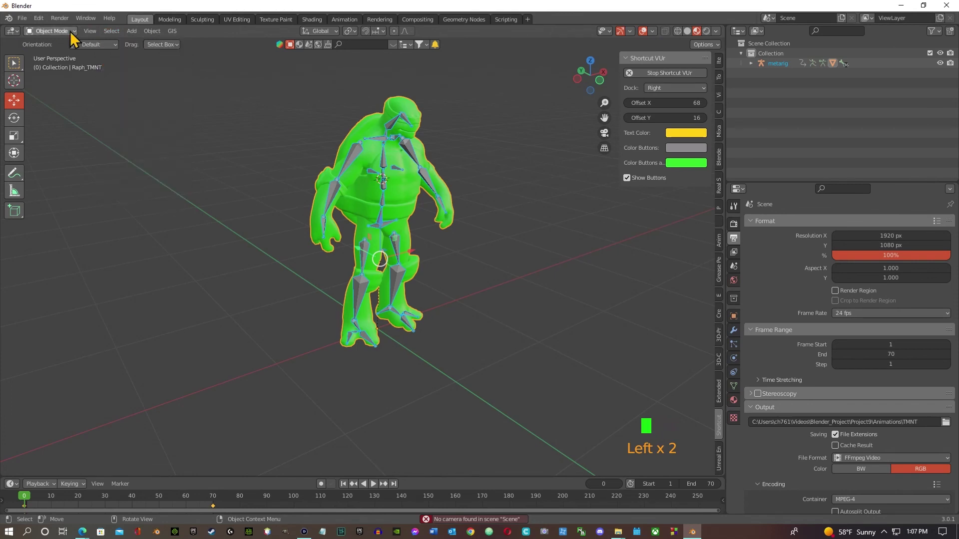
left_click(131, 31)
mouse_move(168, 193)
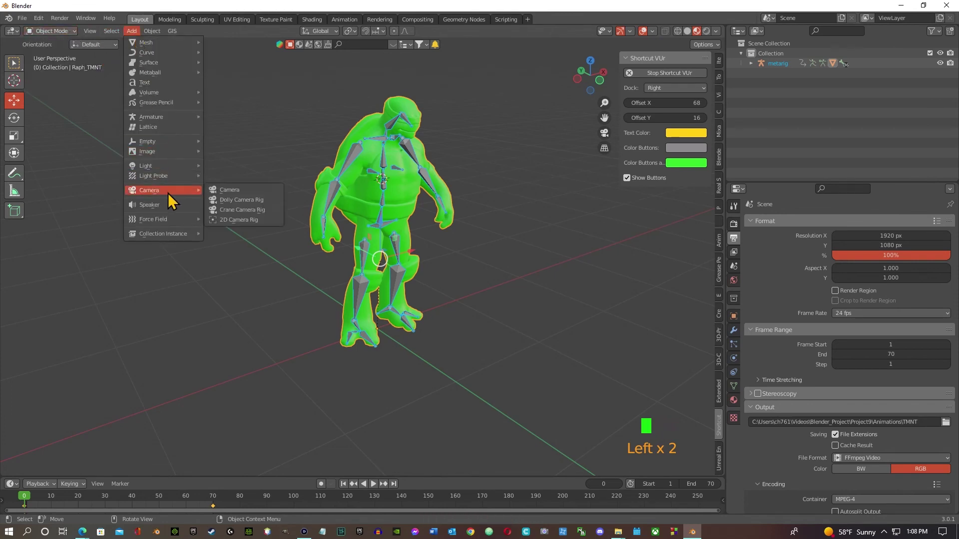
left_click(236, 193)
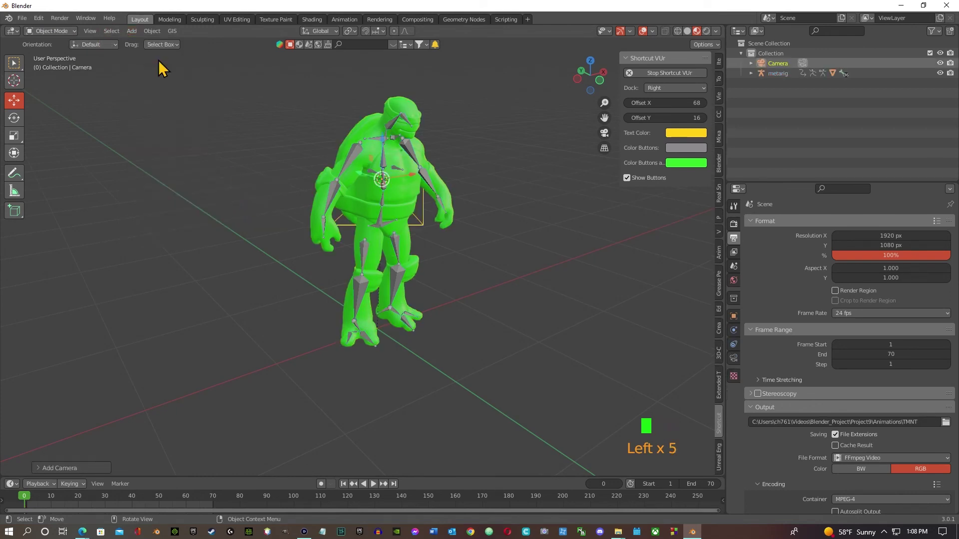
left_click(131, 31)
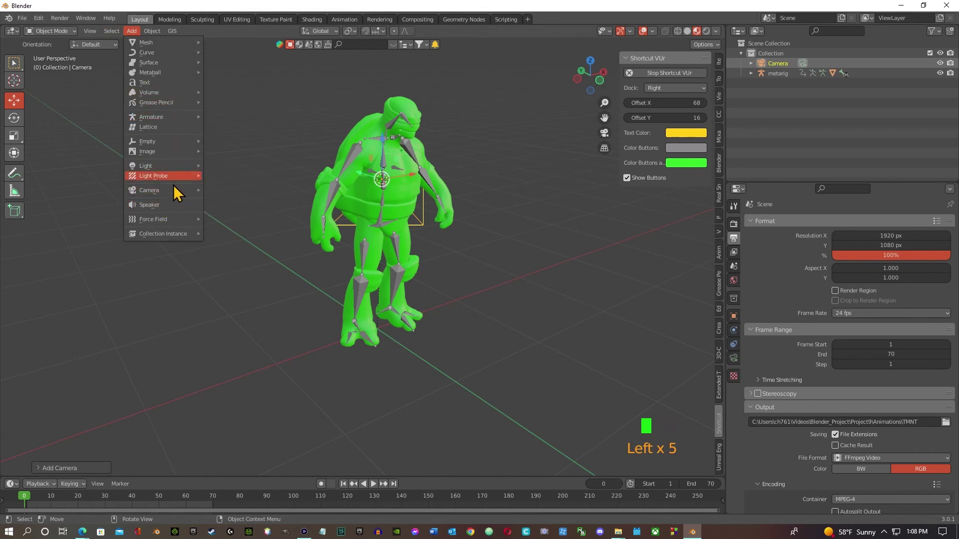
mouse_move(173, 165)
left_click(228, 176)
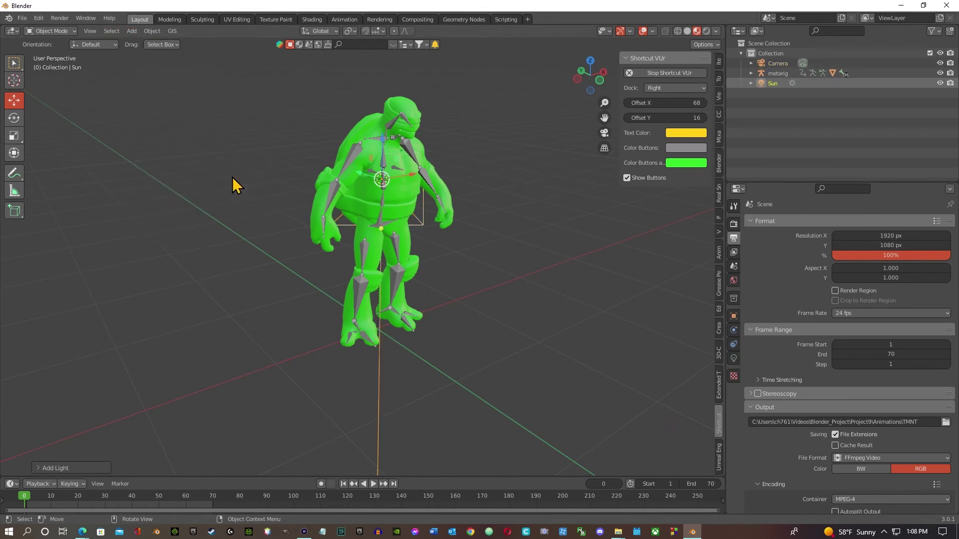
Switch the viewport to Rendered shading and rotate the Sun to tilt it toward the turtle
left_click(707, 30)
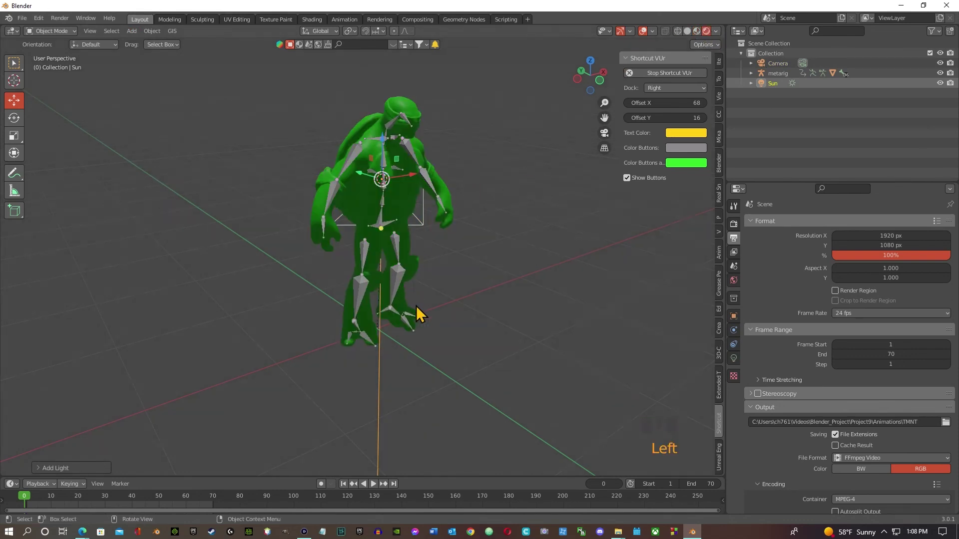
scroll(417, 312, "down", 3)
key("r")
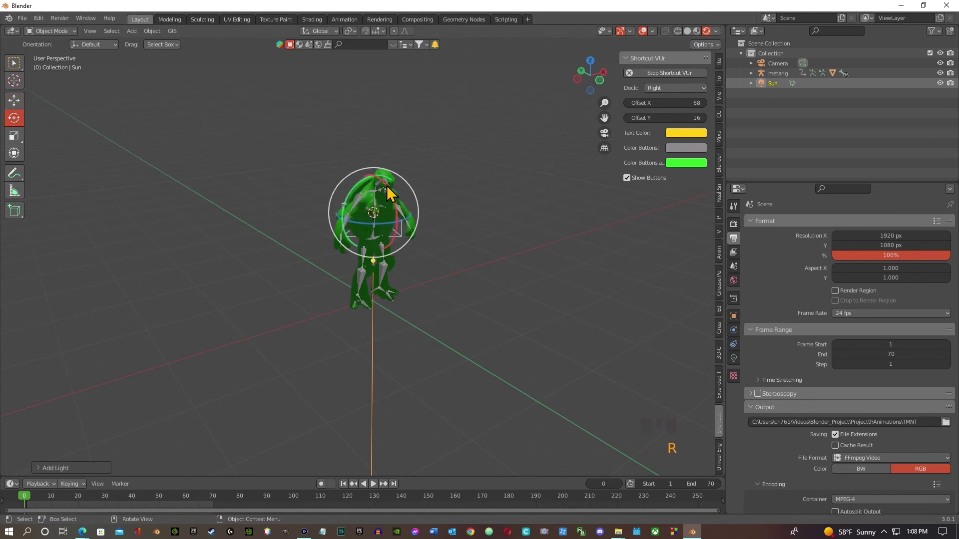
left_click_drag(387, 192, 407, 221)
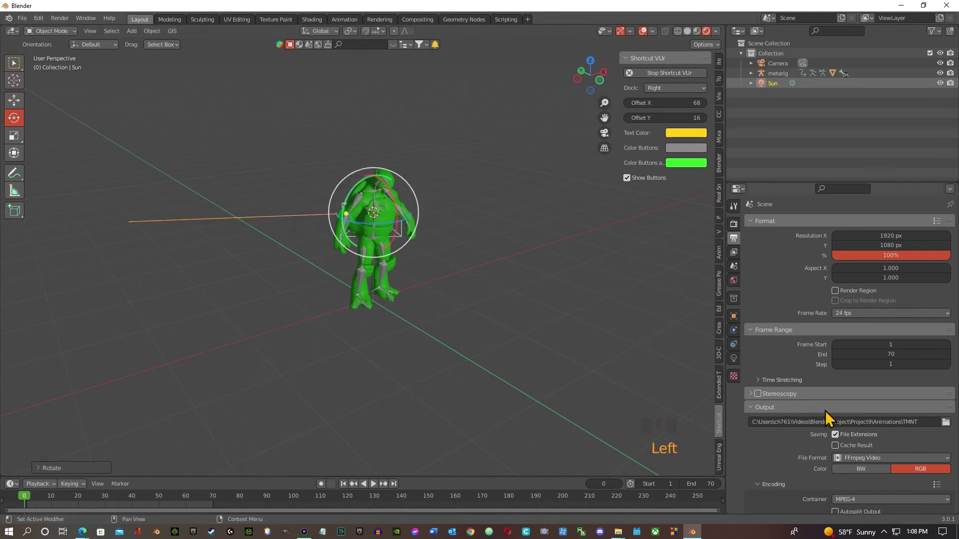
left_click(389, 206)
Tweak the green Material.001's glossiness, settling its Roughness at 0.548 while orbiting to inspect
left_click(734, 400)
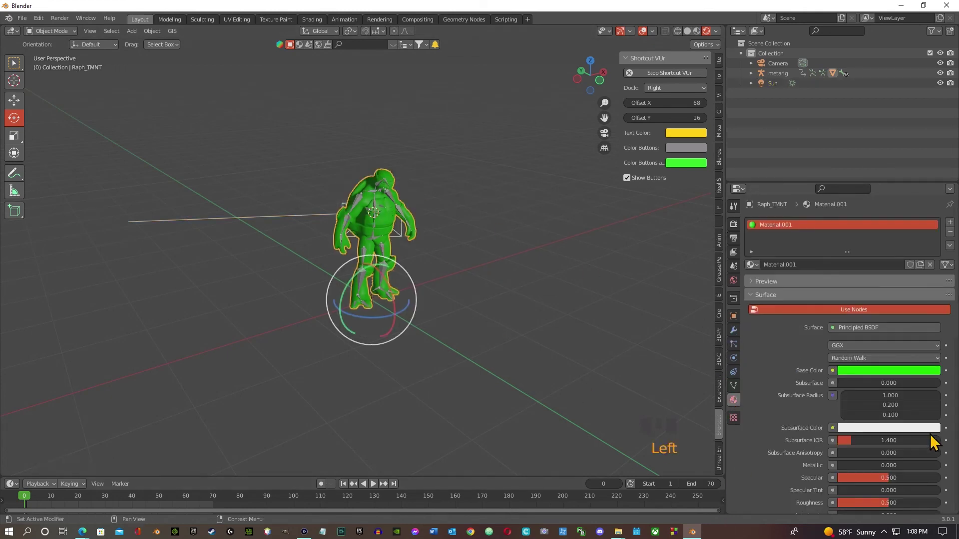
scroll(892, 445, "down", 2)
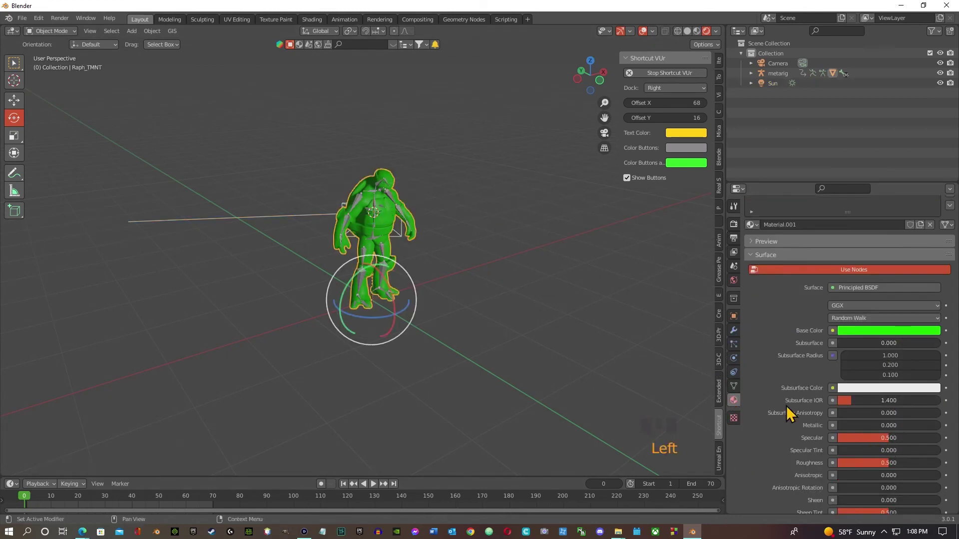
left_click_drag(844, 424, 940, 425)
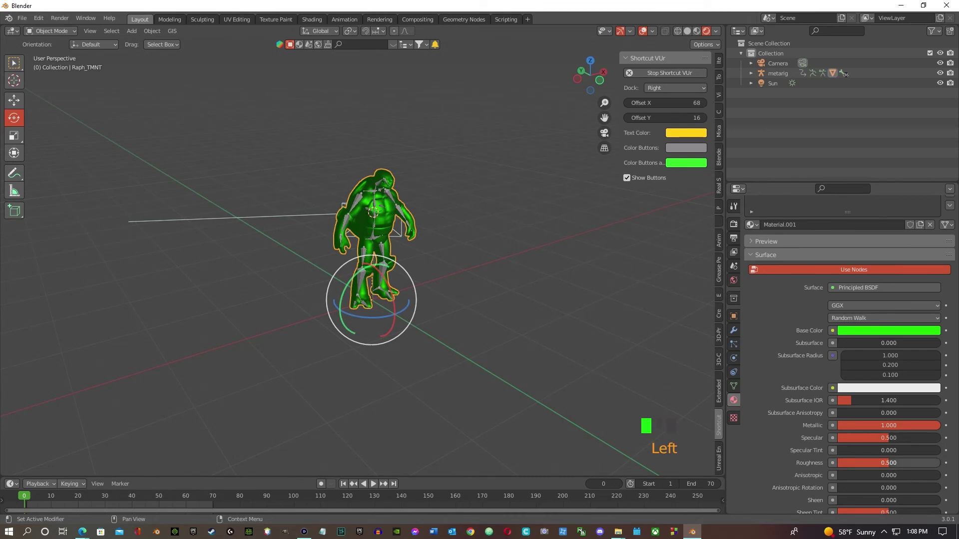
left_click_drag(894, 464, 847, 463)
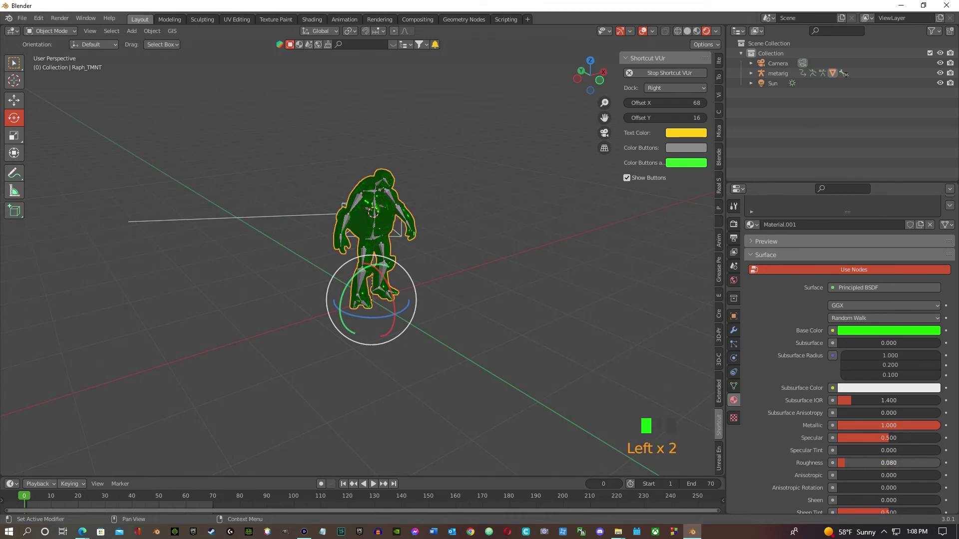
middle_click_drag(375, 278, 285, 270)
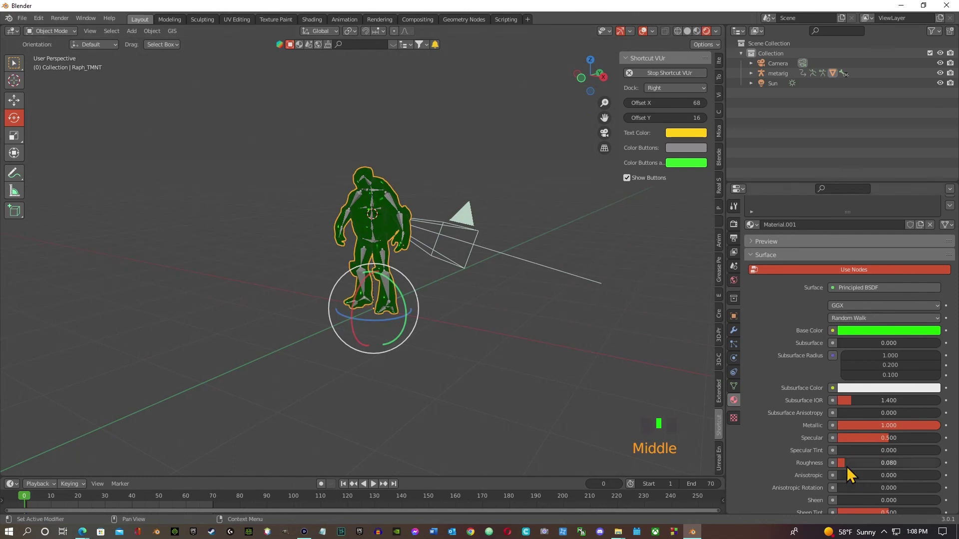
left_click_drag(847, 463, 882, 464)
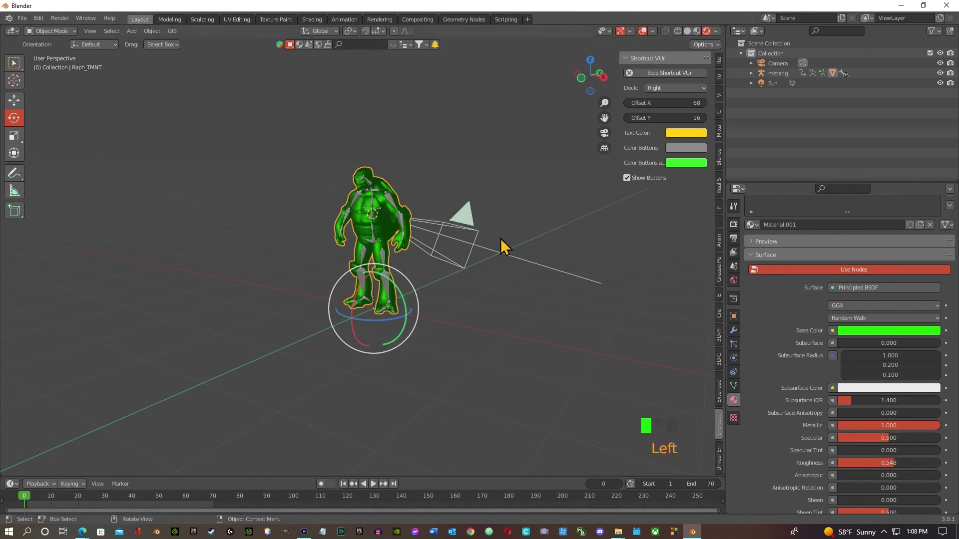
middle_click_drag(313, 268, 414, 248)
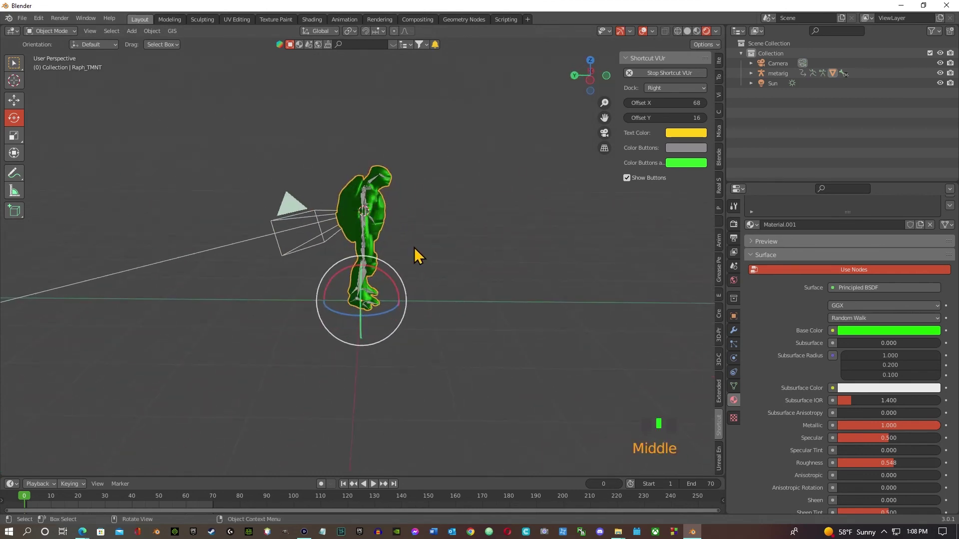
left_click(316, 230)
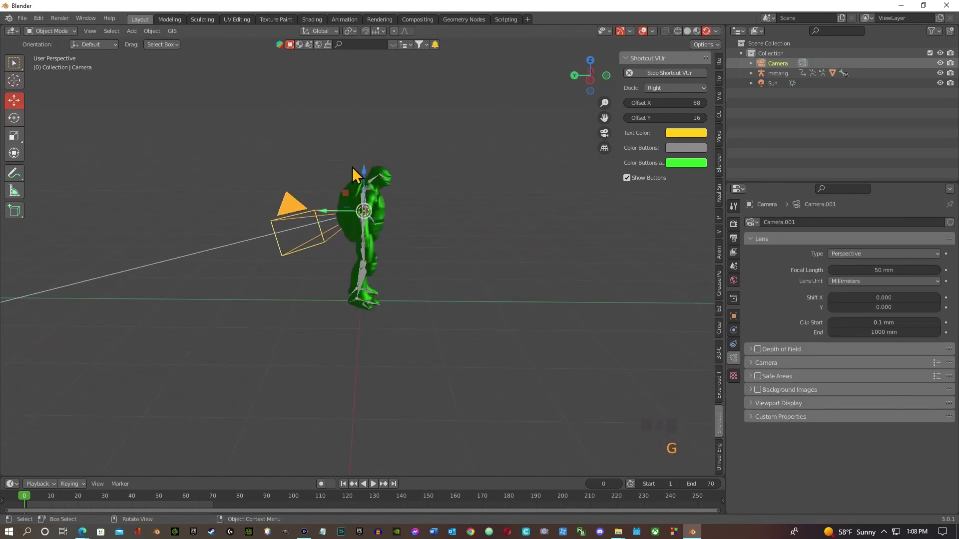
Move the camera along Y, look through it, and enable Lock Camera to View
left_click_drag(329, 212, 654, 234)
left_click(603, 134)
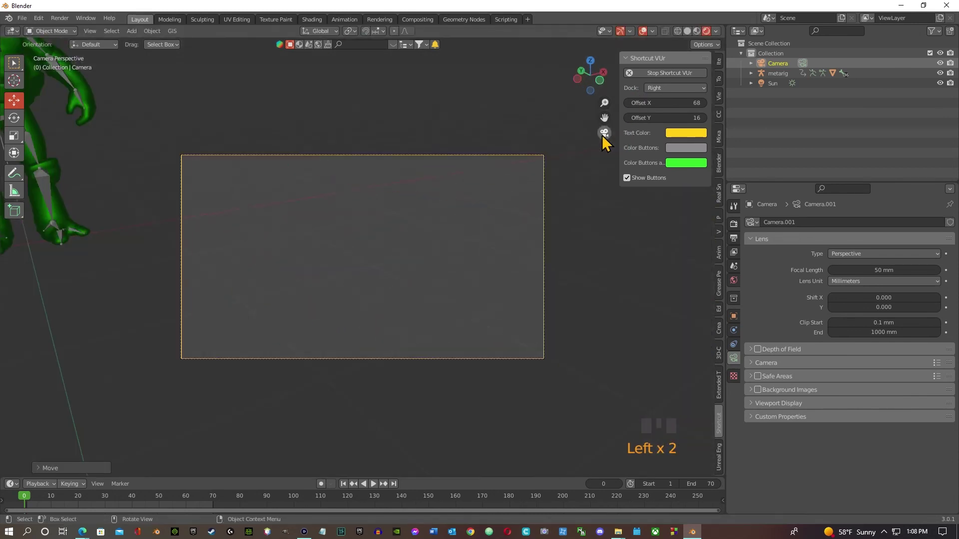
left_click(719, 96)
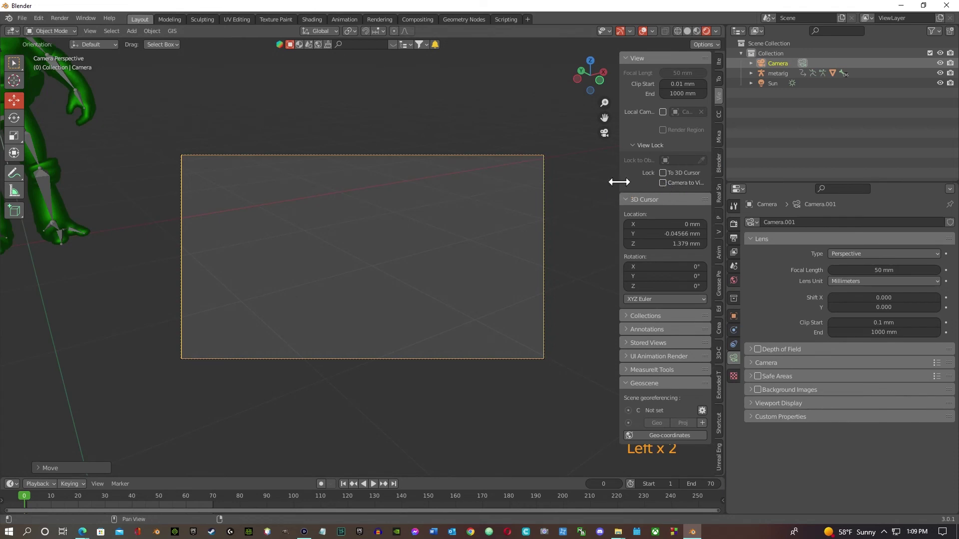
mouse_move(620, 182)
left_mouse_down()
mouse_move(569, 183)
mouse_move(631, 183)
left_mouse_up()
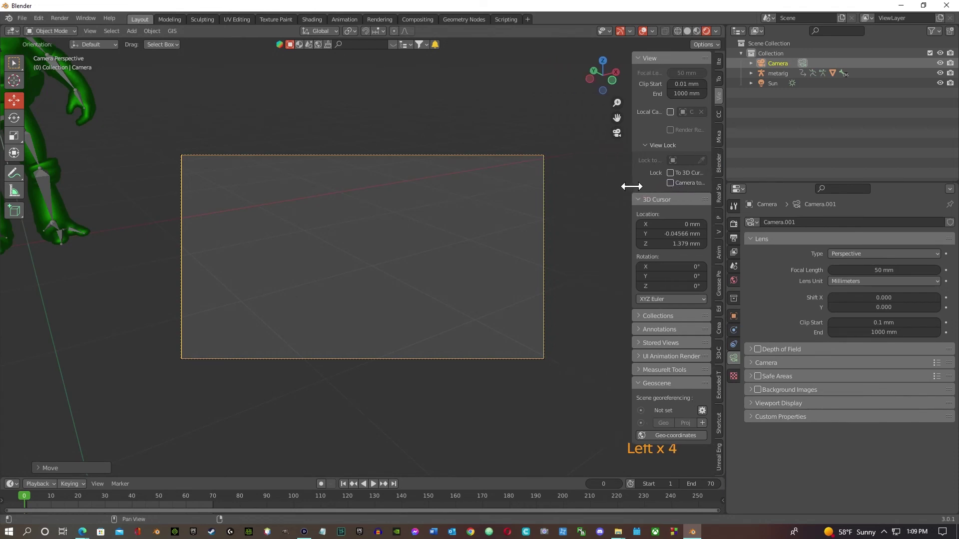
left_click(670, 183)
Orbit, pan and zoom so the whole turtle stands centred front-on in the camera frame
middle_click_drag(441, 248, 356, 213)
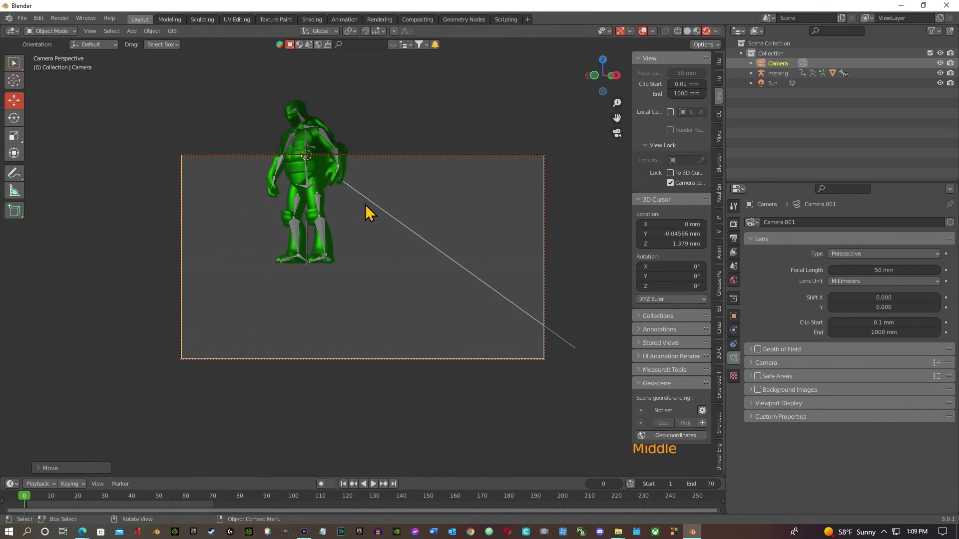
middle_click_drag(369, 212, 672, 370)
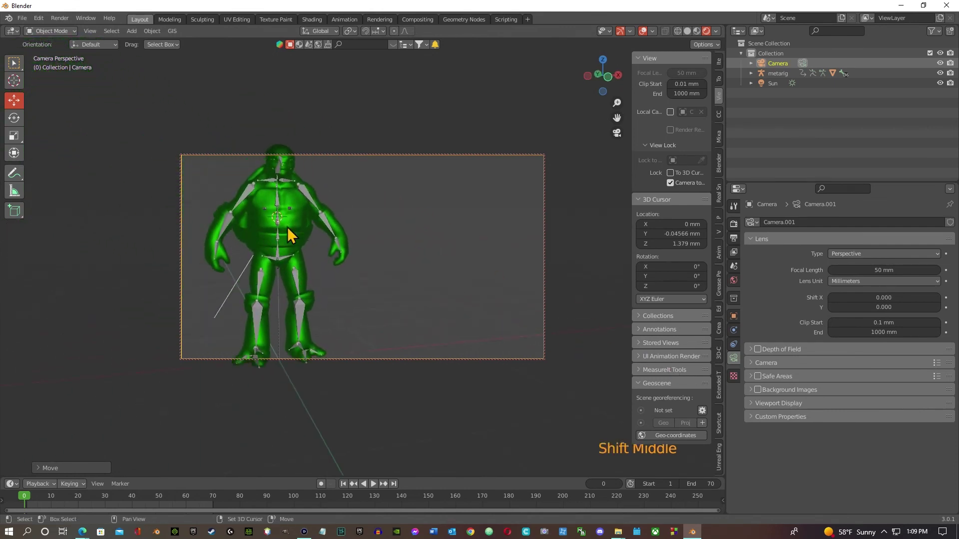
middle_click_drag(287, 228, 410, 281, "shift")
scroll(341, 228, "down", 2)
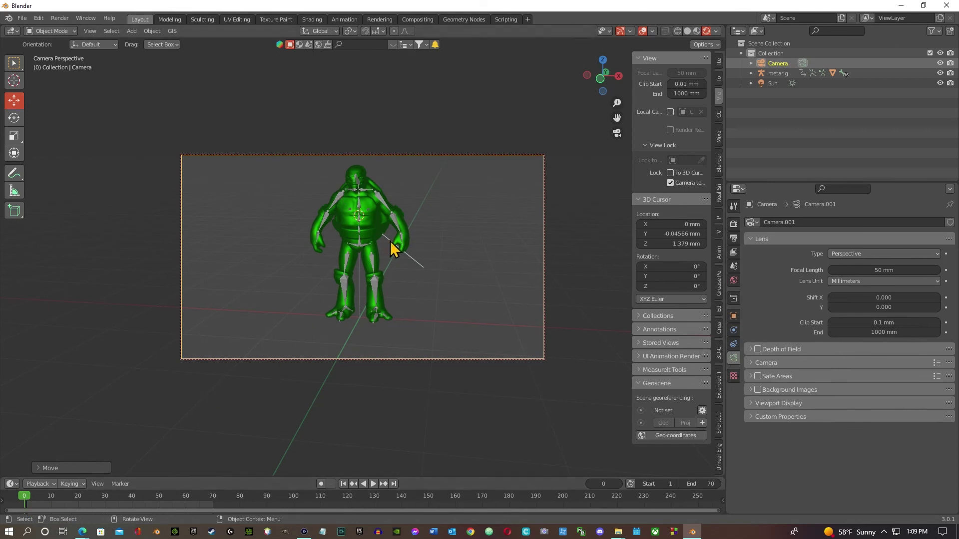
Angle the camera to a three-quarter turtle view, disable Auto Keying, and play the walk cycle
middle_click_drag(396, 242, 391, 241)
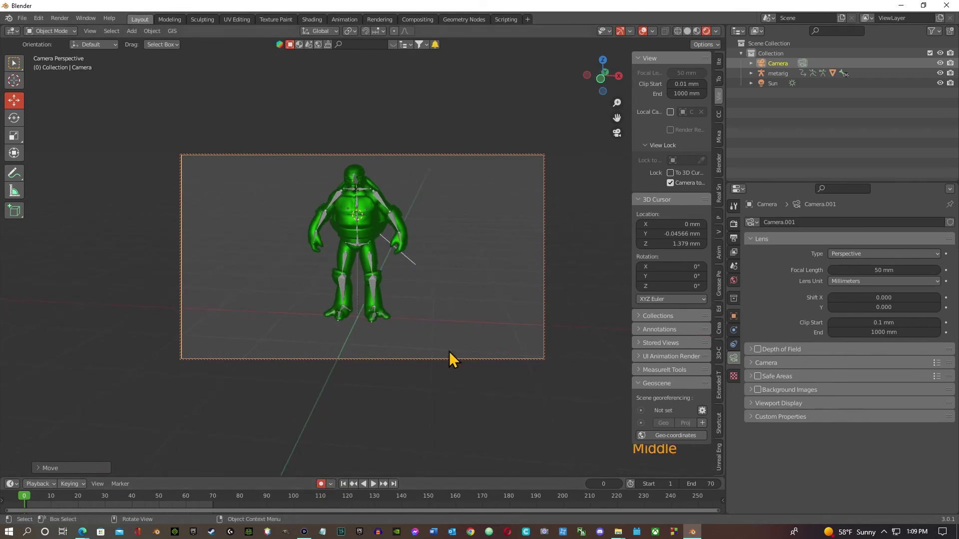
middle_click_drag(391, 261, 383, 256)
left_click_drag(27, 495, 215, 516)
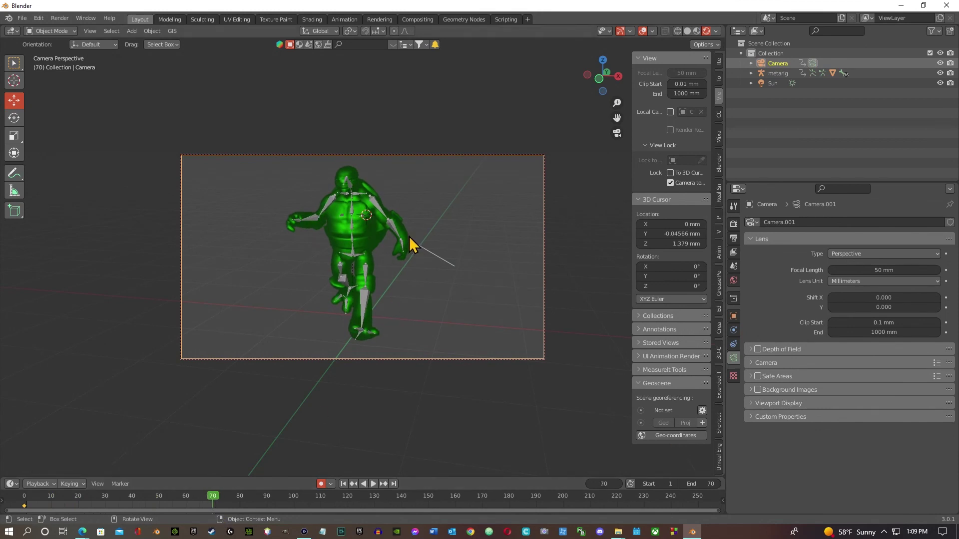
middle_click_drag(410, 238, 351, 252, "shift")
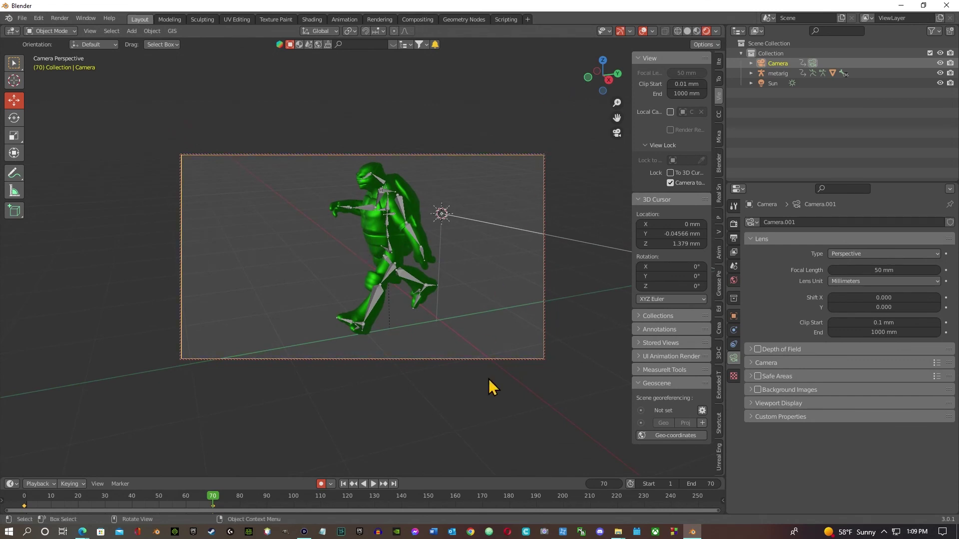
left_click(321, 483)
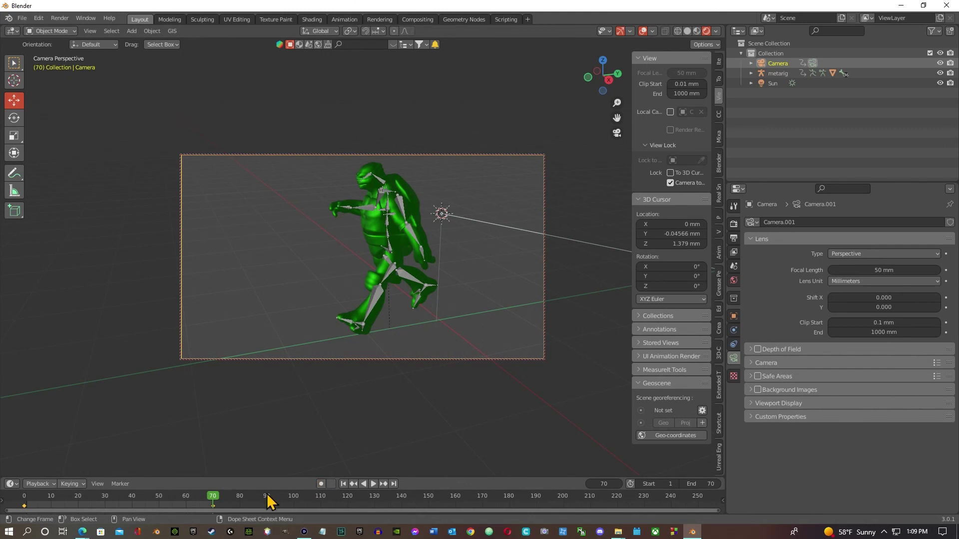
left_click_drag(215, 504, 24, 505)
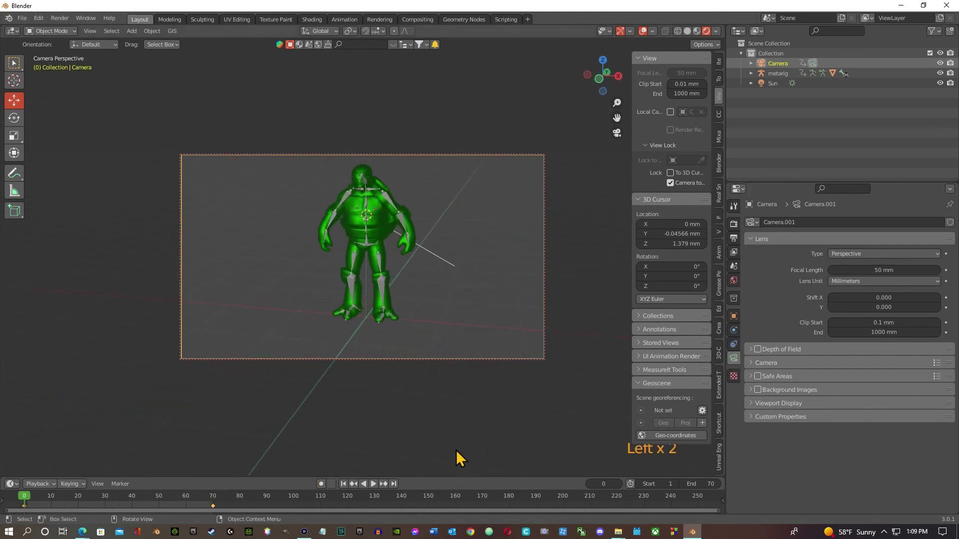
left_click(373, 484)
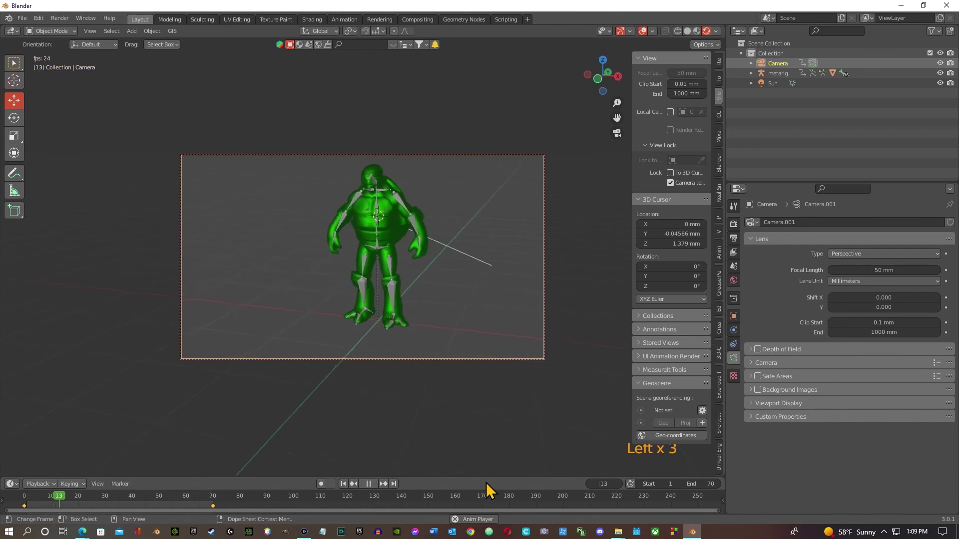
Stop playback, render the full animation through frame 70, then switch to the File Explorer window
left_click(368, 483)
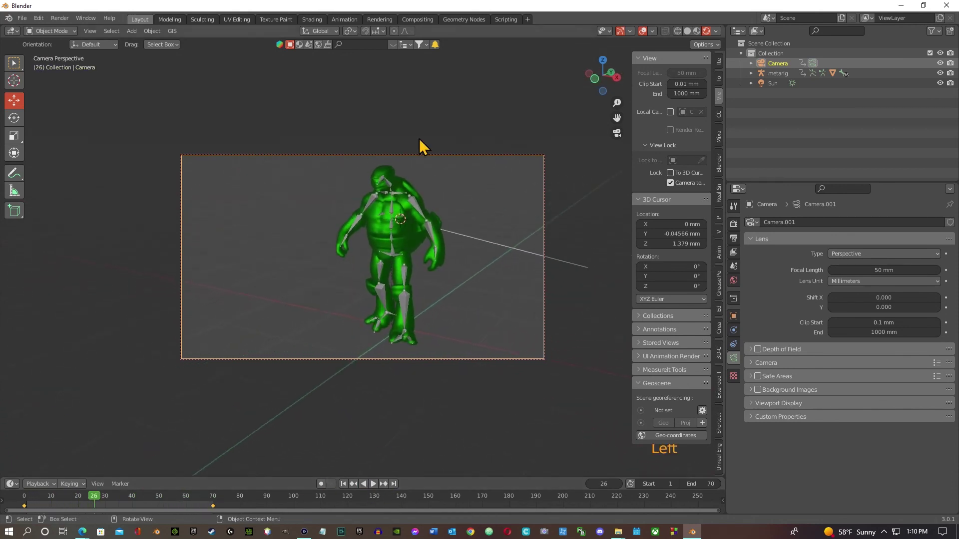
left_click(62, 17)
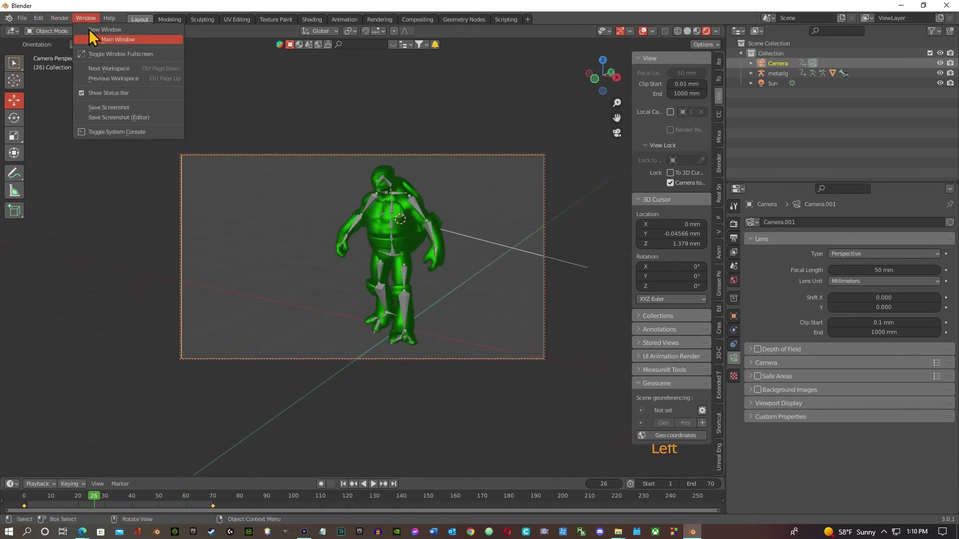
left_click(55, 17)
left_click(56, 17)
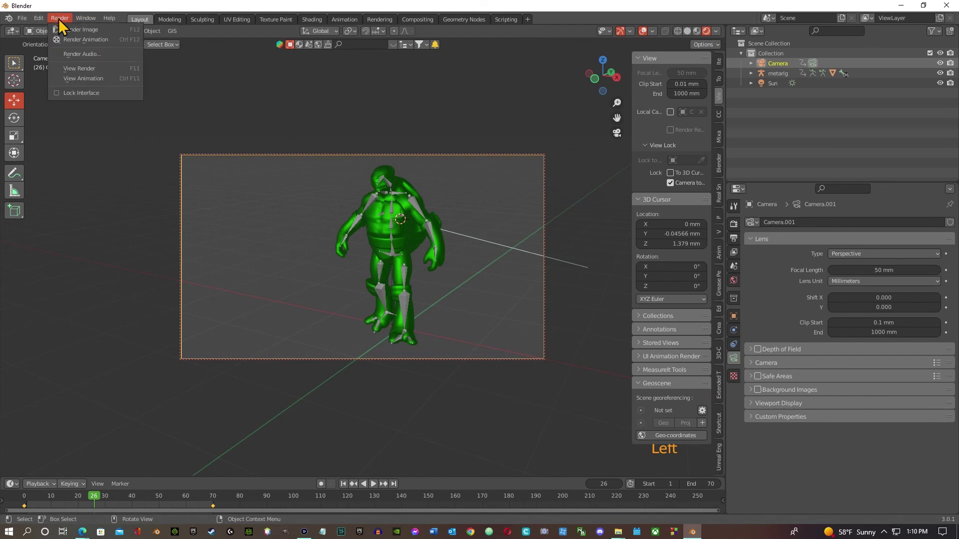
left_click(80, 42)
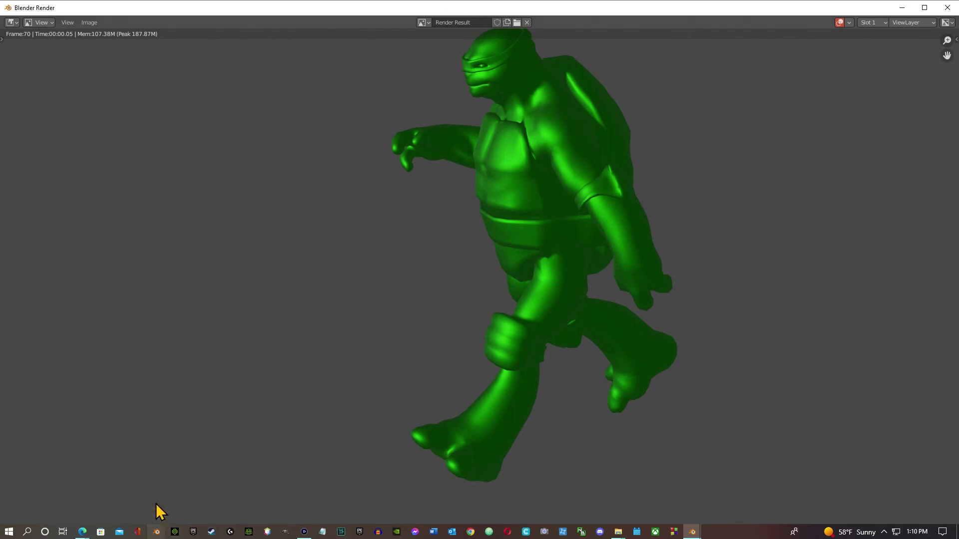
left_click(618, 531)
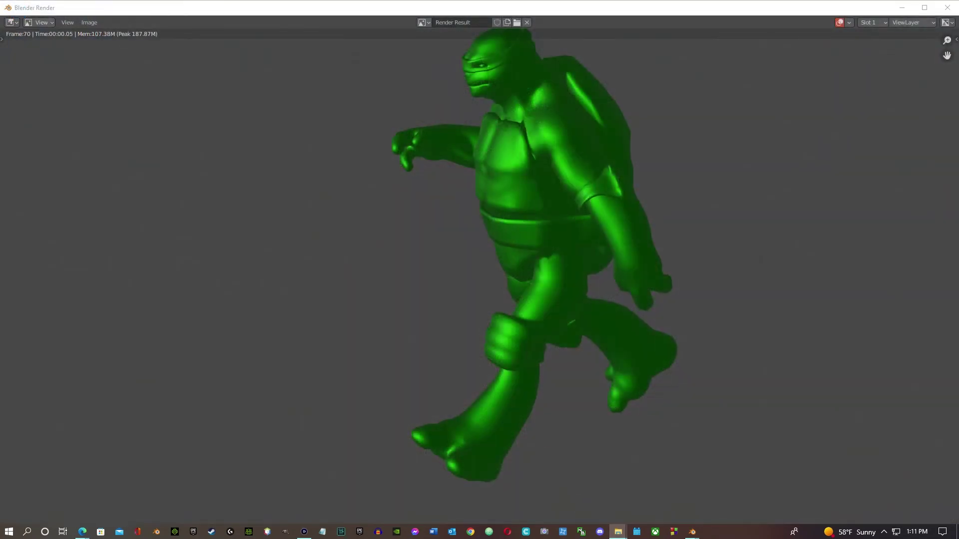
key("alt+Tab")
Go back to Project9, enter Animations, and play the TMNT0001-0070 video
left_click(438, 197)
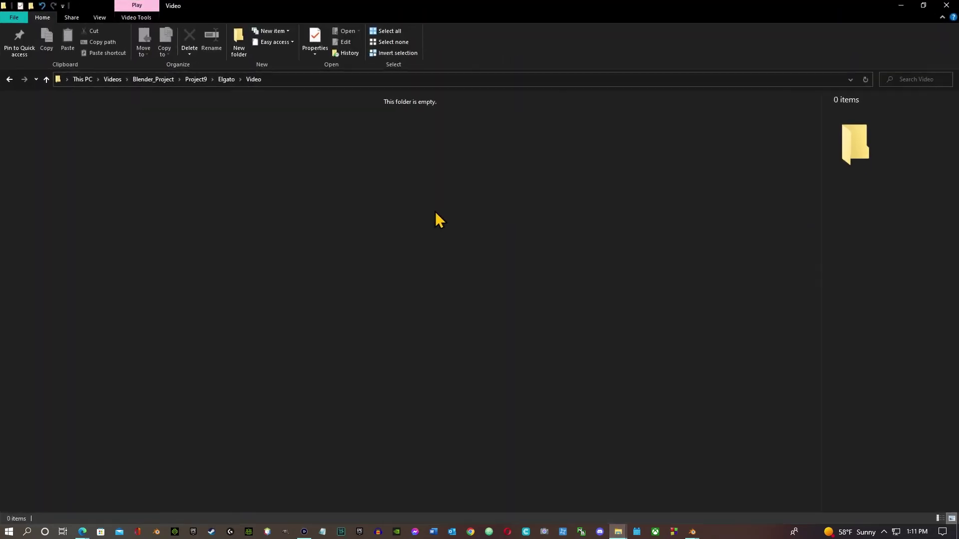
left_click(9, 80)
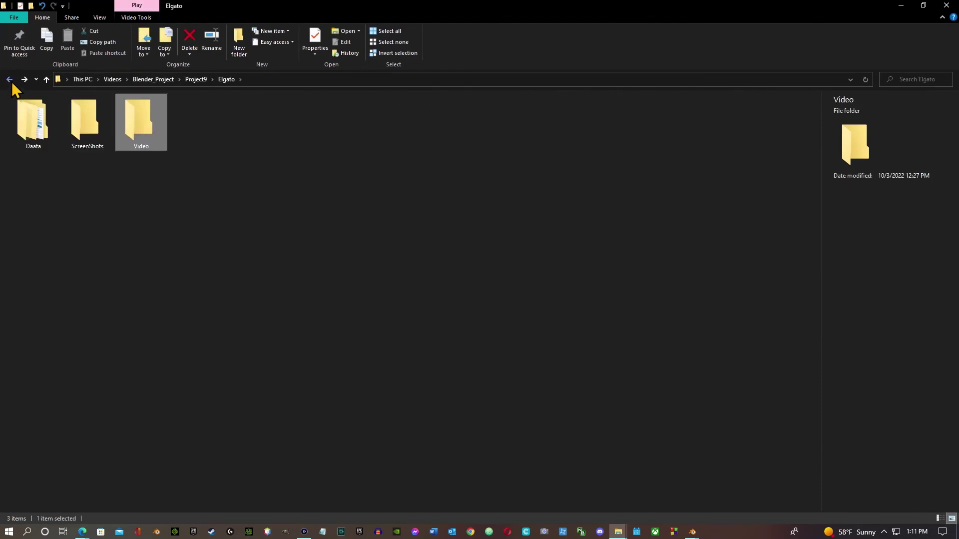
left_click(10, 80)
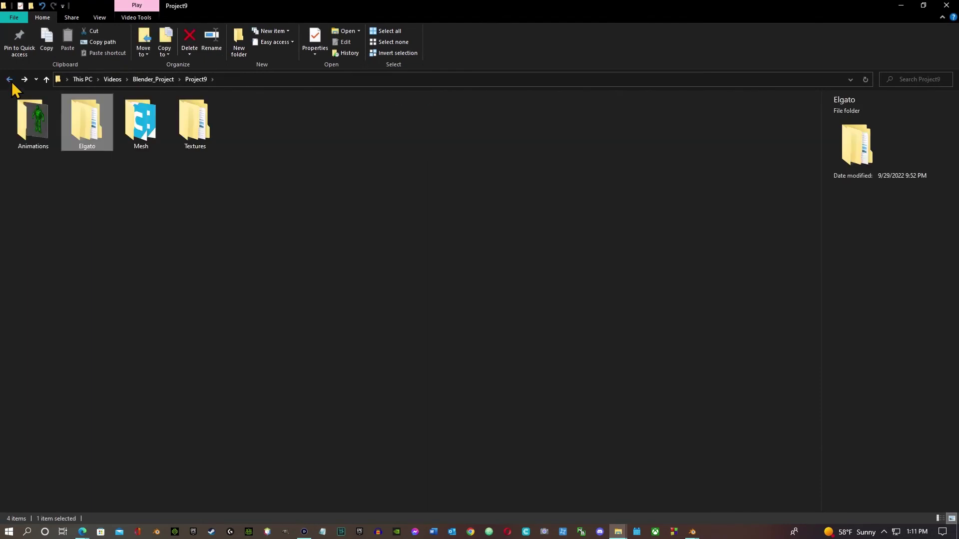
double_click(38, 132)
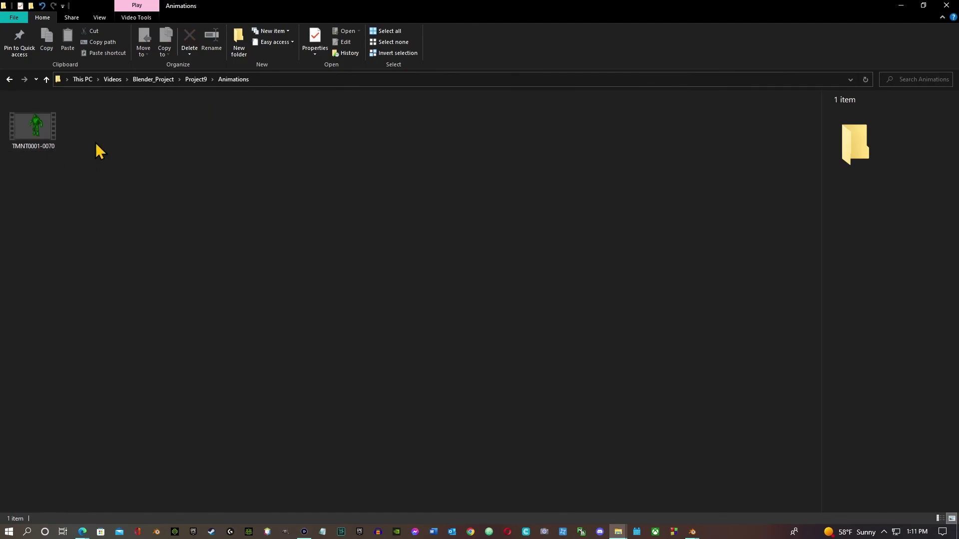
double_click(40, 131)
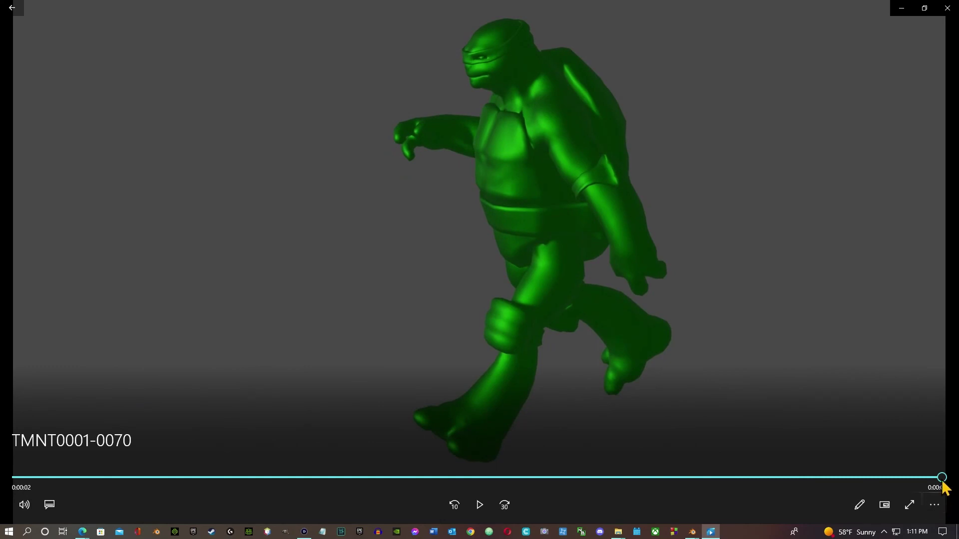
Drag the TMNT0001-0070 seek bar from the end back to the opening frame
left_click_drag(942, 478, 779, 478)
left_click_drag(710, 466, 17, 478)
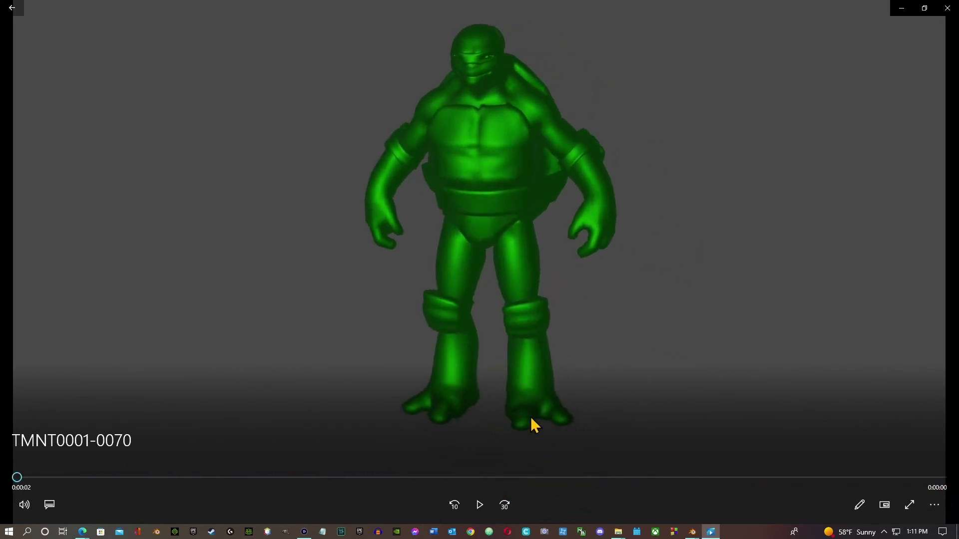